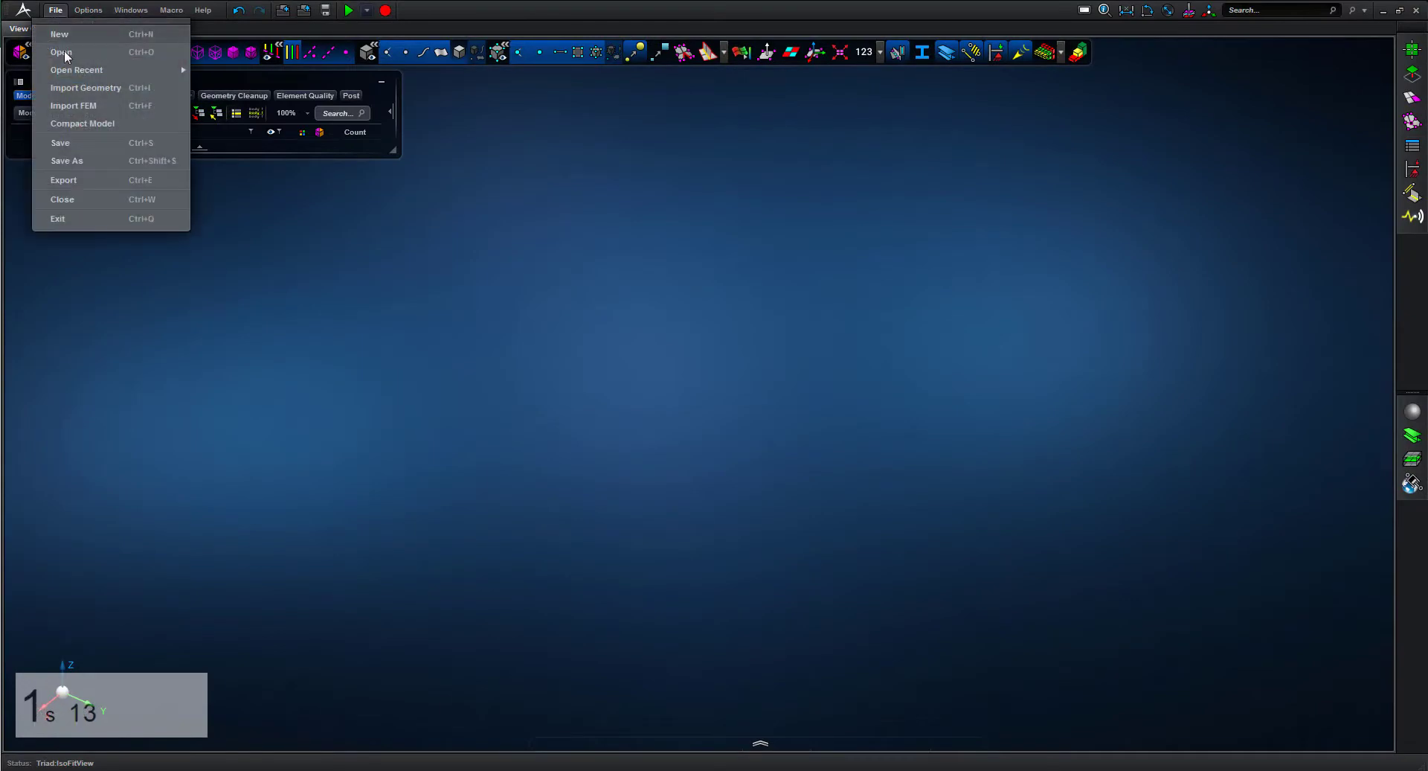
Step: Import the geometry file Aircraft_Rib.X_T with Clean on Import enabled
click(67, 99)
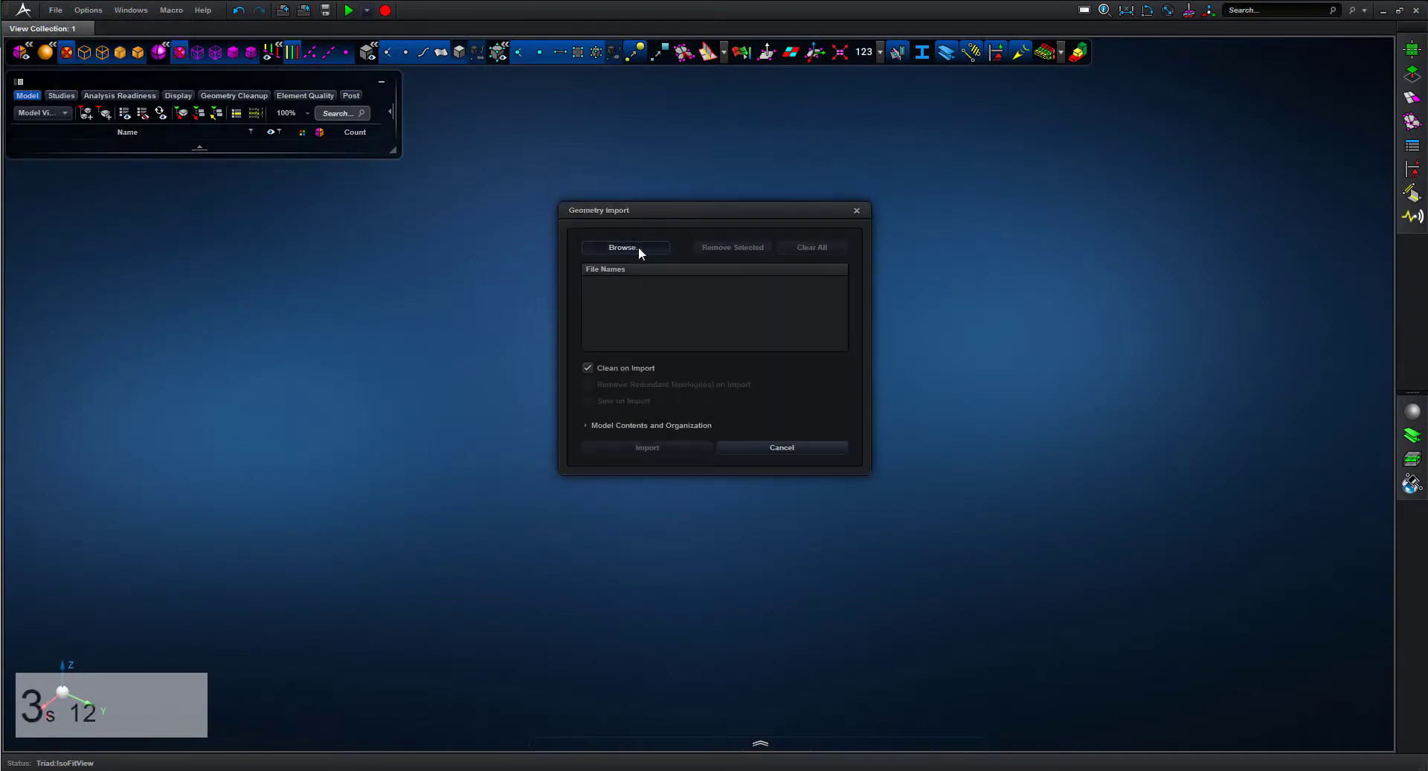
click(638, 247)
click(327, 117)
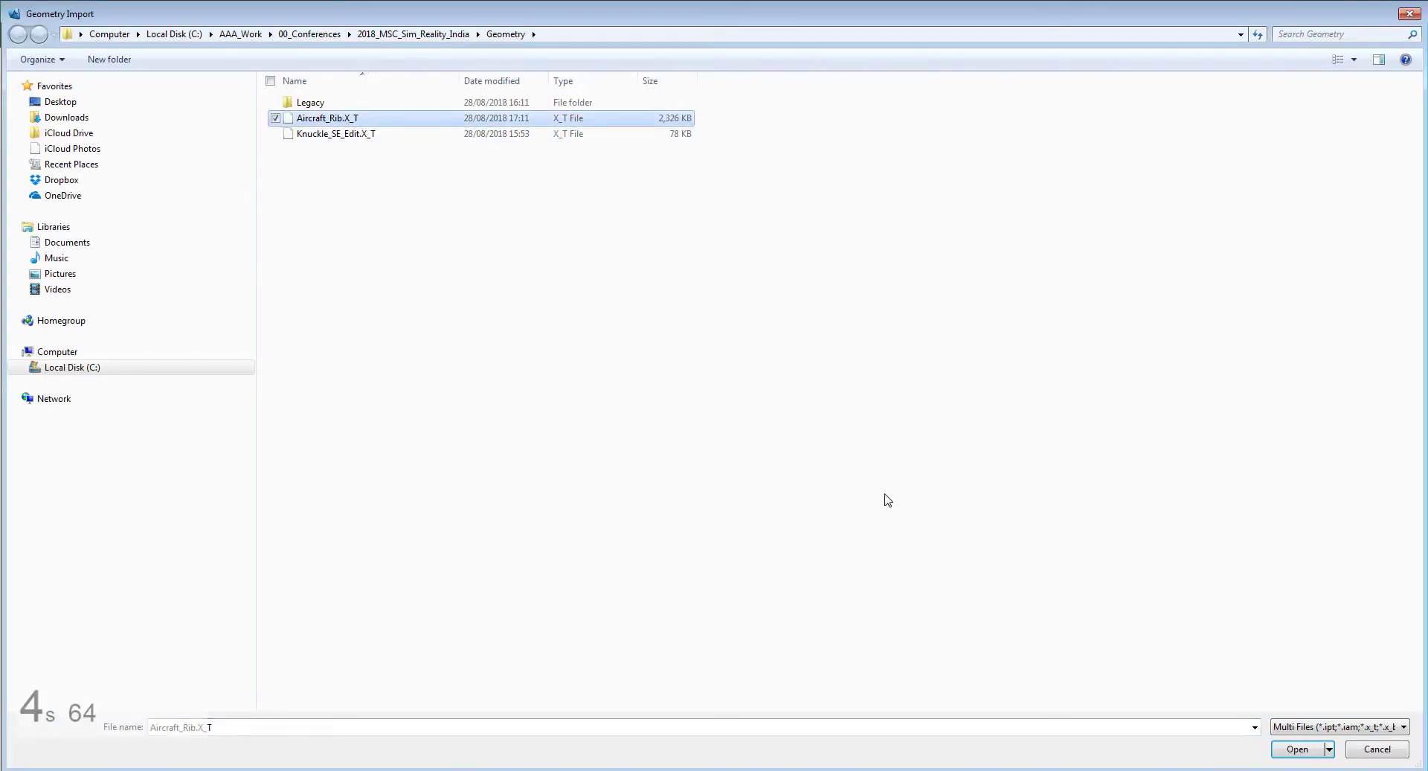
click(1297, 749)
click(646, 451)
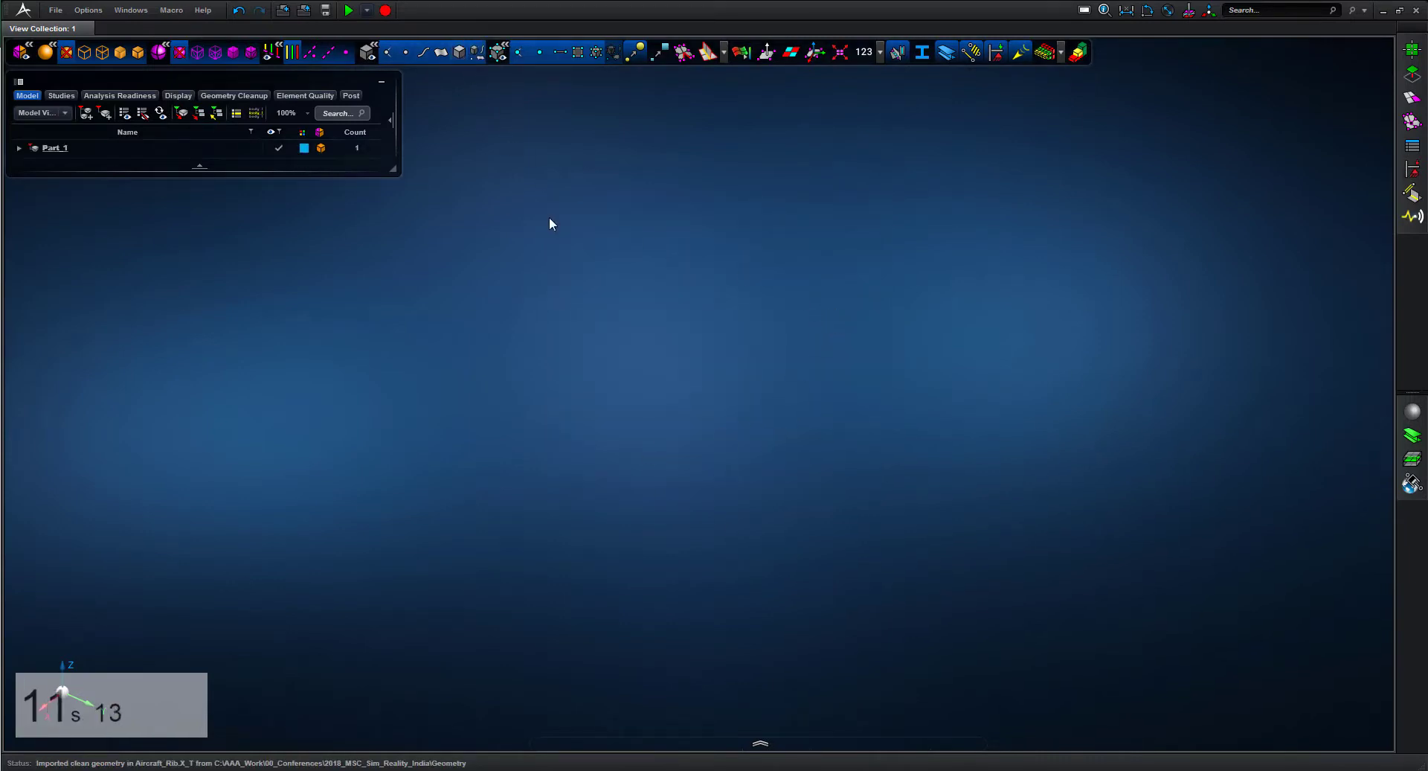
Step: Expand Part_1 in the model tree and switch off the vertex display and green edge colouring on the rib
middle_drag(523, 252, 818, 306)
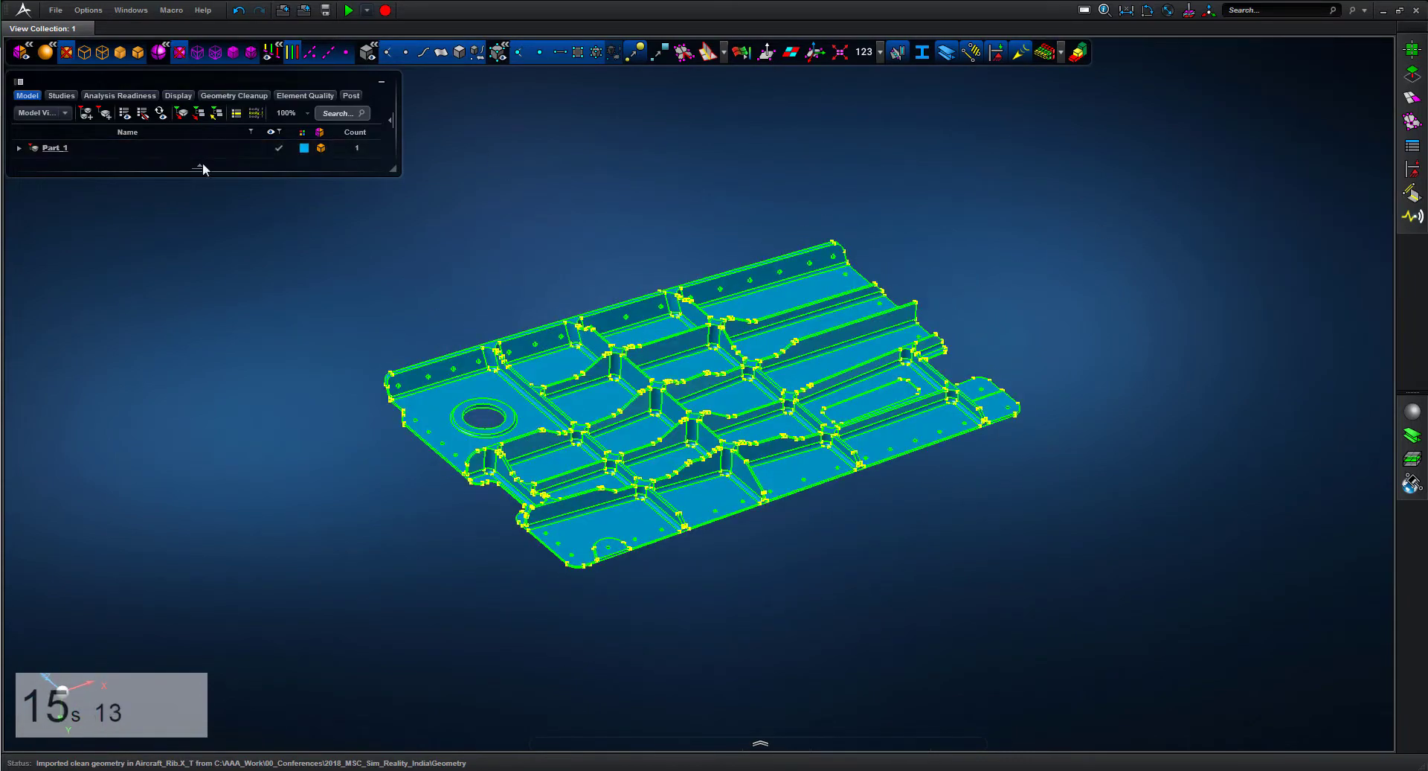
click(26, 150)
click(21, 148)
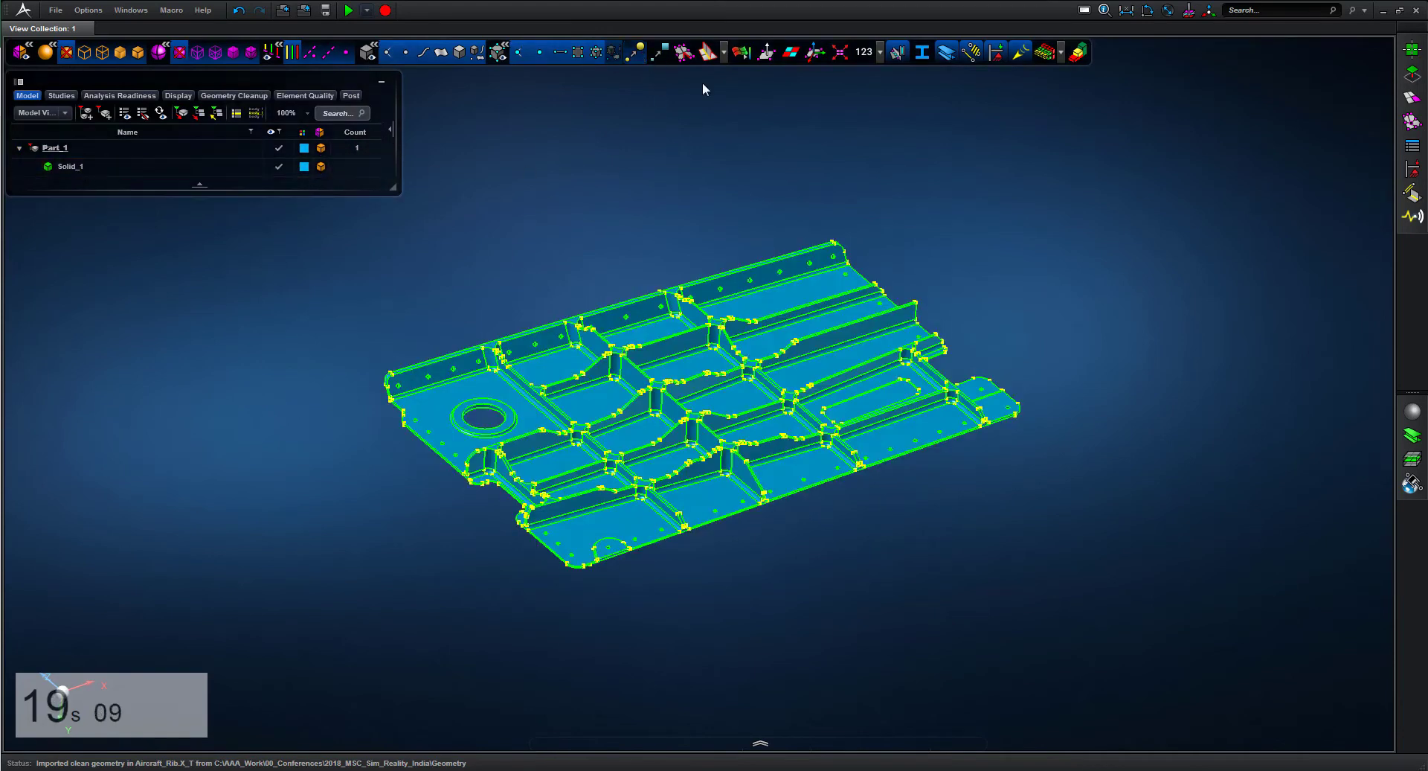
scroll(950, 325, up, 3)
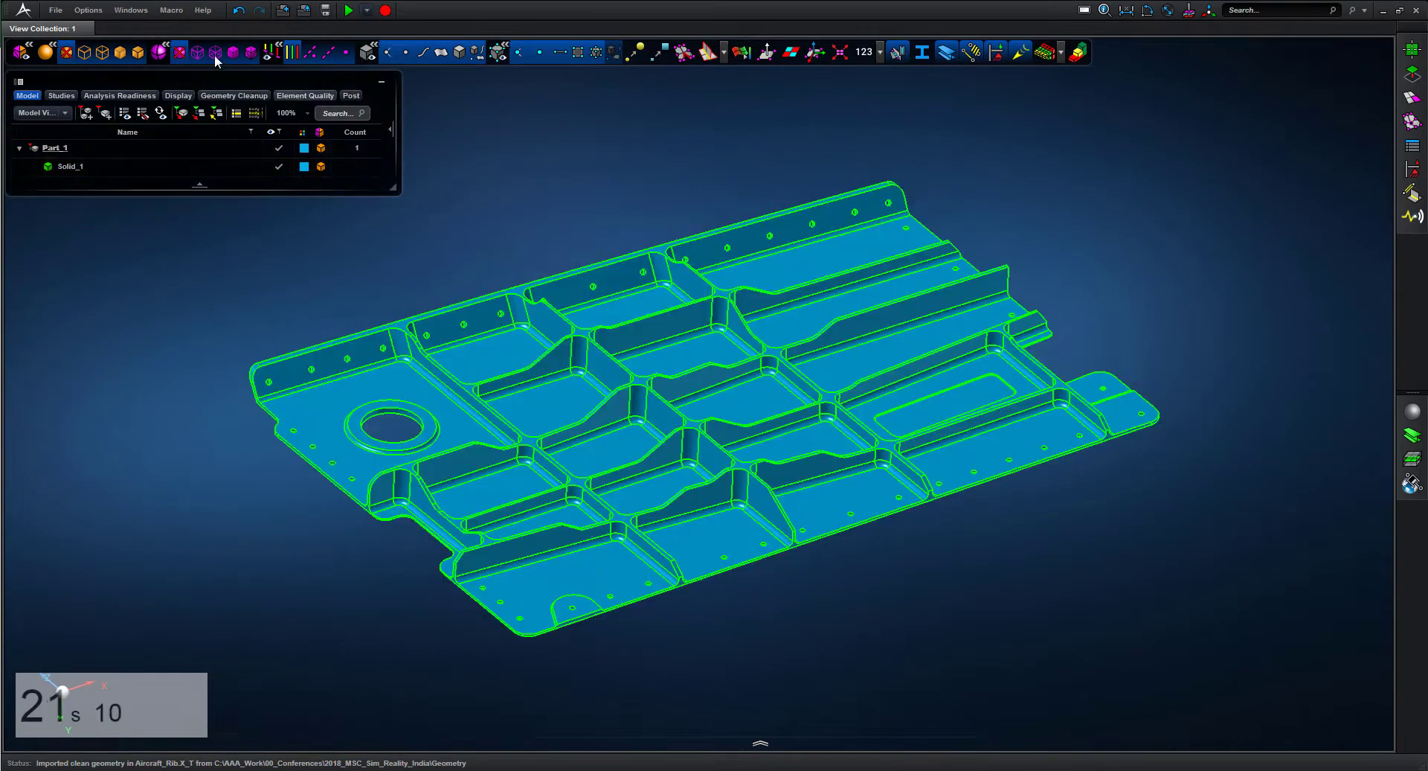
click(291, 51)
Step: Identify the face pairs of the rib solid with the incremental MidSurface method at a thickness ratio of 5.00
click(1420, 77)
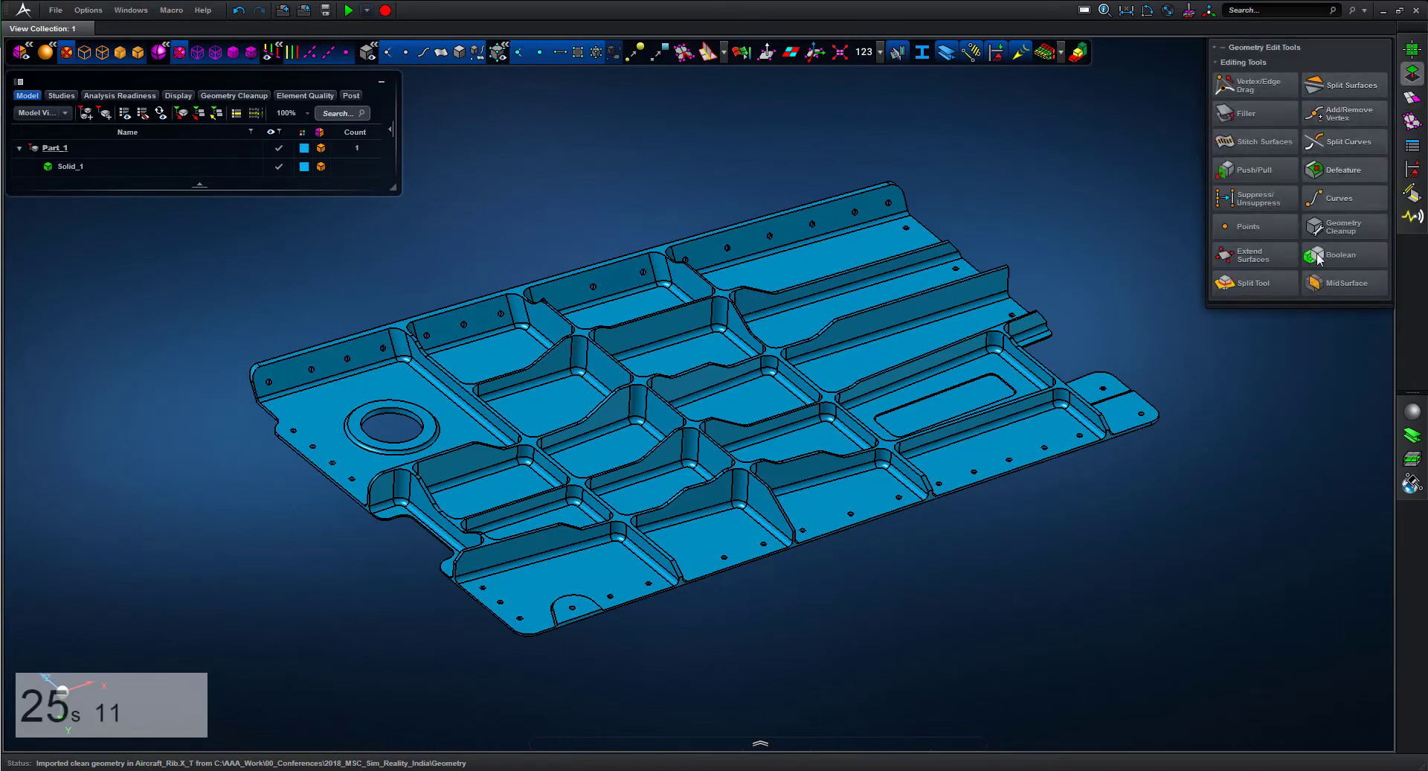
click(1326, 285)
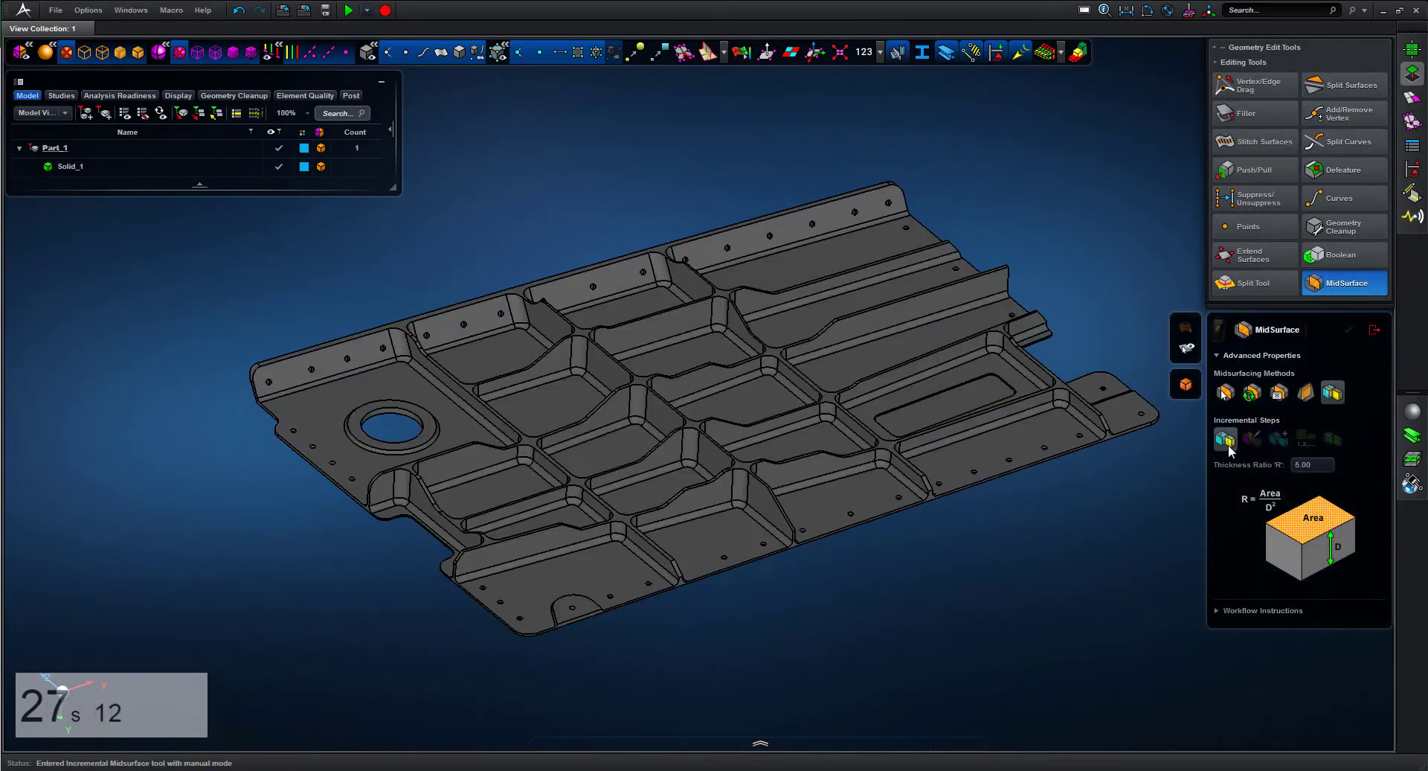
click(997, 471)
middle_click(1046, 528)
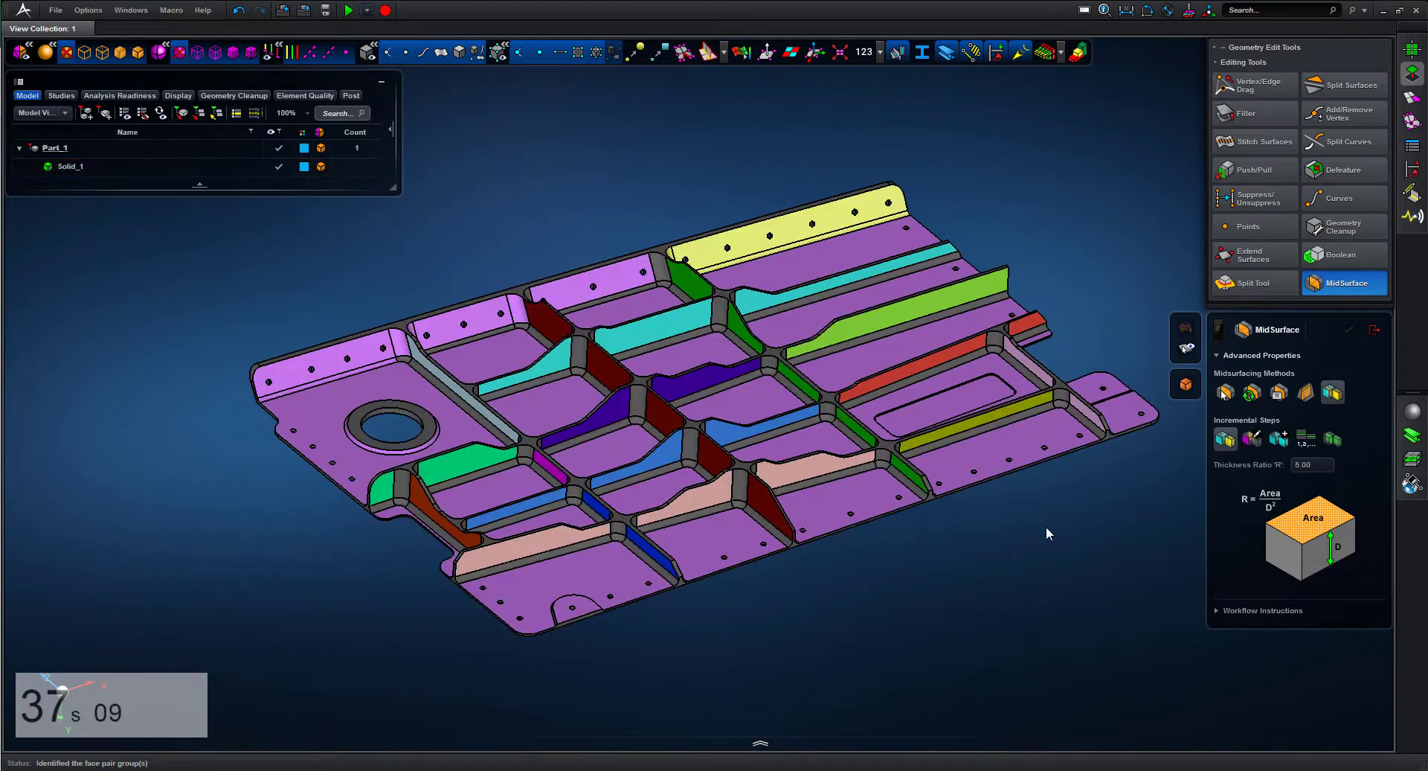
Step: Merge the face pairs along the pink front stiffener and its olive end segment into one pair
middle_drag(1062, 525, 1079, 526)
click(1279, 443)
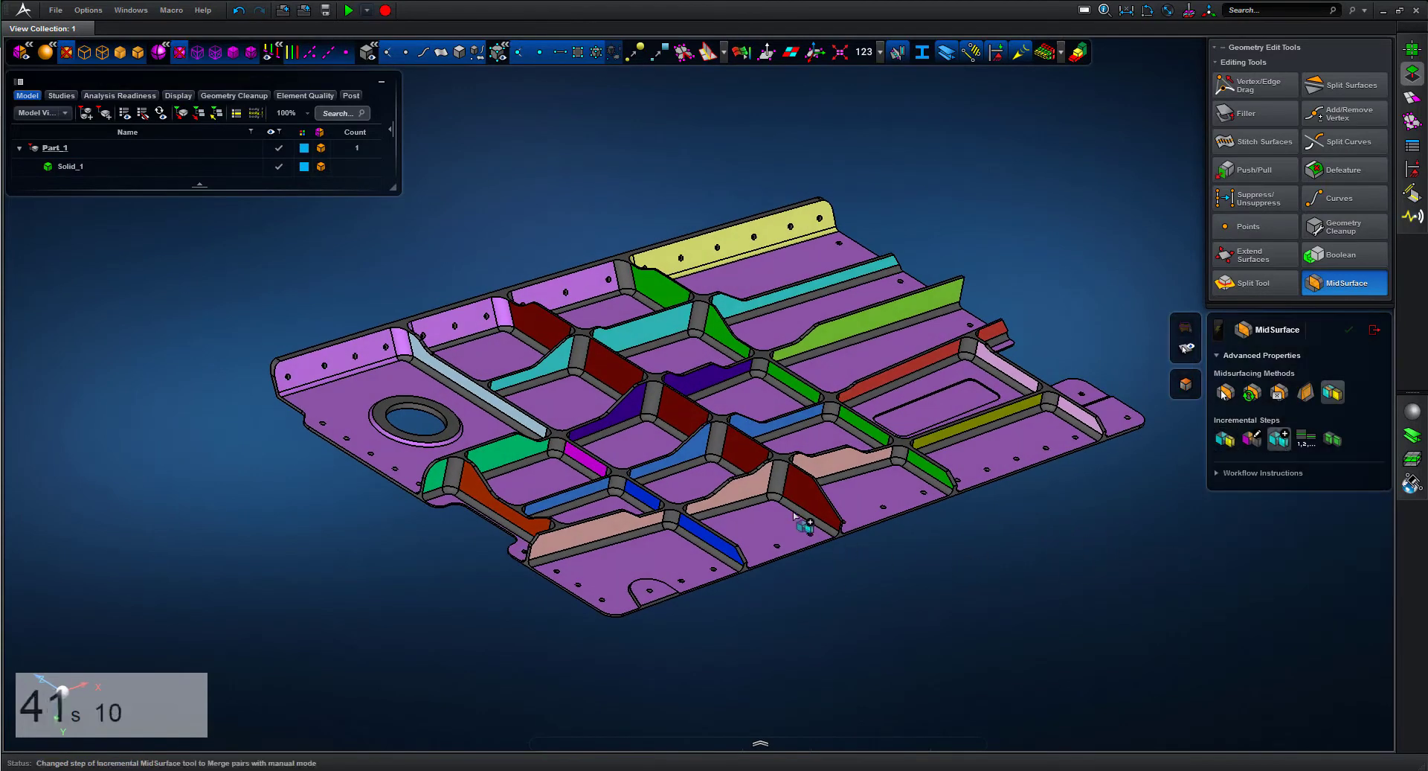
click(755, 487)
click(915, 465)
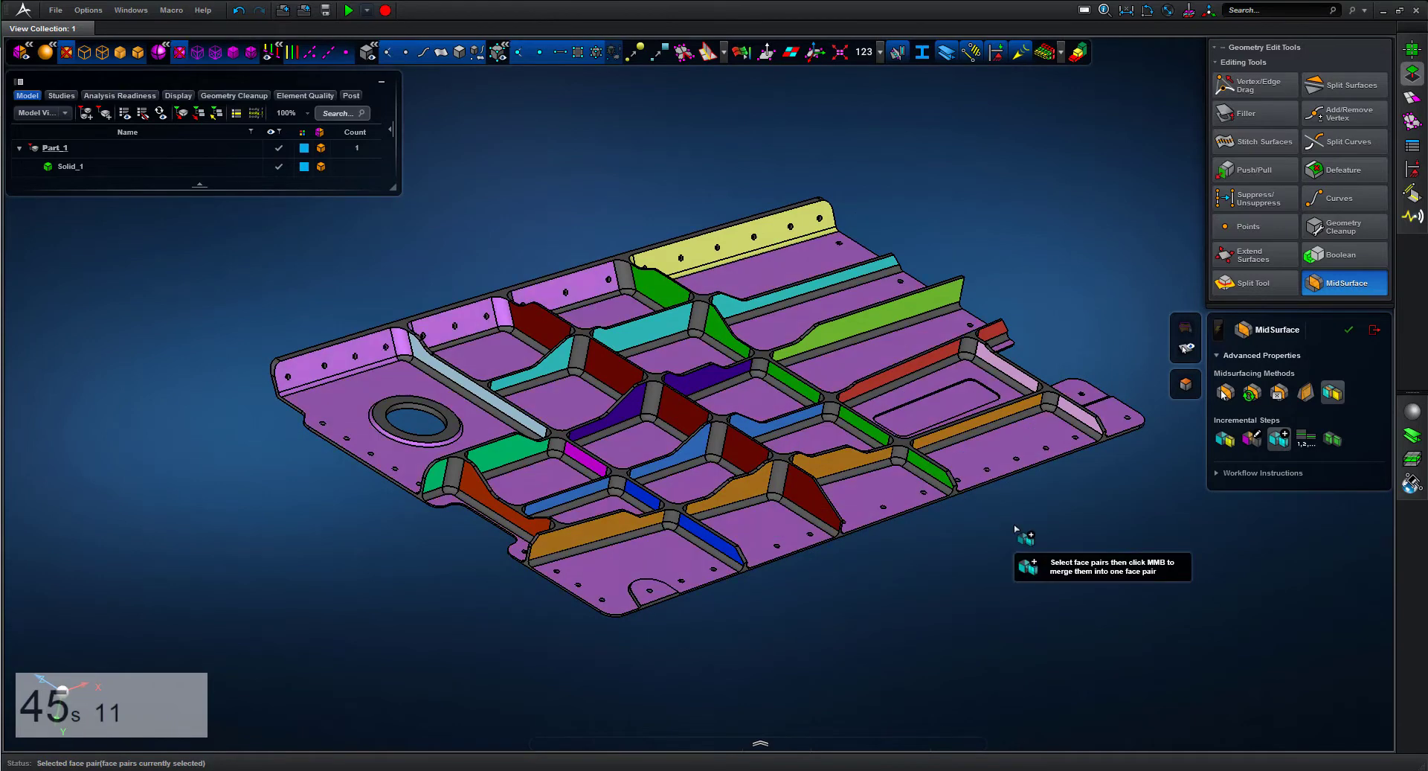
Step: Merge the blue, magenta and grey-blue face pairs along the cross stiffener beside the large hole into one pair
click(723, 538)
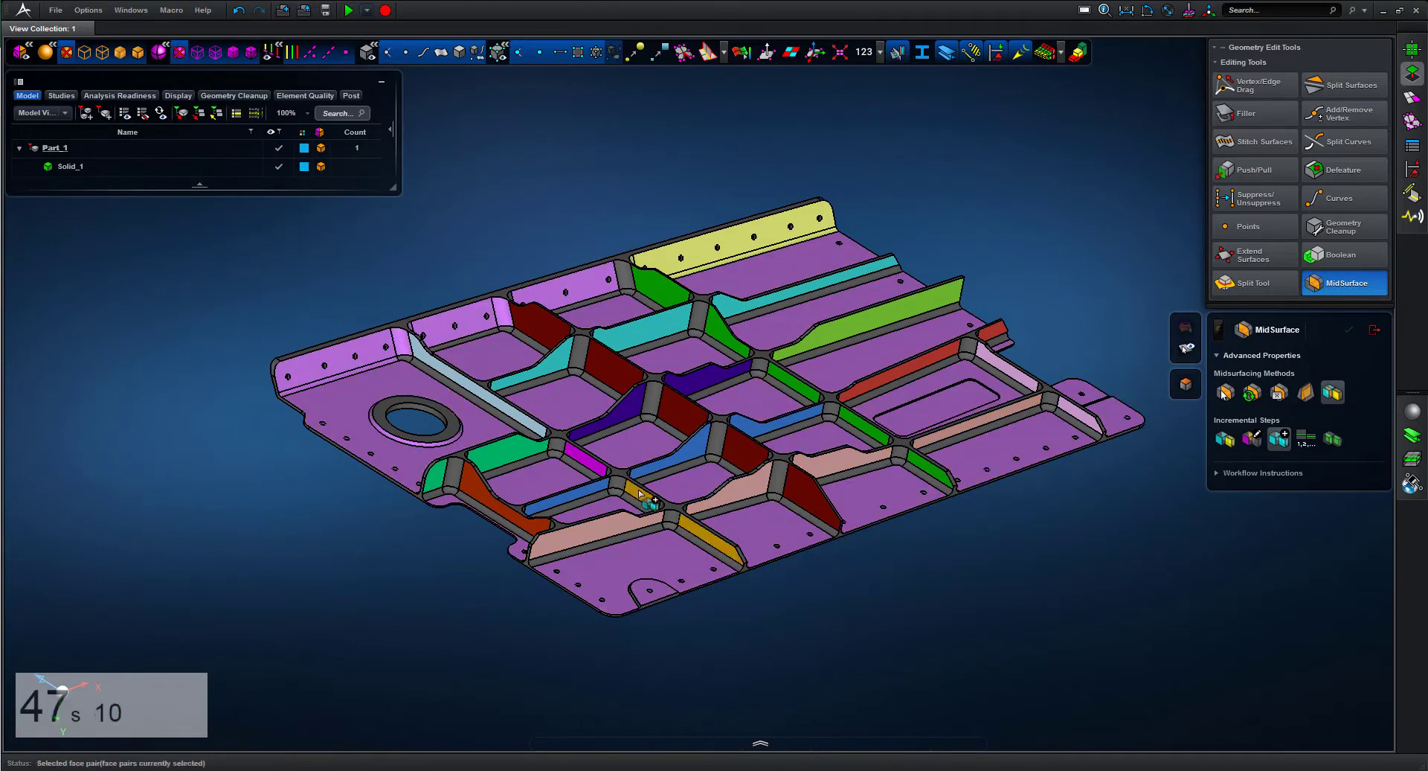
click(592, 467)
click(527, 426)
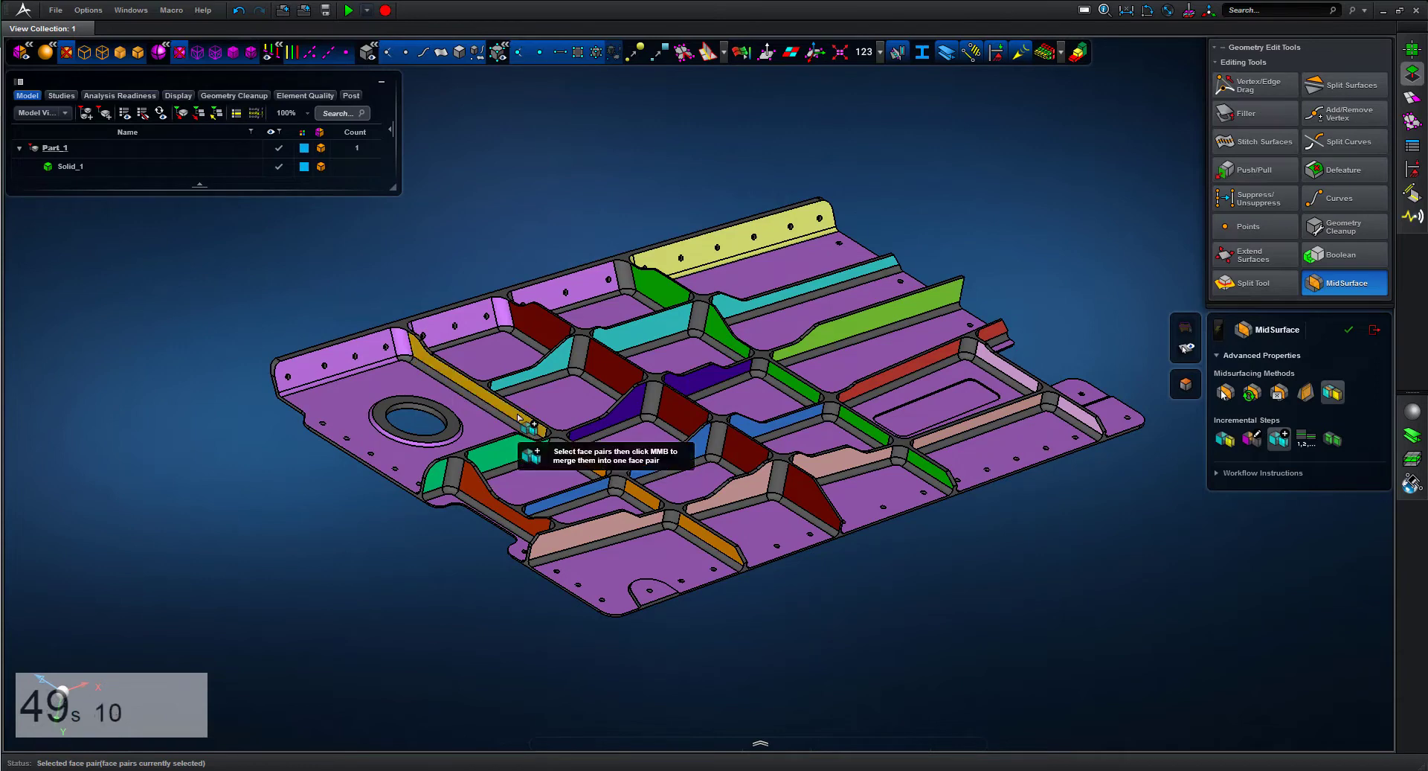
middle_click(1059, 618)
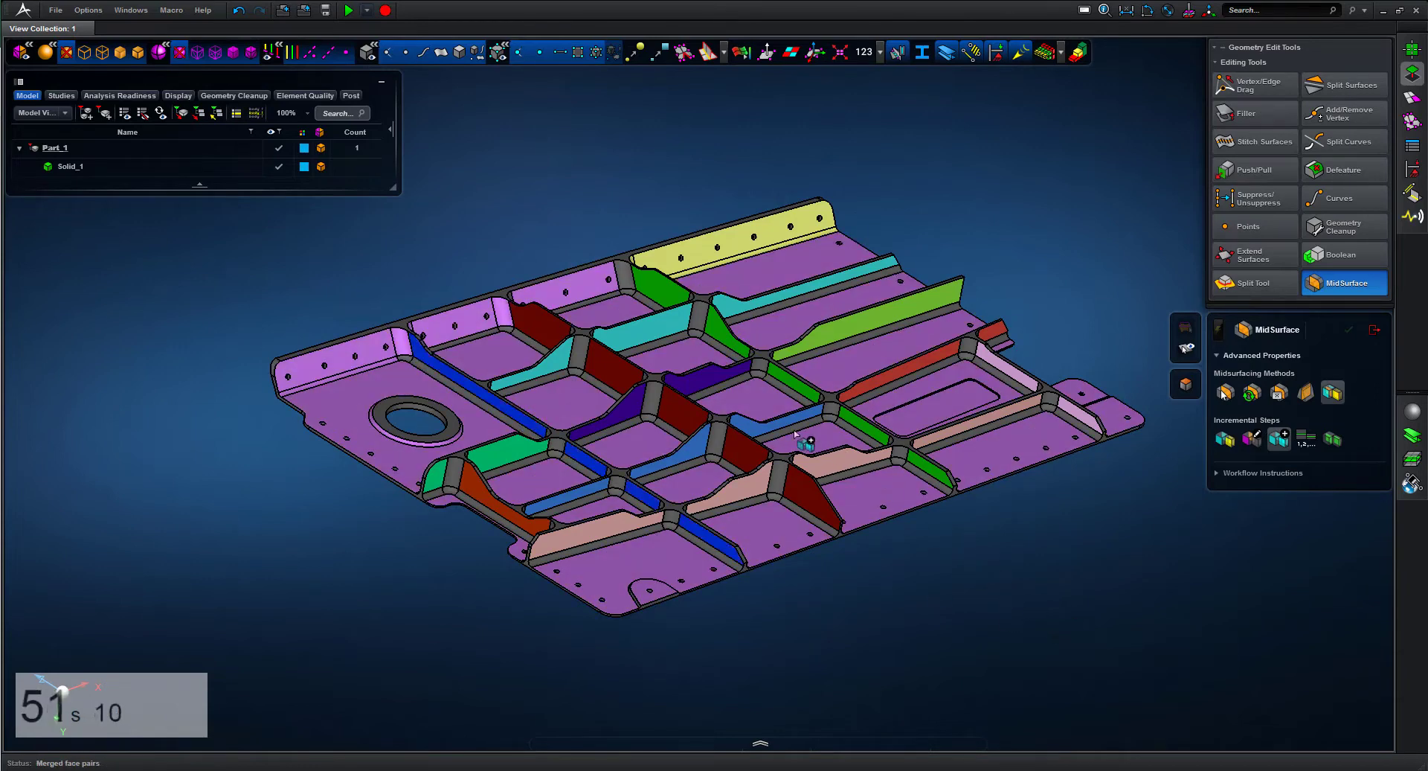
Step: Merge the green, purple and lime face pairs along the middle lengthwise stiffener into one pair
click(505, 455)
click(628, 406)
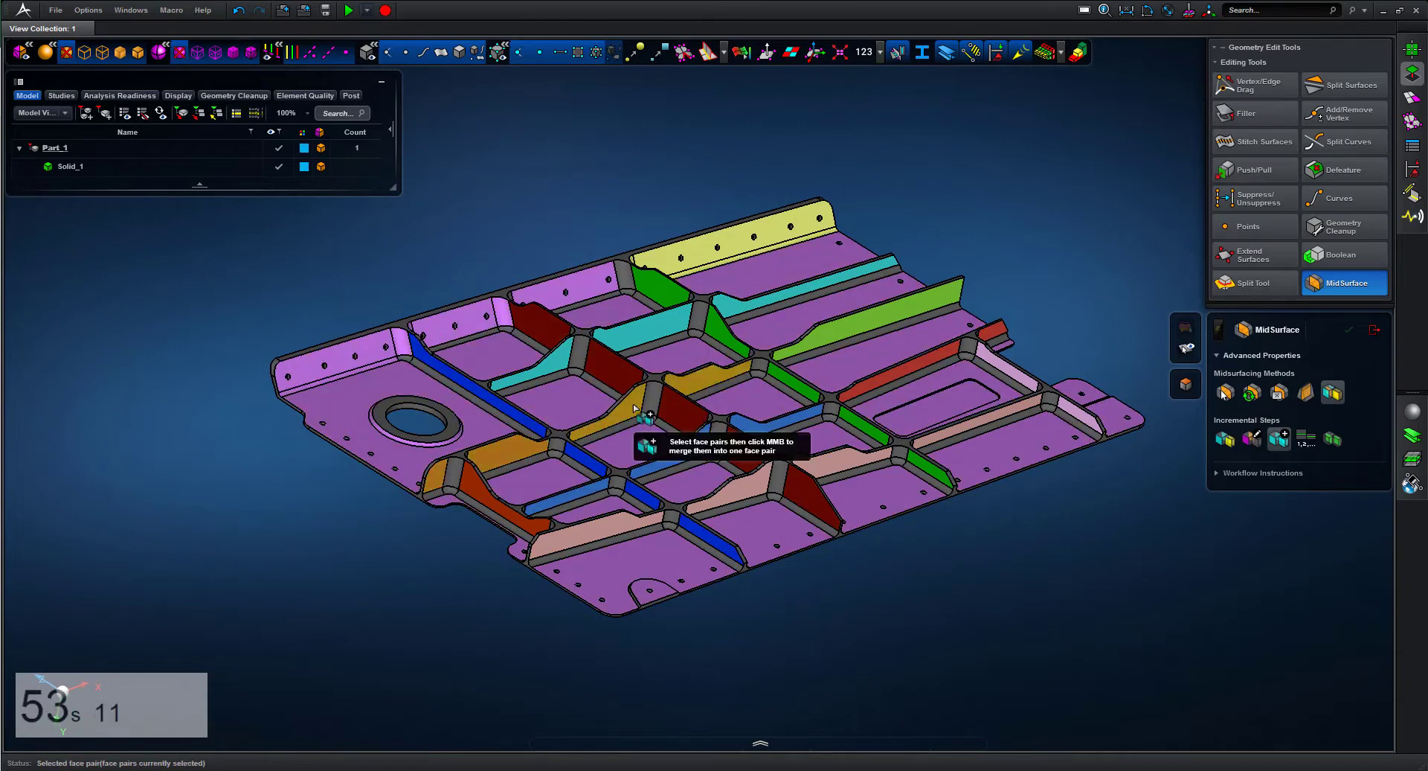
click(860, 328)
middle_click(1086, 543)
Step: Merge the blue and red face pairs along the second lengthwise stiffener into one pair
scroll(1086, 543, down, 3)
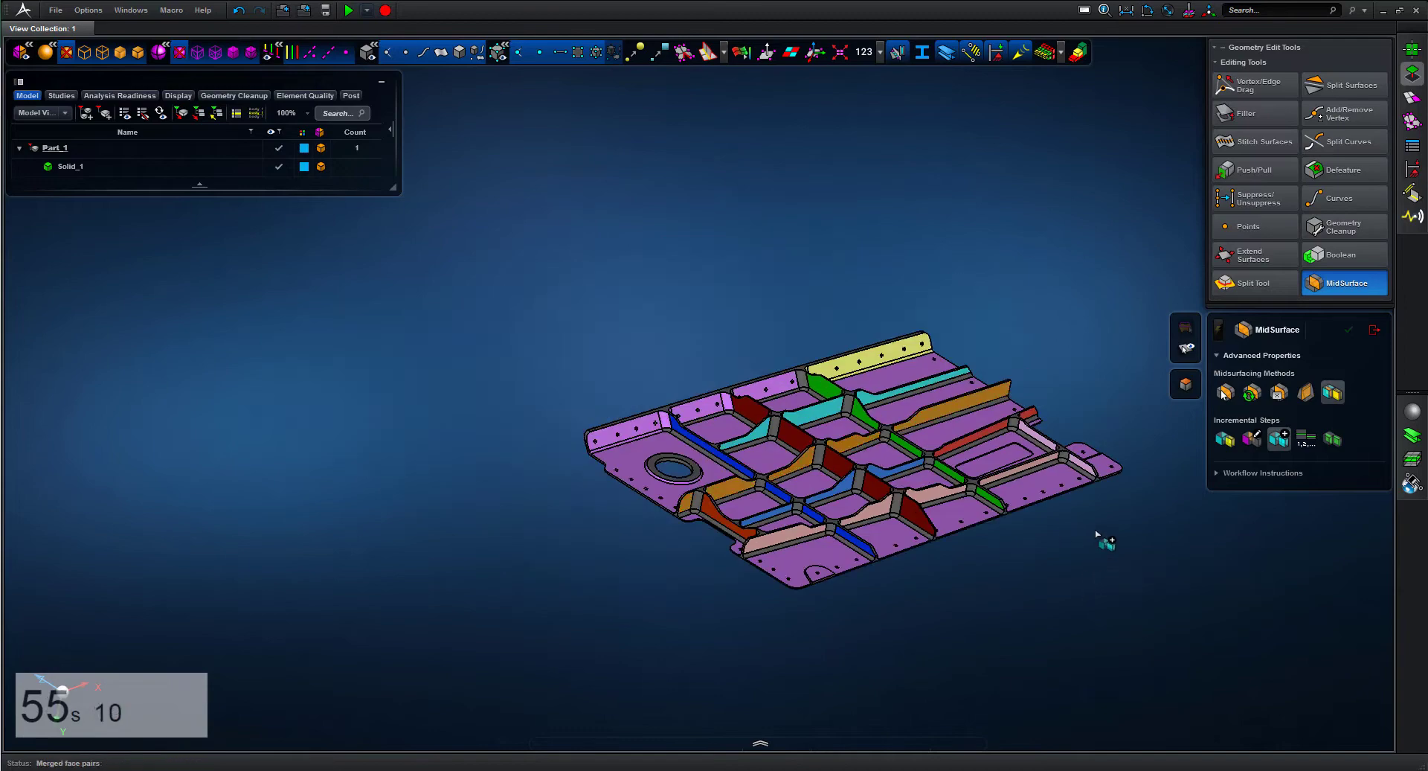
key(f)
middle_drag(806, 491, 920, 417)
click(720, 424)
click(846, 408)
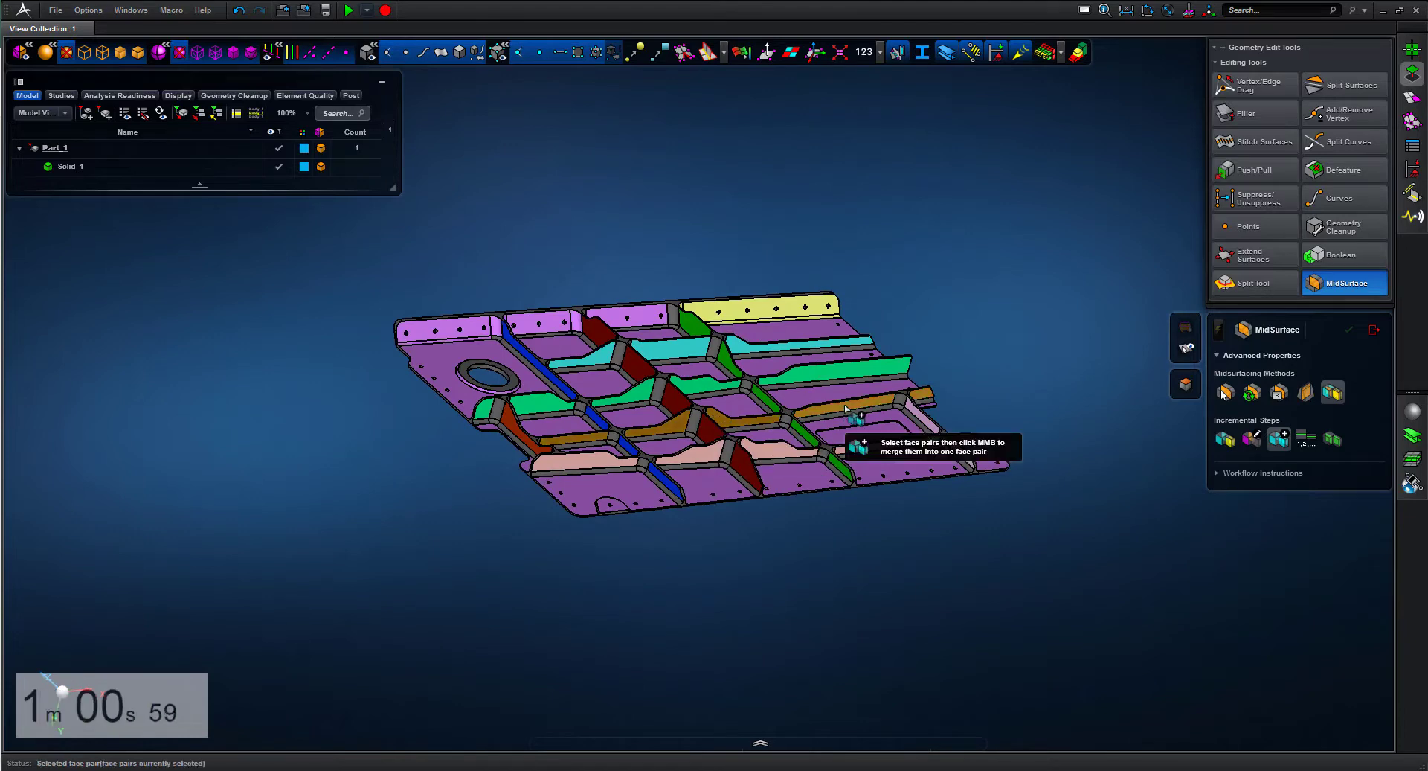
middle_click(1014, 332)
Step: Merge the yellow flange face pair with the purple base and flange face pair
scroll(882, 381, up, 3)
click(611, 250)
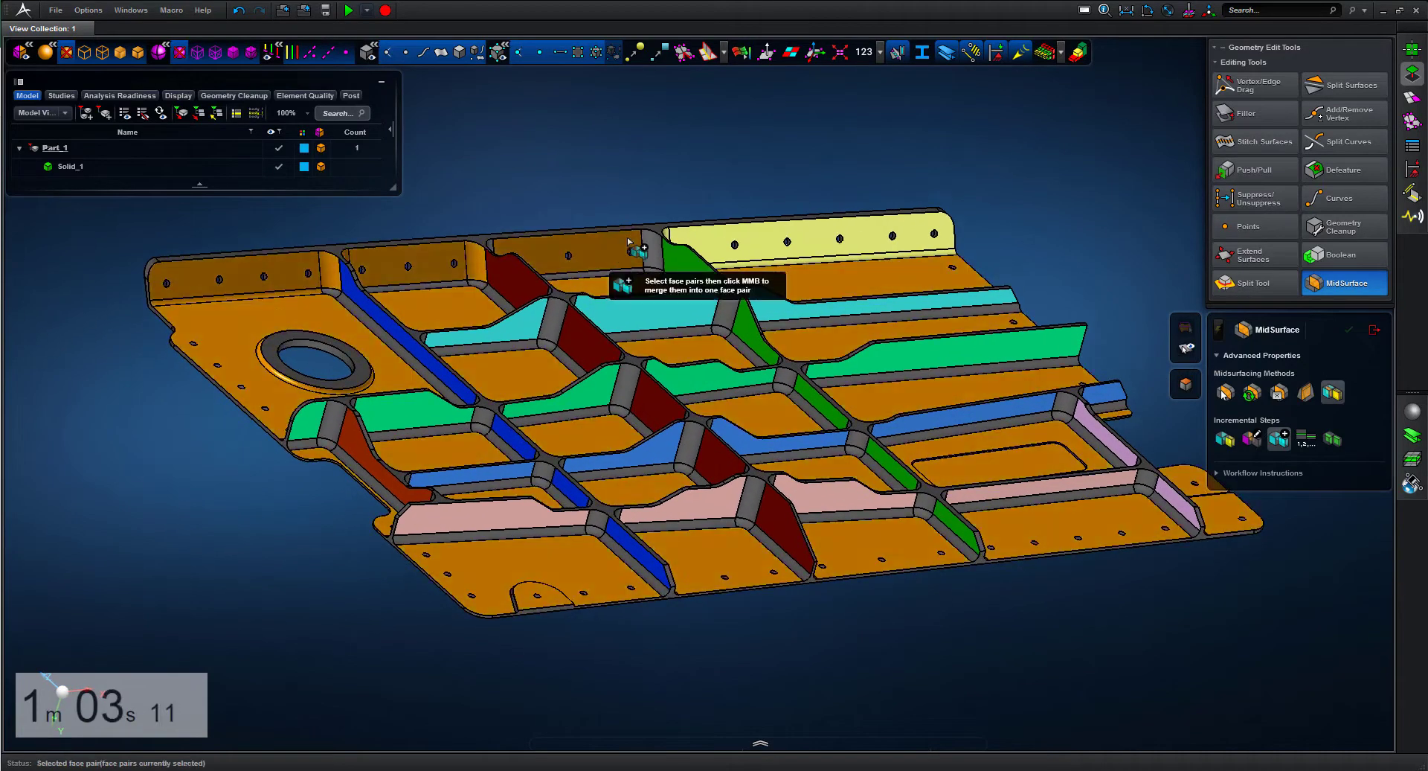
click(734, 239)
middle_click(759, 182)
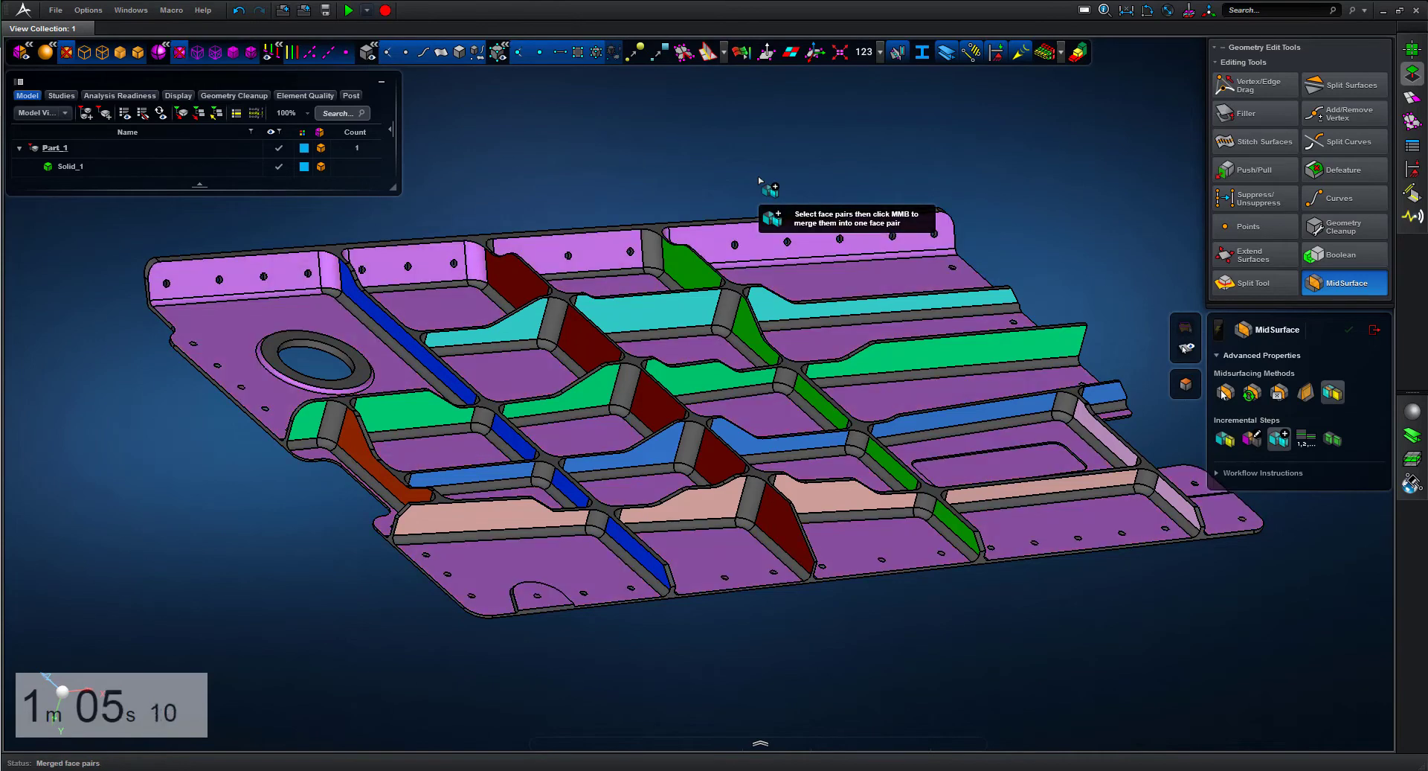
right_drag(759, 197, 934, 255)
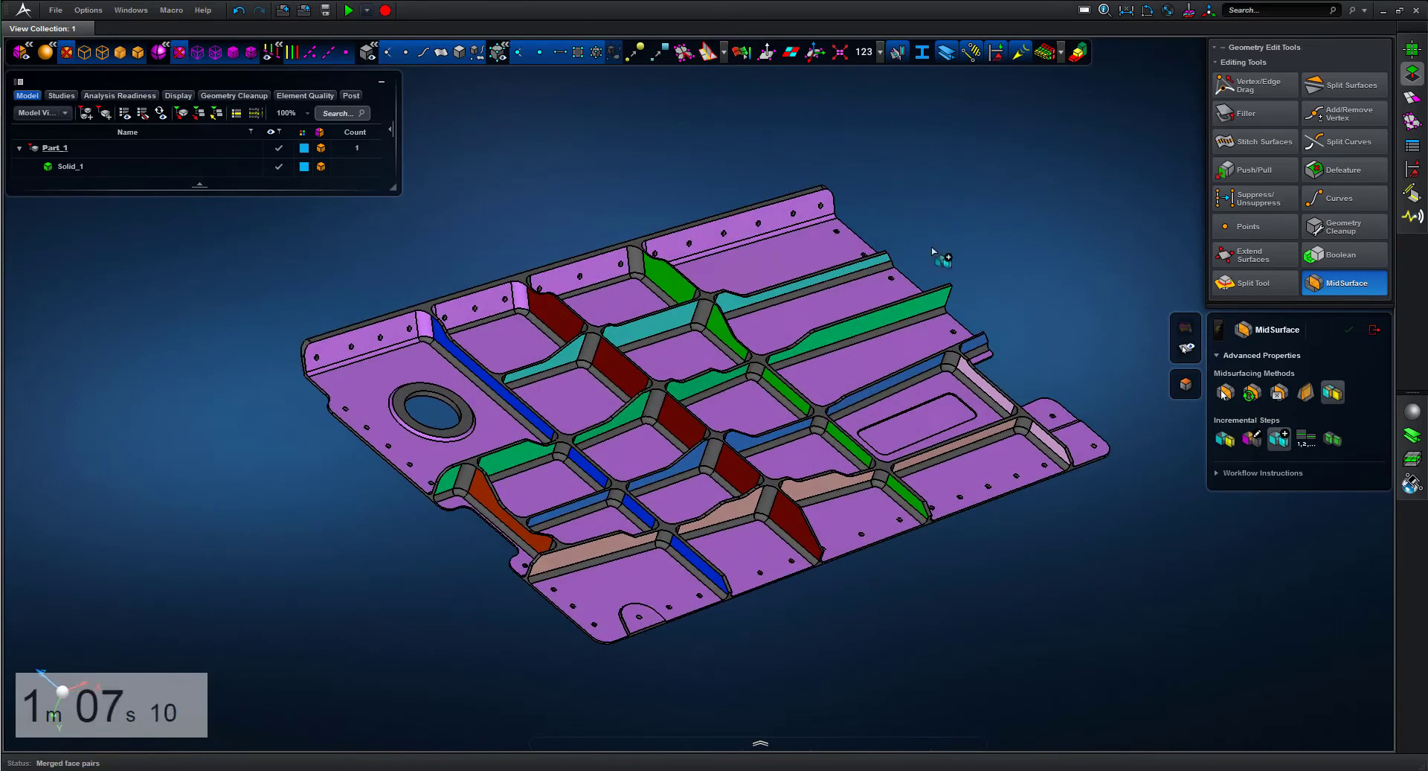
Step: Create midsurfaces from all the face pairs with Extend & Trim enabled
click(1333, 439)
drag(198, 690, 1103, 162)
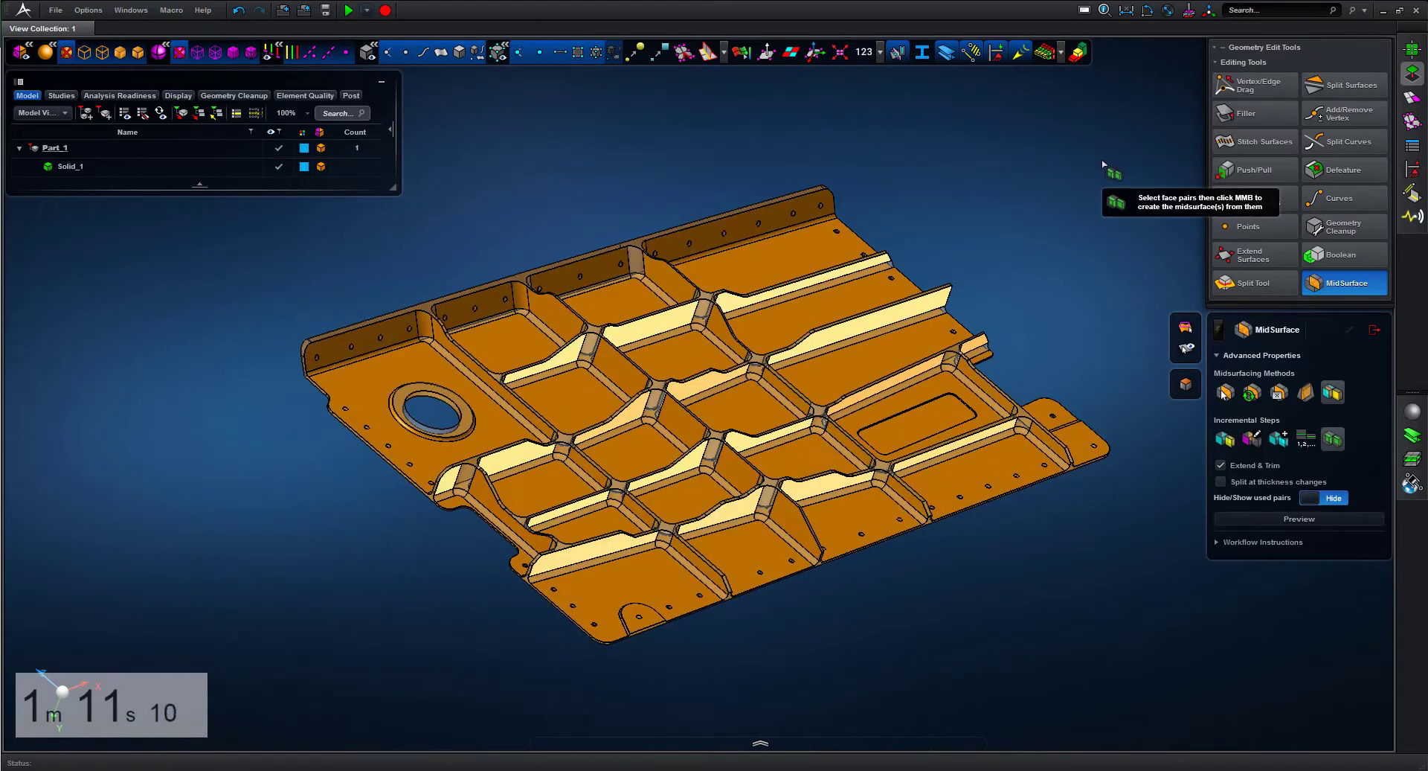
middle_click(1103, 162)
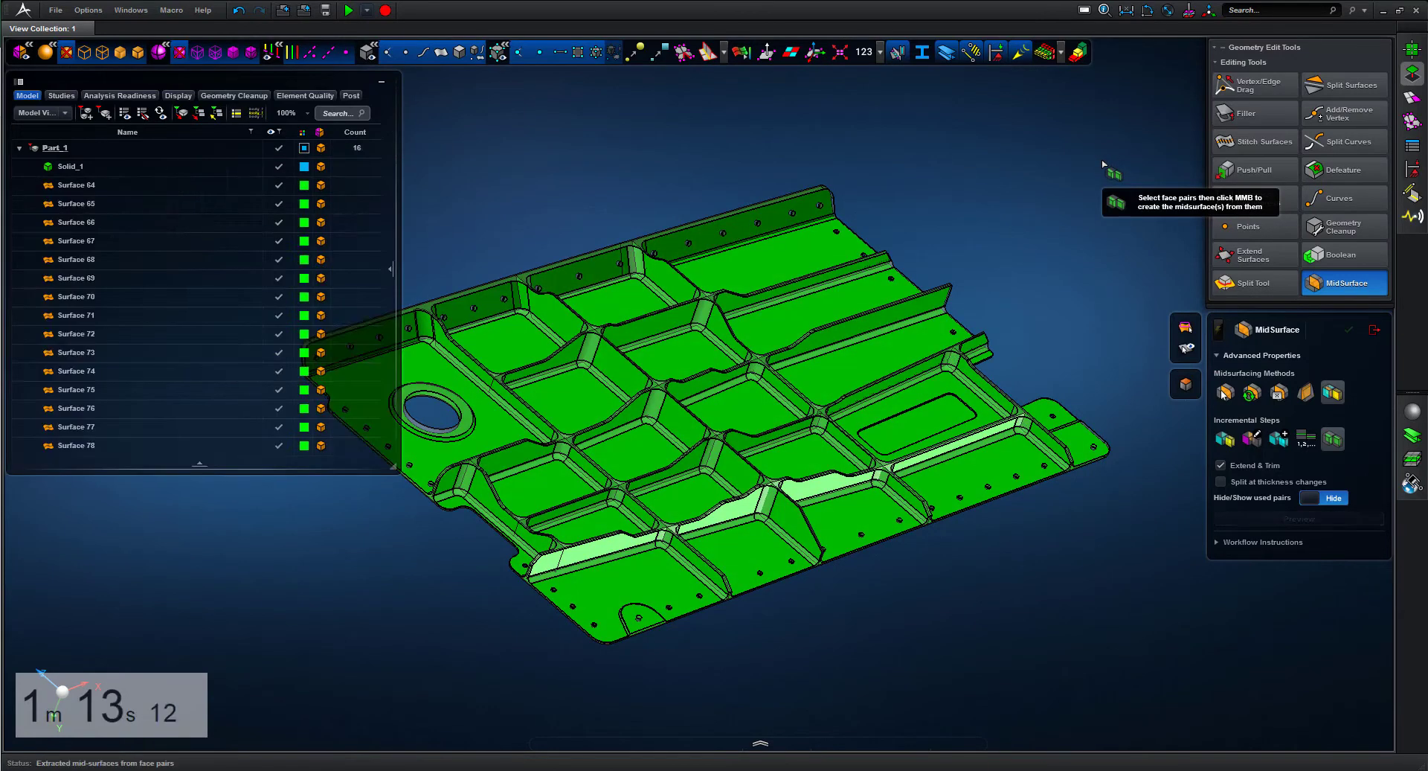
click(1372, 331)
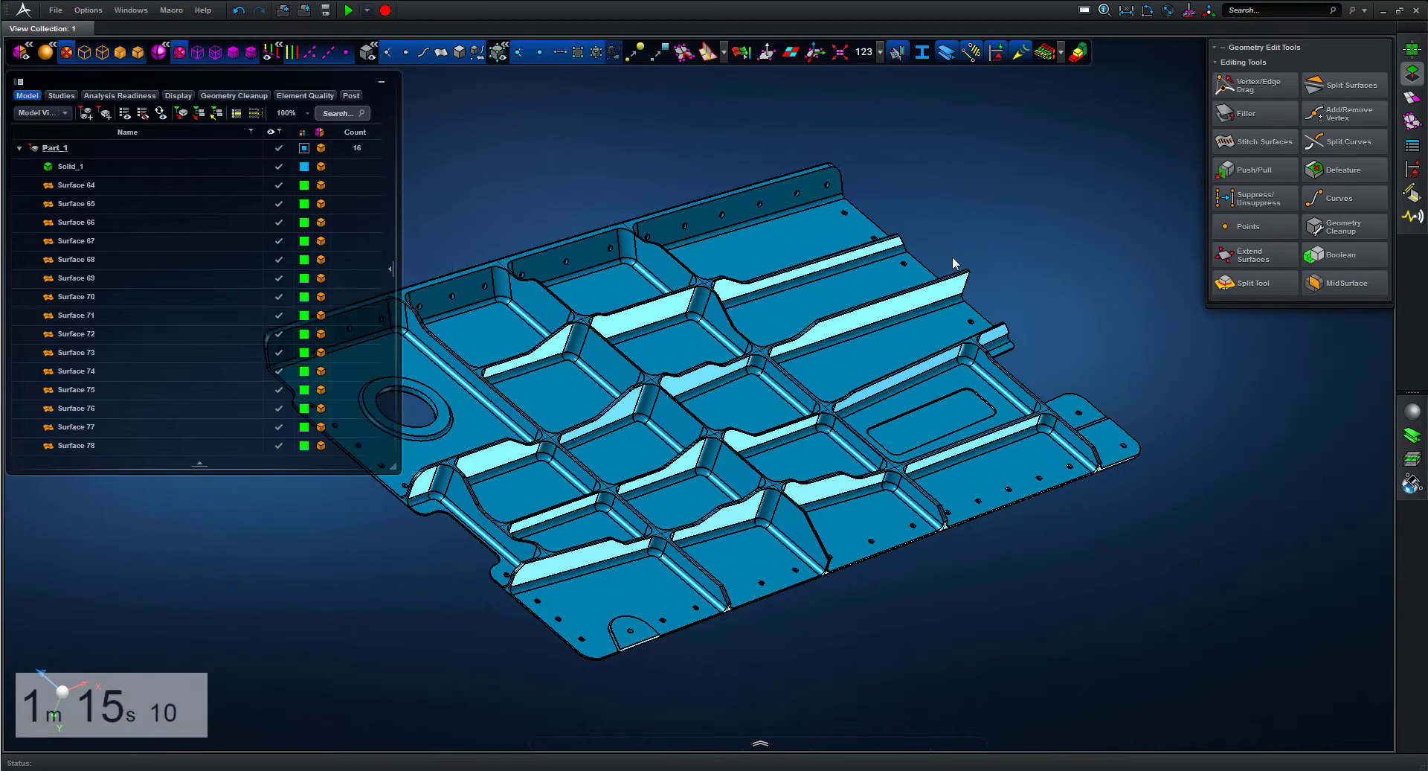
Step: Hide the solid geometry and turn the edge connectivity colouring back on for the midsurfaces
click(460, 50)
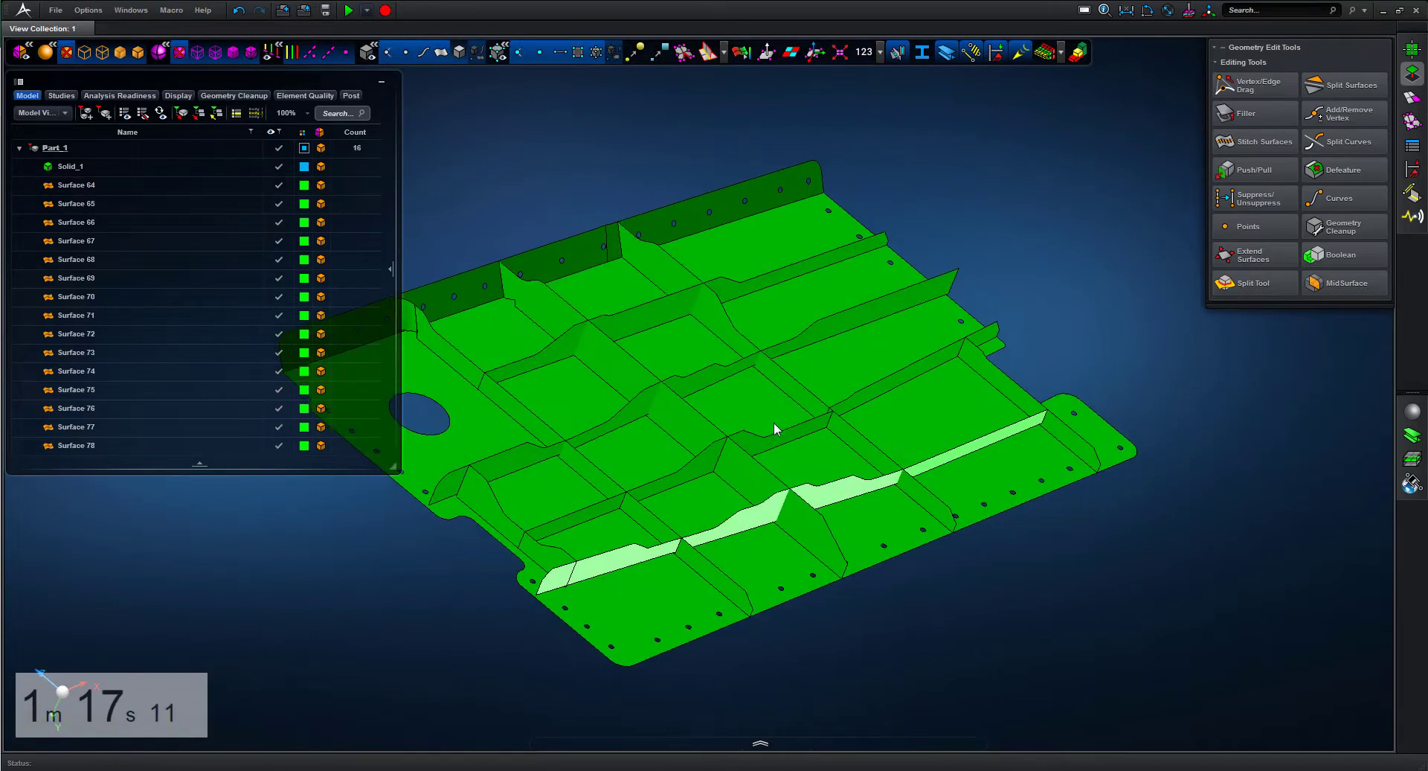
right_drag(773, 422, 925, 453)
scroll(884, 386, down, 2)
click(289, 57)
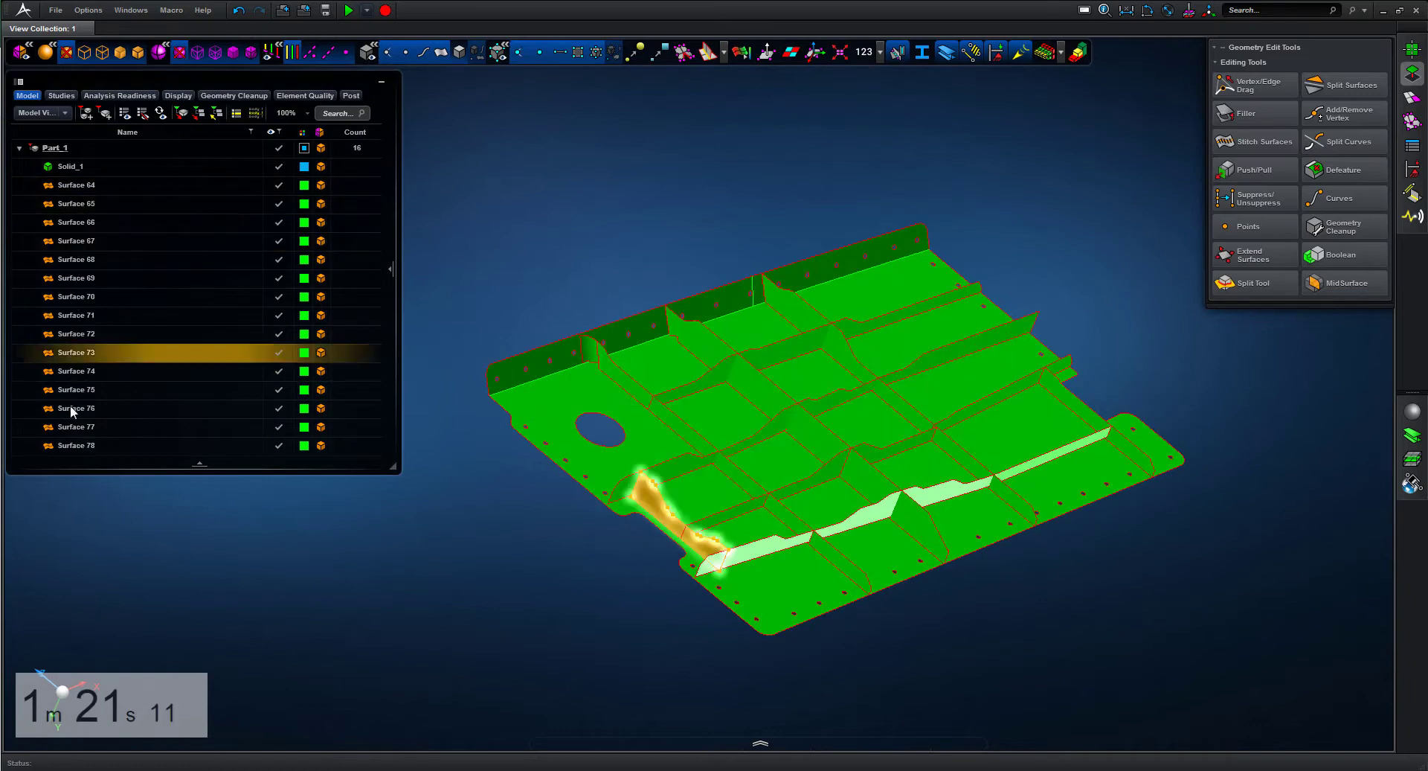
Step: Extend and stitch all midsurfaces with a 5.00 mm search distance, automatic cleanup and a 0.50 mm cleanup tolerance
scroll(596, 164, down, 1)
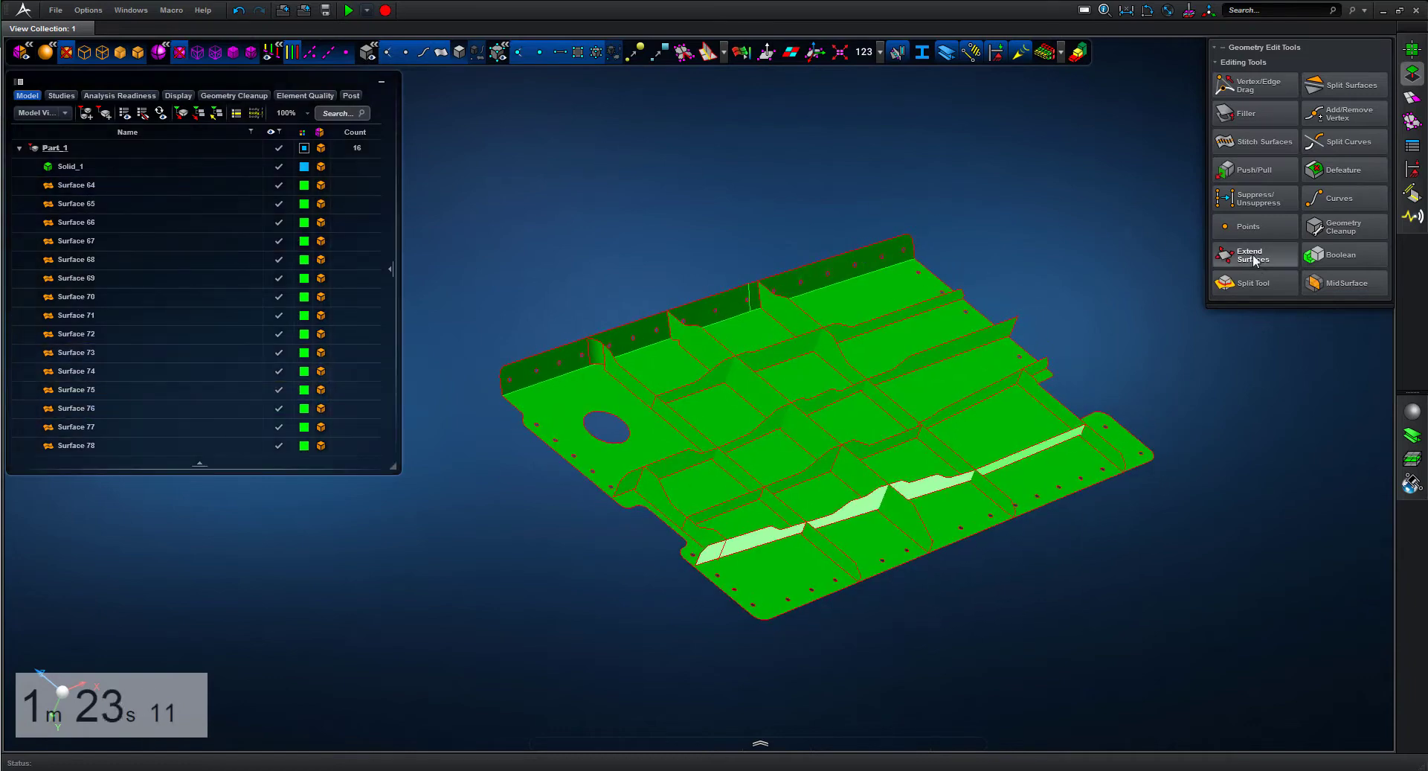
drag(498, 171, 1091, 696)
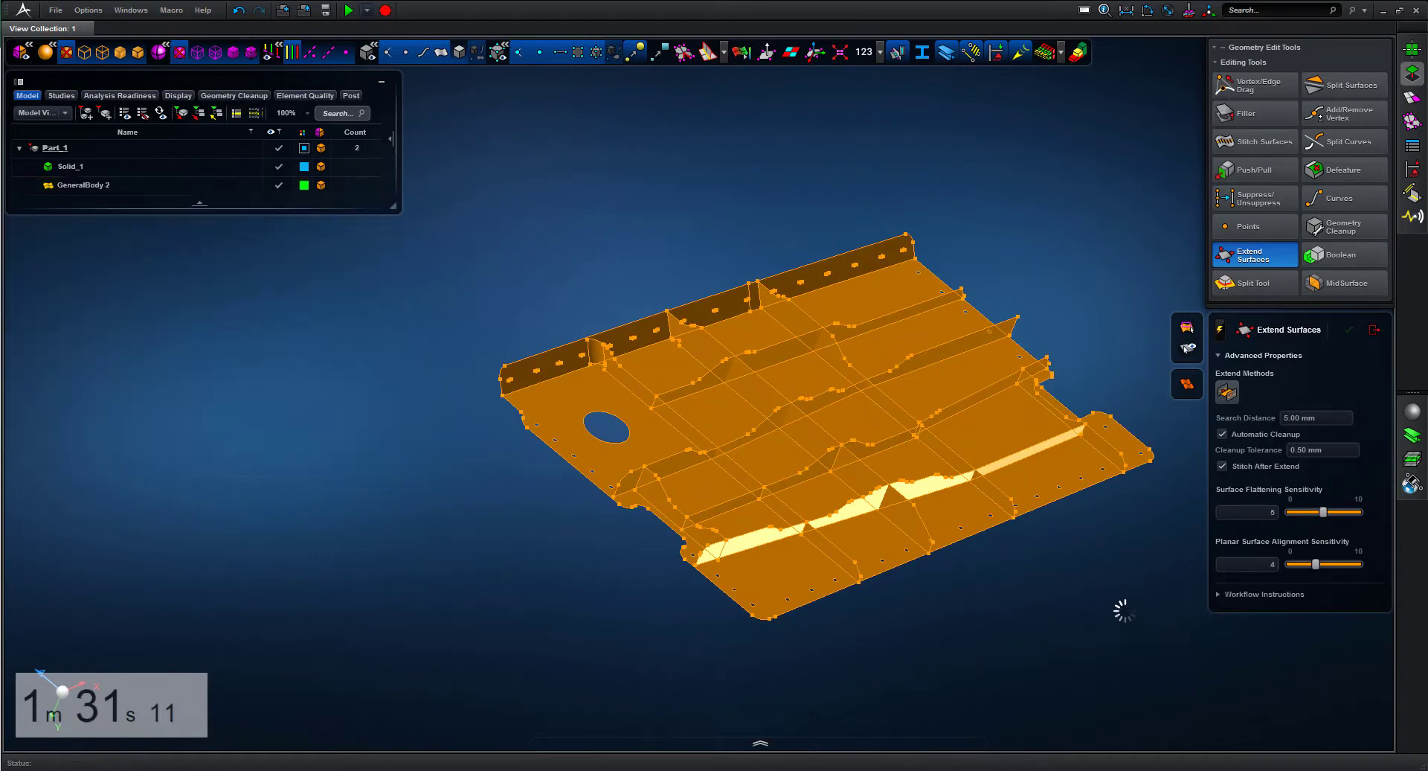
click(1373, 330)
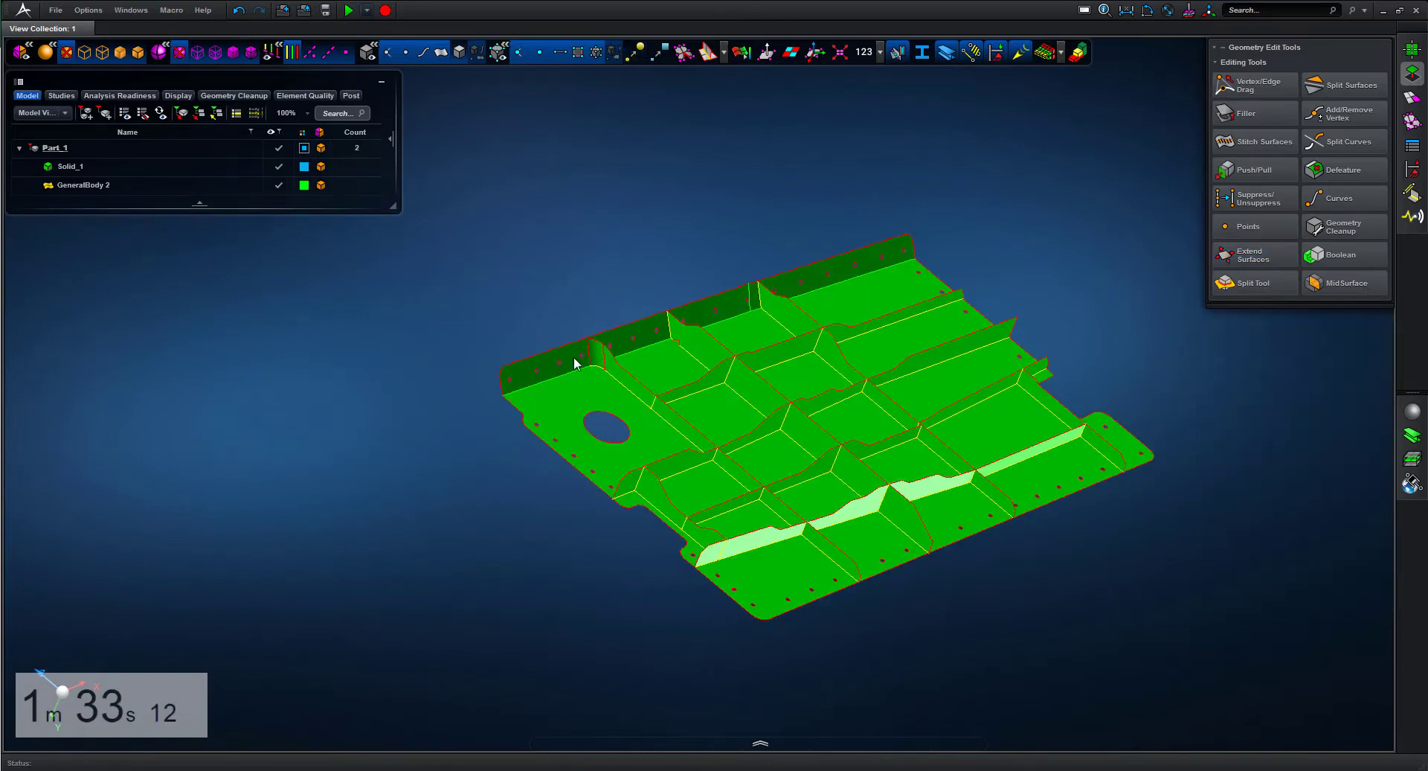
Step: Delete the curved face joining the back flange and the cross stiffener near the large hole
scroll(662, 368, up, 5)
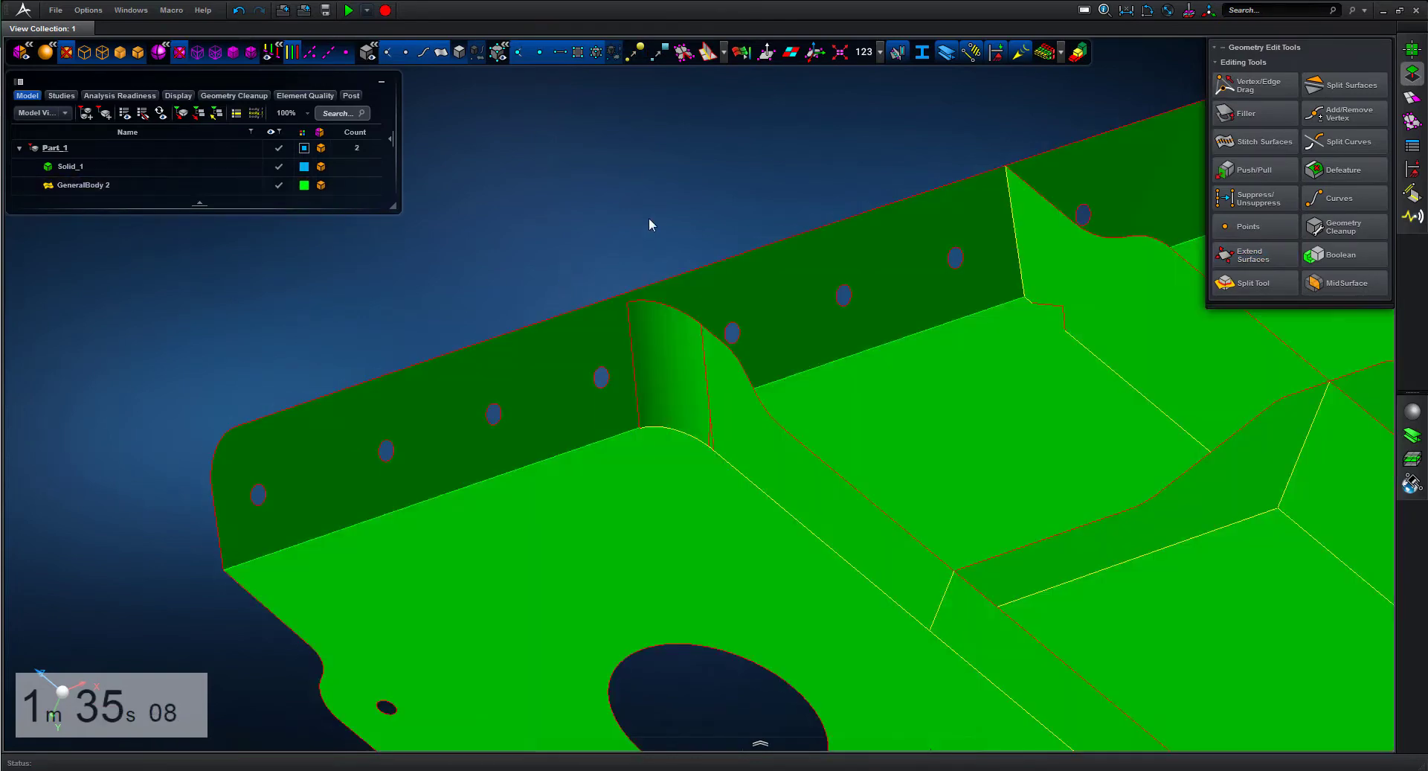
right_click(649, 217)
mouse_move(527, 238)
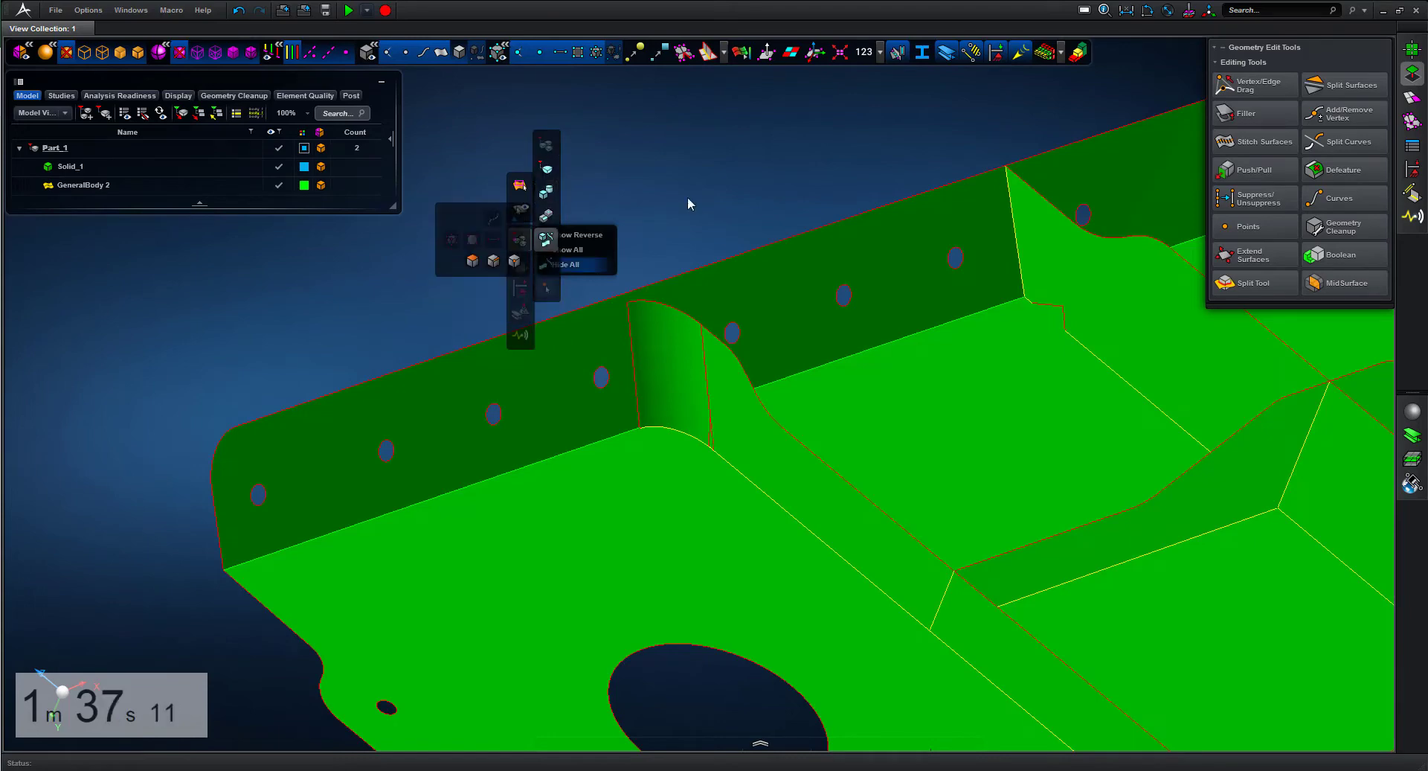
click(676, 354)
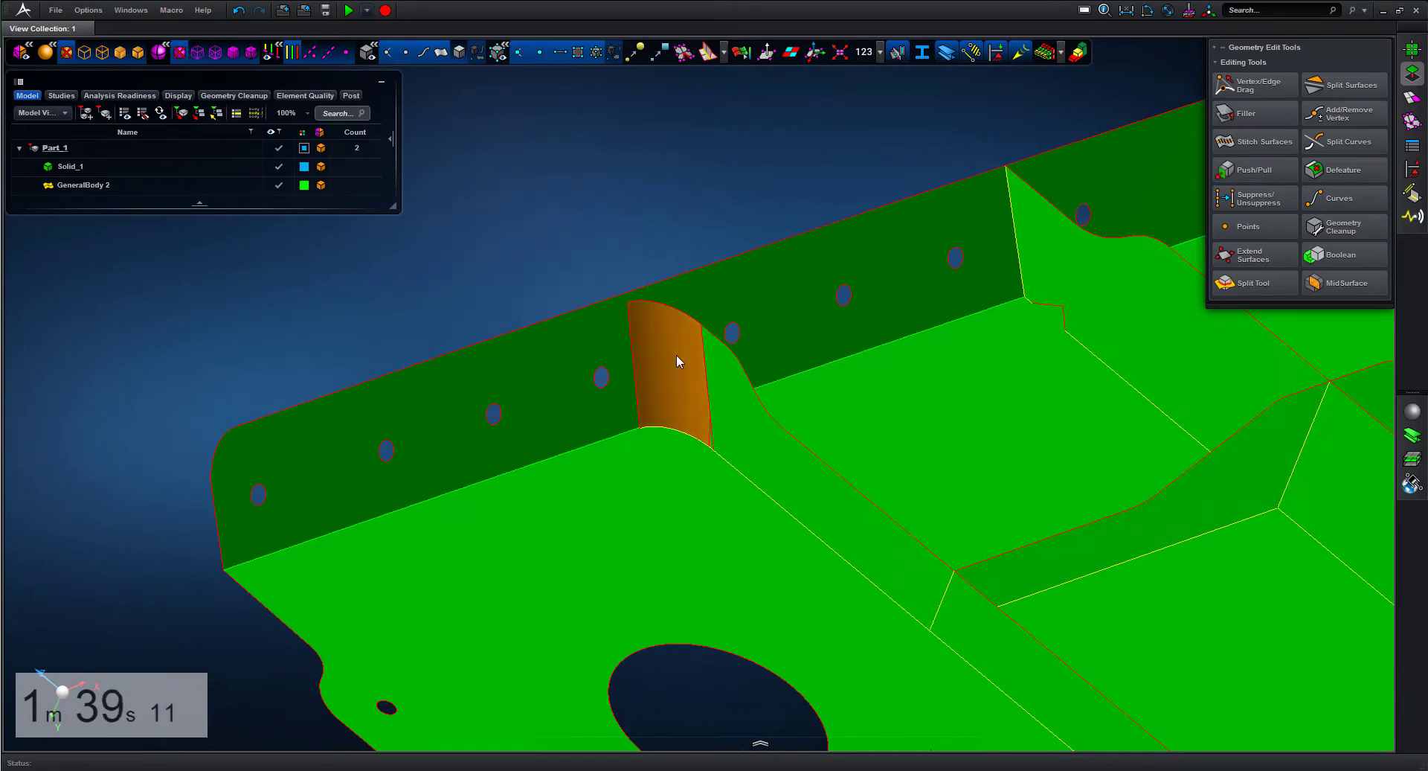
key(Delete)
key(f)
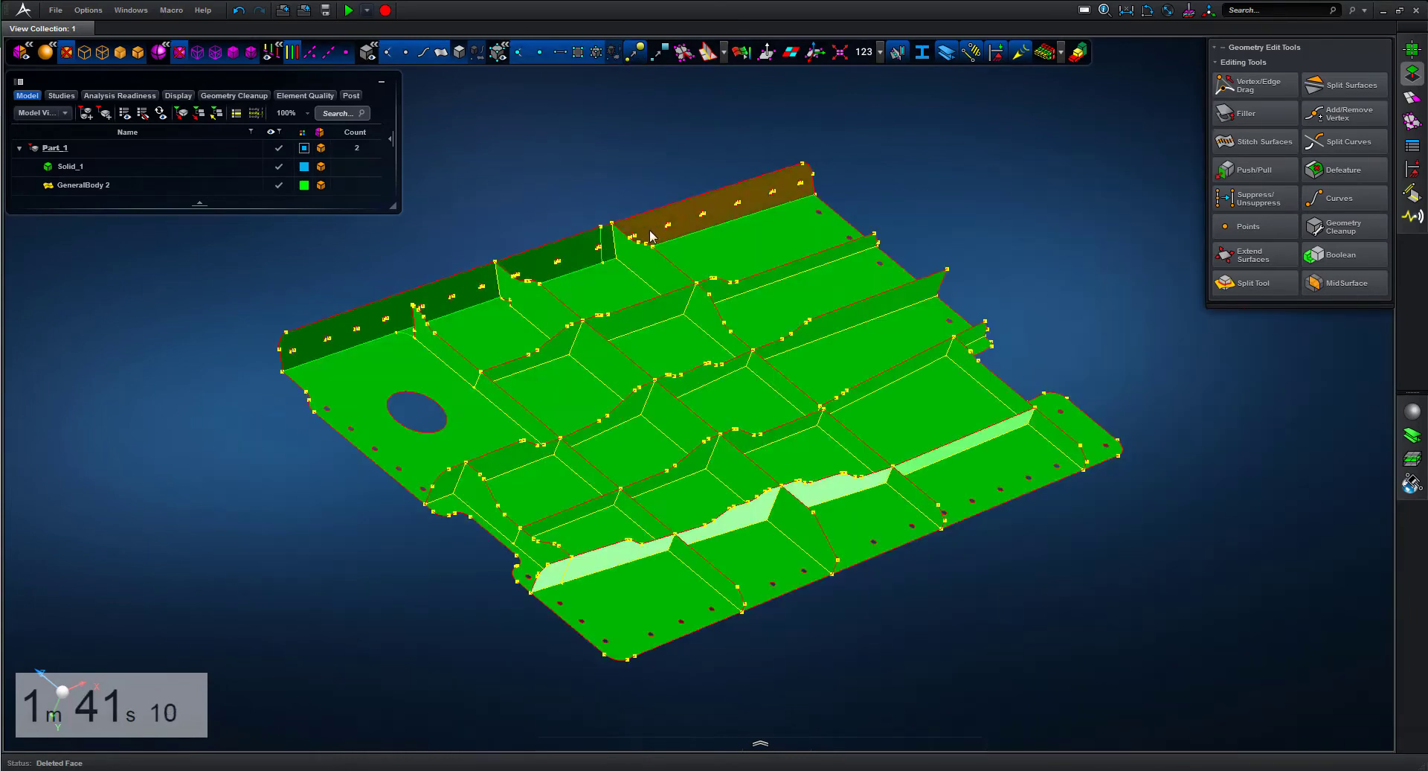
Step: Defeature the surface body's 2D fillets in both radius ranges, below 6.43 and from 6.43 to 12.85
mouse_move(927, 576)
middle_down()
mouse_move(878, 585)
mouse_move(914, 575)
middle_up()
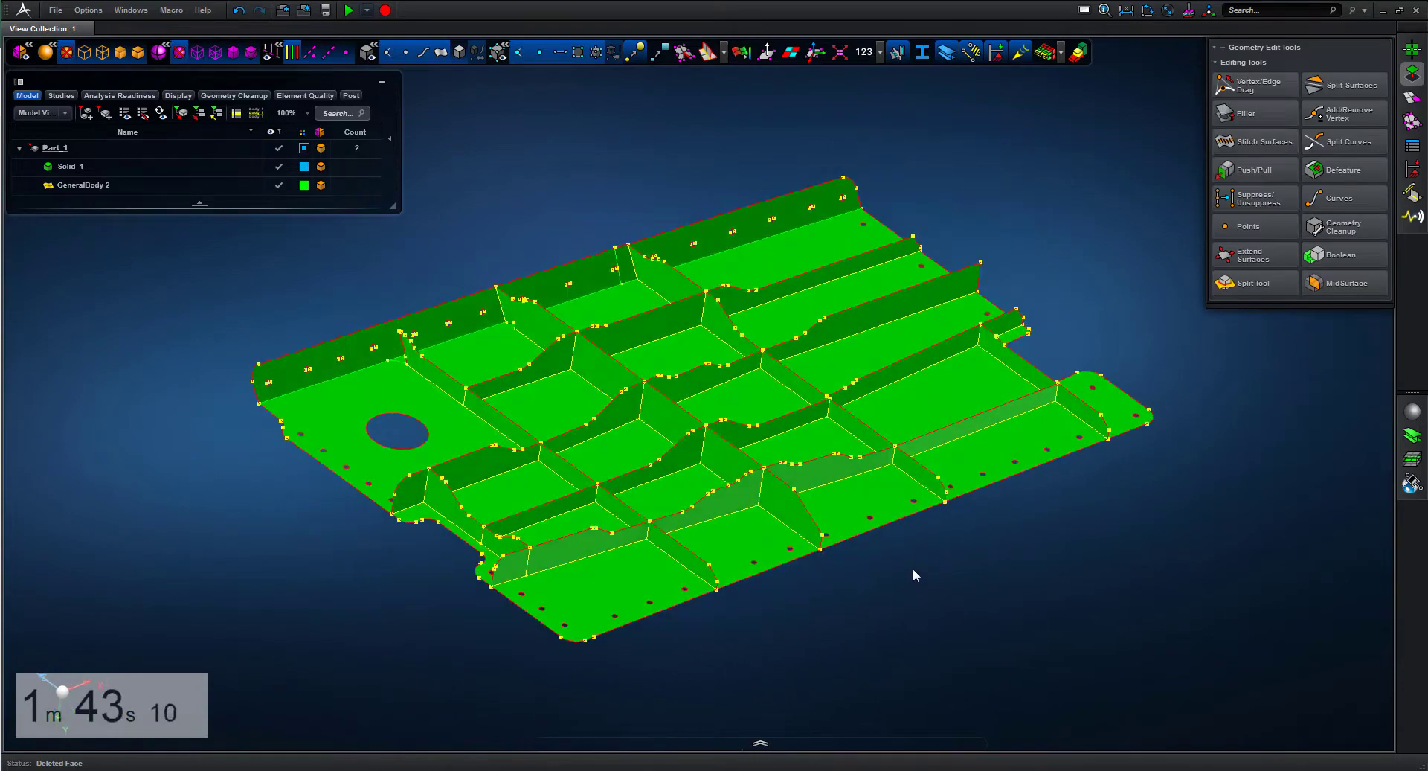
click(1349, 175)
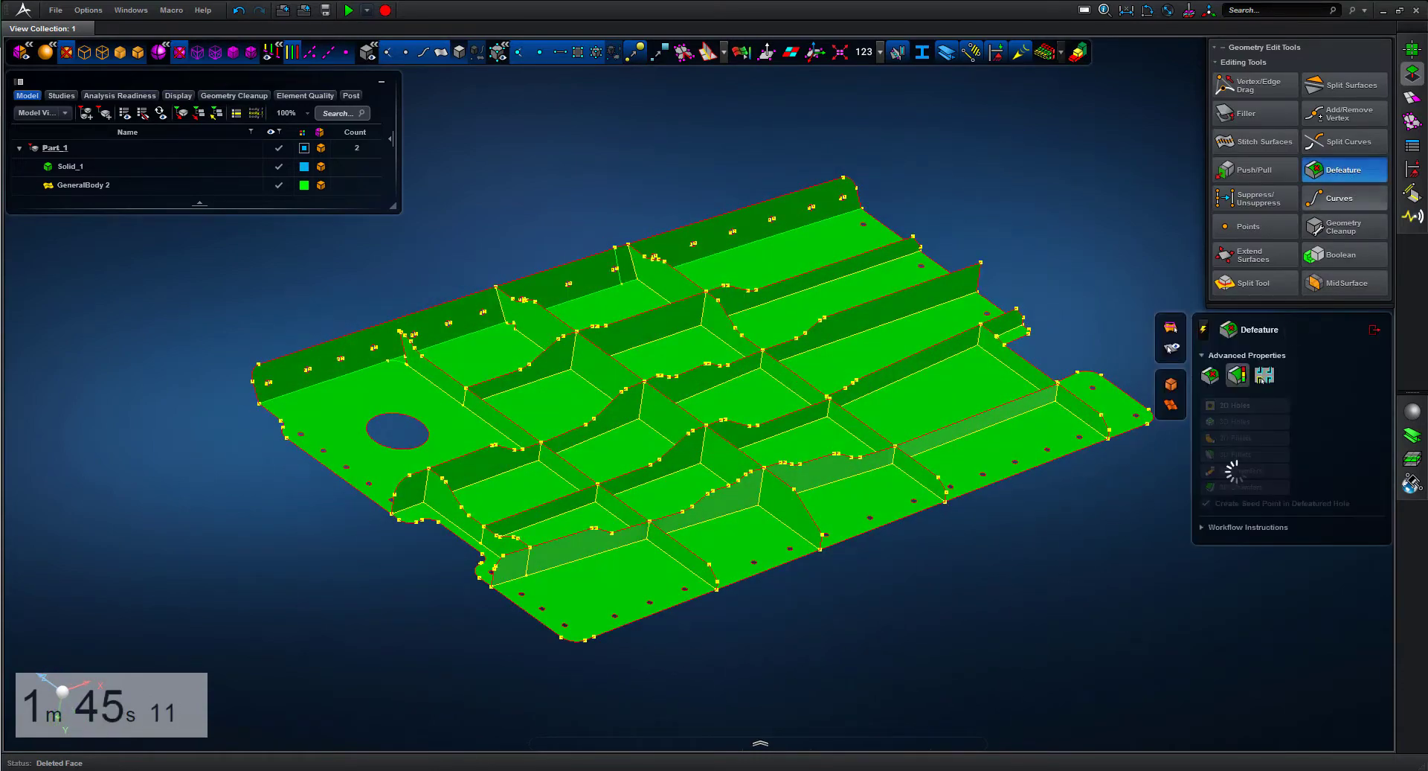
click(848, 504)
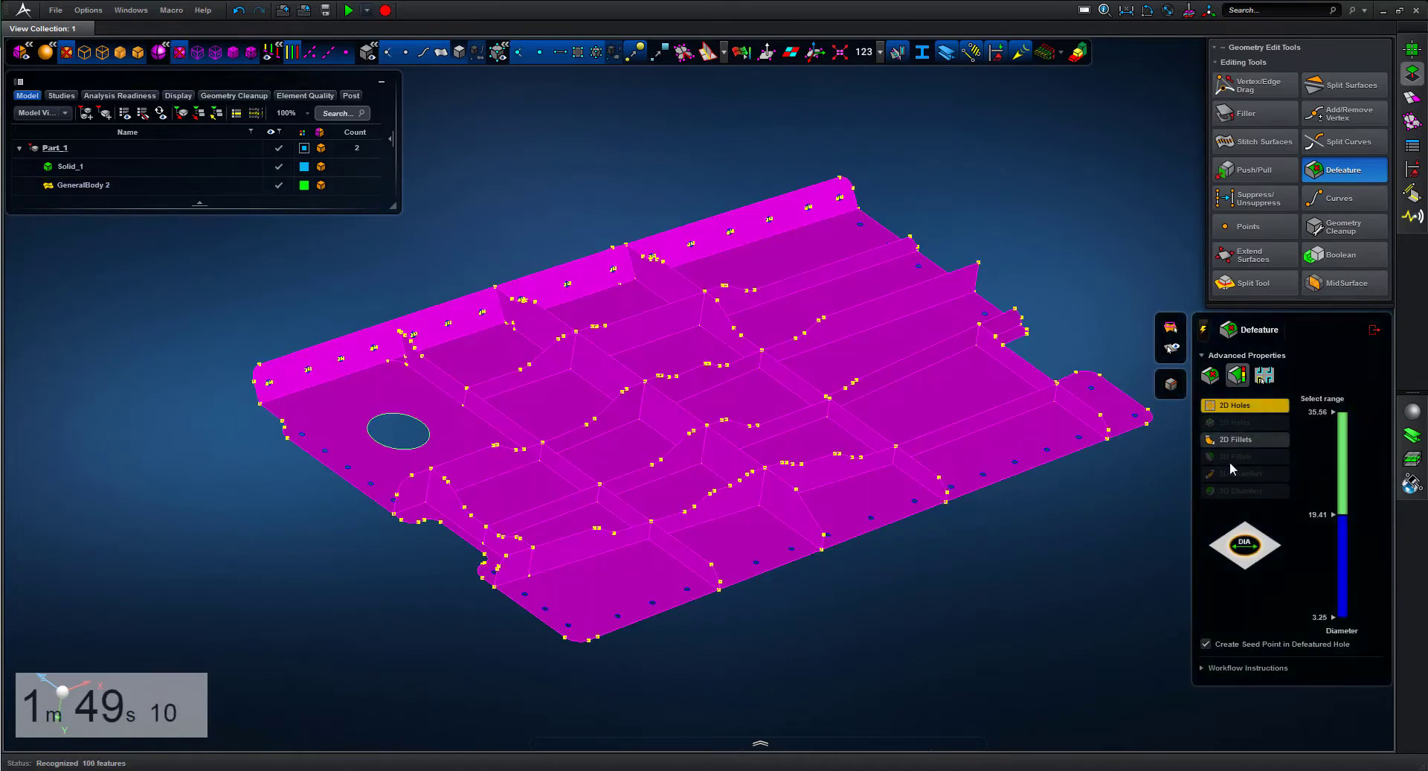
click(1240, 439)
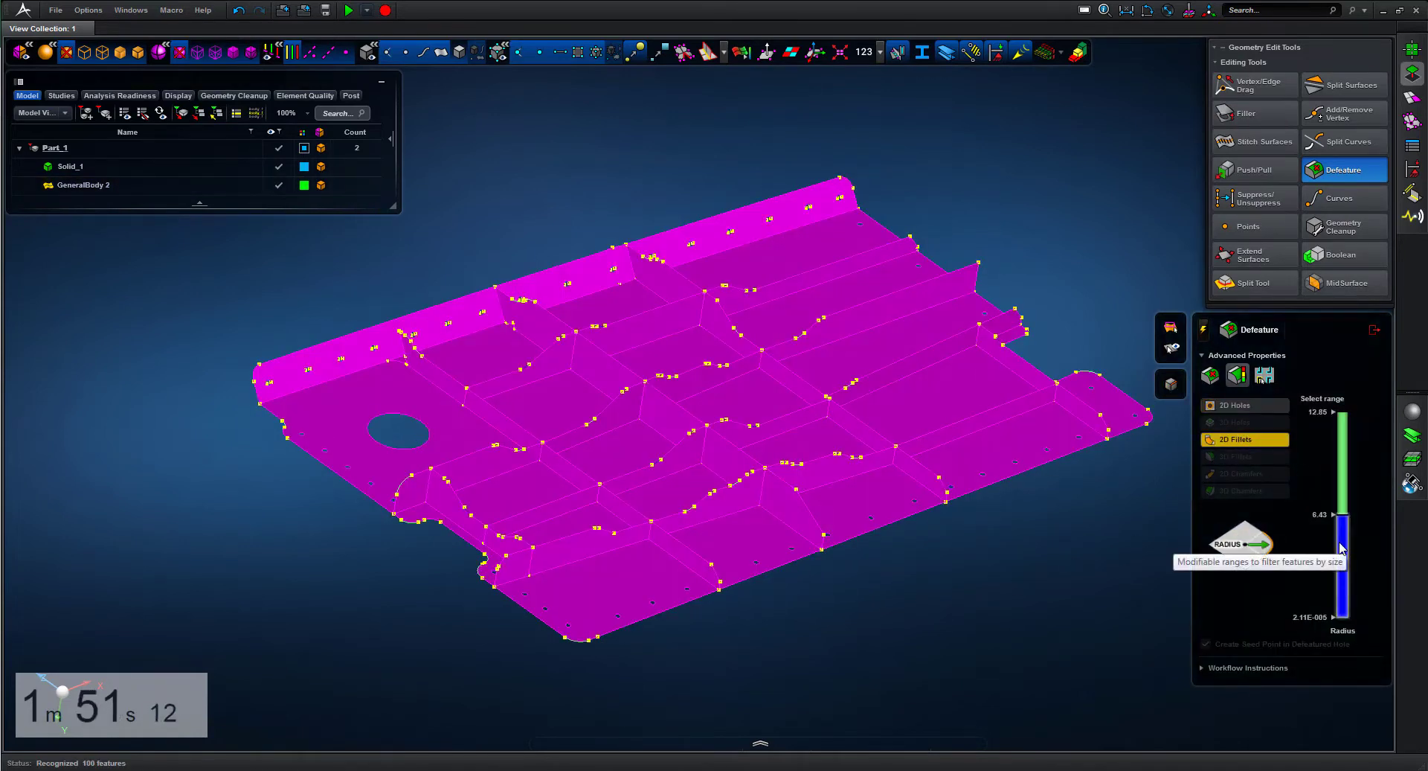
middle_click(905, 575)
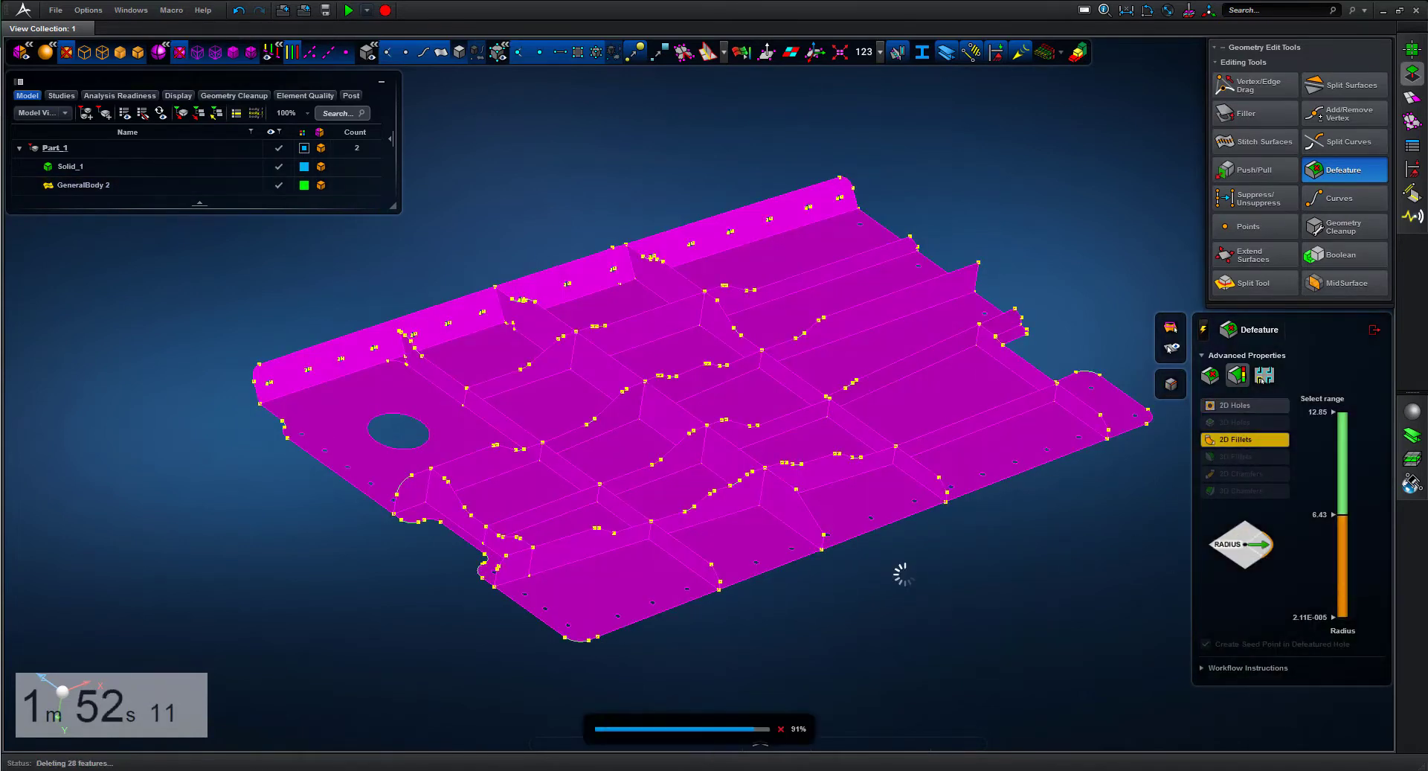
click(1341, 485)
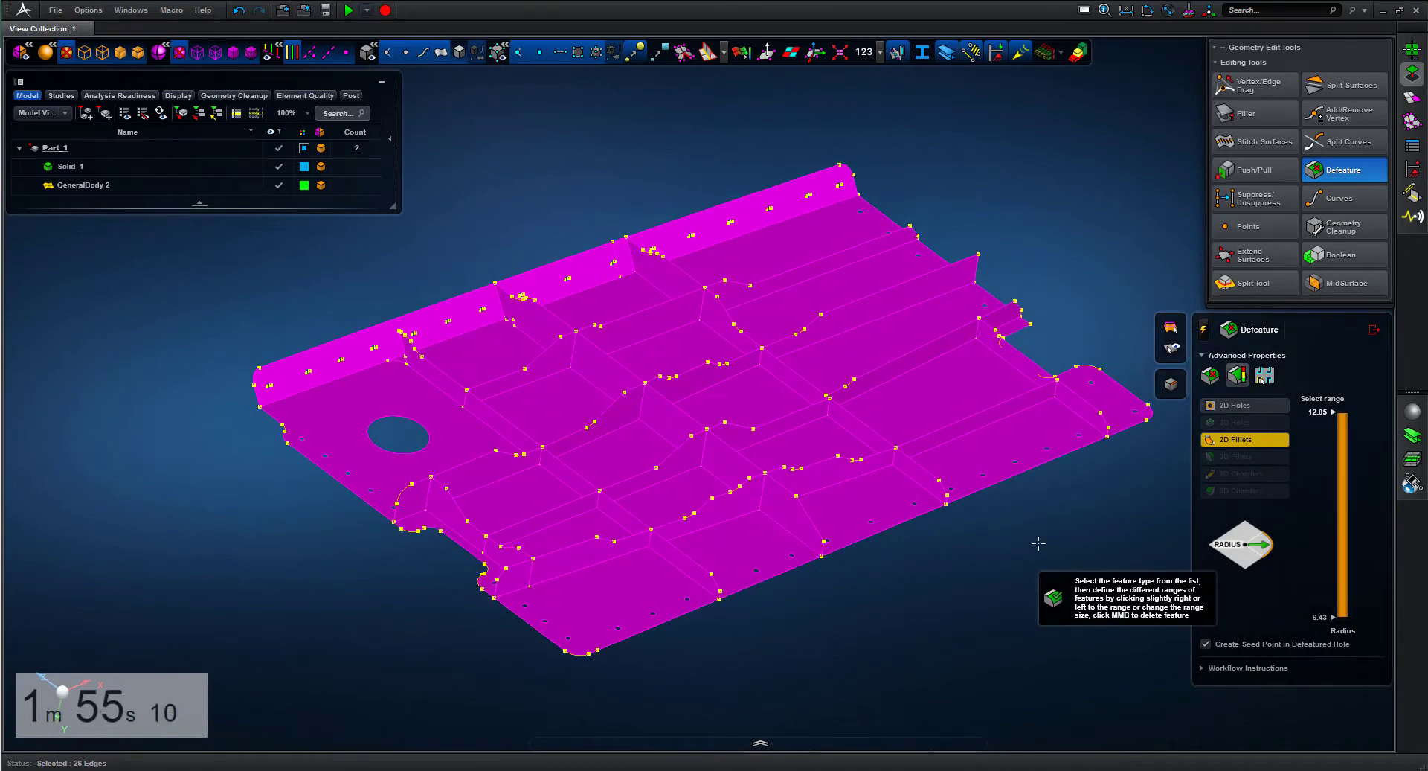
middle_click(1089, 535)
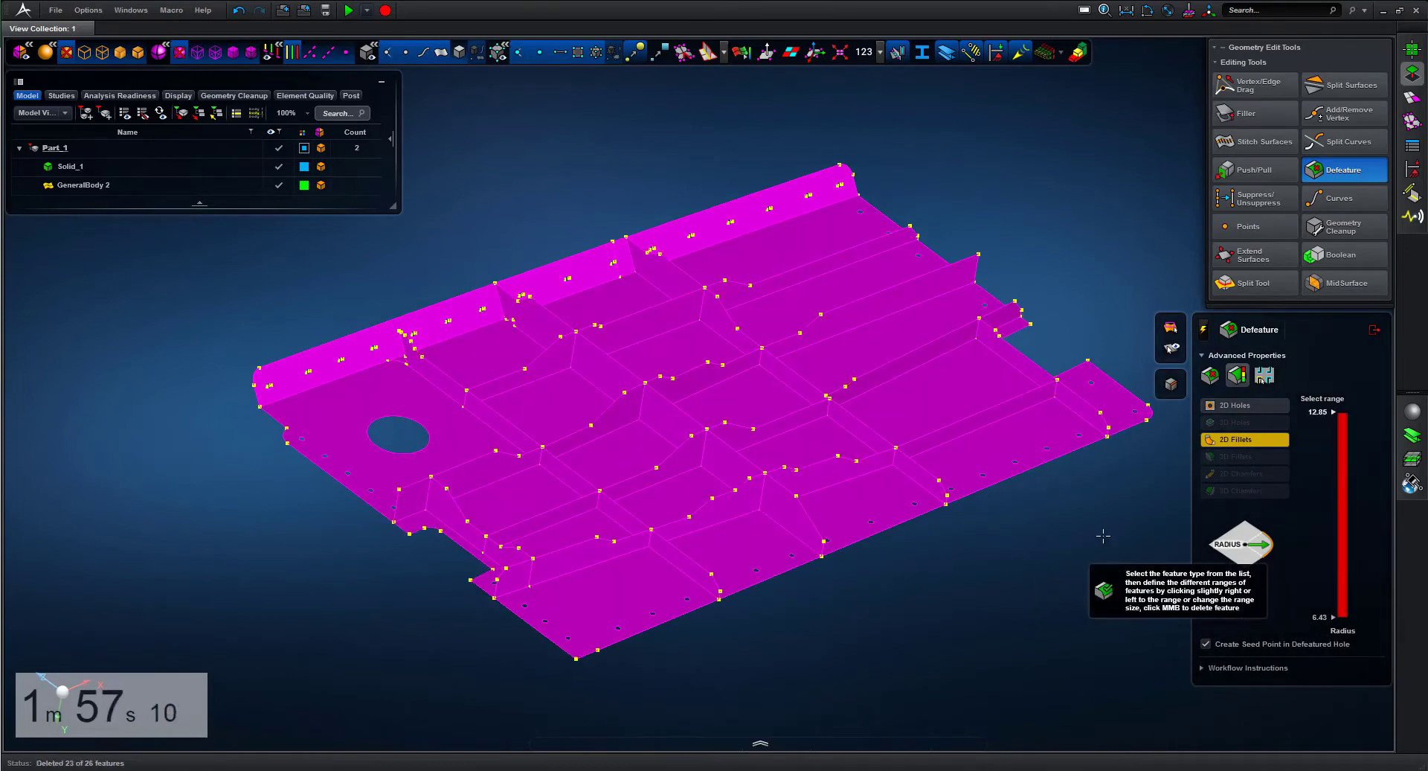
click(1374, 329)
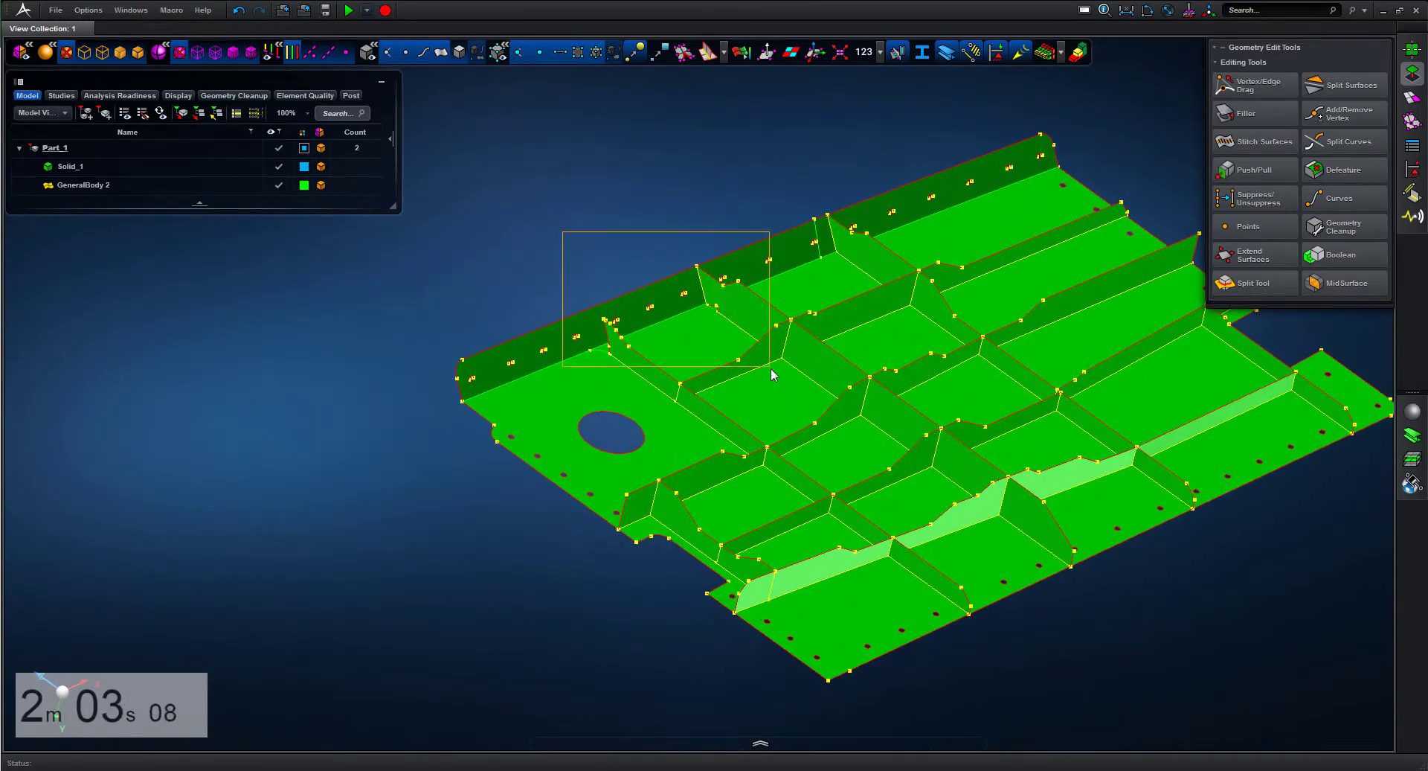
Step: Extend the free end edge of the cross stiffener near the large hole until it snaps onto the back flange with Vertex/Edge Drag
right_drag(771, 368, 774, 372)
scroll(570, 428, down, 2)
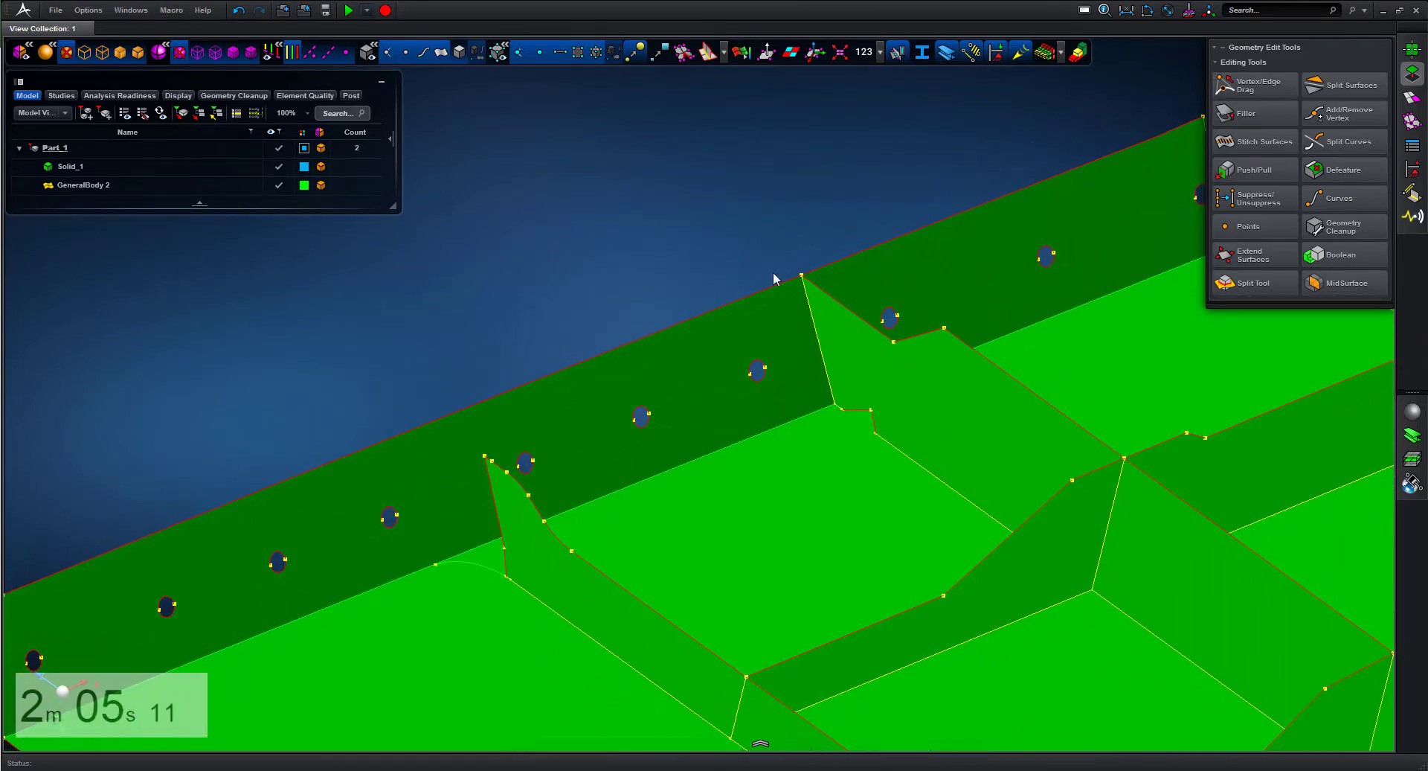
click(1265, 86)
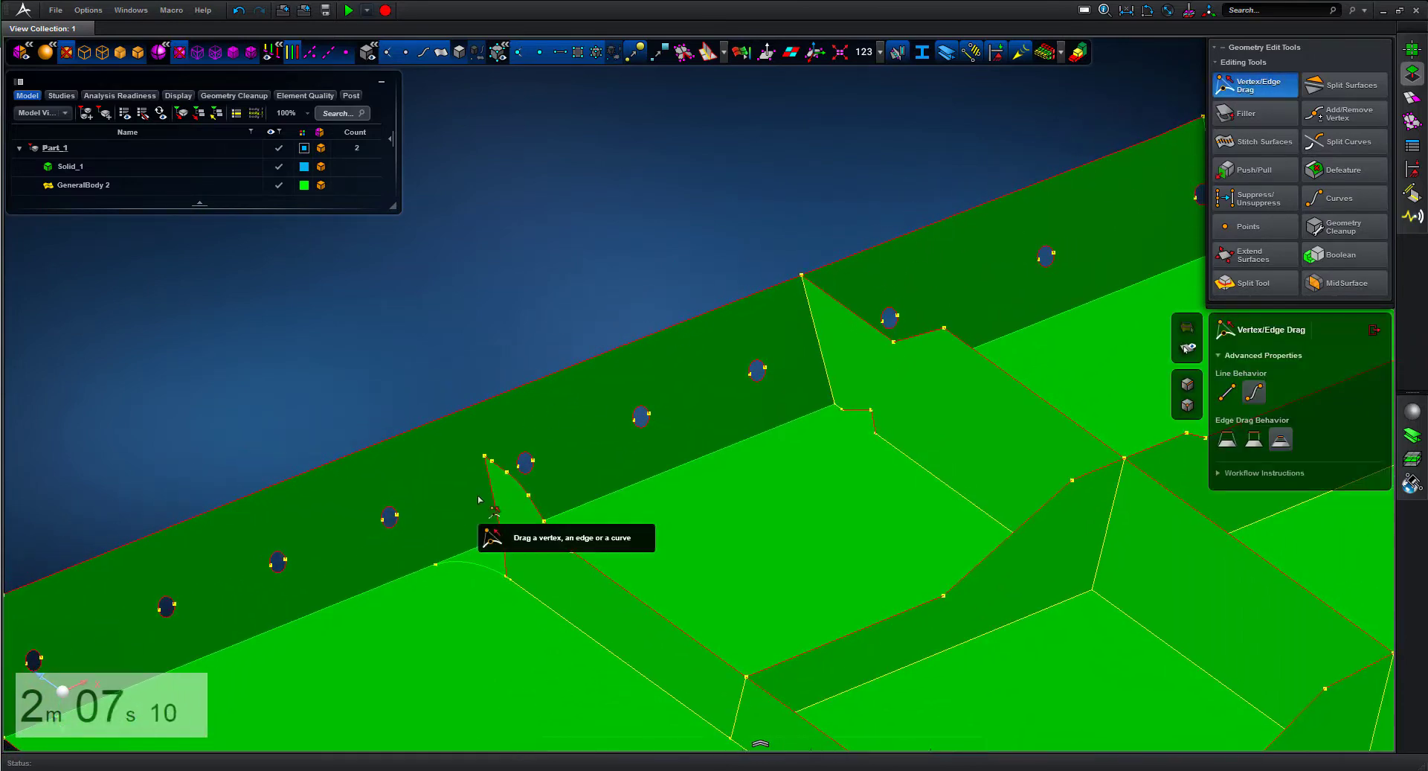
drag(494, 514, 451, 482)
drag(496, 611, 535, 593)
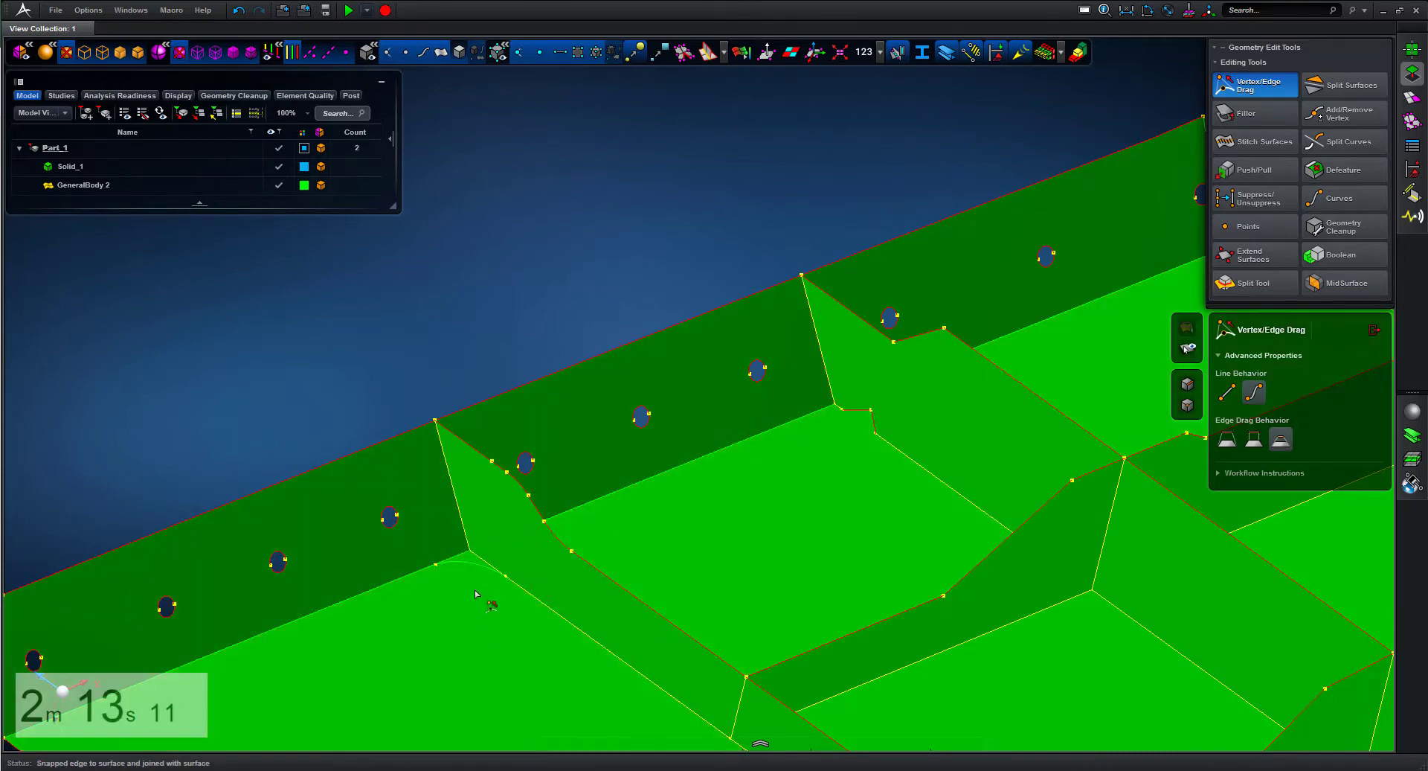
Step: Collapse the leftover curved edge at that stiffener's base and snap the neighbouring stiffener's notch edge onto the base surface
click(476, 566)
drag(479, 562, 493, 376)
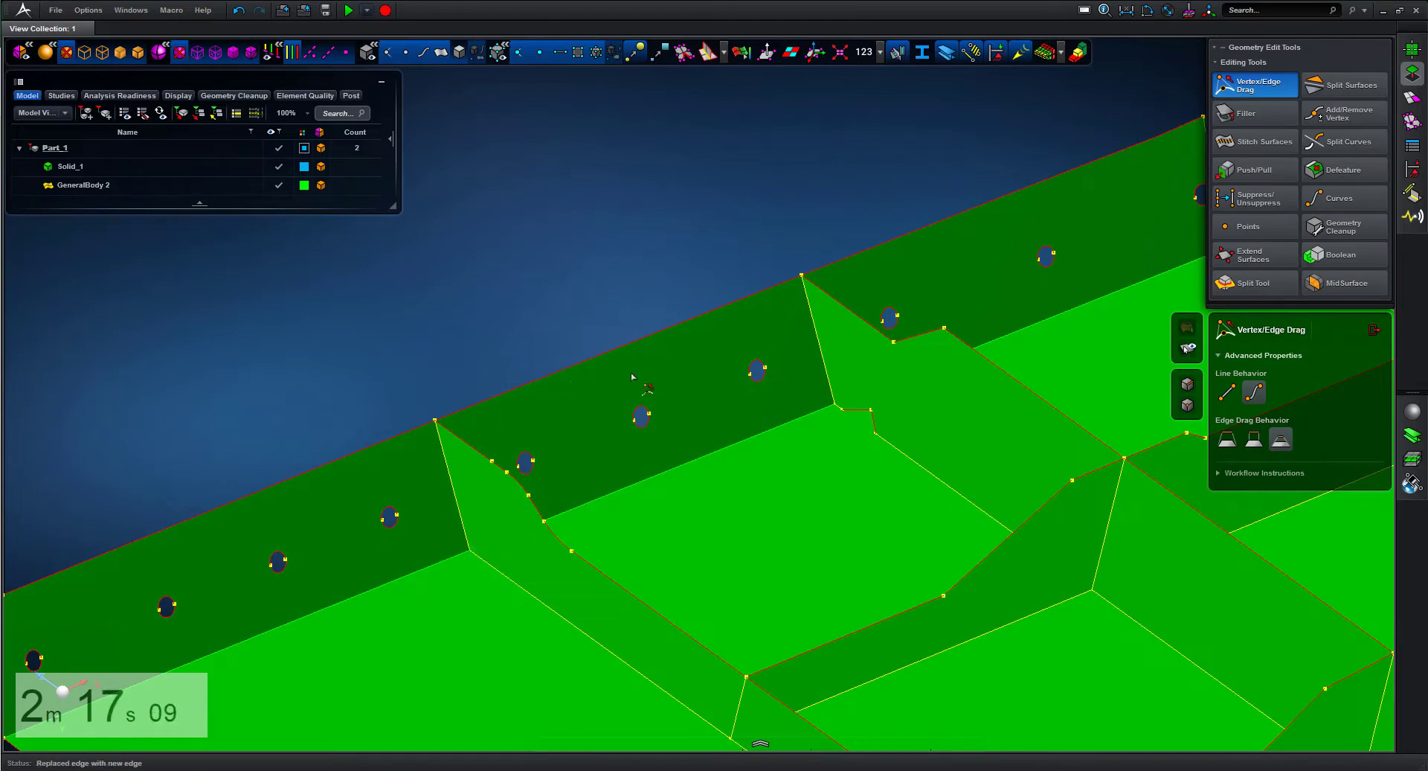
drag(856, 410, 878, 485)
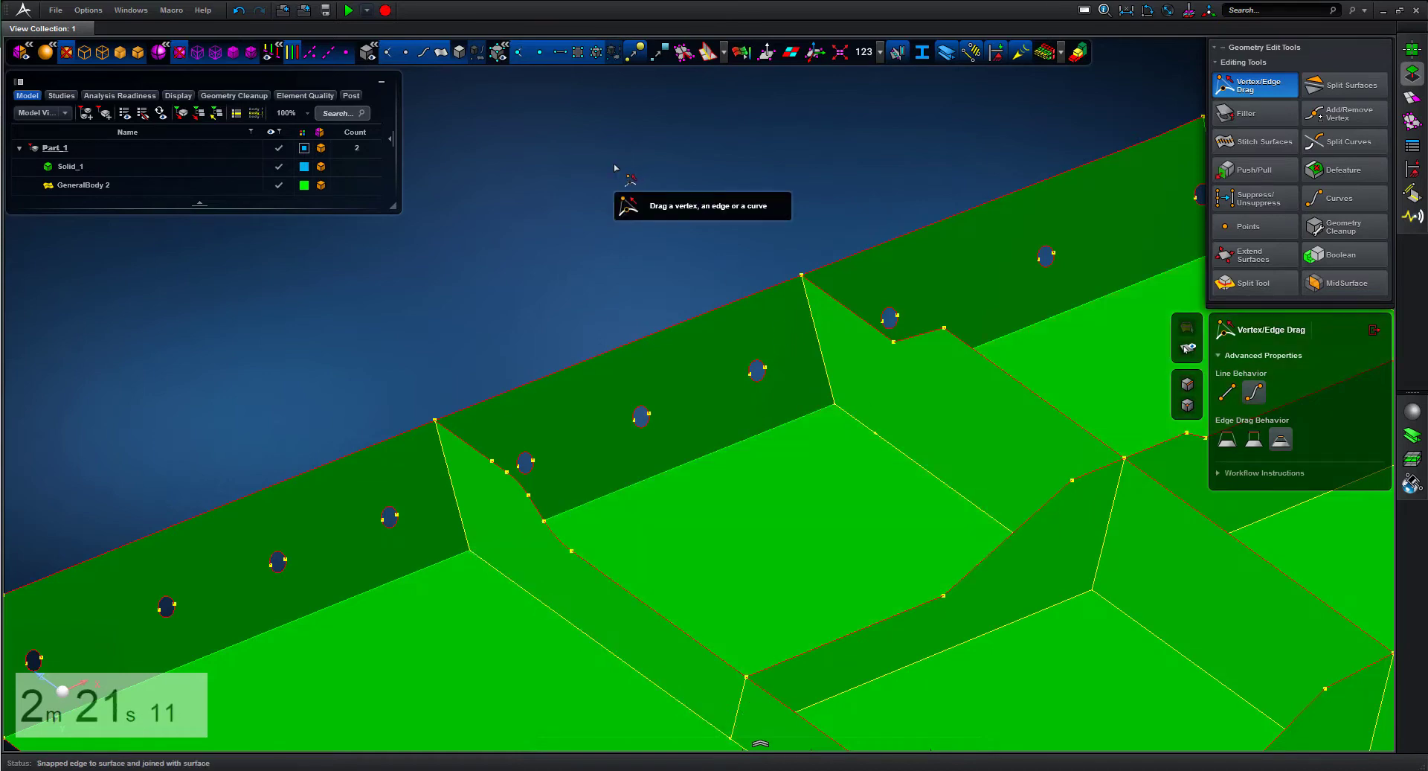
Step: Defeature the clipped corner edges at the short stiffener's outer end and at the base plate's outer front corner
key(f)
right_drag(1056, 316, 1017, 277)
middle_drag(1015, 277, 1019, 333)
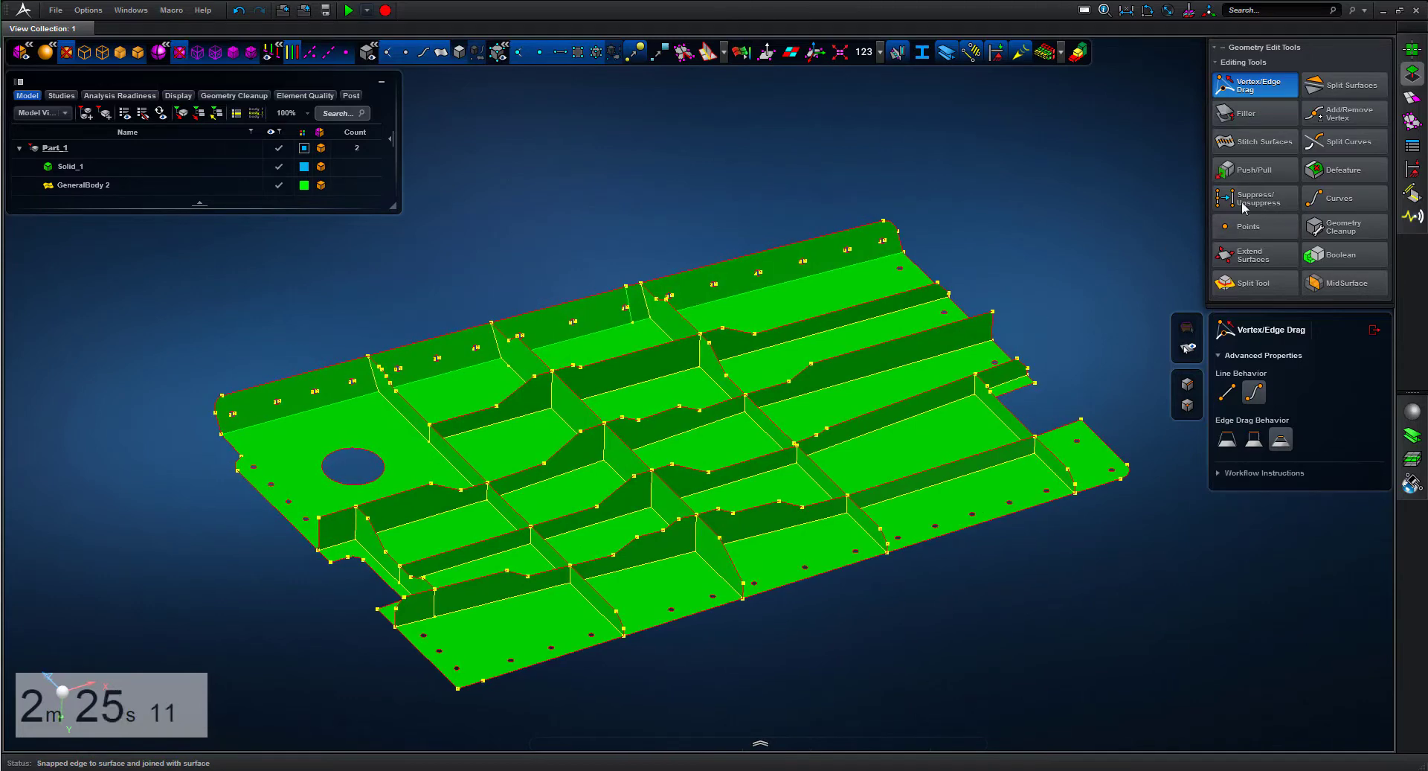
click(1336, 174)
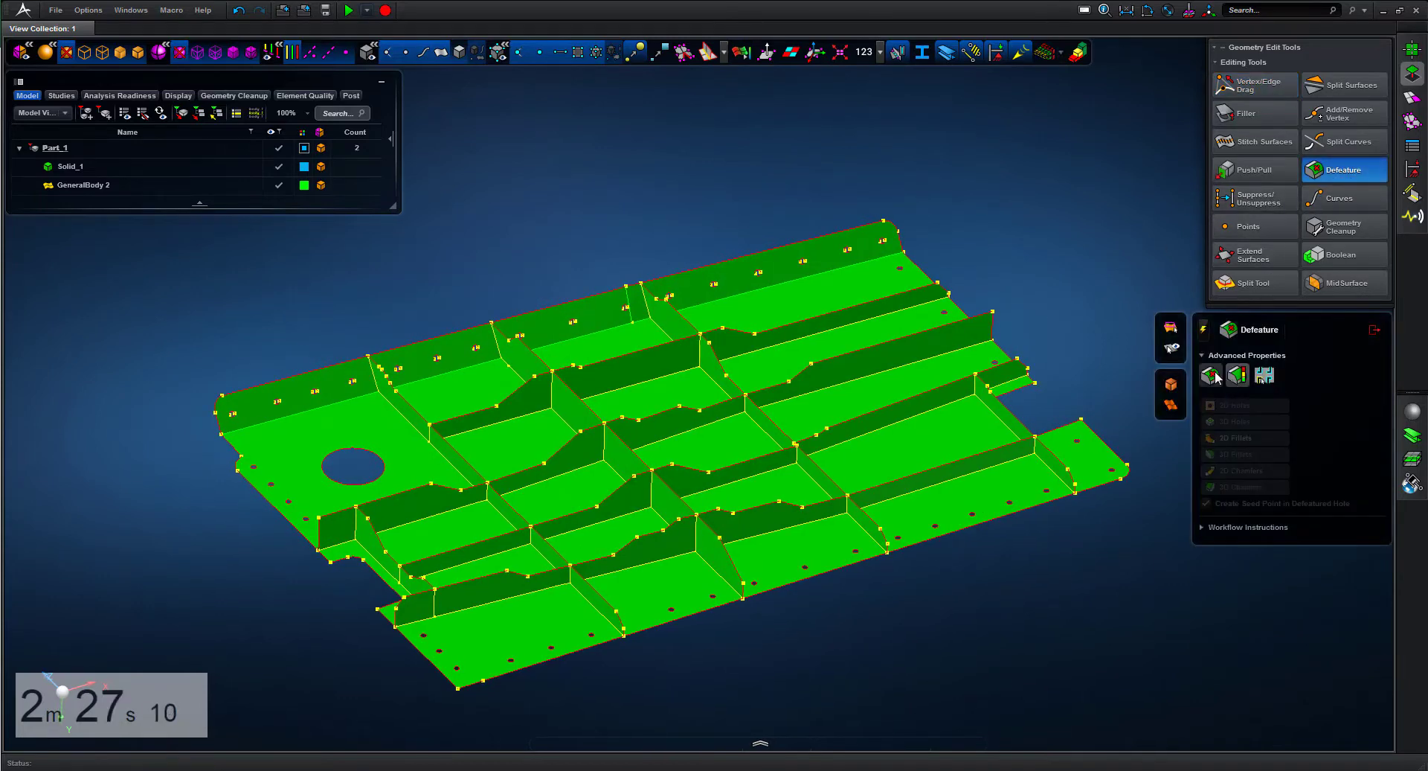
ctrl+middle_drag(1028, 365, 973, 423)
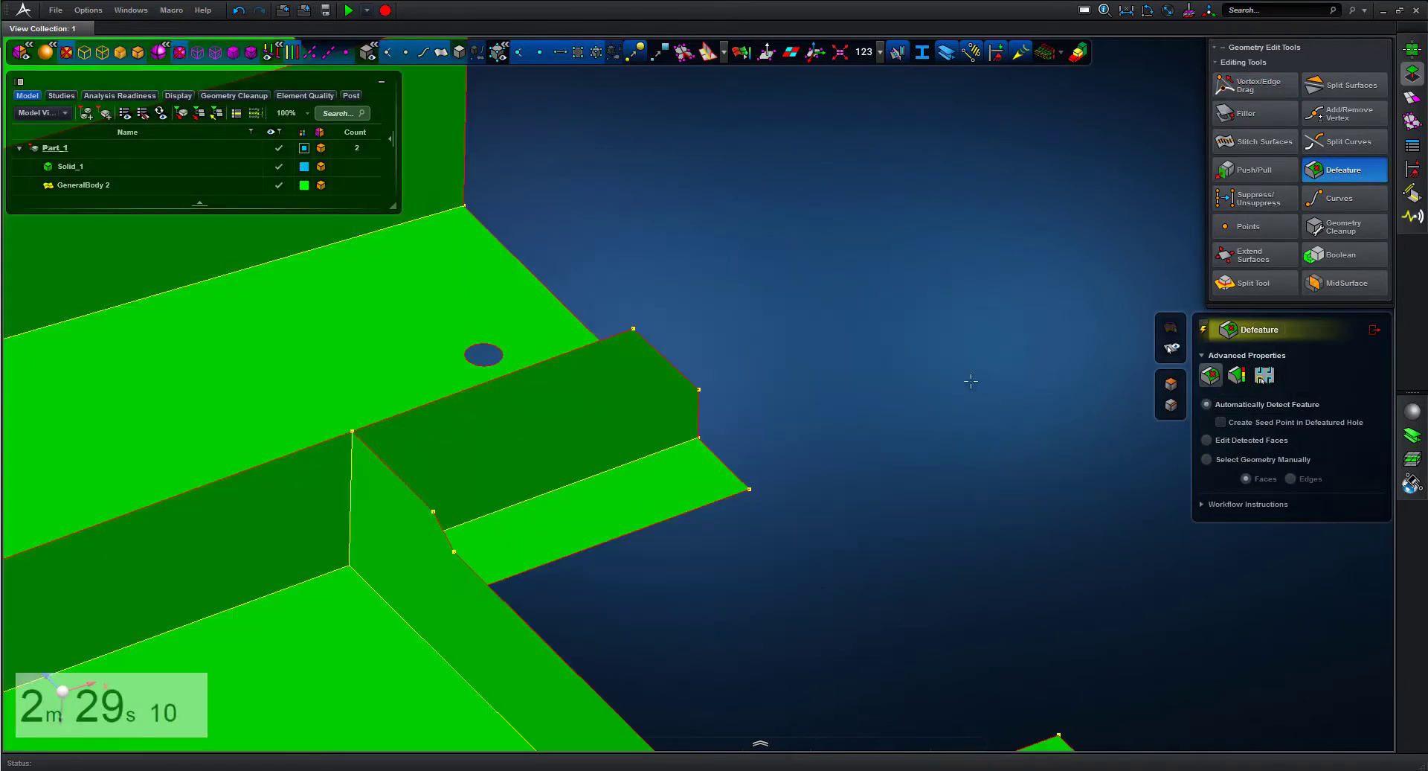
click(665, 361)
scroll(796, 357, down, 5)
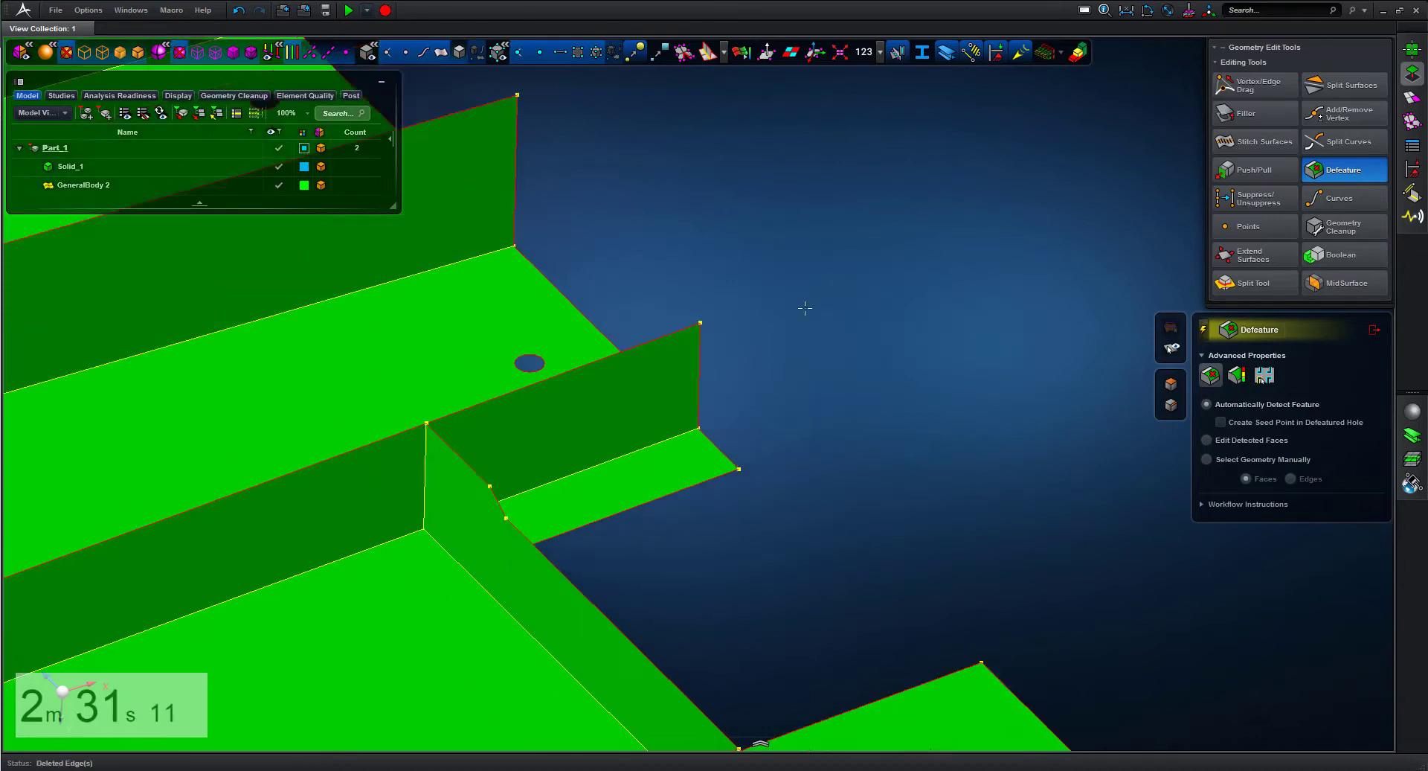
click(869, 587)
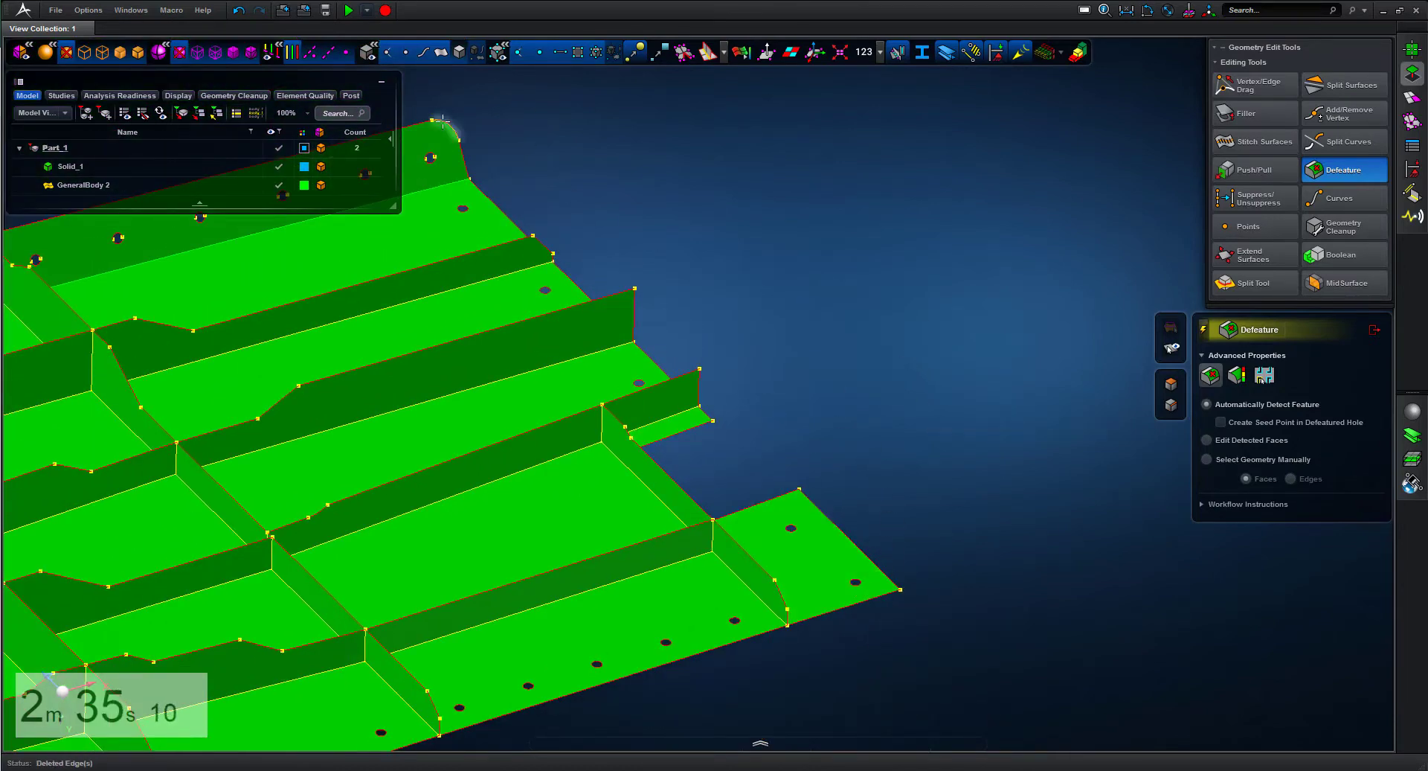
Step: Defeature the clipped corners at the ends of the back flange and at the front stiffener's end nearest the cutout
scroll(670, 255, down, 5)
click(222, 349)
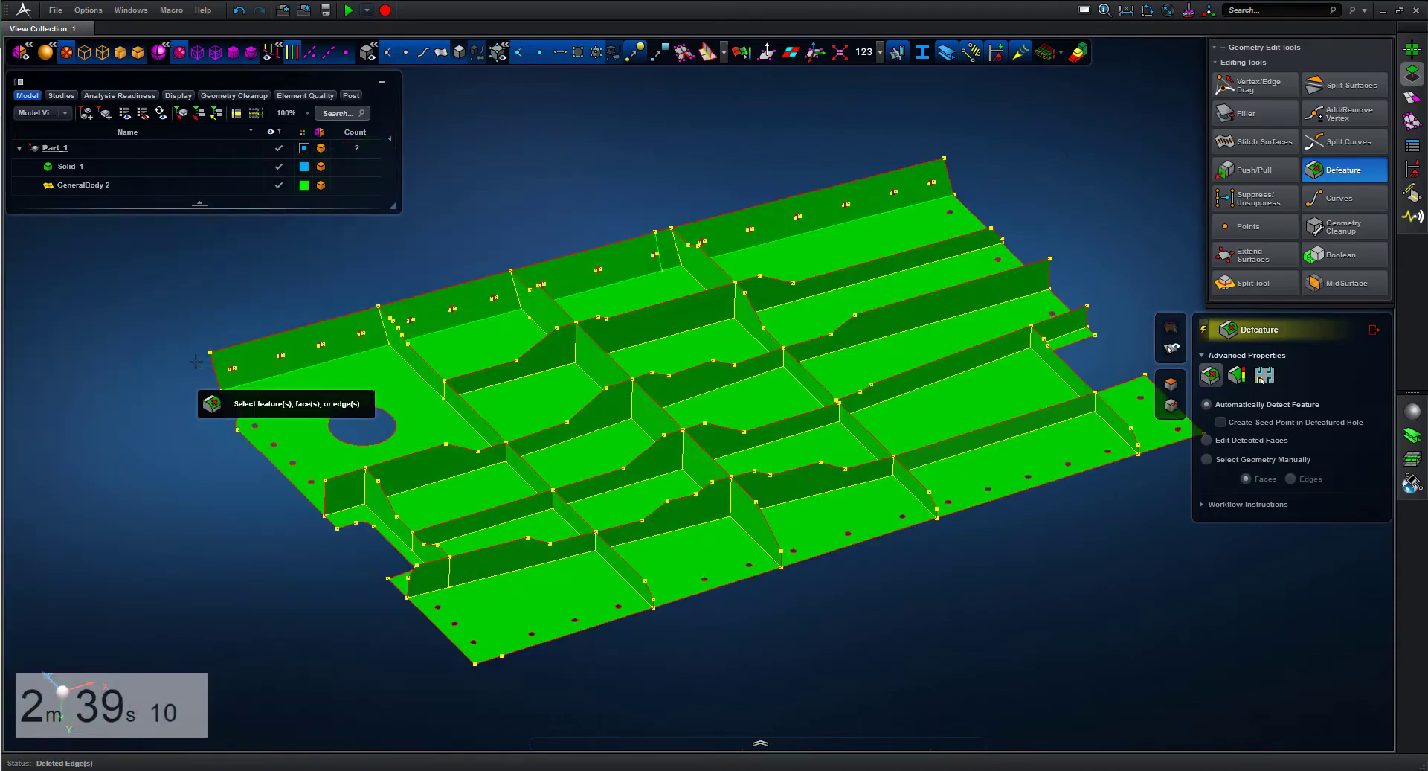
scroll(245, 380, up, 5)
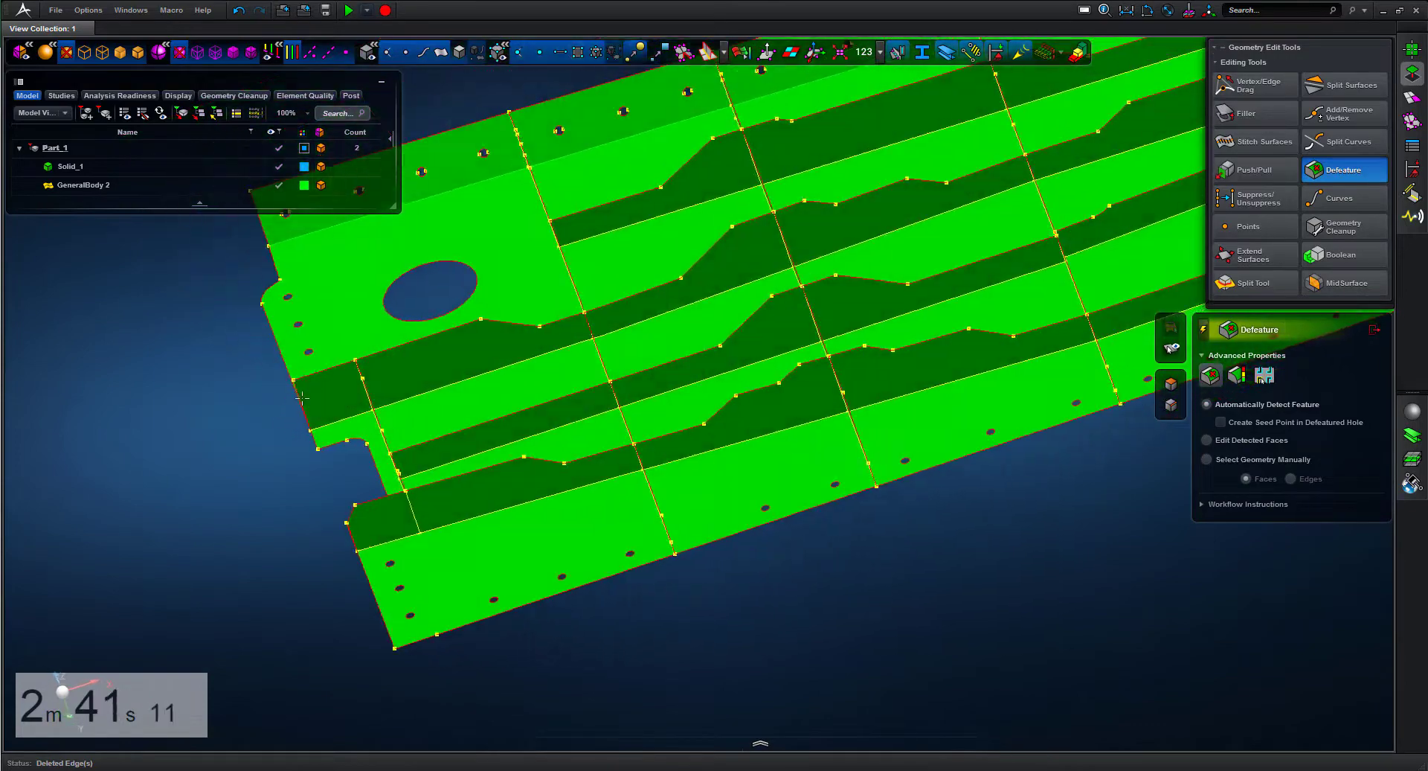
middle_drag(301, 398, 805, 295)
click(339, 498)
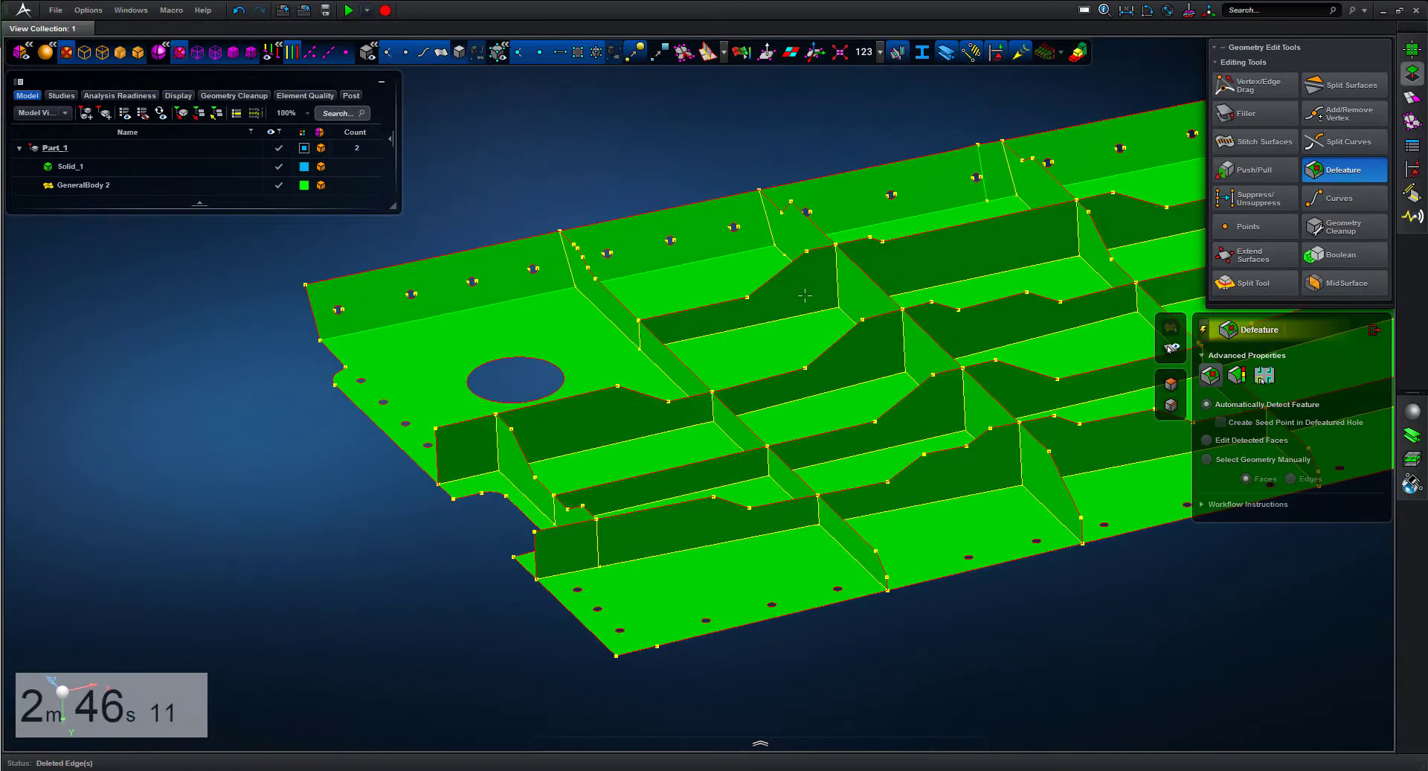
Step: Split the base surface beside the large hole with a straight path between the two end vertices of the rounded edge bulge
click(1348, 85)
click(379, 387)
scroll(319, 417, up, 2)
scroll(353, 515, up, 3)
middle_drag(382, 523, 937, 567)
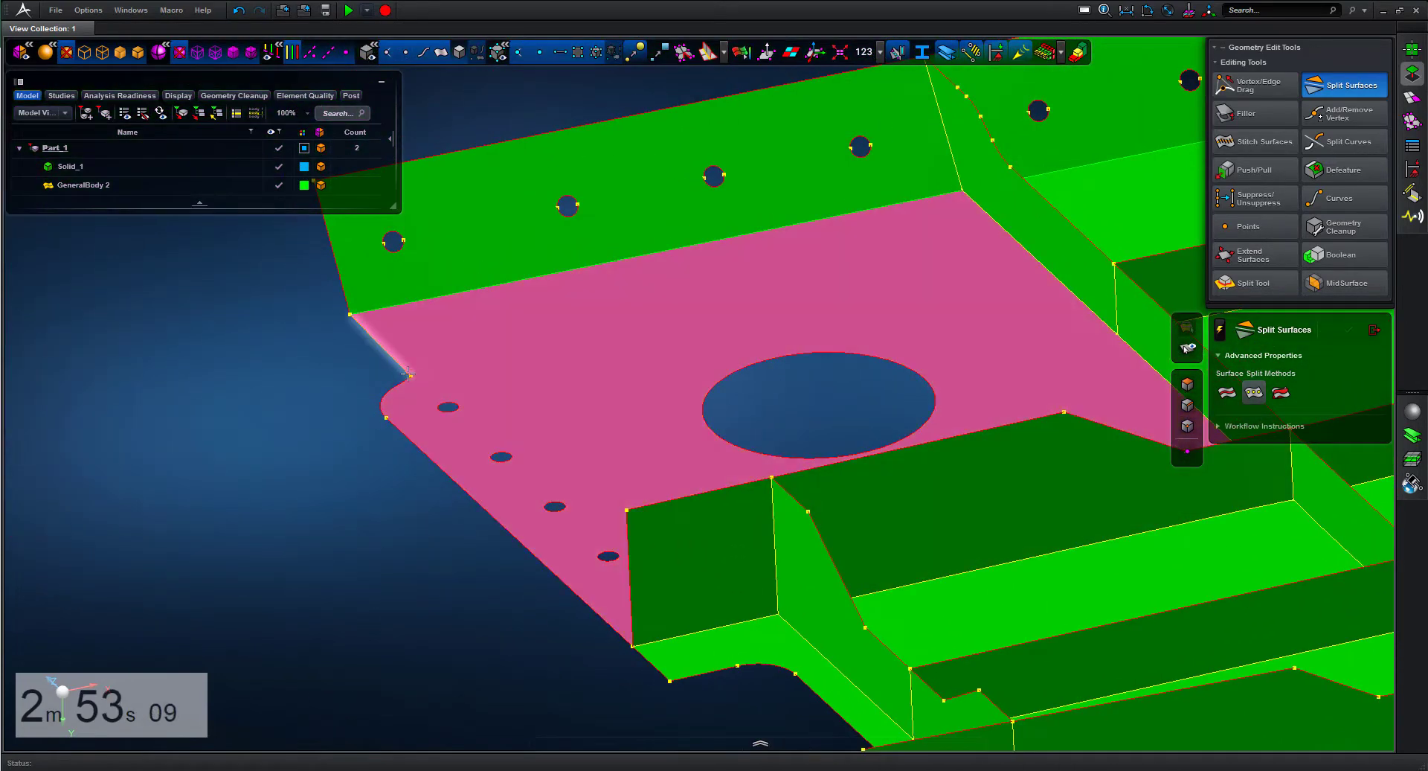
click(412, 377)
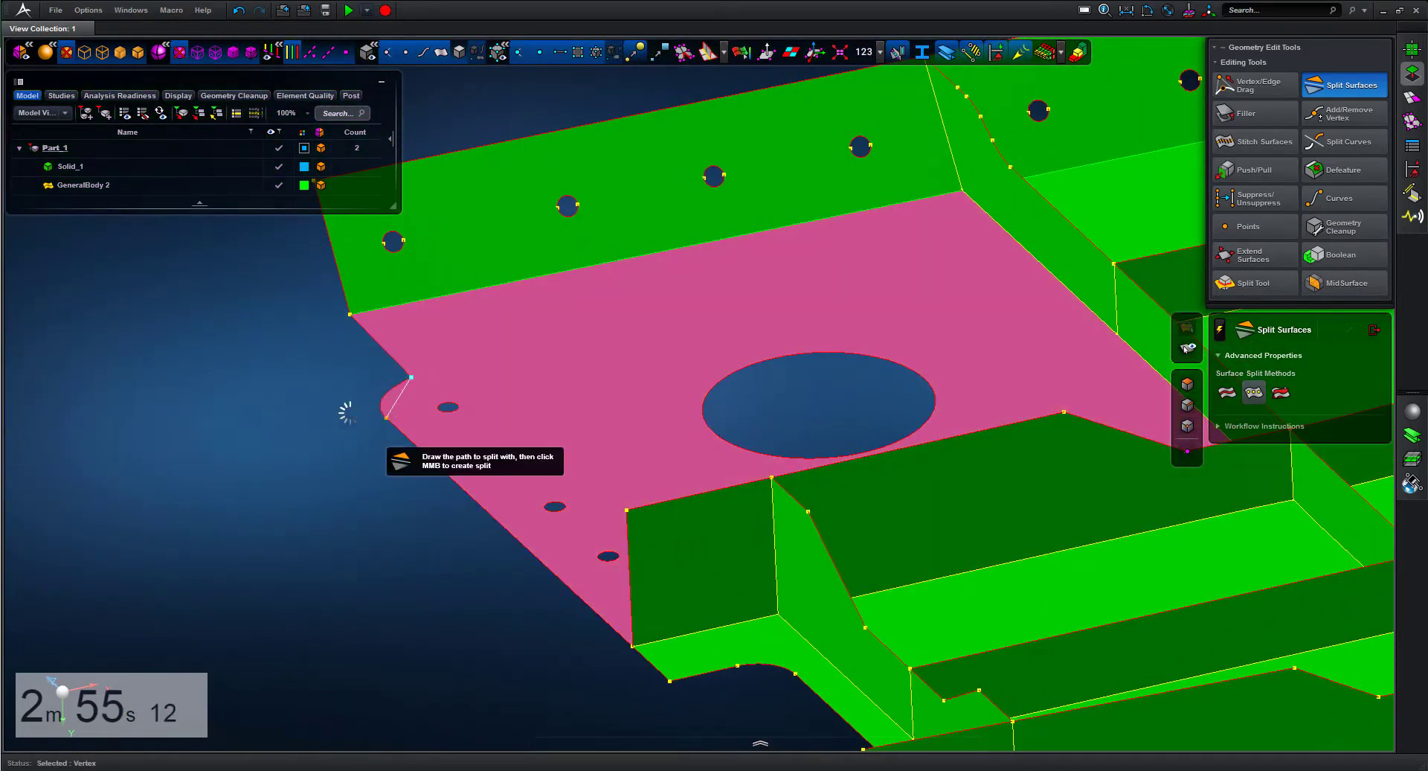
right_click(387, 402)
Step: Delete the small rounded face split off the base surface's outer edge and finish surface splitting
click(290, 418)
key(f)
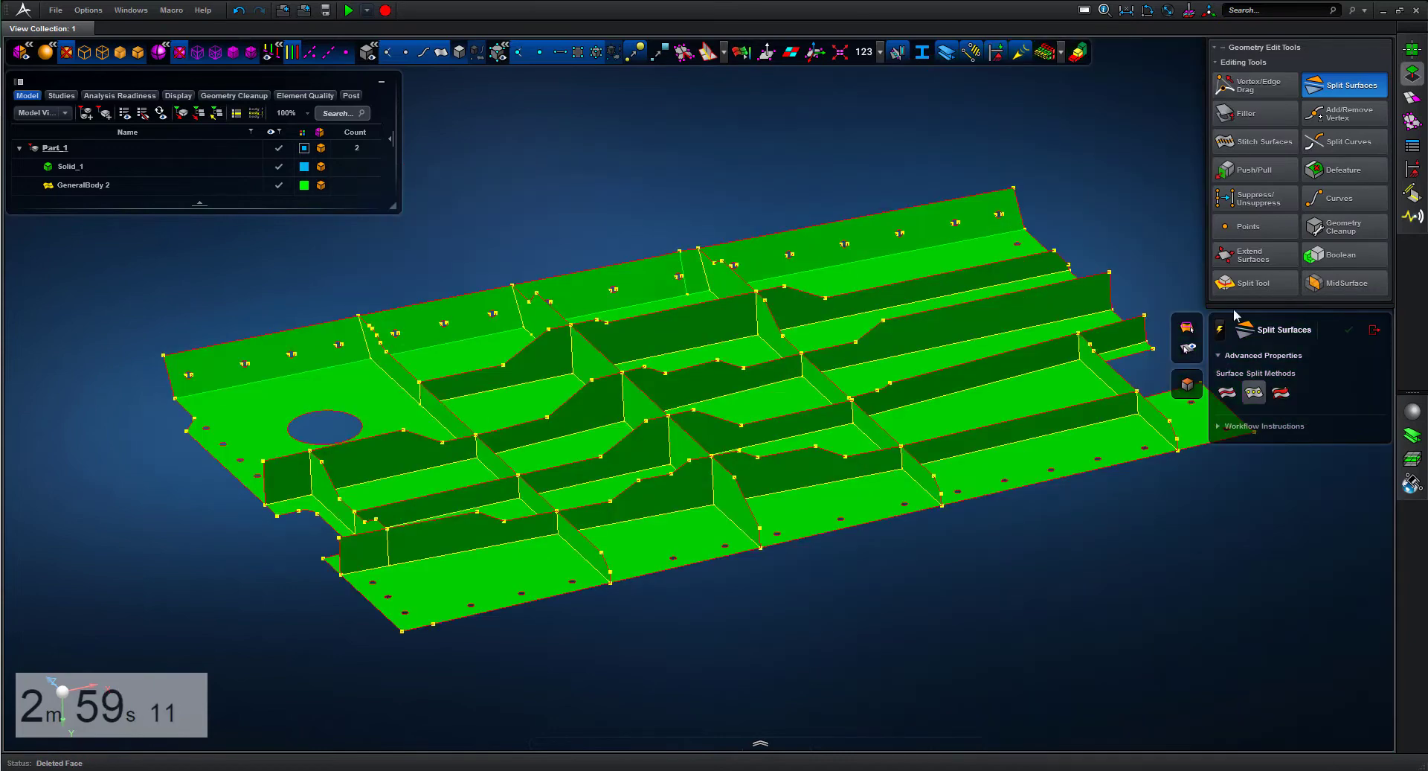
click(1374, 329)
Step: Create a surface mesh on the whole midsurface body with a 4.00 mm mesh size and the automatic mesh method
middle_drag(1177, 485, 1183, 488)
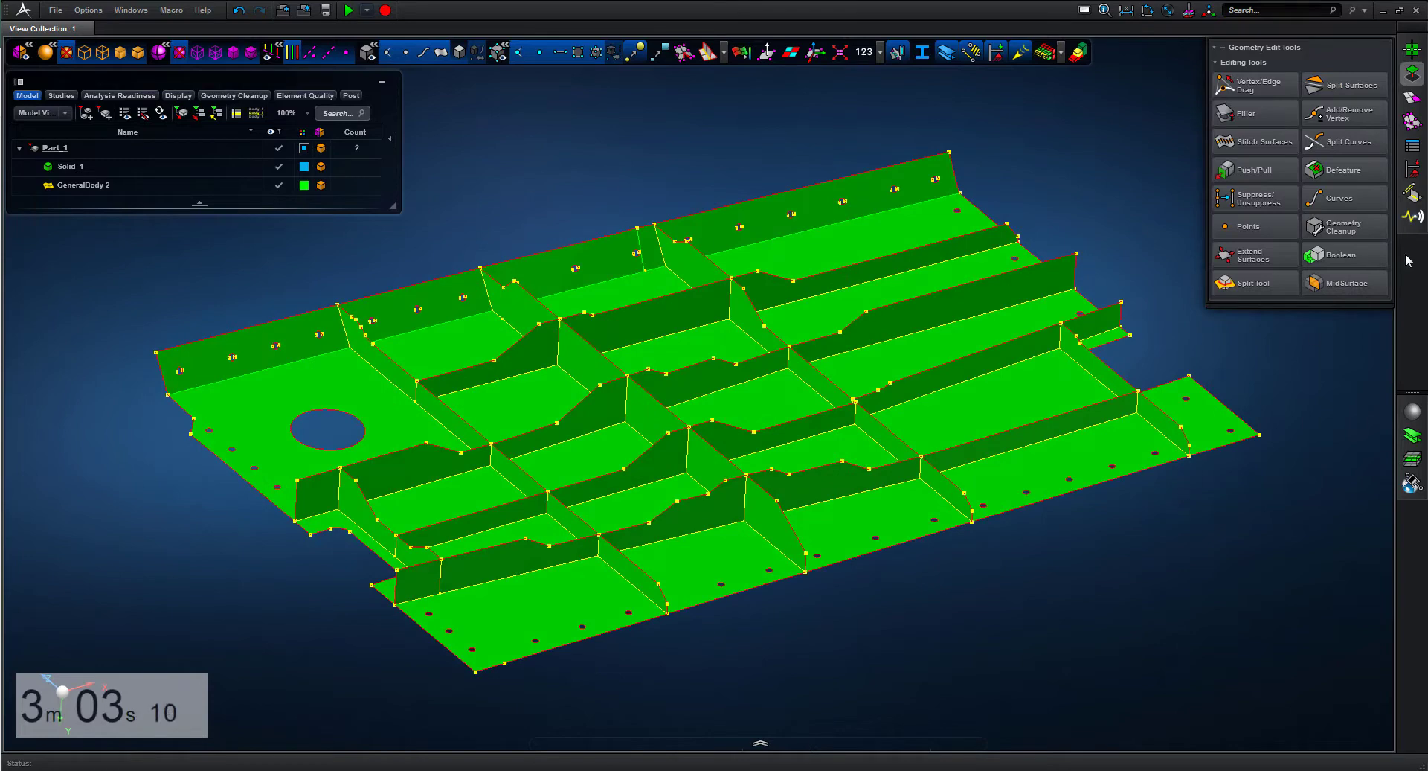
click(1412, 96)
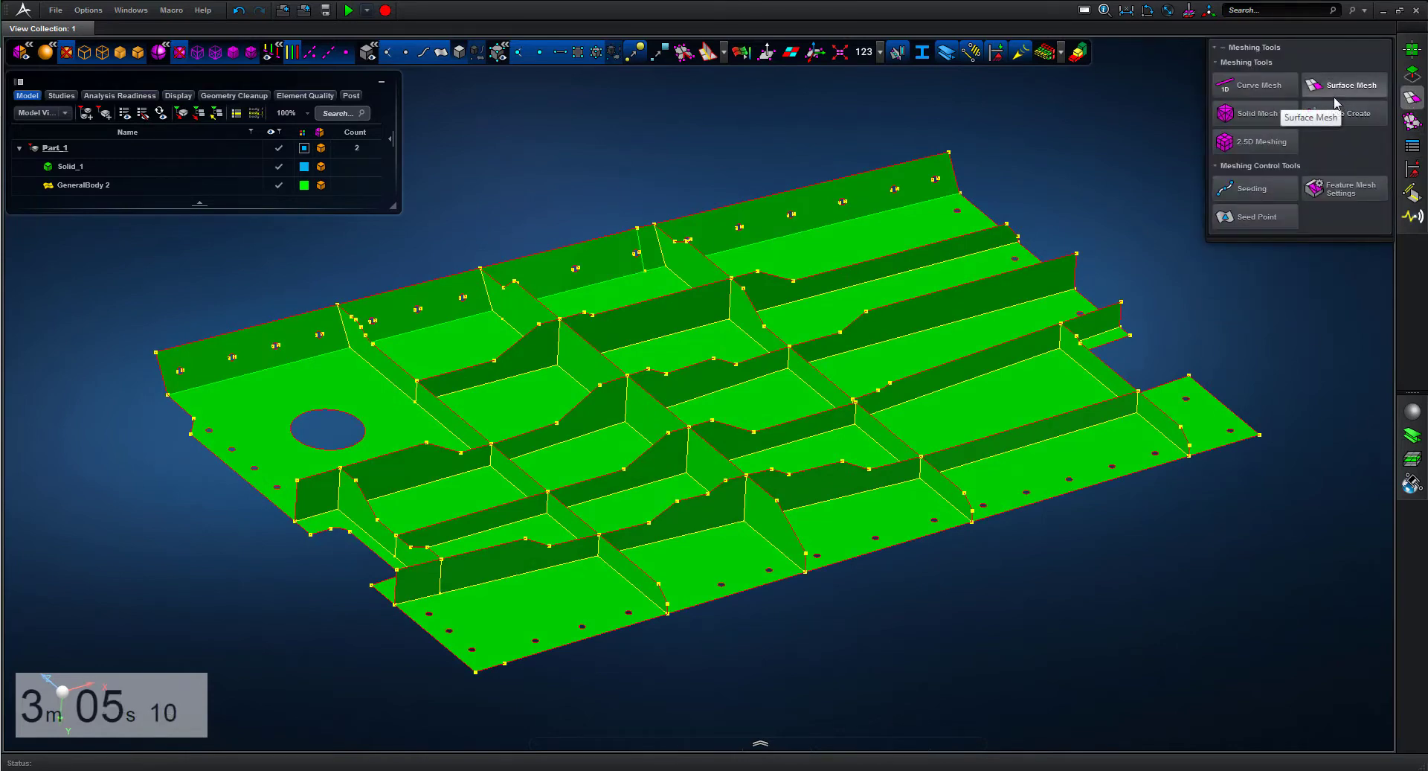
click(1333, 87)
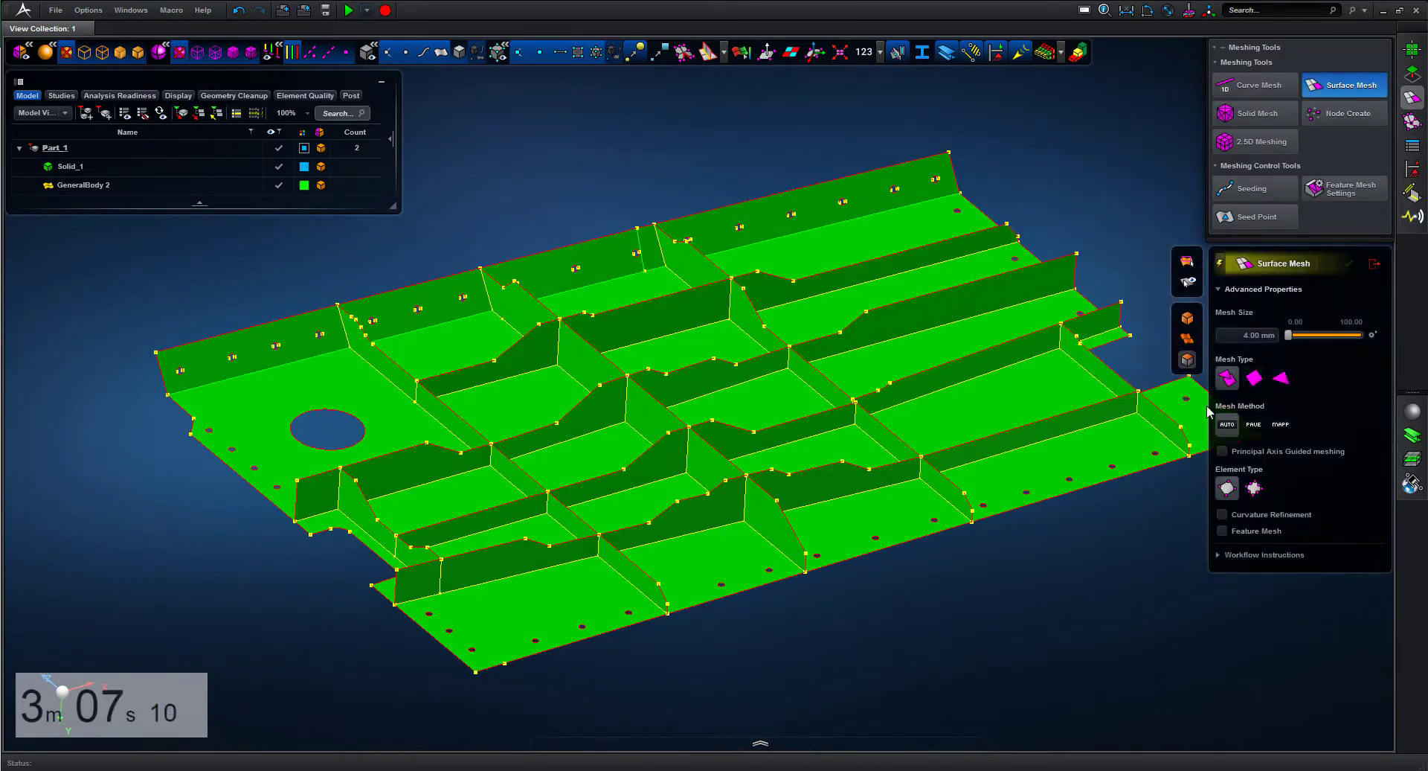
click(1187, 338)
click(1055, 328)
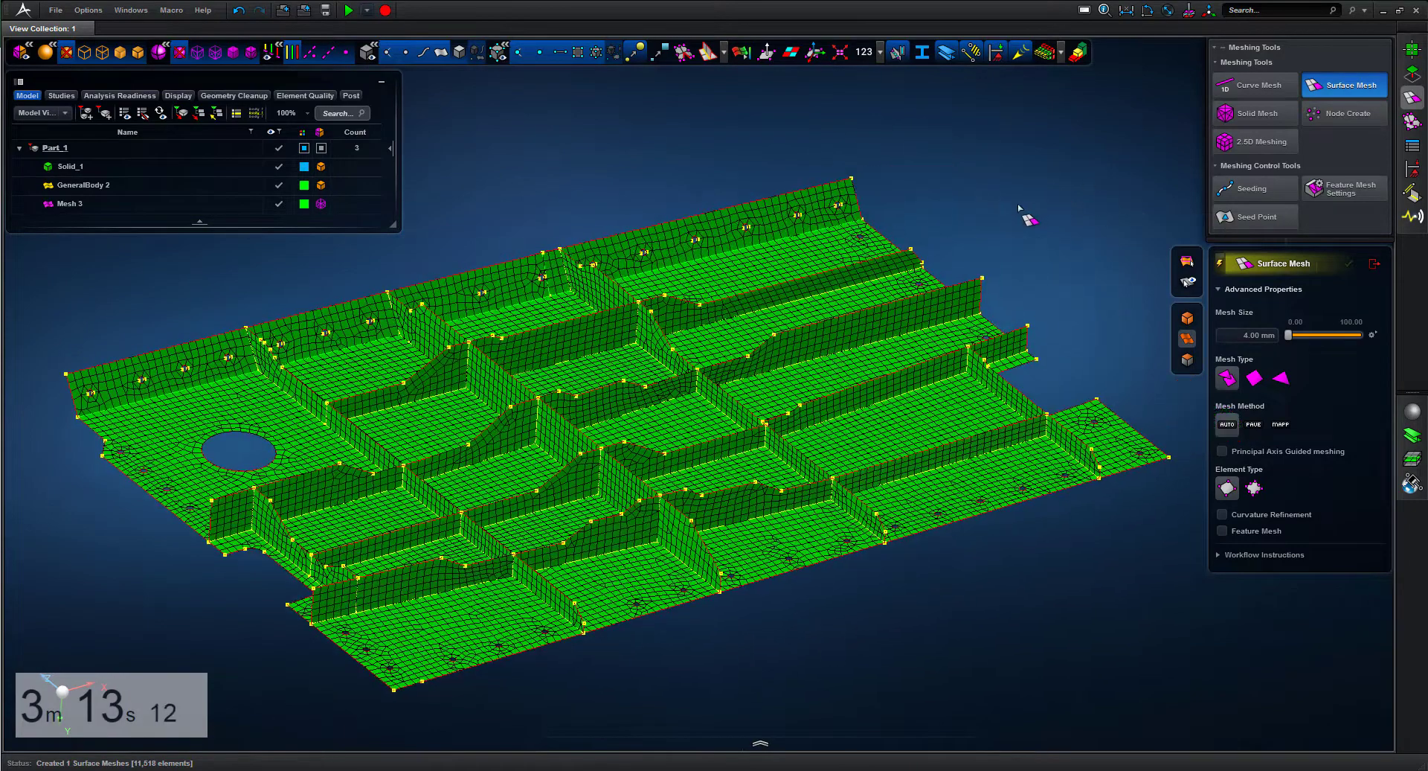
Step: Check the quality index of the mesh elements and delete the surface mesh from the part
click(743, 52)
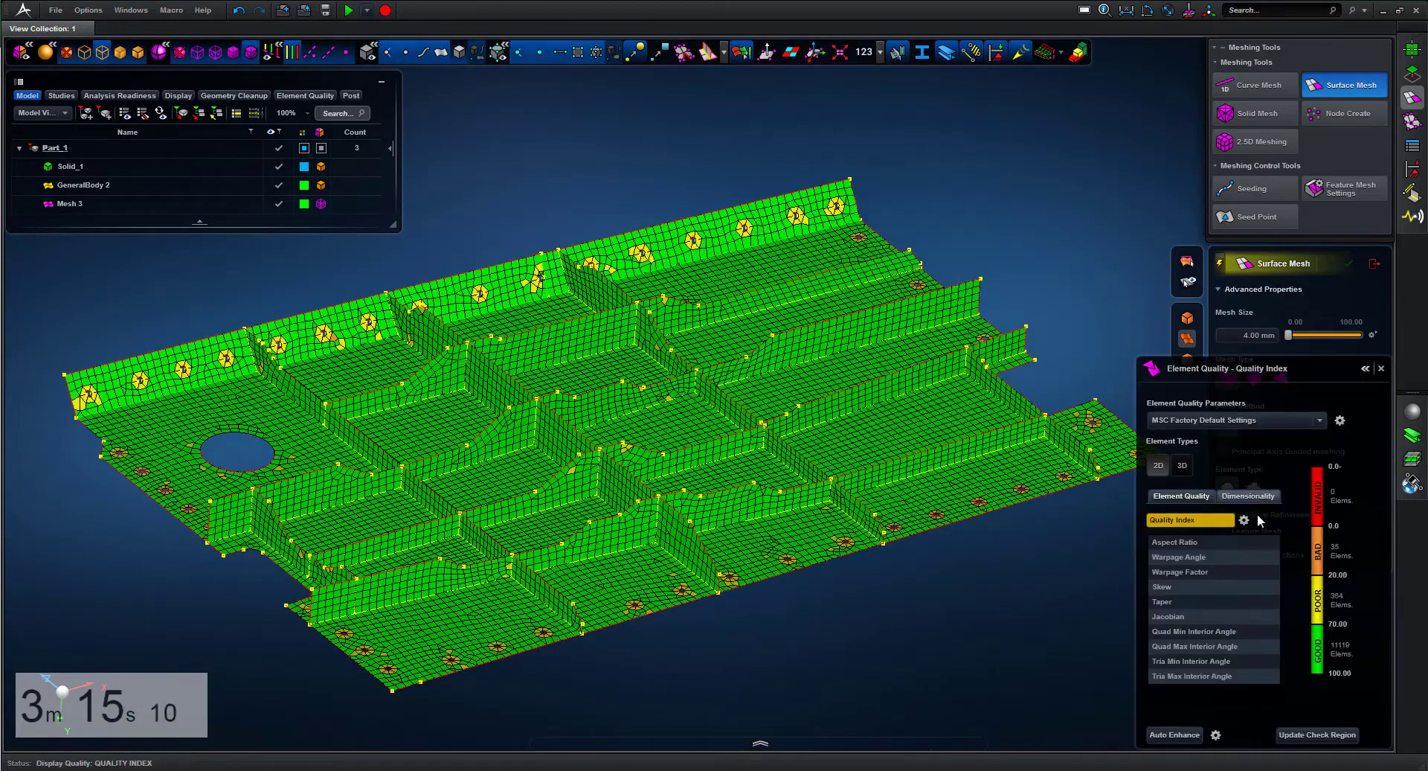
click(1381, 368)
click(96, 201)
right_click(96, 201)
click(52, 219)
Step: Merge the stray vertical edge on the back flange into the adjacent cross stiffener's junction edge with Vertex/Edge Drag
scroll(618, 293, up, 5)
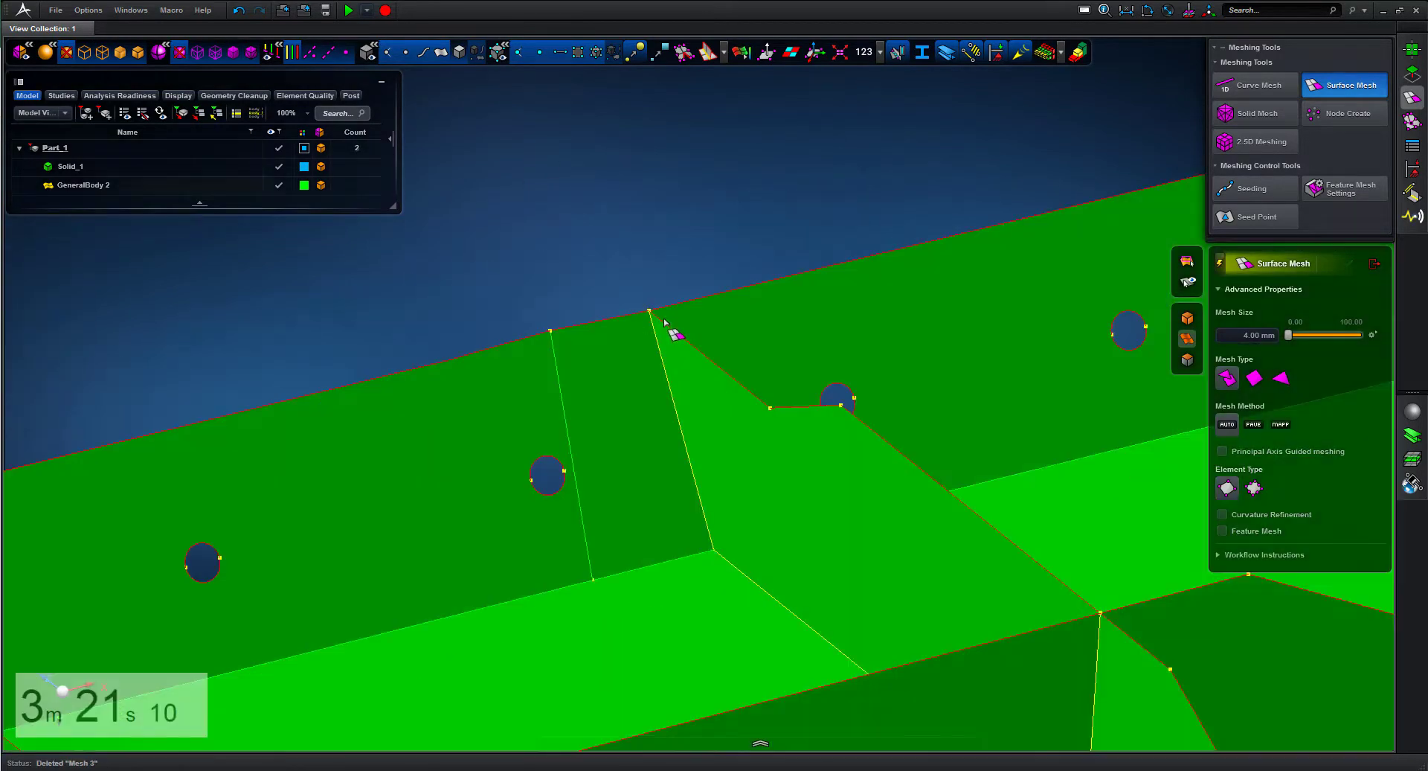
click(1412, 73)
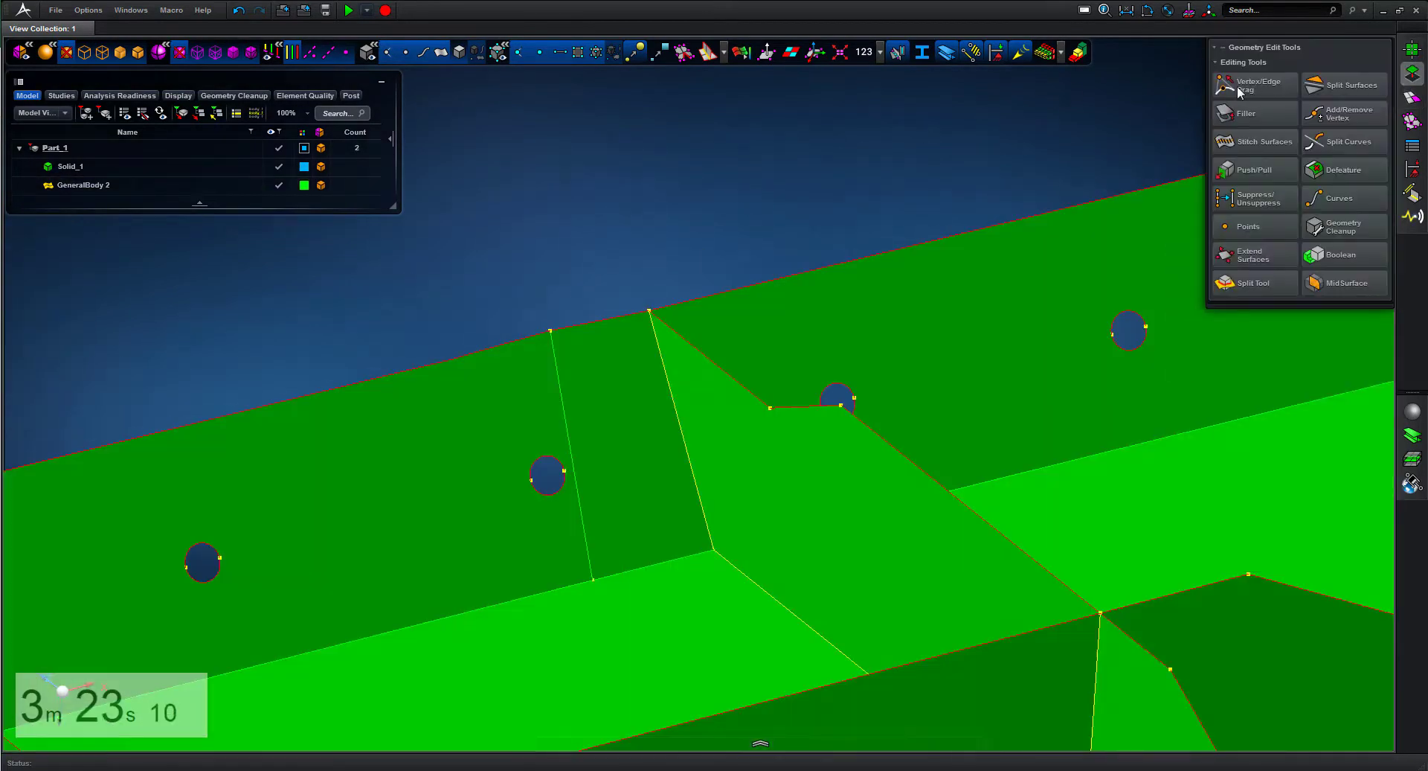
click(1256, 85)
drag(554, 352, 670, 389)
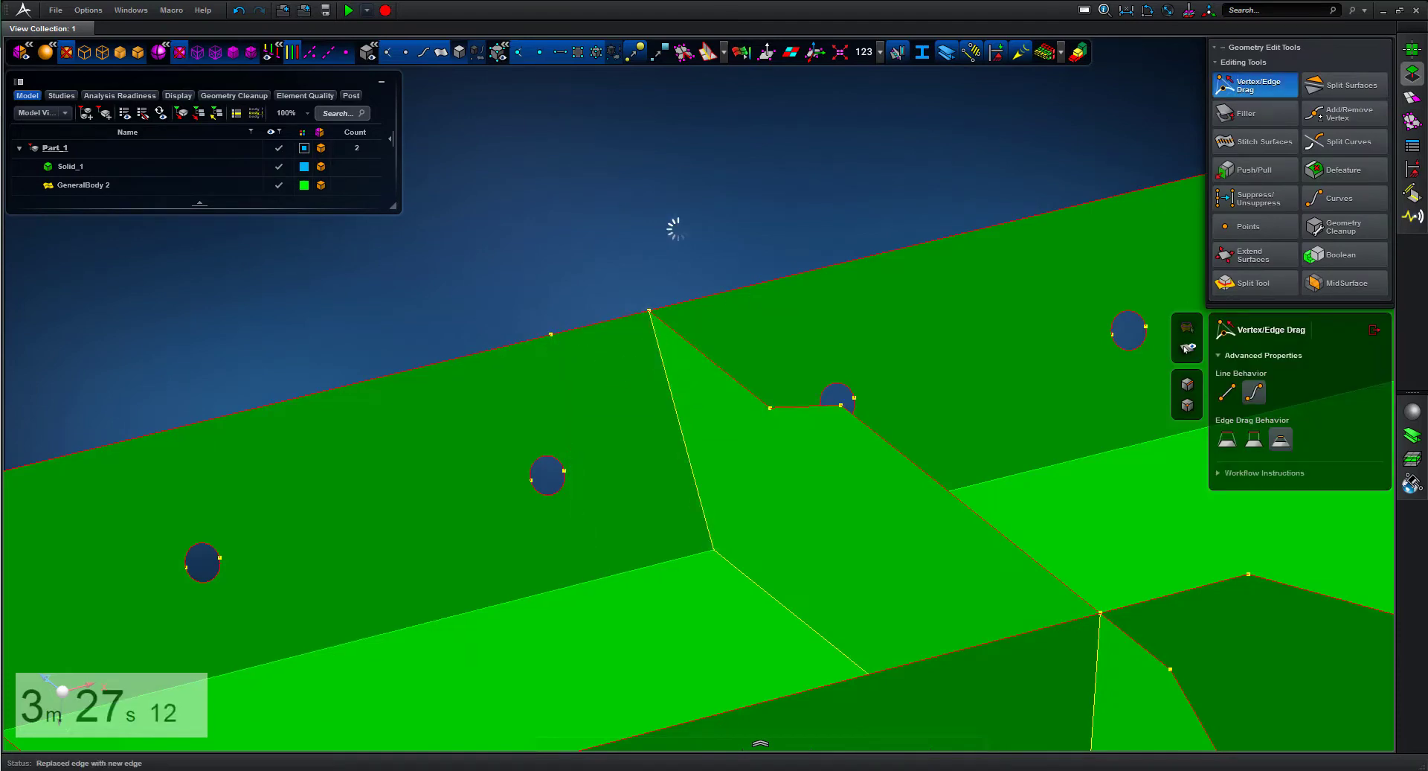
Step: Remove the redundant vertices from the entire surface body, keeping the vertices at curvature changes
scroll(651, 213, down, 5)
click(1348, 113)
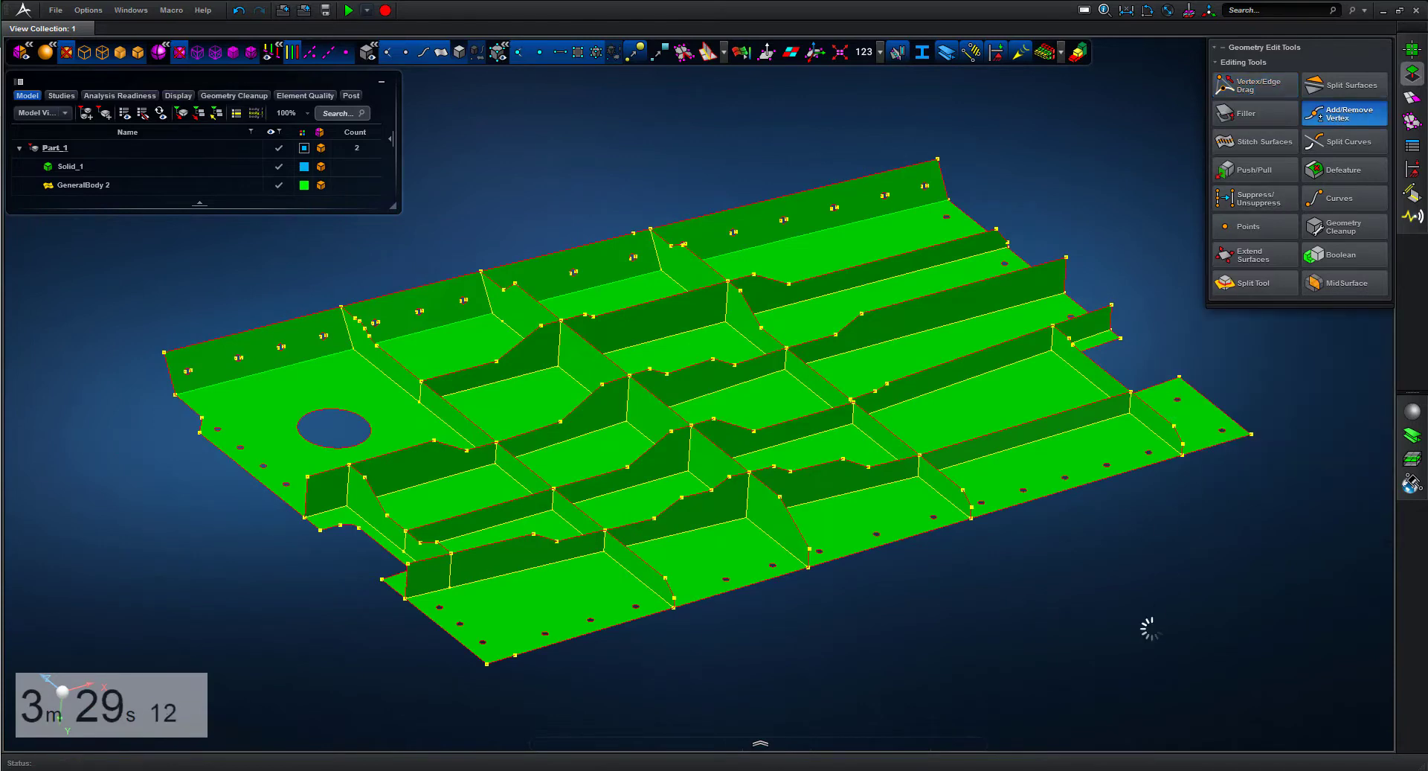
scroll(1148, 567, down, 3)
drag(312, 654, 1071, 175)
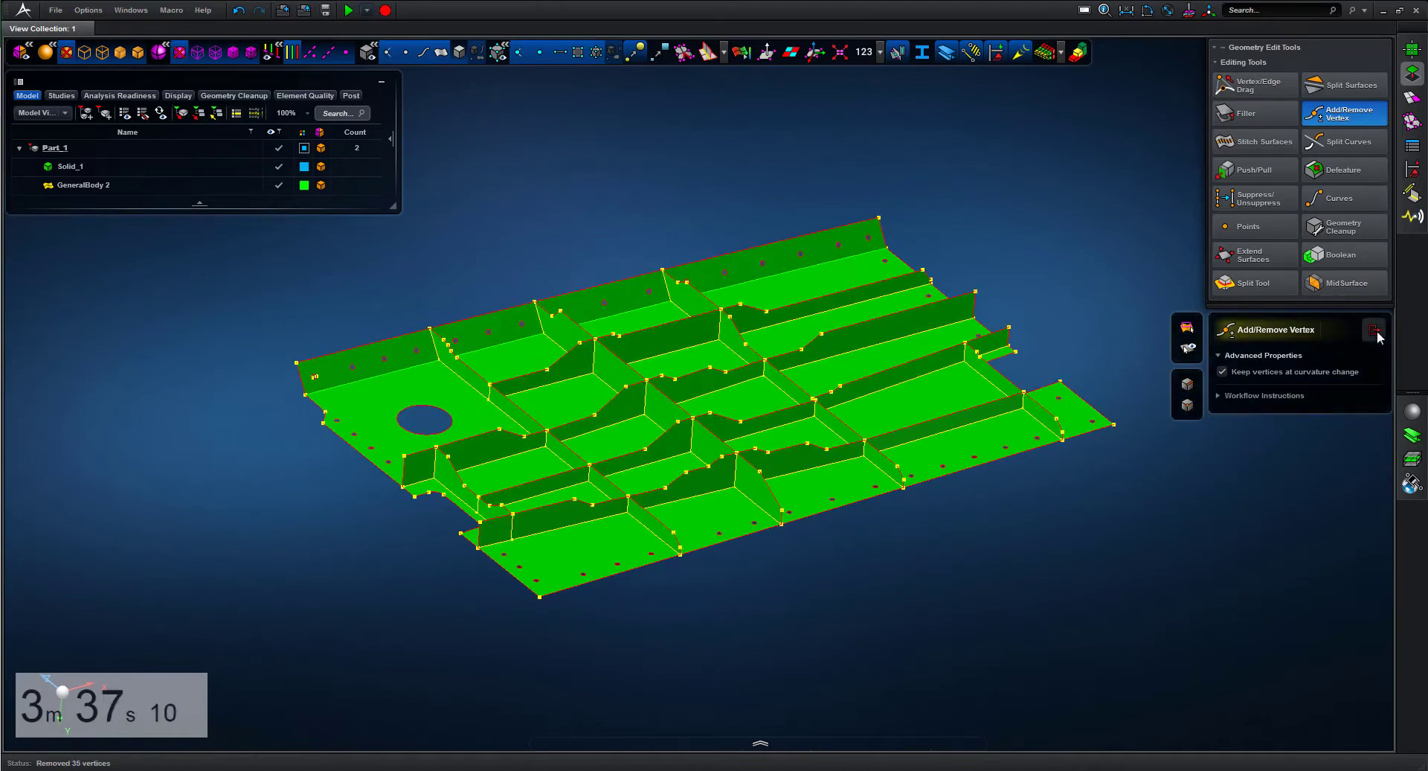
click(1376, 331)
scroll(1231, 540, up, 4)
middle_drag(1177, 421, 984, 479)
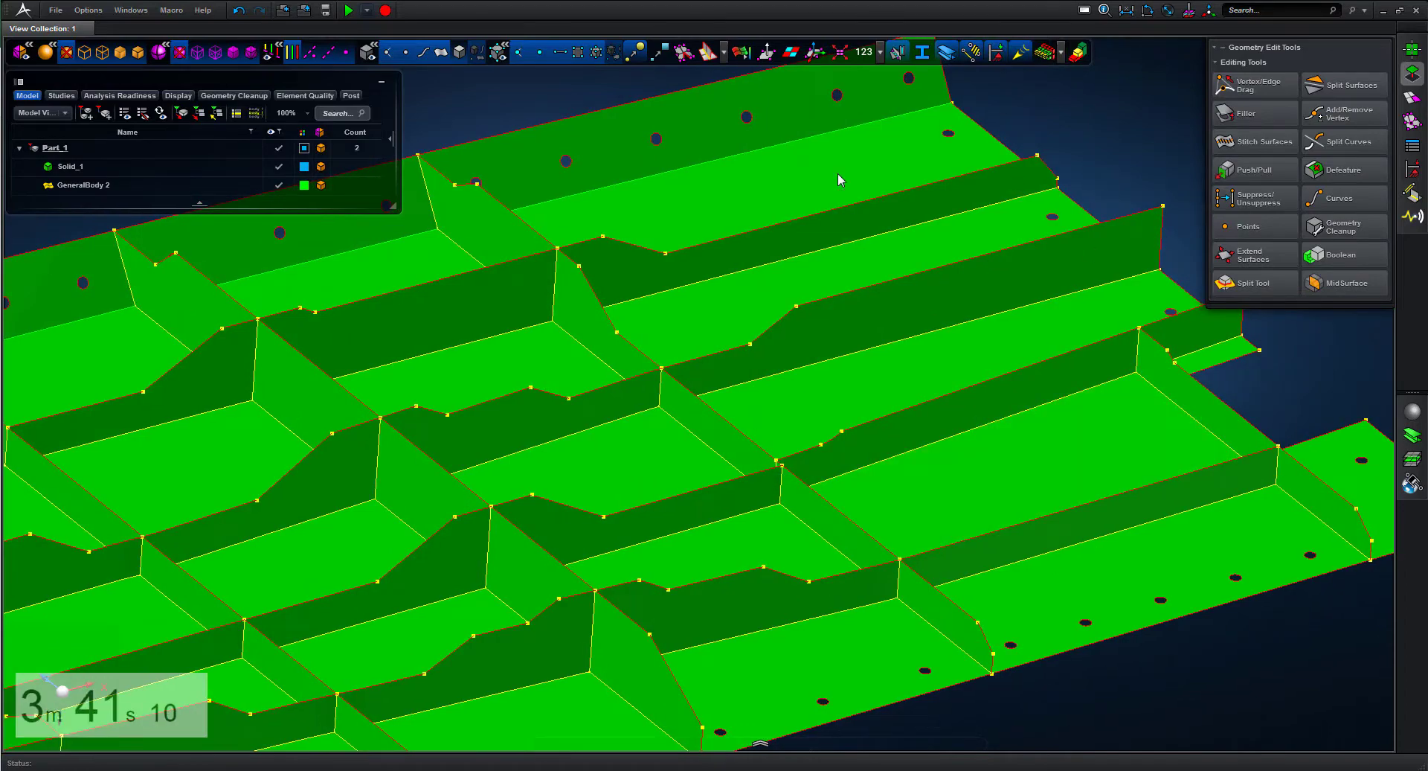
Step: Show the solid and set up a curve-based surface split, choosing the notched end tab's midsurface face and the solid's thickness-step edge across it
click(461, 52)
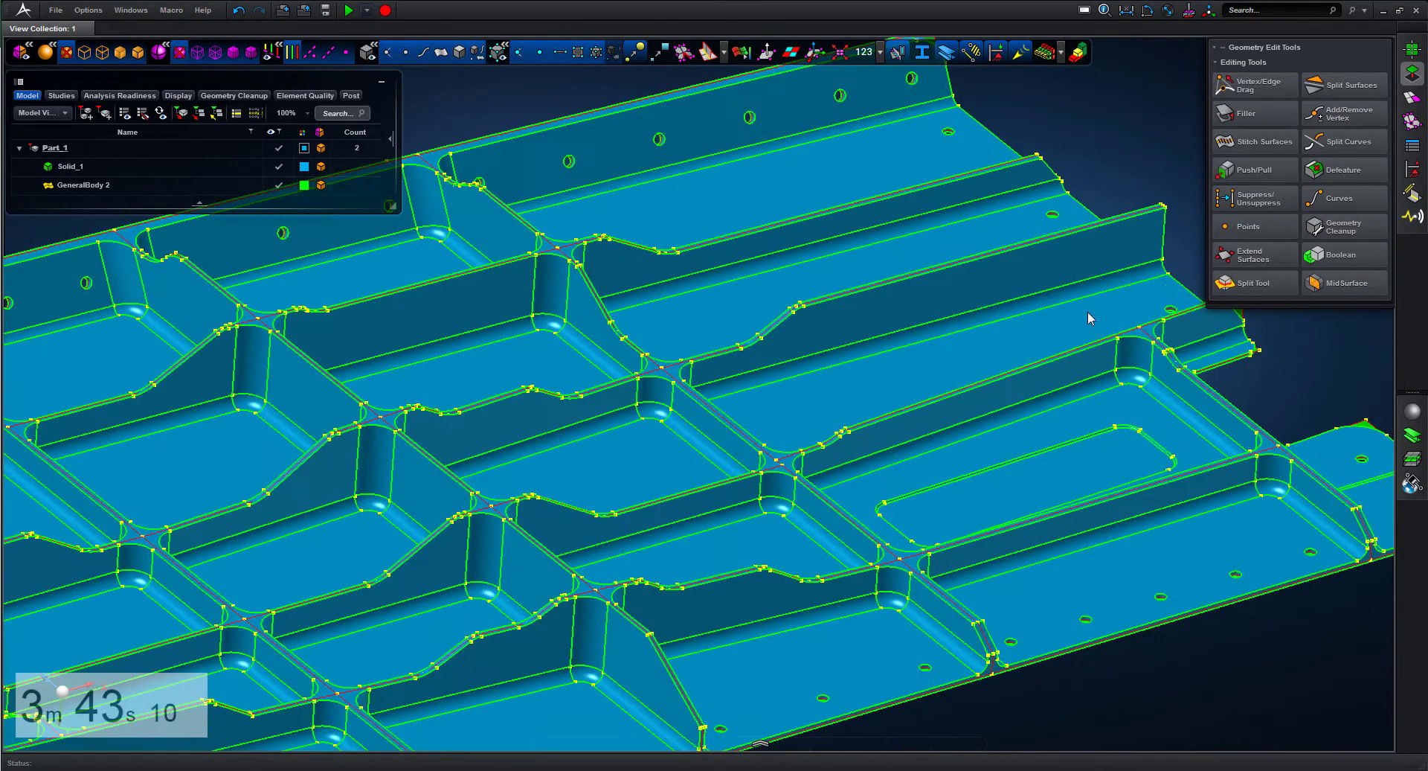
key(f)
middle_drag(1053, 244, 1057, 285)
right_drag(1032, 493, 1029, 496)
middle_drag(1109, 379, 1002, 394)
scroll(1001, 394, down, 3)
scroll(1007, 377, down, 3)
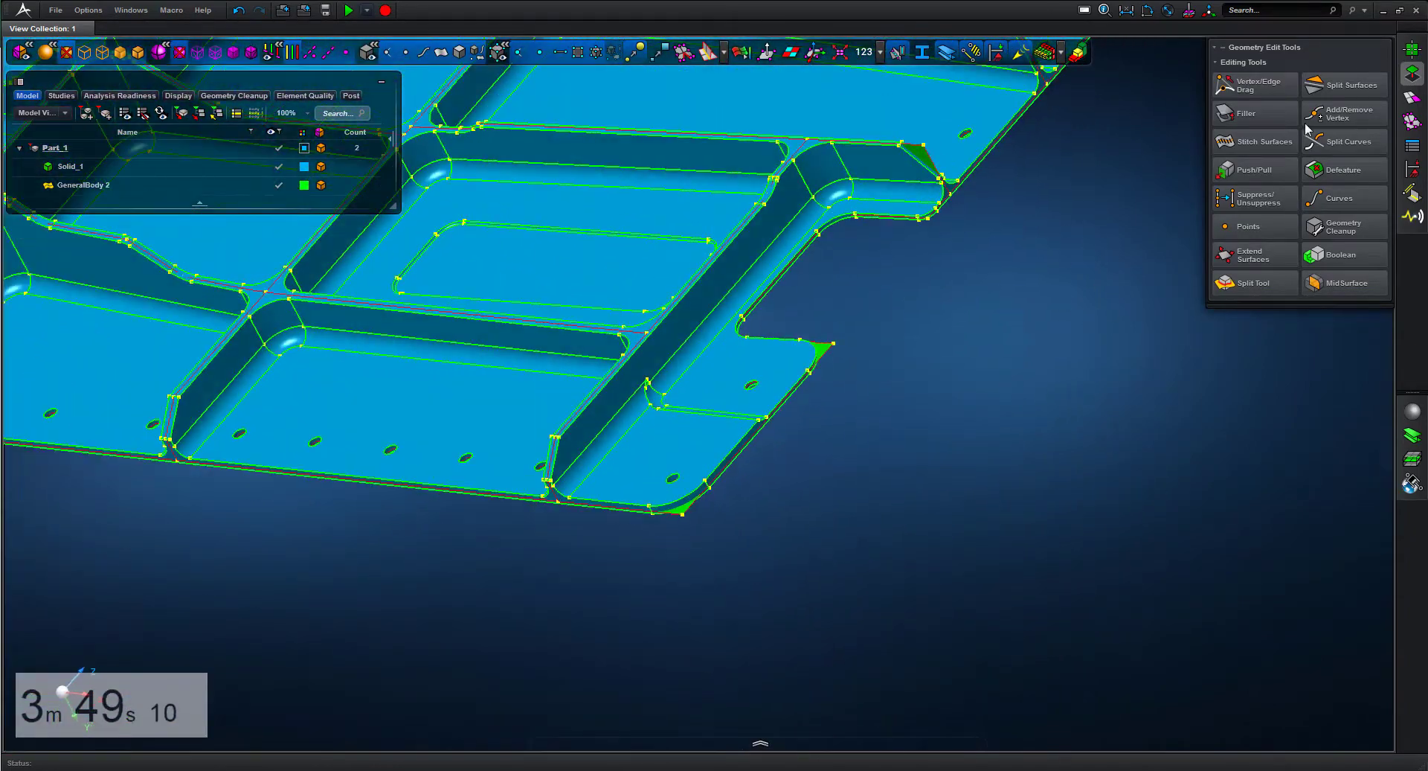
click(1334, 86)
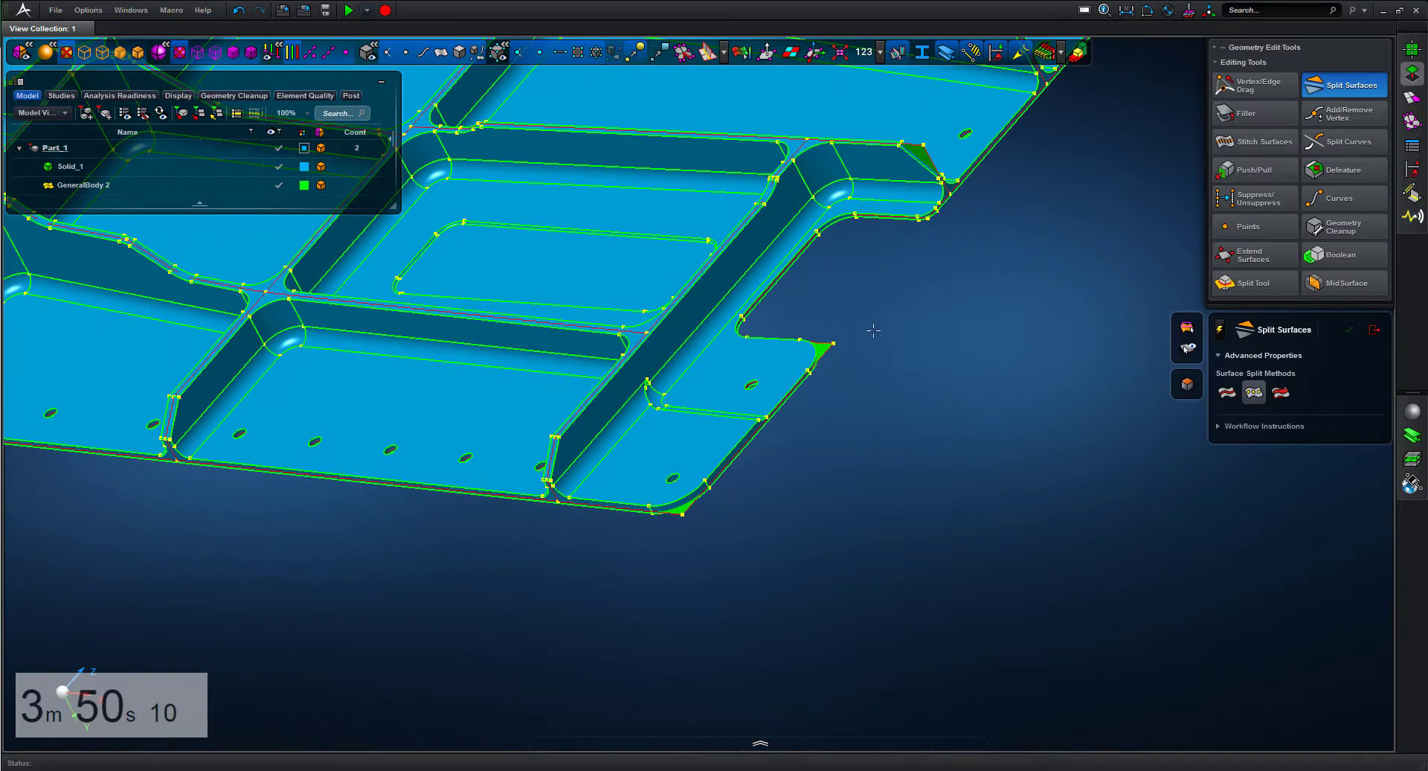
click(1225, 392)
click(822, 348)
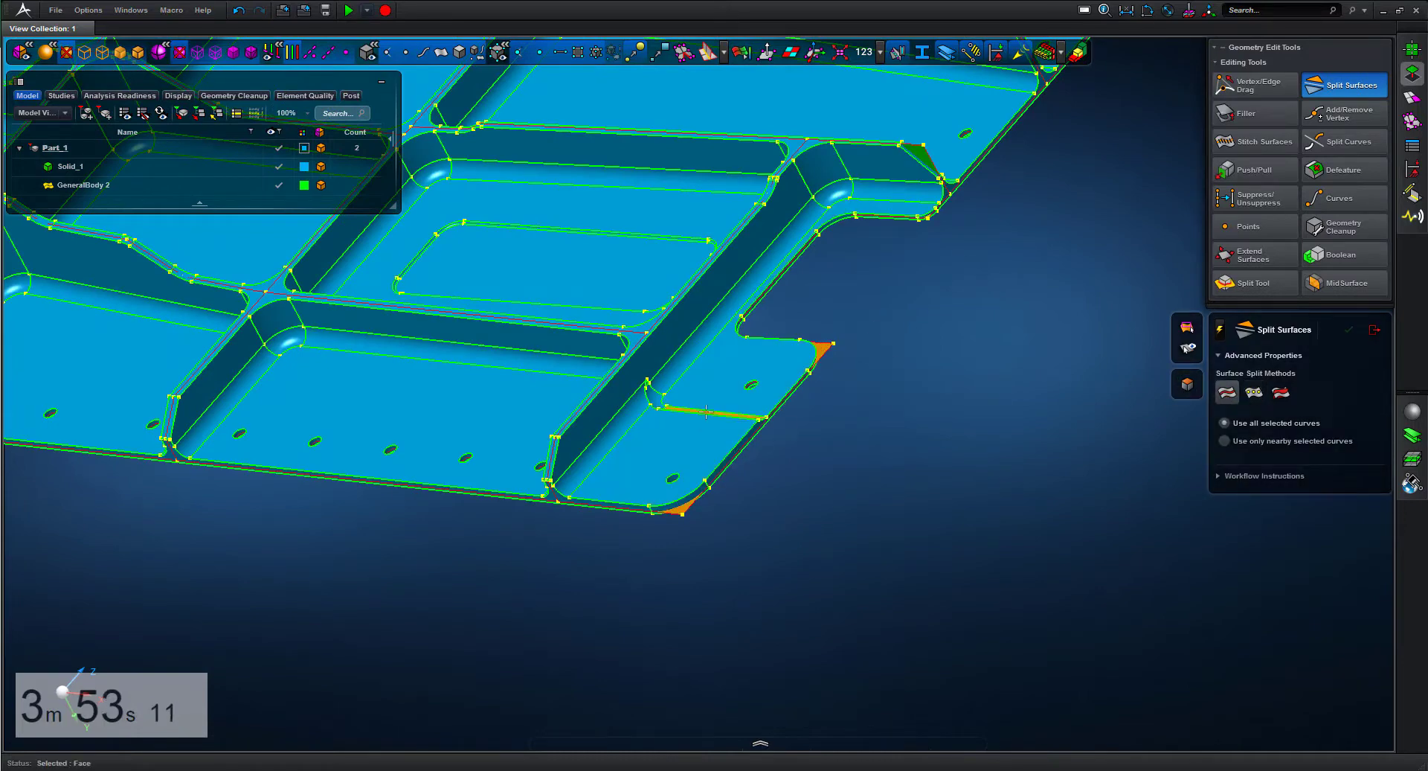
middle_click(886, 453)
middle_drag(886, 452, 841, 468)
click(729, 437)
Step: Add the U-shaped corner pad edges and the large hole's outer ring edge to the splitting curves, and split the end tab face
key(f)
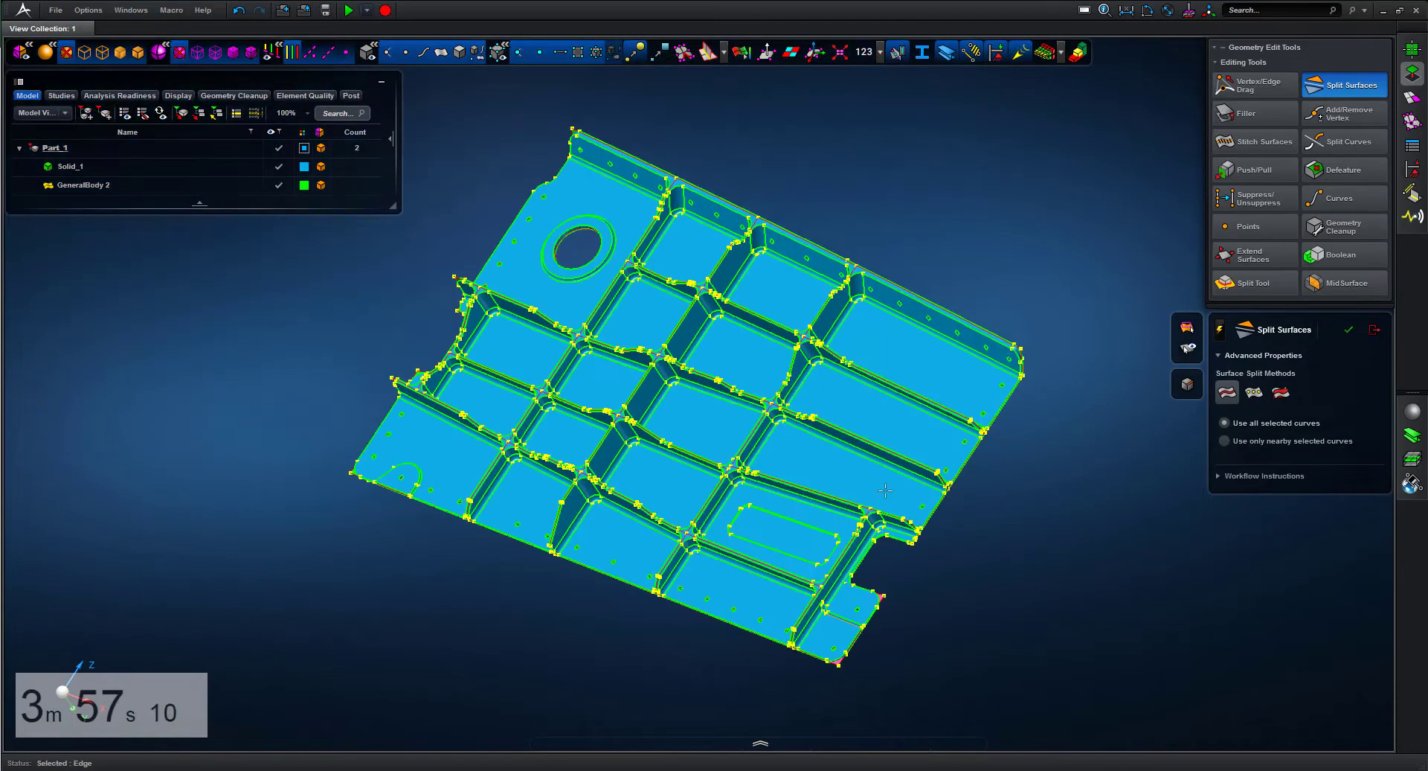
drag(334, 415, 462, 531)
click(699, 406)
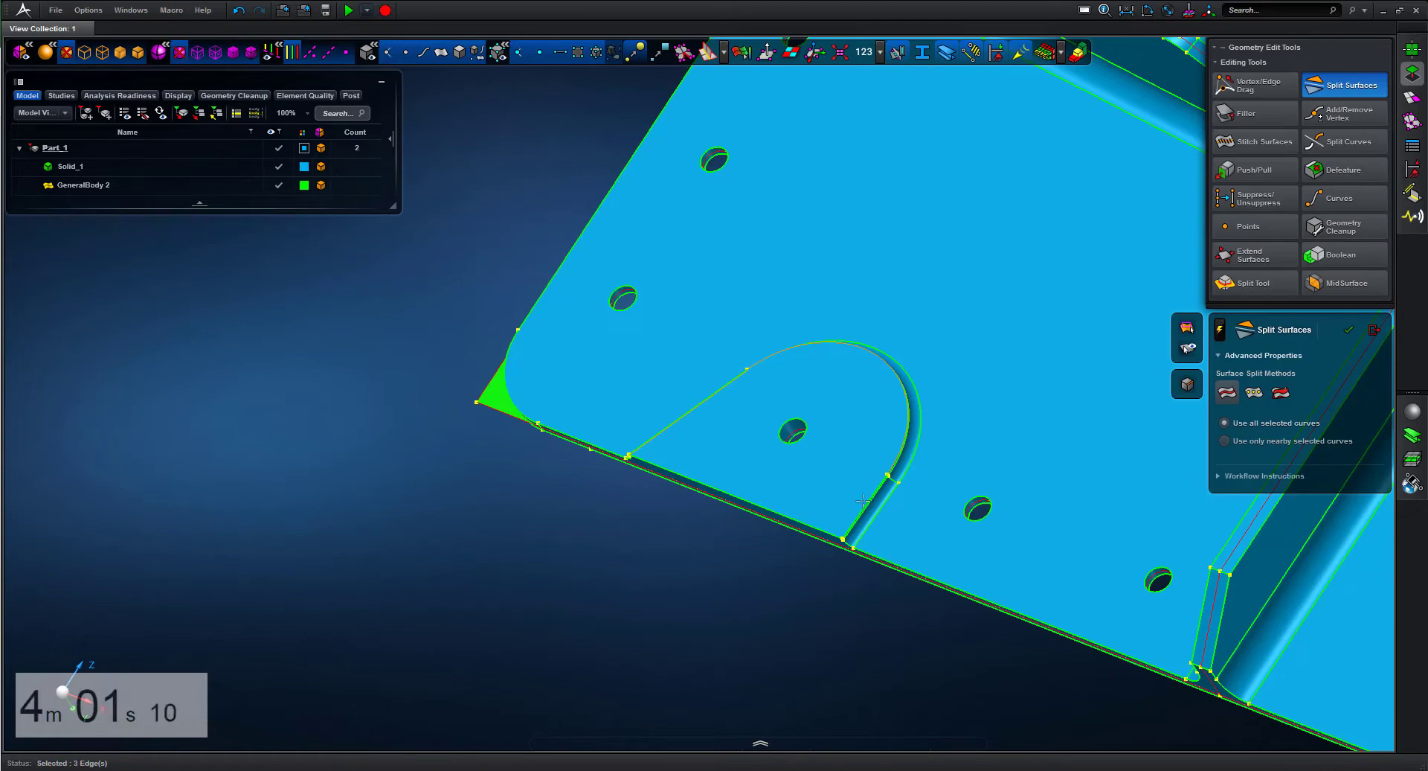
key(f)
click(547, 189)
drag(623, 296, 658, 311)
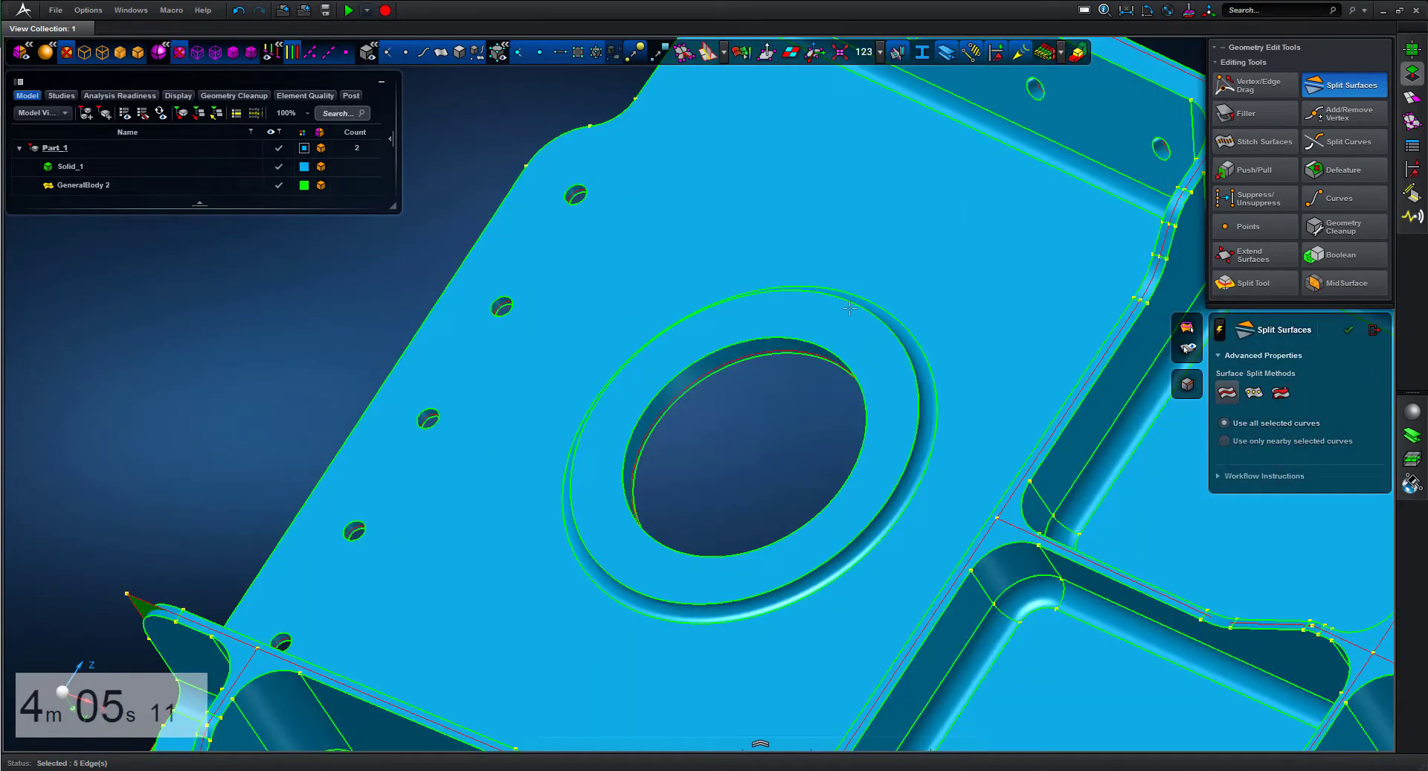
middle_click(246, 292)
key(f)
click(461, 53)
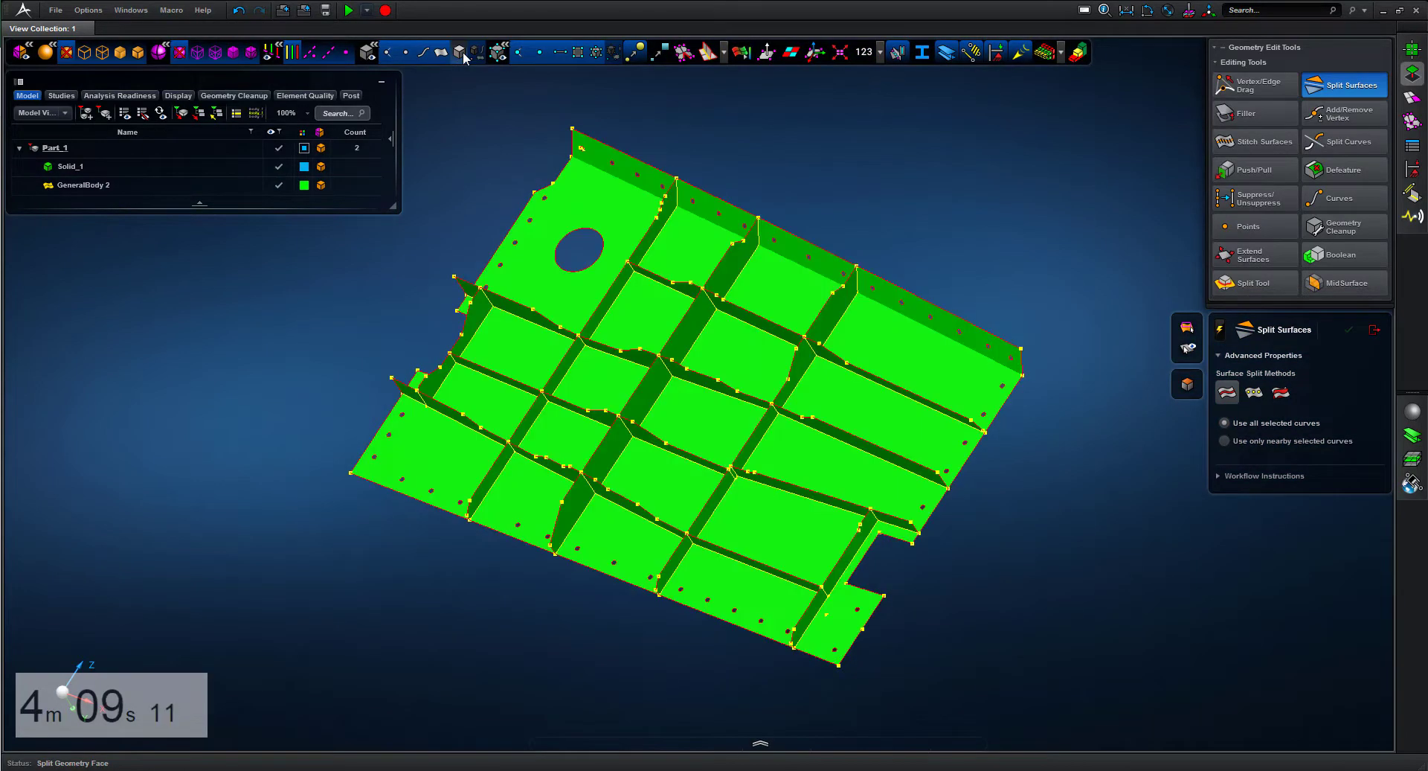
Step: Split the corner bay face and the large-hole bay face along the solid's U-shaped pad edges and outer ring edge
middle_drag(354, 471, 428, 461)
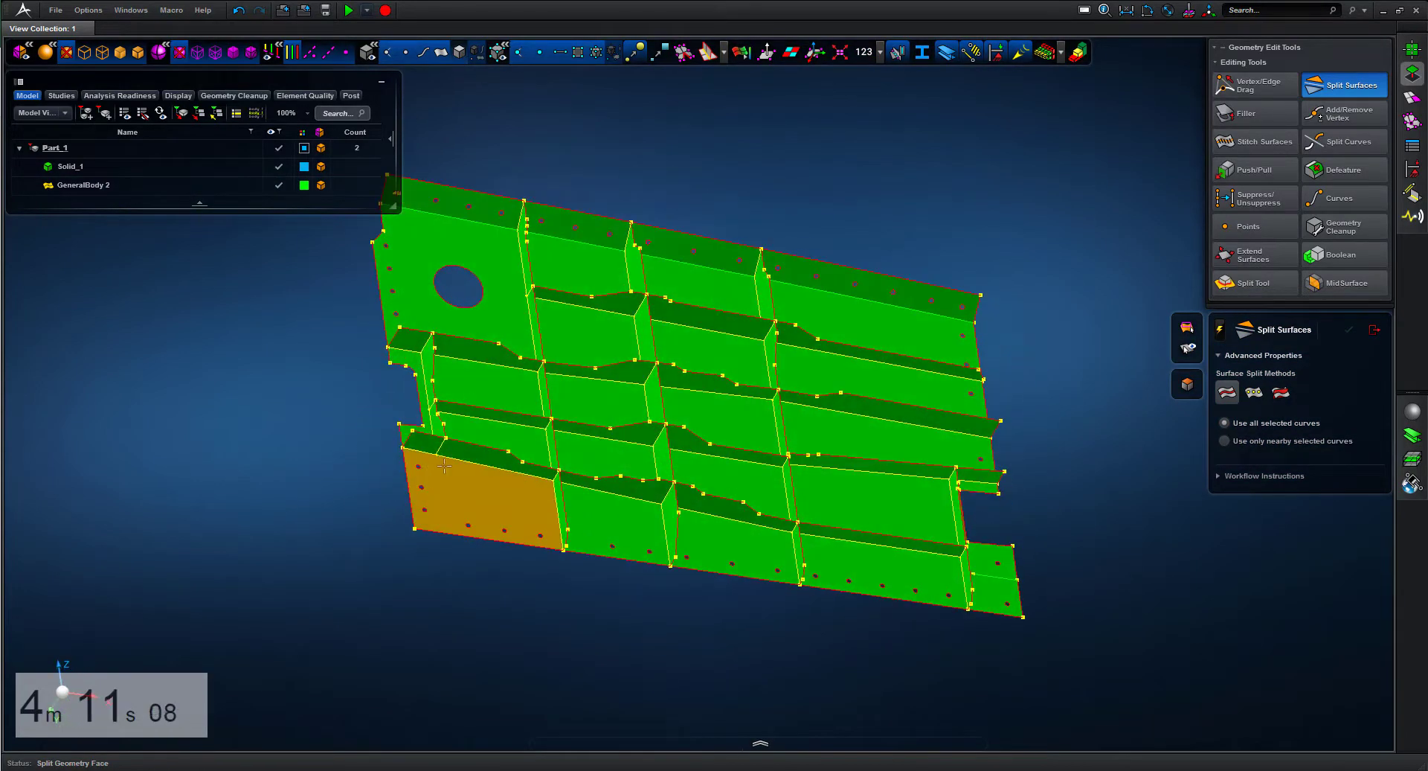
click(446, 476)
middle_click(459, 611)
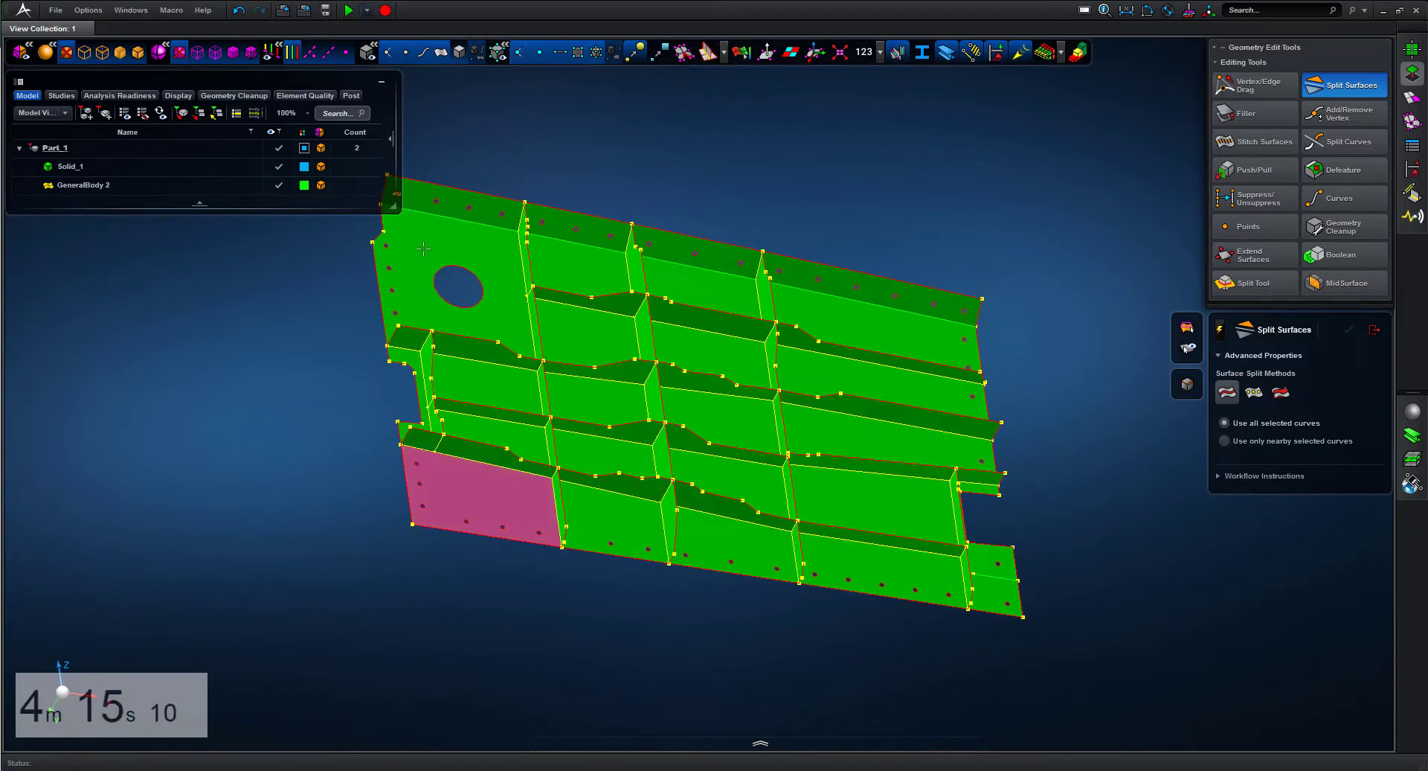
click(426, 292)
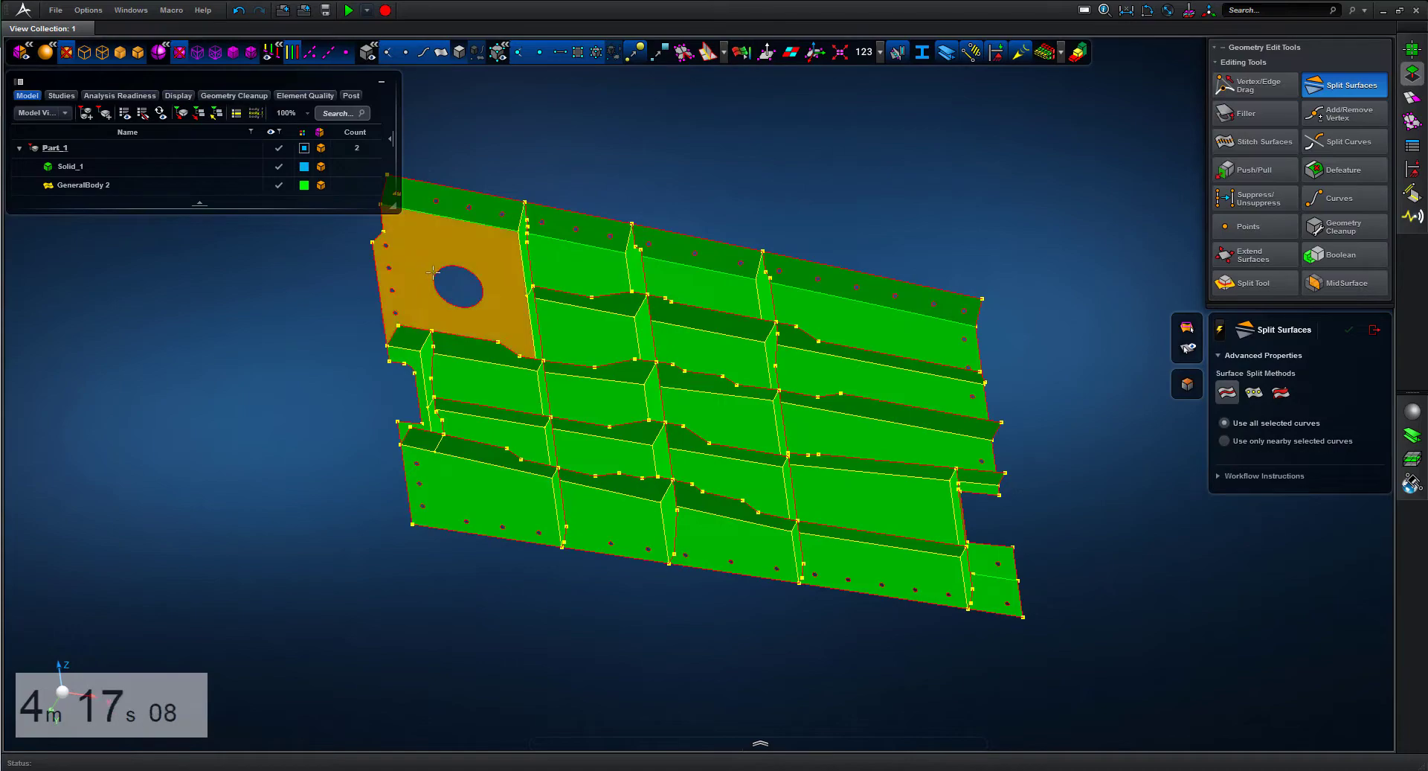
click(454, 491)
middle_click(253, 399)
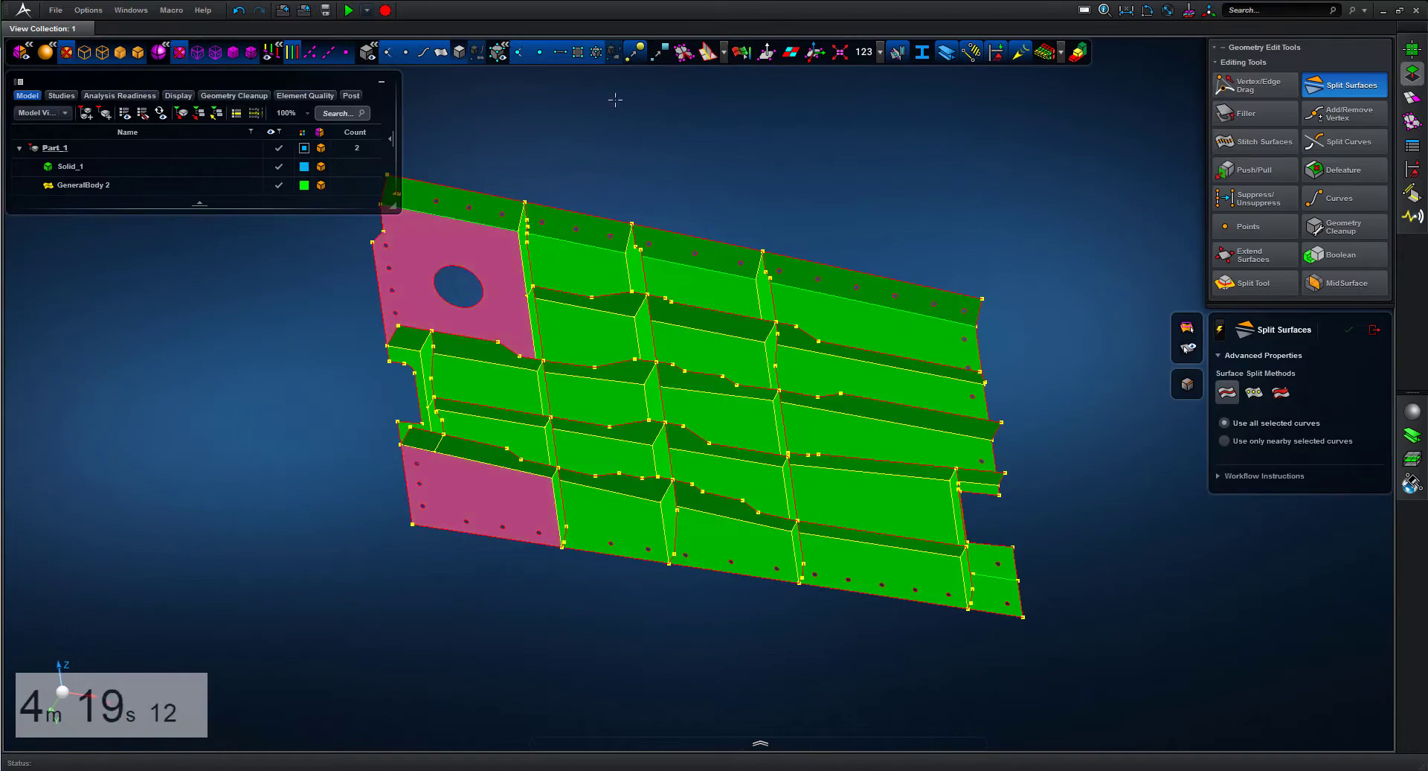
click(477, 52)
scroll(440, 228, up, 4)
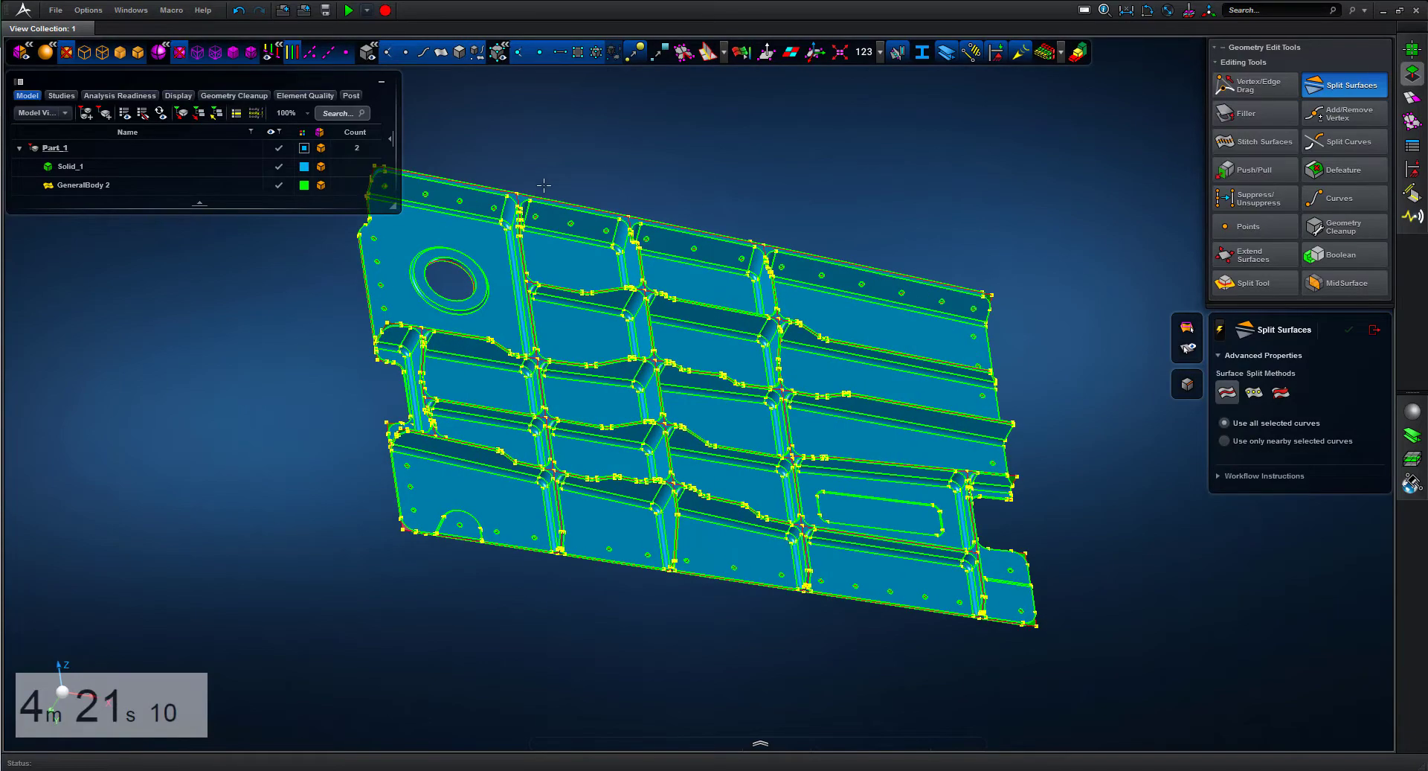
click(296, 244)
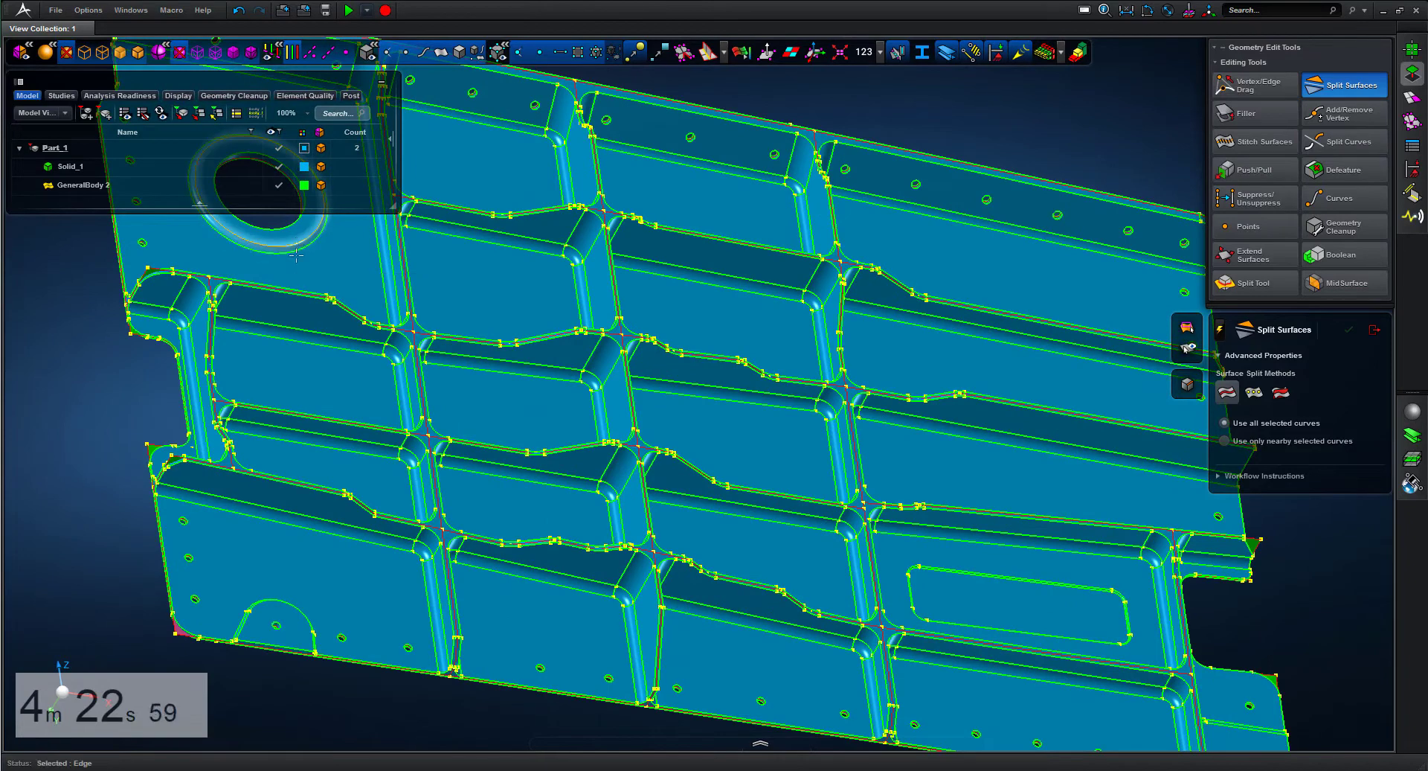
click(245, 624)
click(273, 601)
click(314, 639)
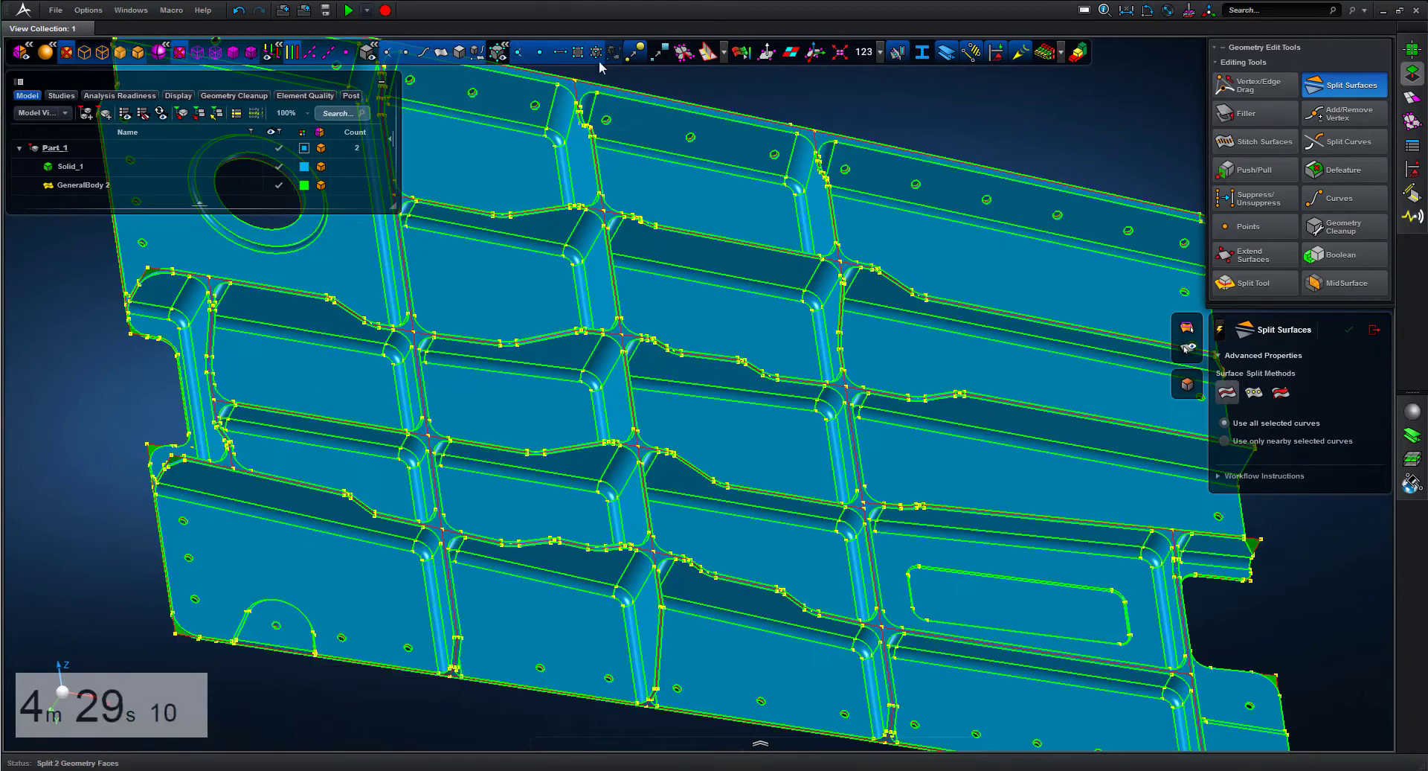
click(466, 53)
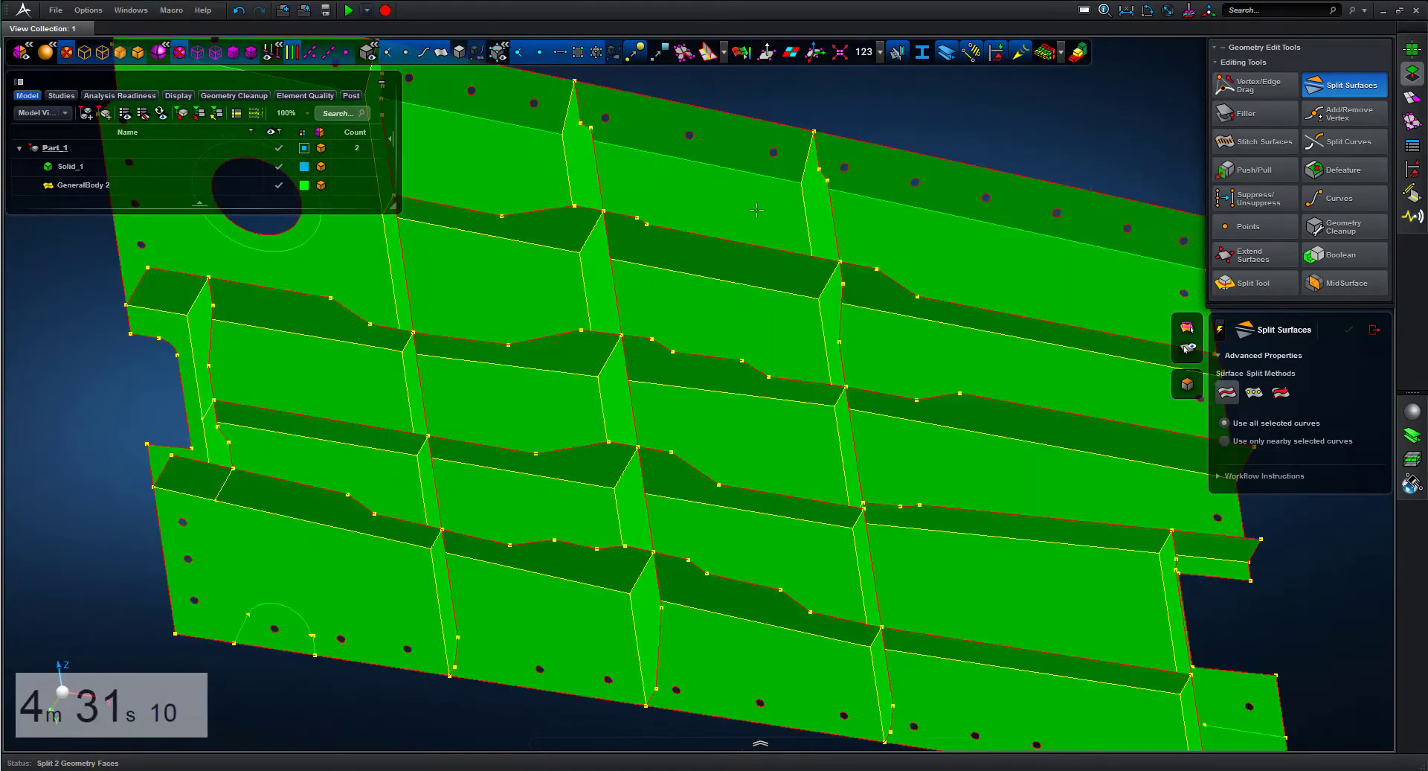
Step: Snap the stray vertex on the U-shaped pad curve onto its neighbouring vertex with Vertex/Edge Drag
scroll(699, 383, down, 2)
middle_drag(699, 383, 636, 467)
scroll(636, 467, up, 4)
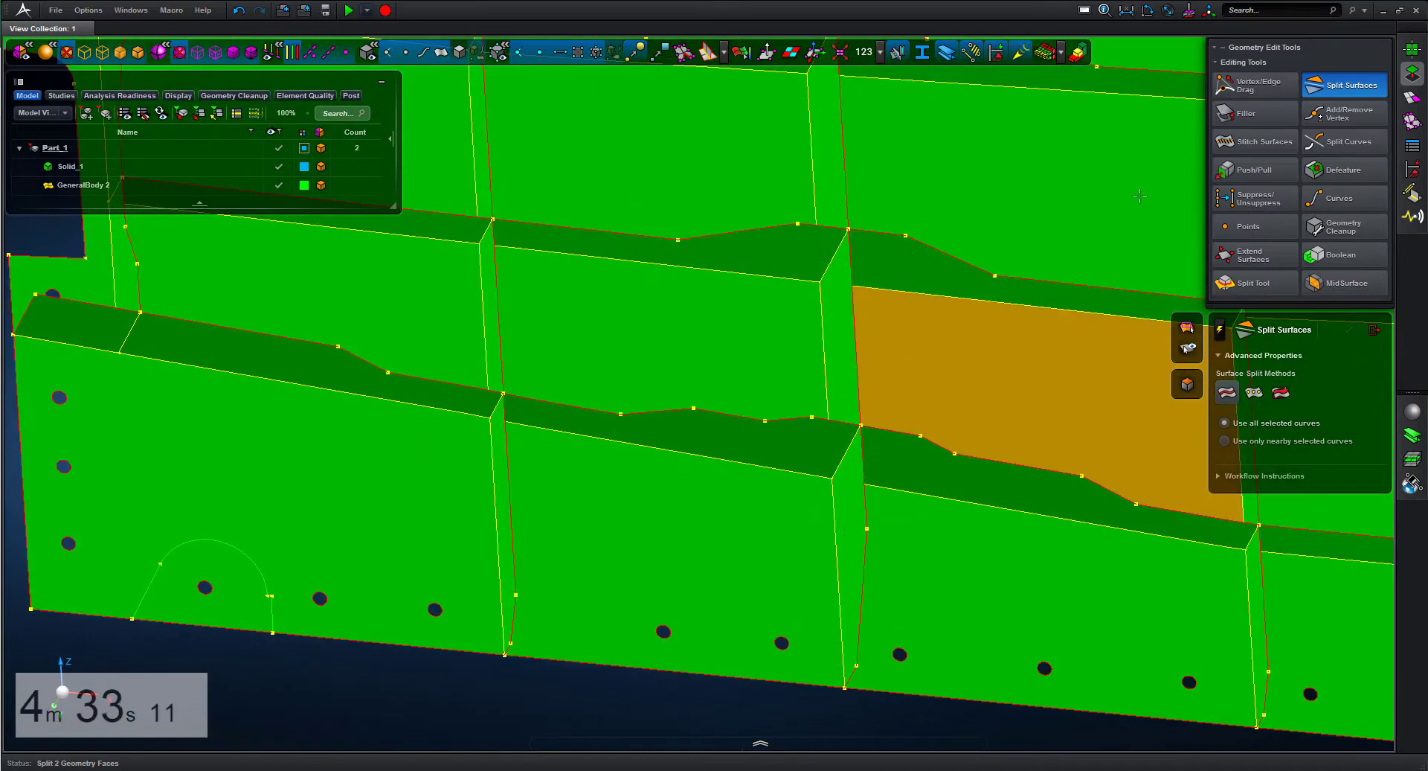
click(1273, 88)
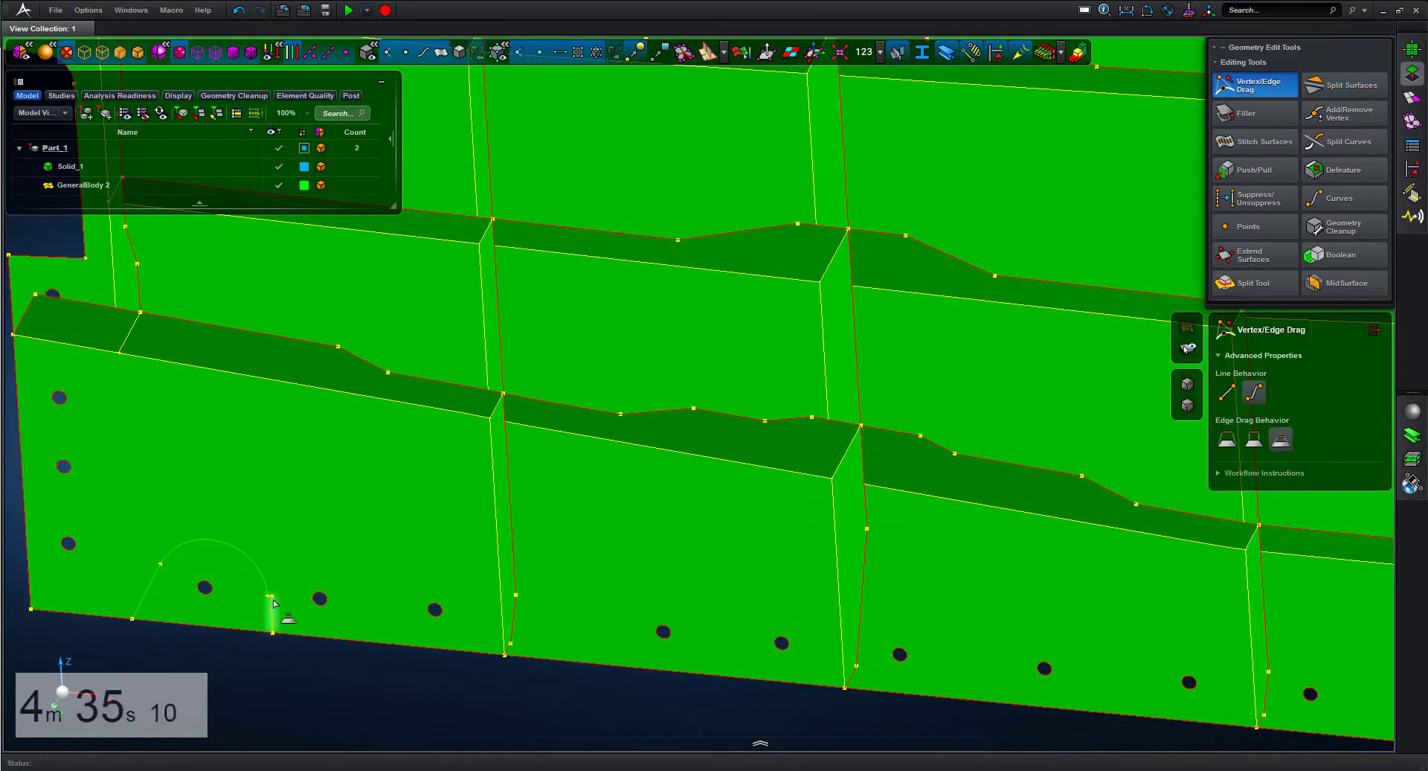
drag(272, 597, 270, 596)
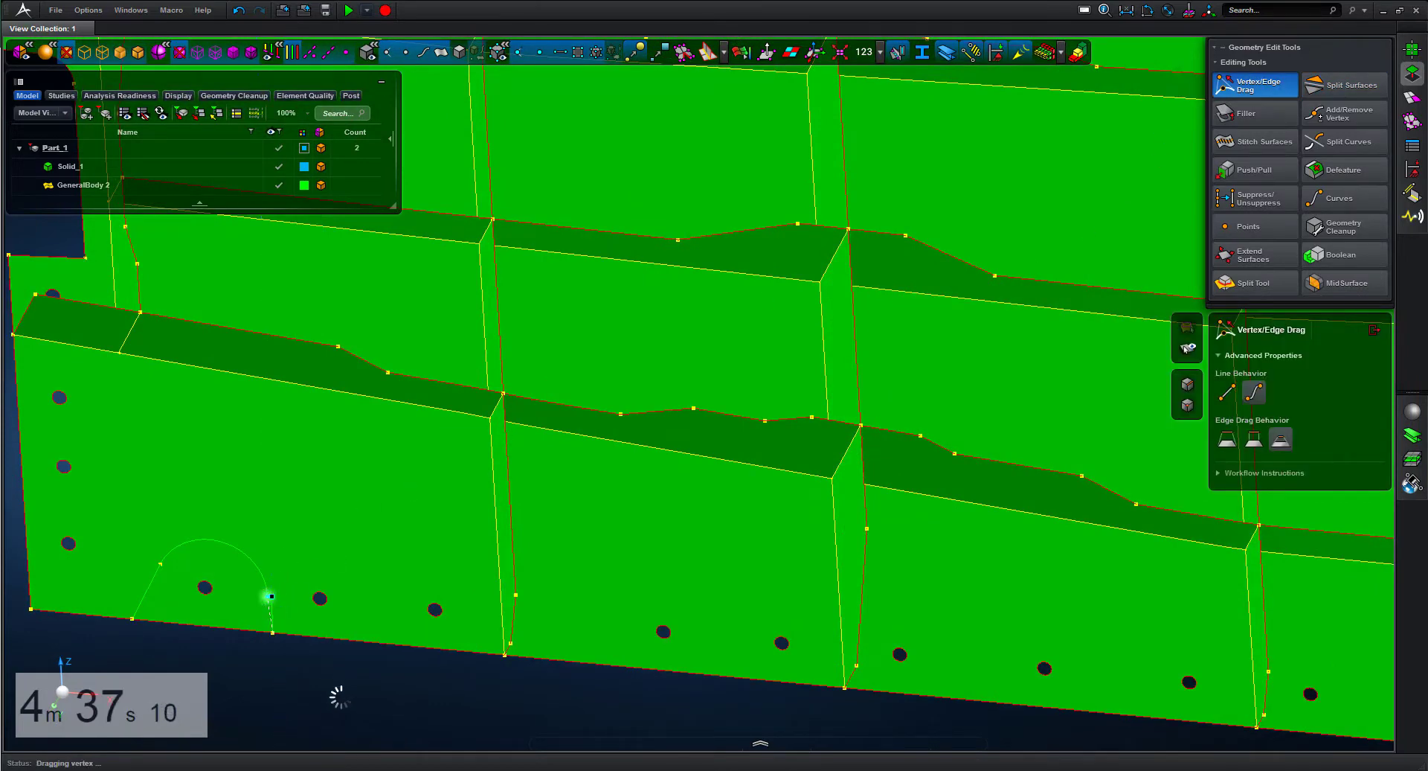
Step: Choose the bay face beside the end notch as the split target and bring the solid's edges into view
scroll(364, 524, down, 3)
right_drag(505, 519, 22, 518)
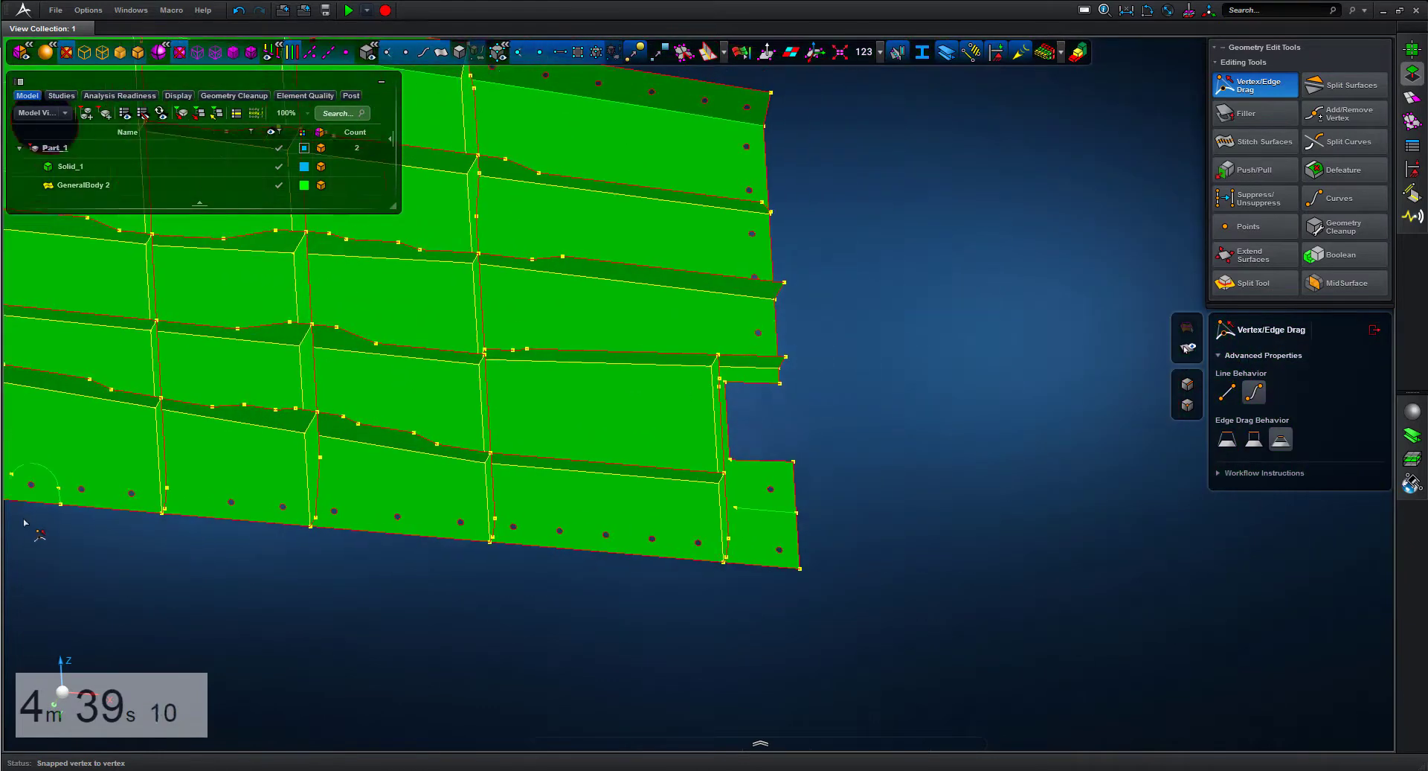
scroll(59, 612, up, 2)
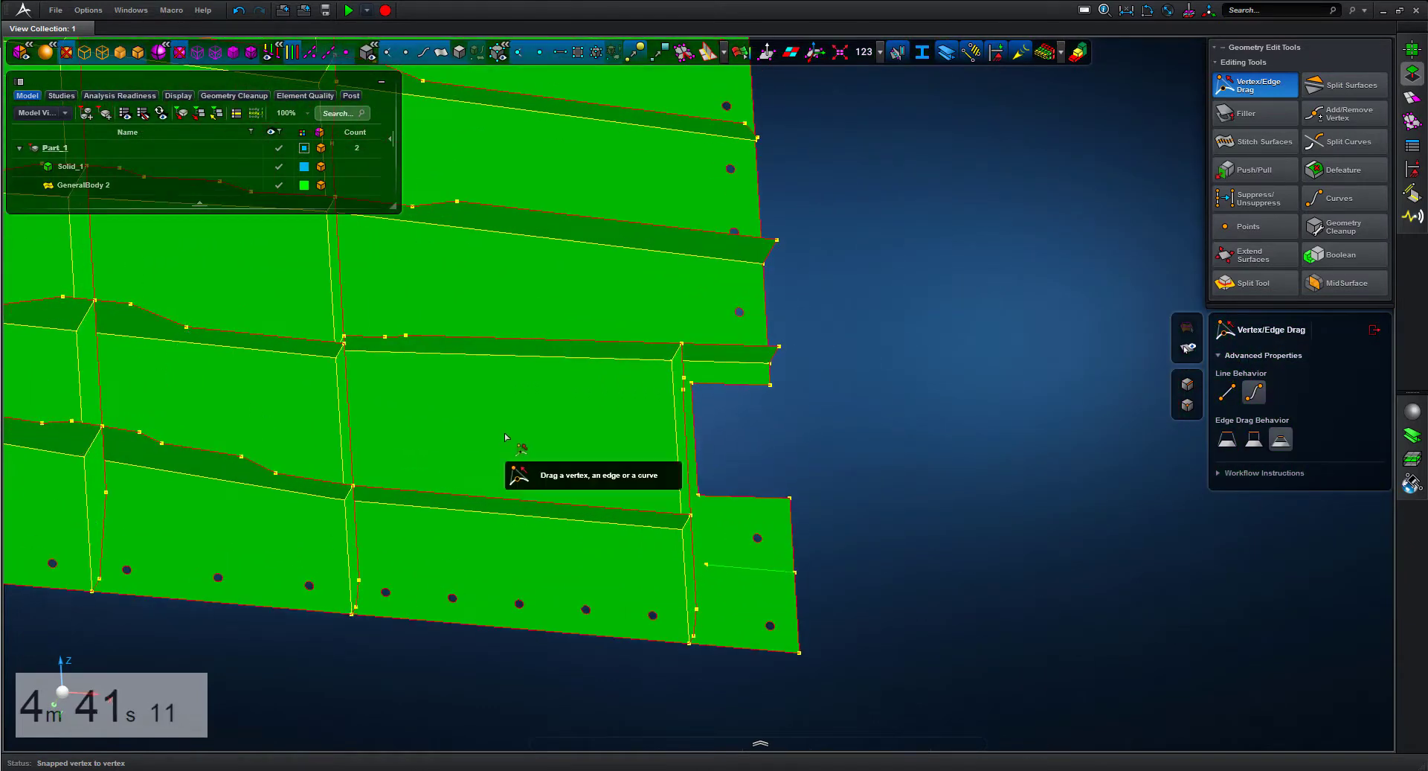
click(1344, 87)
click(478, 453)
middle_click(909, 474)
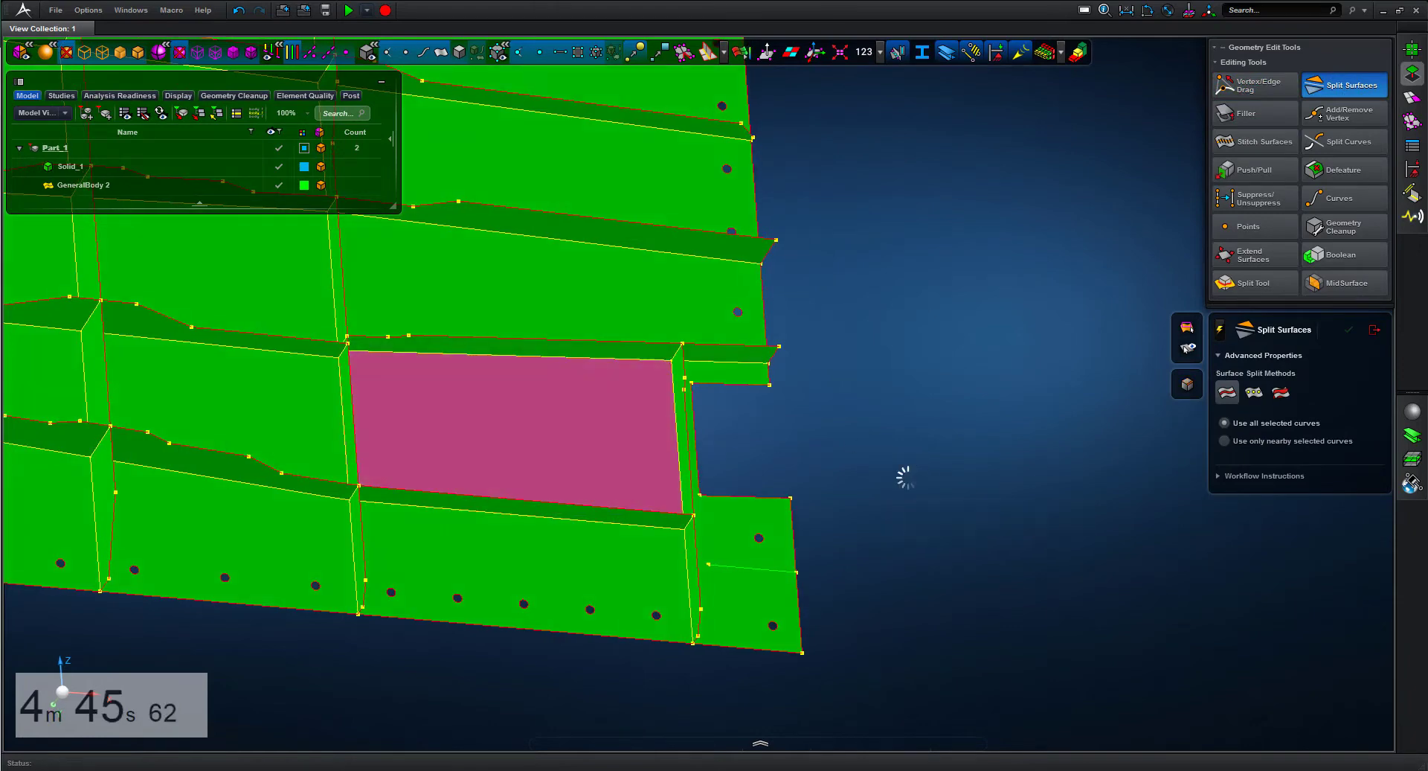
click(461, 52)
scroll(868, 403, up, 3)
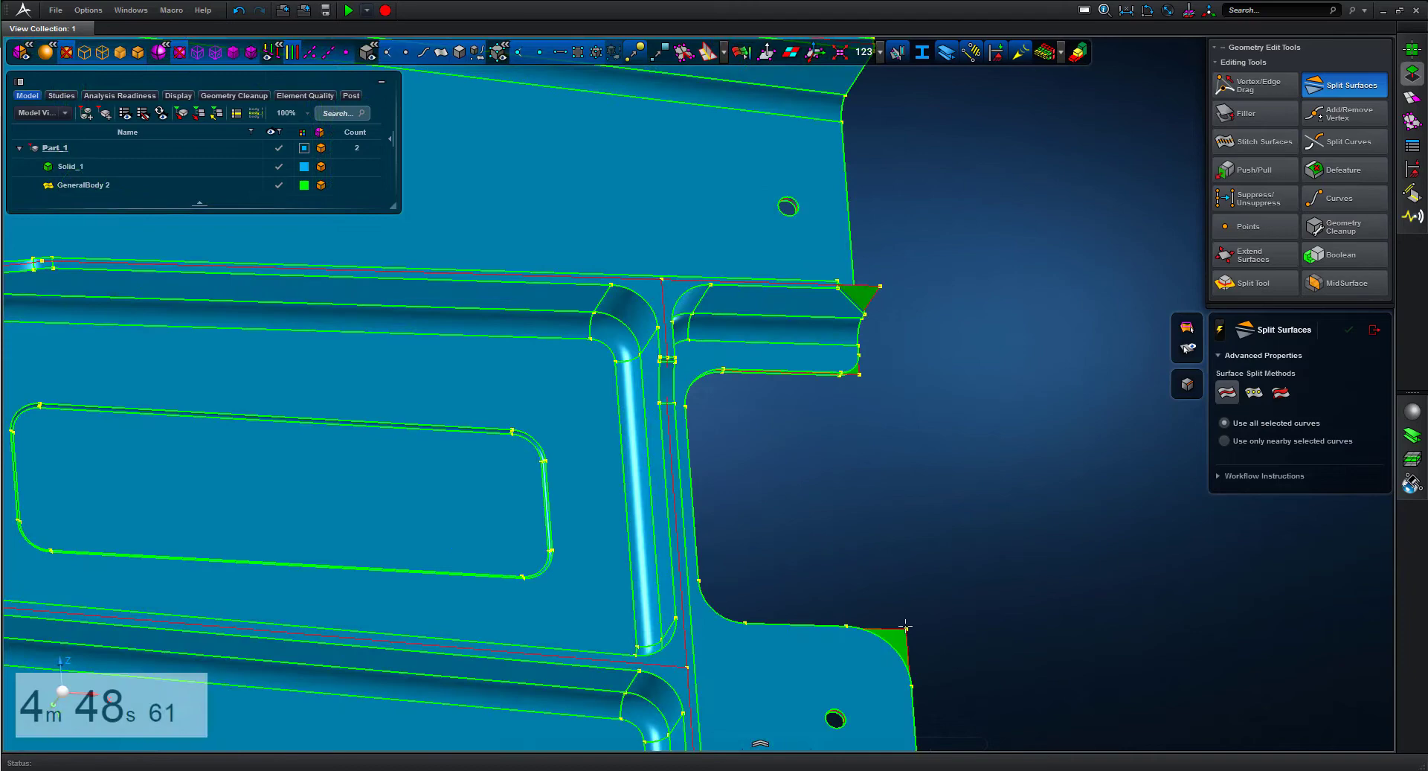
Step: Split the bay face along all eight edges of the solid's rounded rectangular pad outline
click(396, 418)
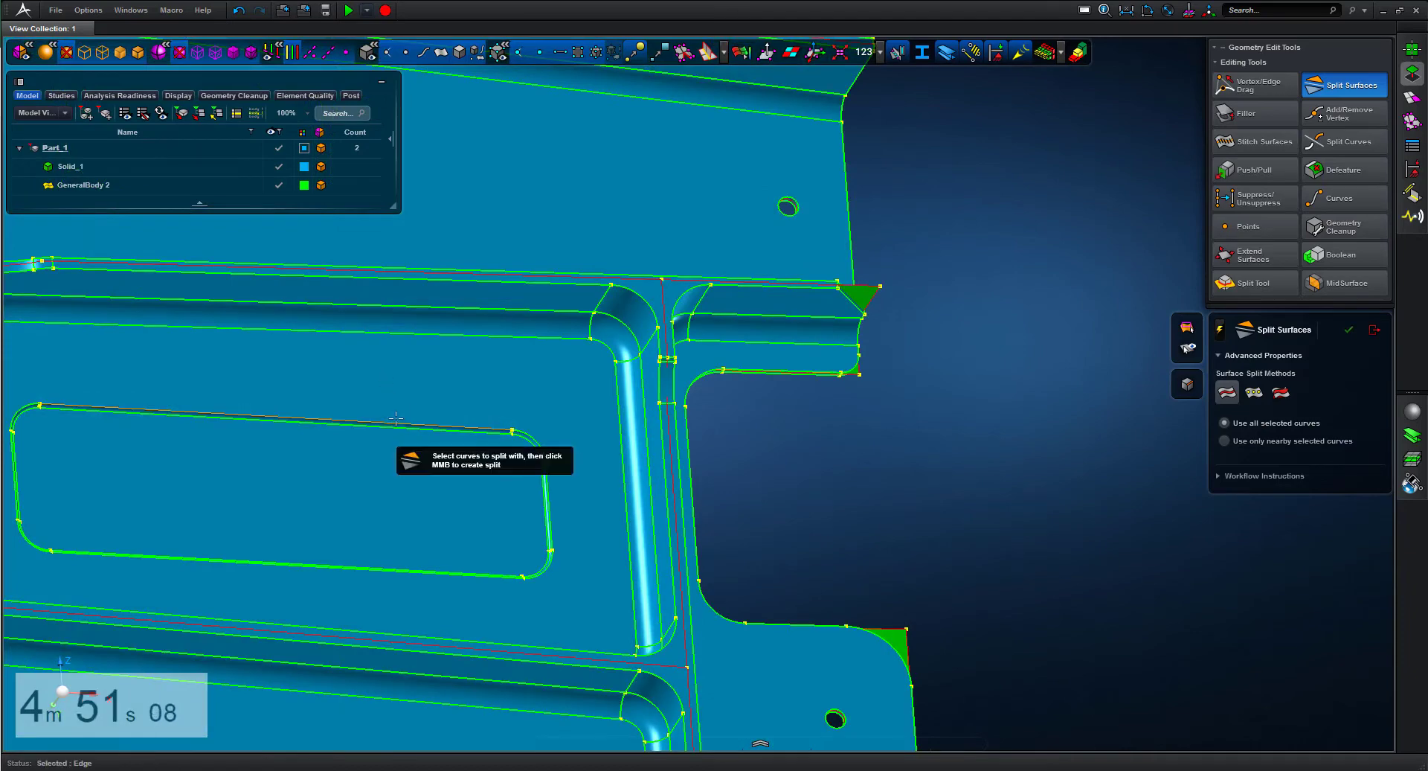
right_click(357, 439)
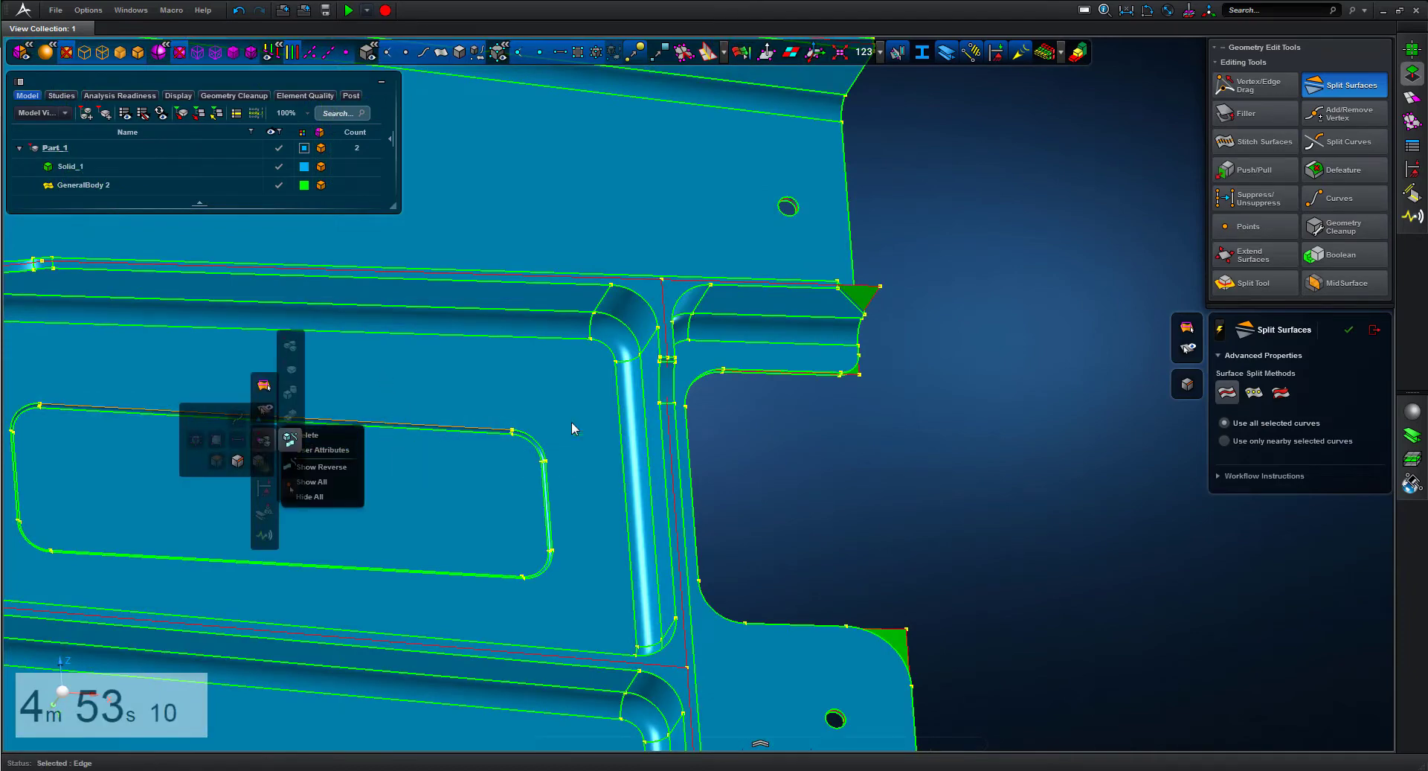
middle_drag(587, 438, 900, 350)
click(838, 348)
click(856, 480)
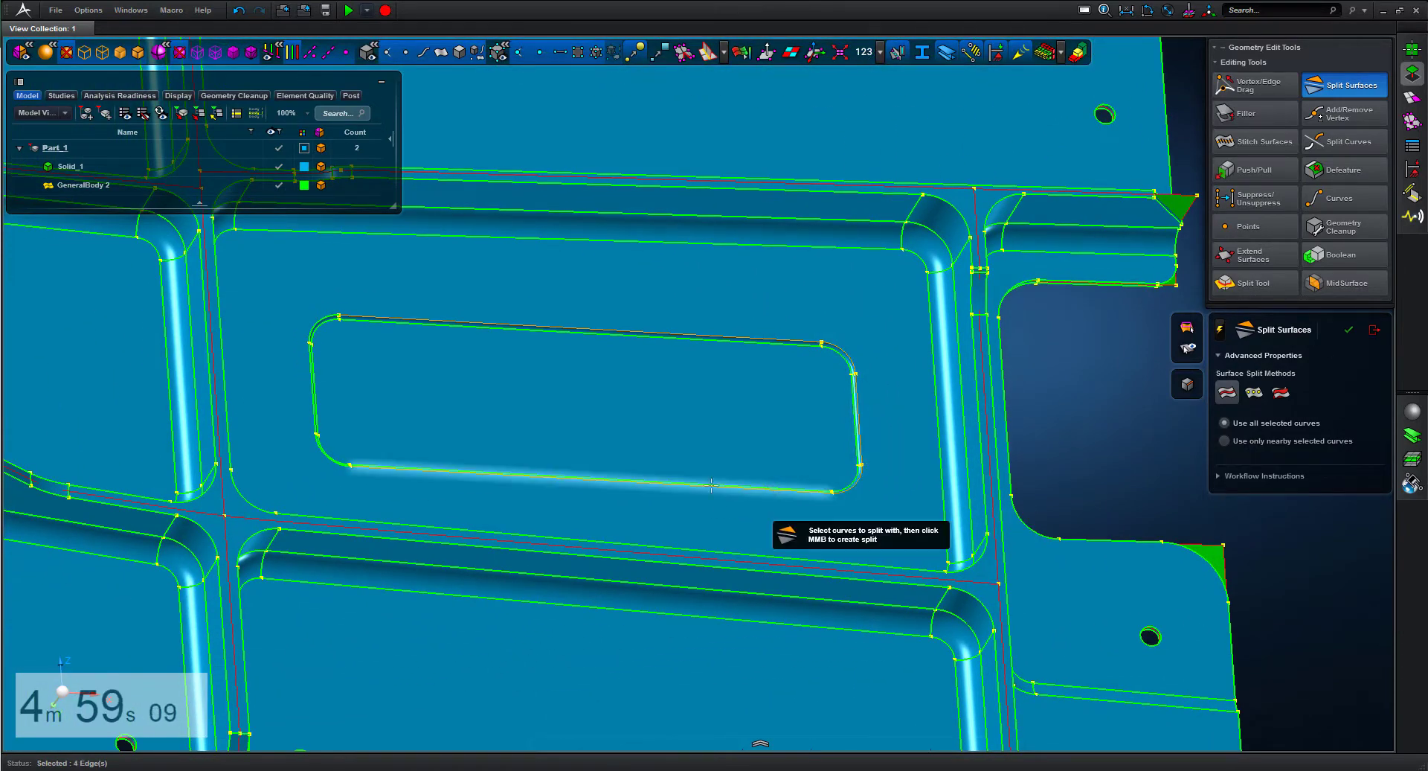
click(322, 455)
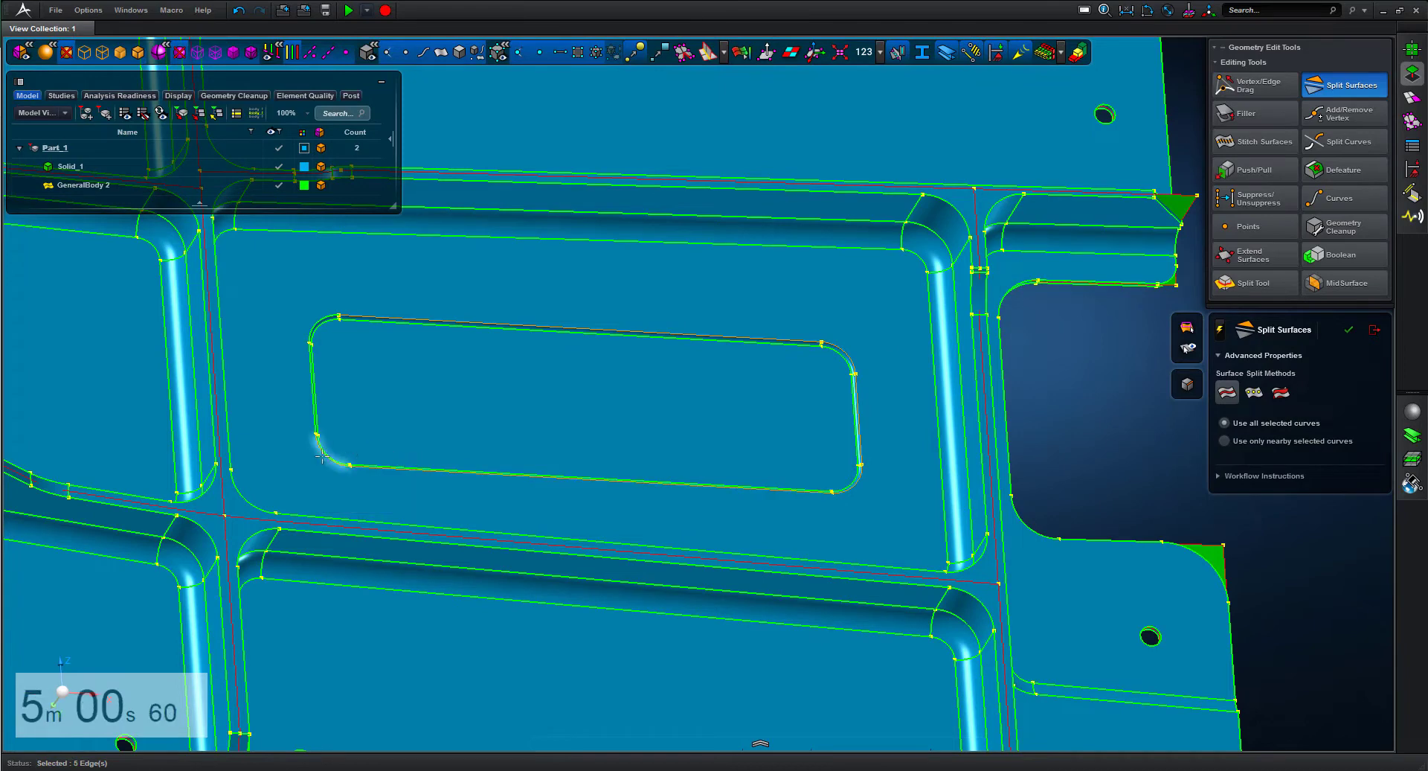
click(311, 381)
click(319, 319)
click(320, 321)
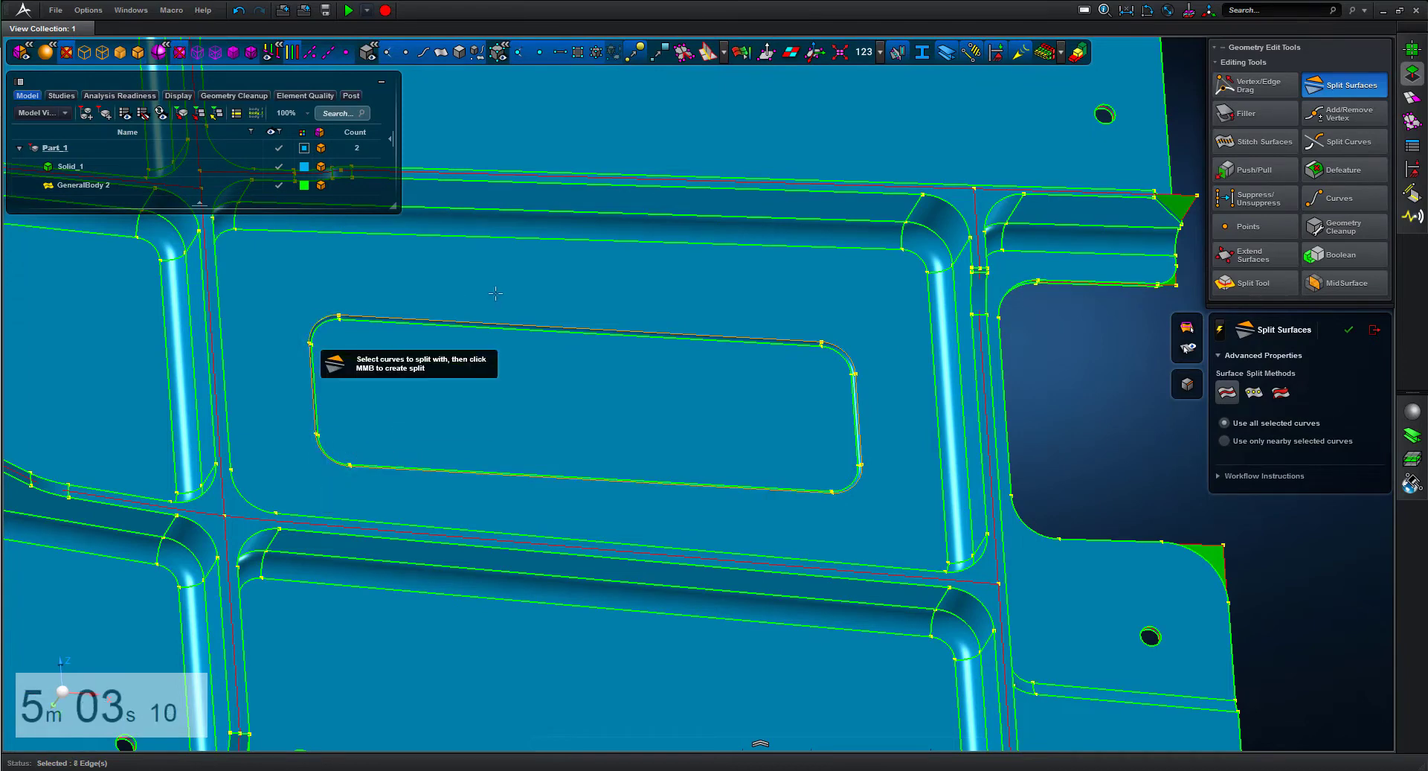
middle_click(496, 292)
key(h)
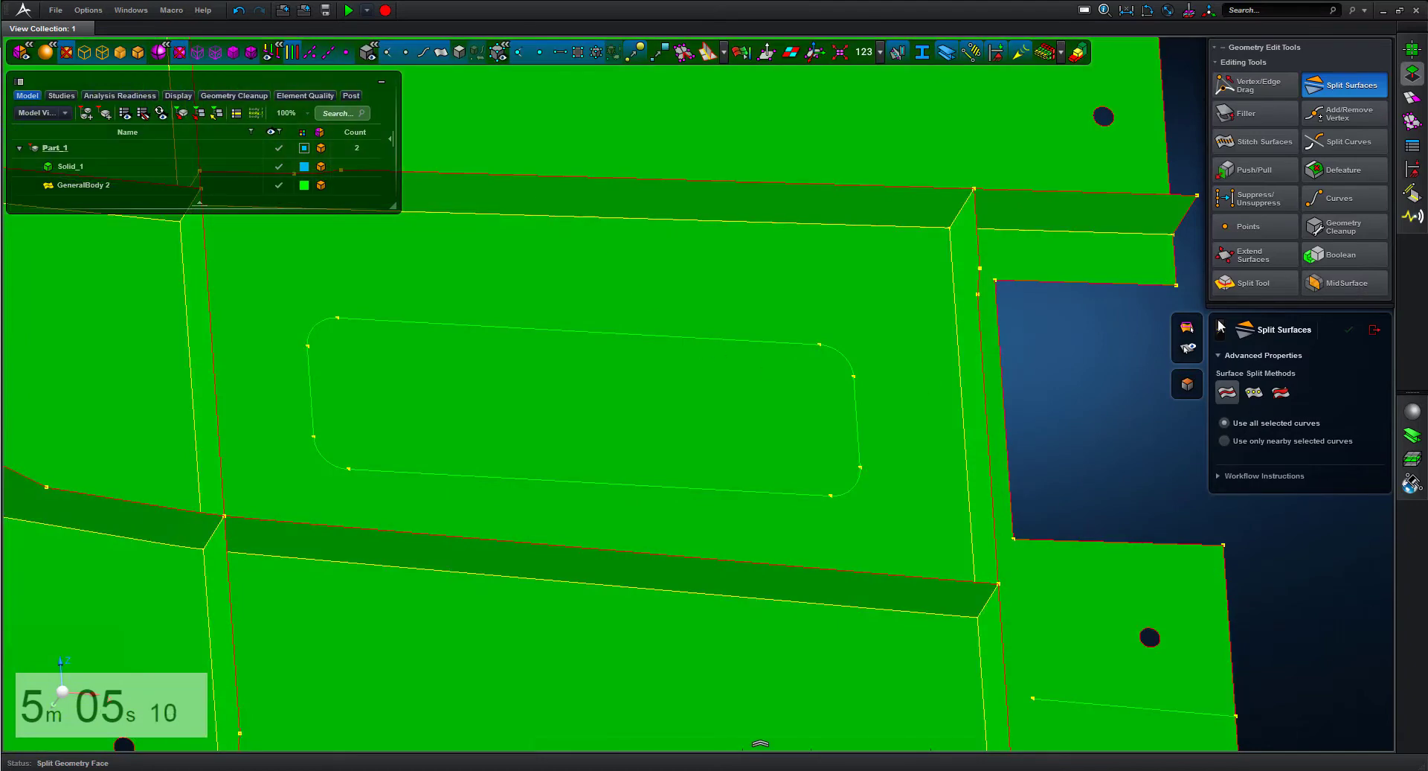
Step: Delete the rounded rectangular pad face from the bay and square off the opening's rounded corners
click(694, 374)
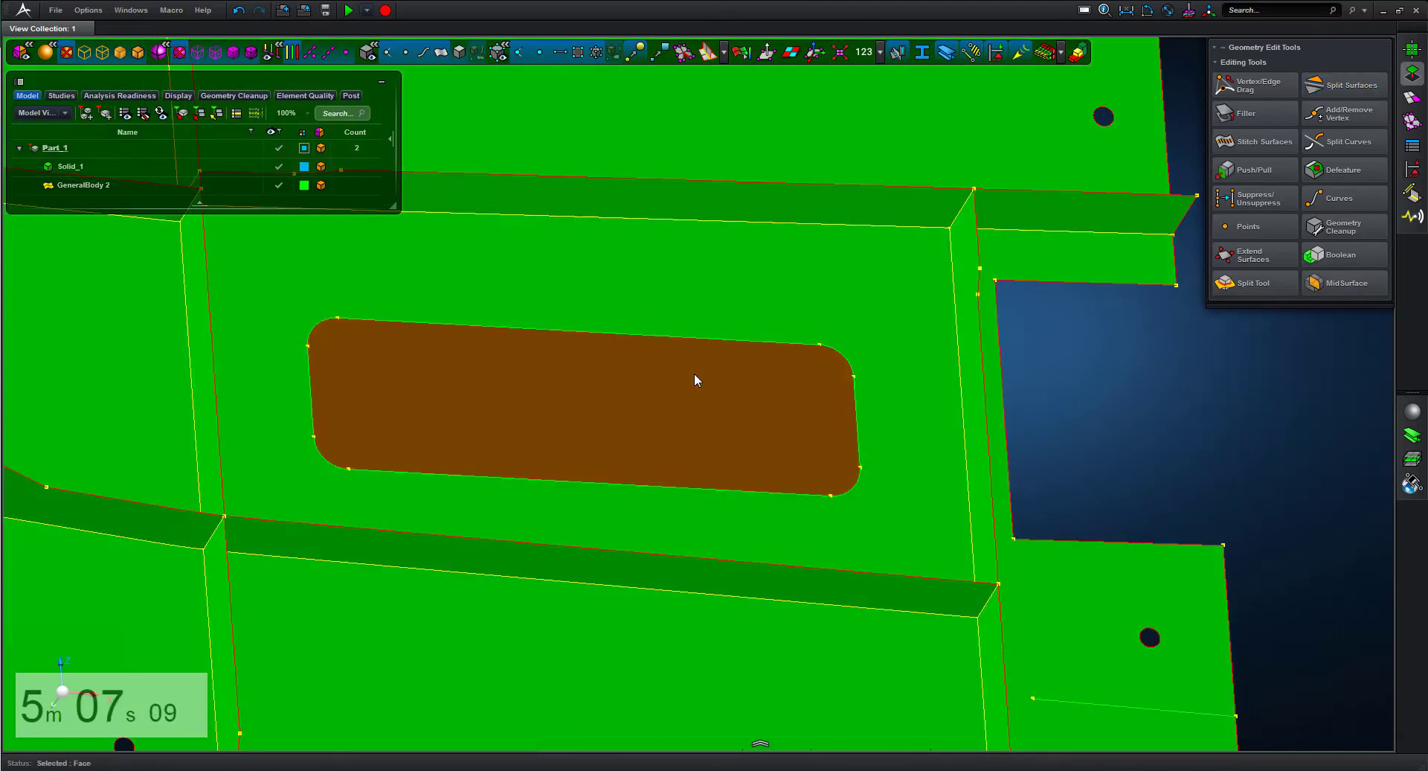
key(Delete)
click(1345, 171)
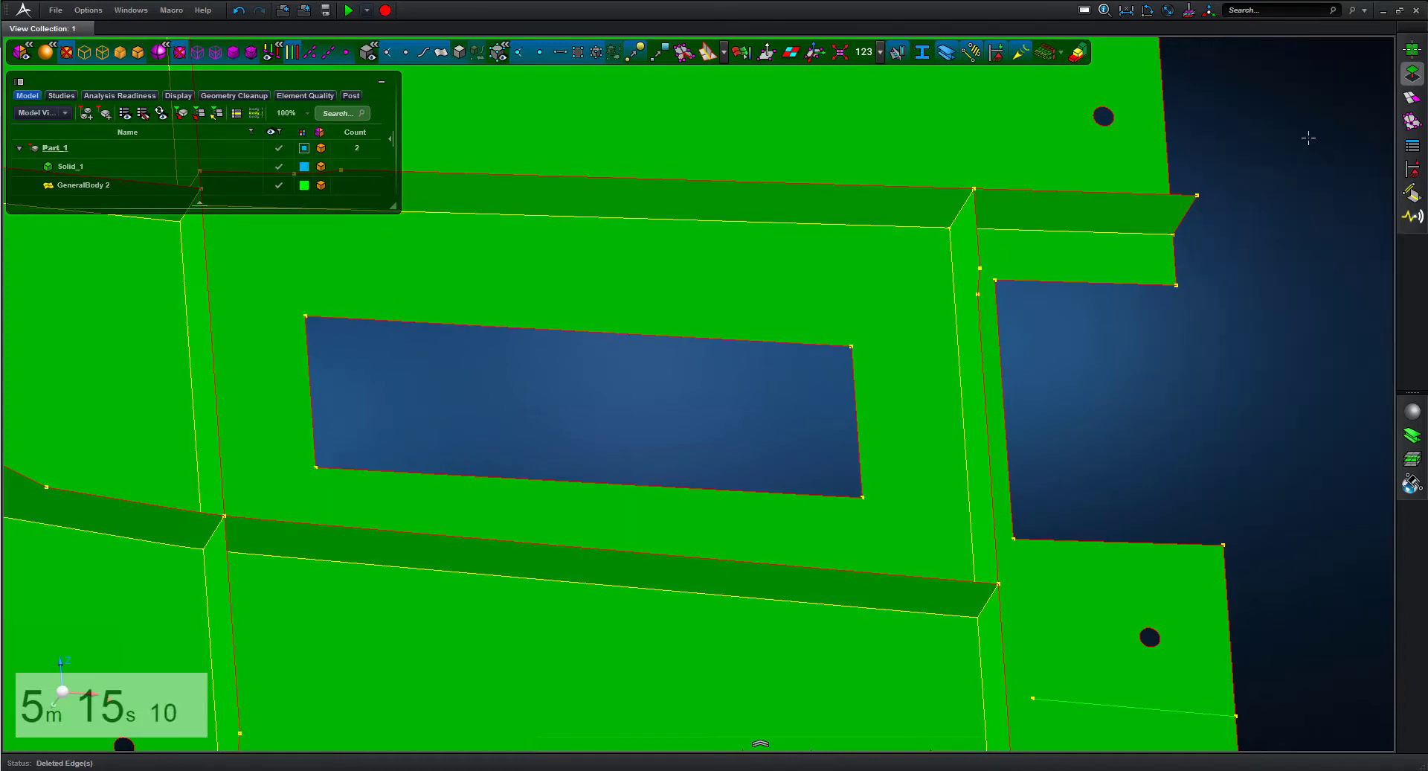
Step: Fill the sharp-cornered rectangular opening in the bay with a new surface using the Filler tool
click(1246, 113)
click(723, 340)
click(1221, 333)
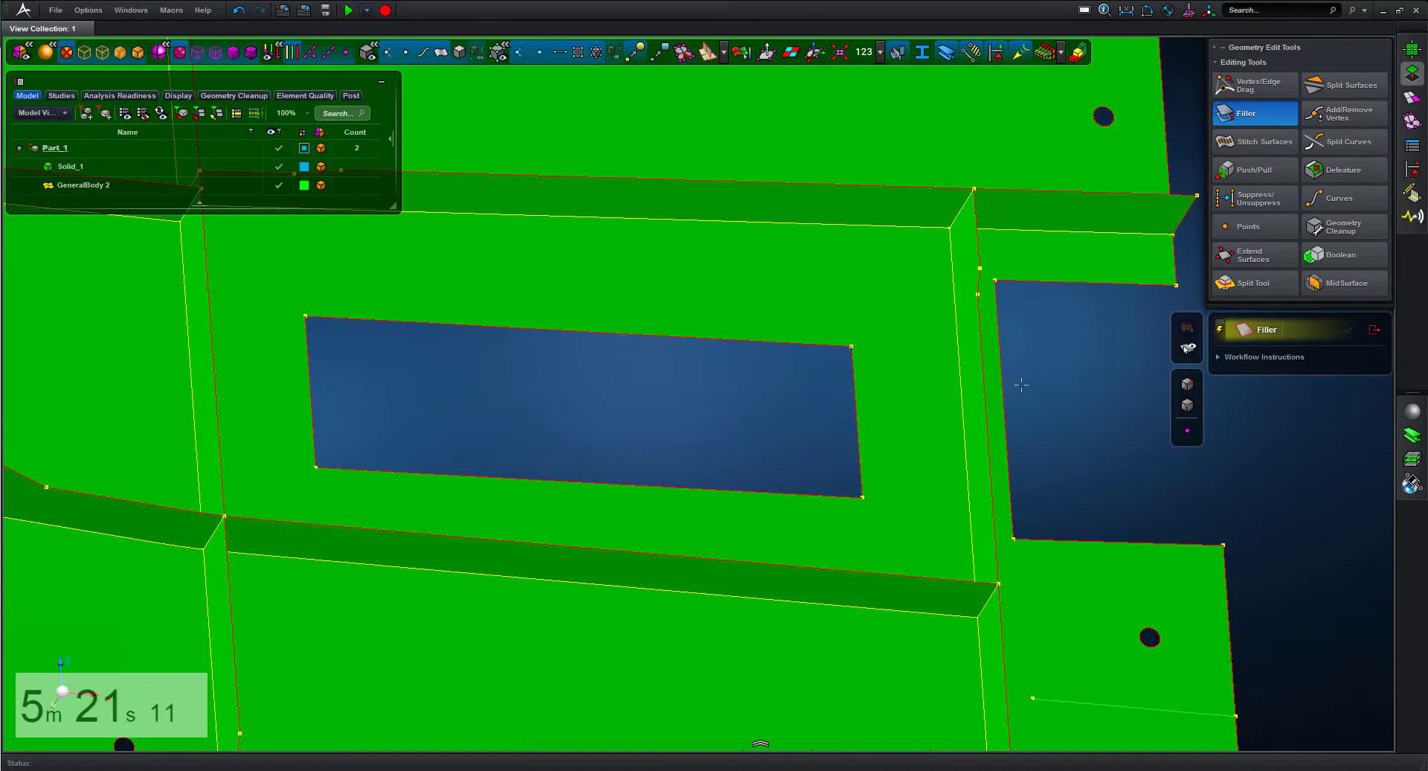
click(855, 387)
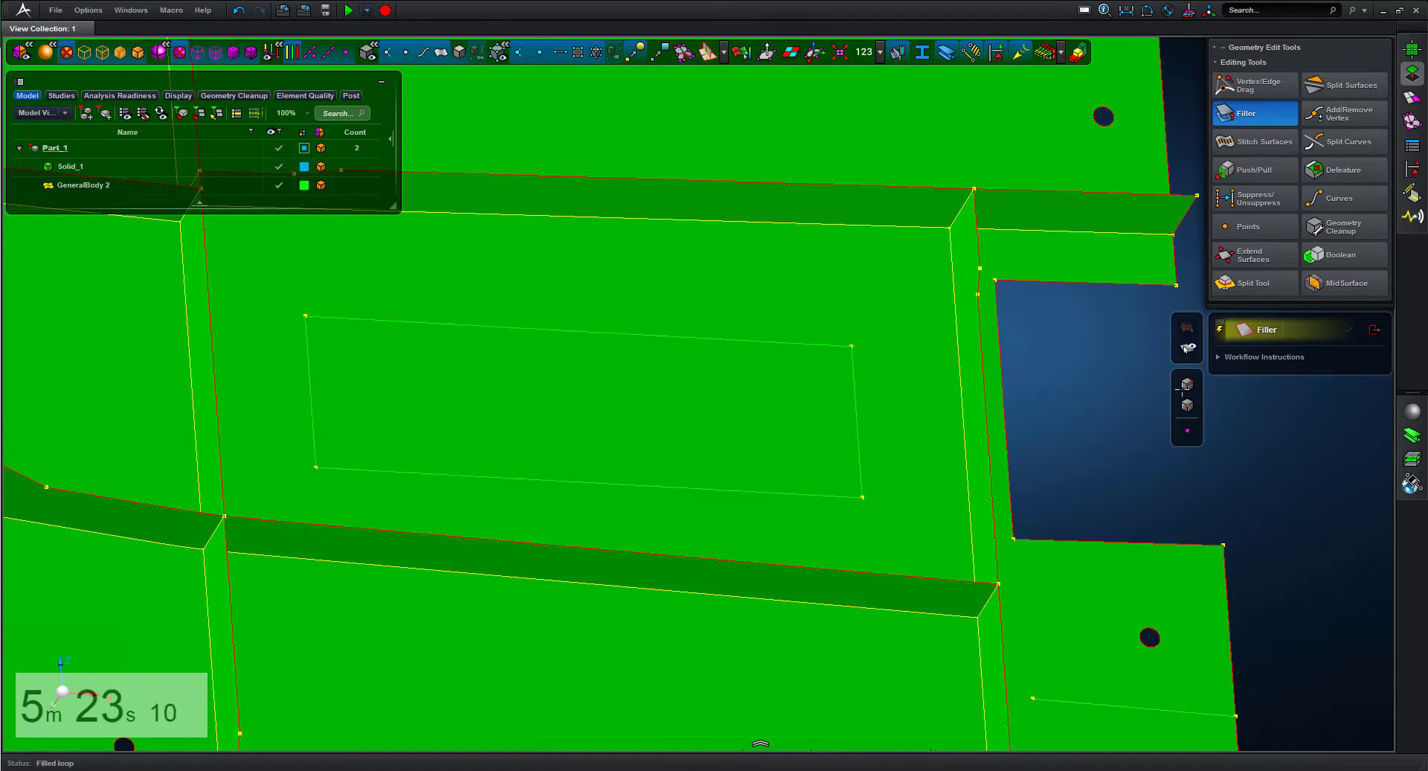
click(1380, 330)
key(f)
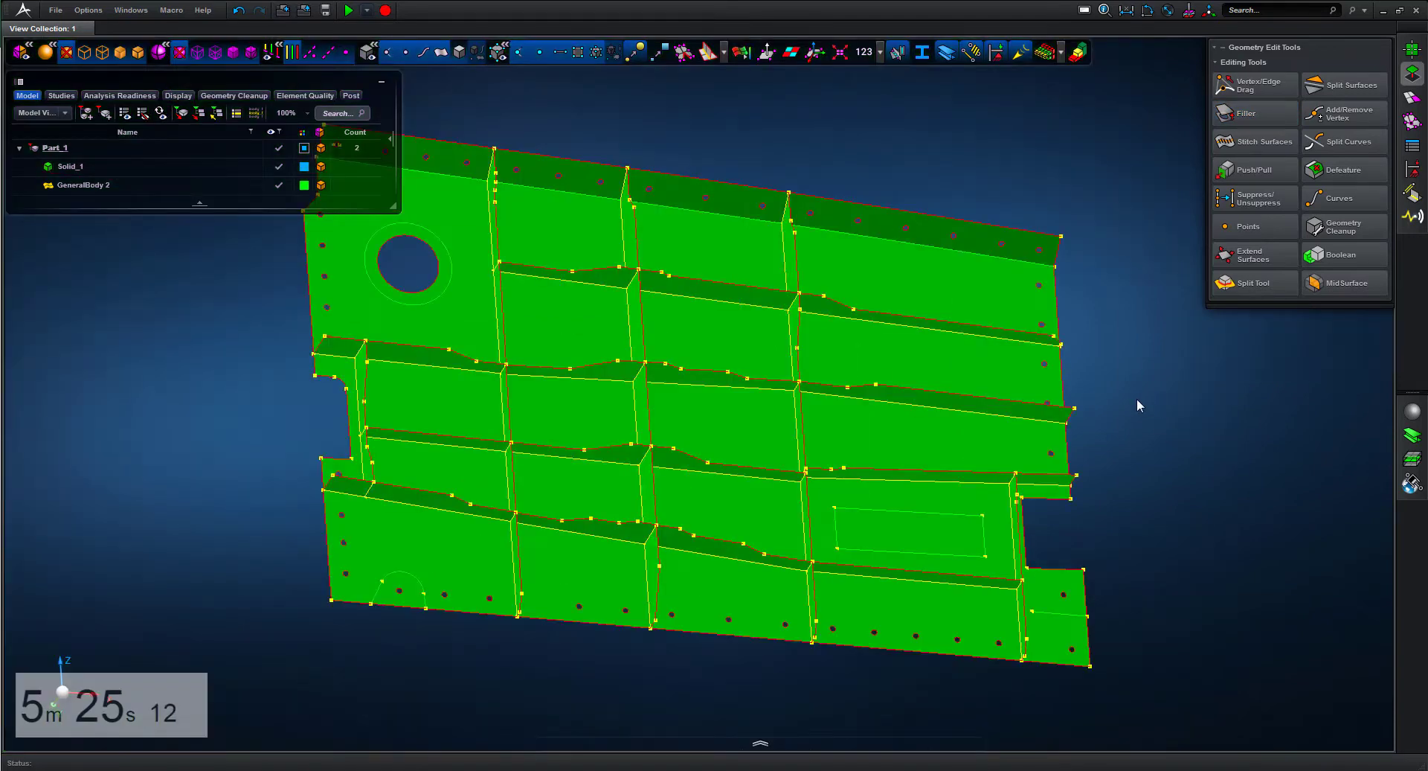
middle_drag(1200, 572, 1171, 626)
middle_drag(1128, 559, 952, 373)
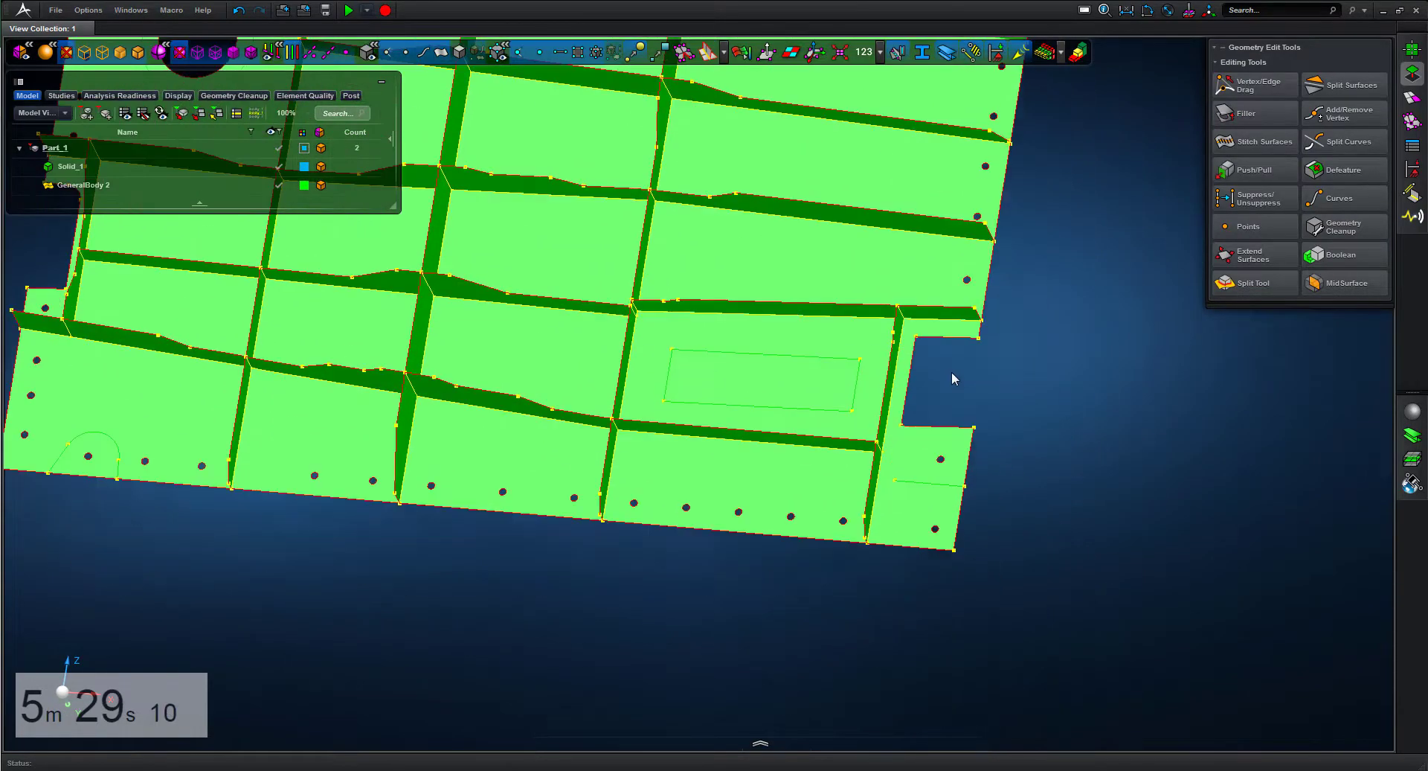
Step: Extend the inner end vertex of the short split line below the end notch to the neighbouring stiffener base with Vertex/Edge Drag
scroll(952, 372, up, 3)
middle_drag(1210, 542, 1207, 532)
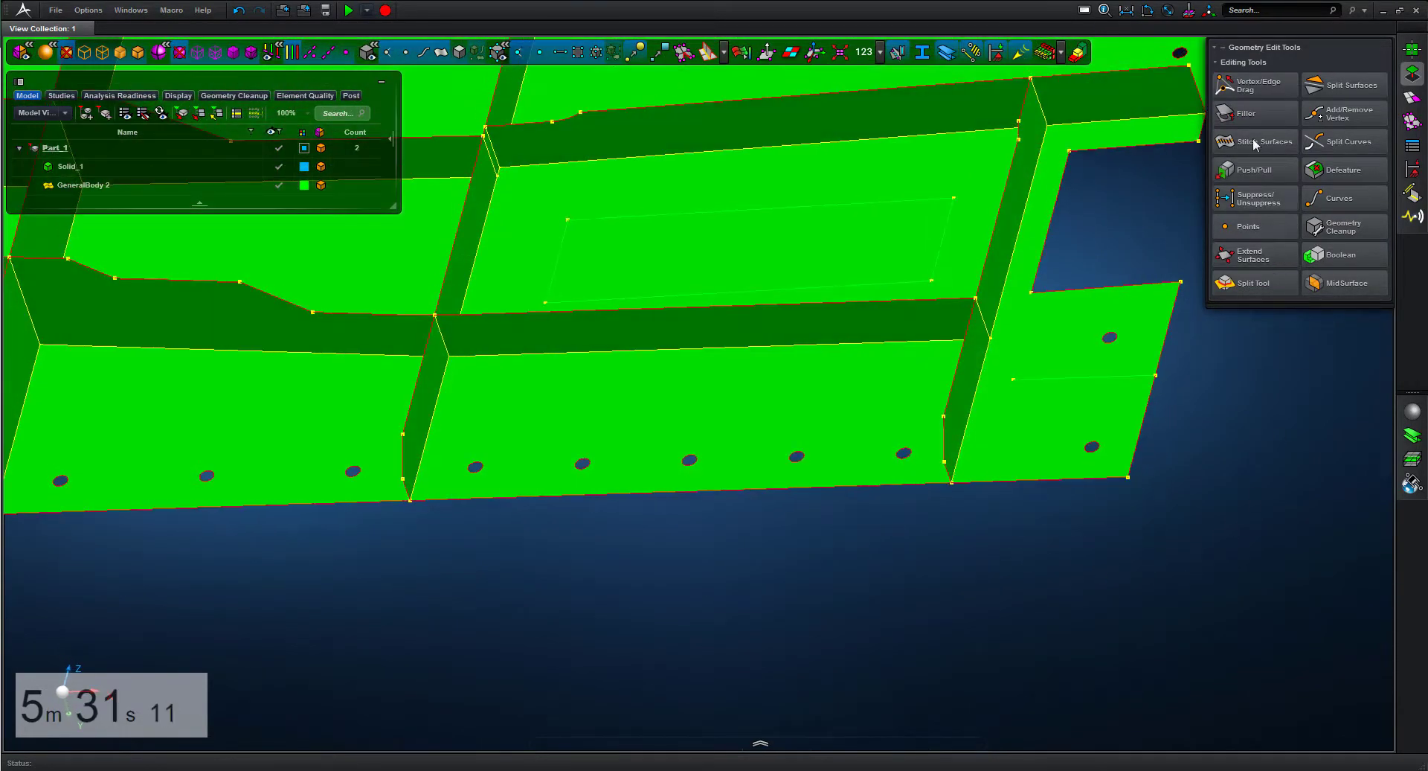
click(1255, 86)
drag(989, 385, 980, 381)
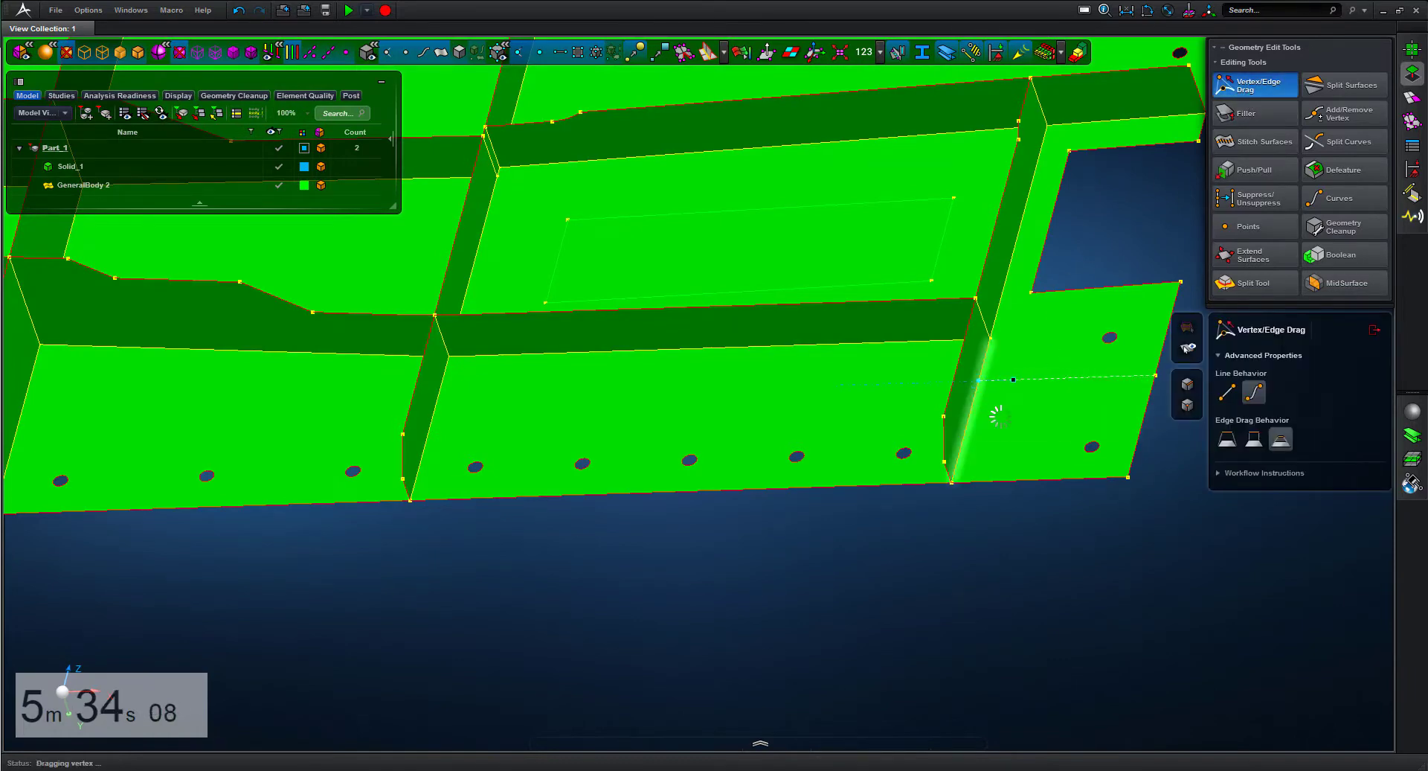
Step: Defeature the short step edge at the free lower end of the stiffener web beside the notch
click(1358, 170)
click(946, 477)
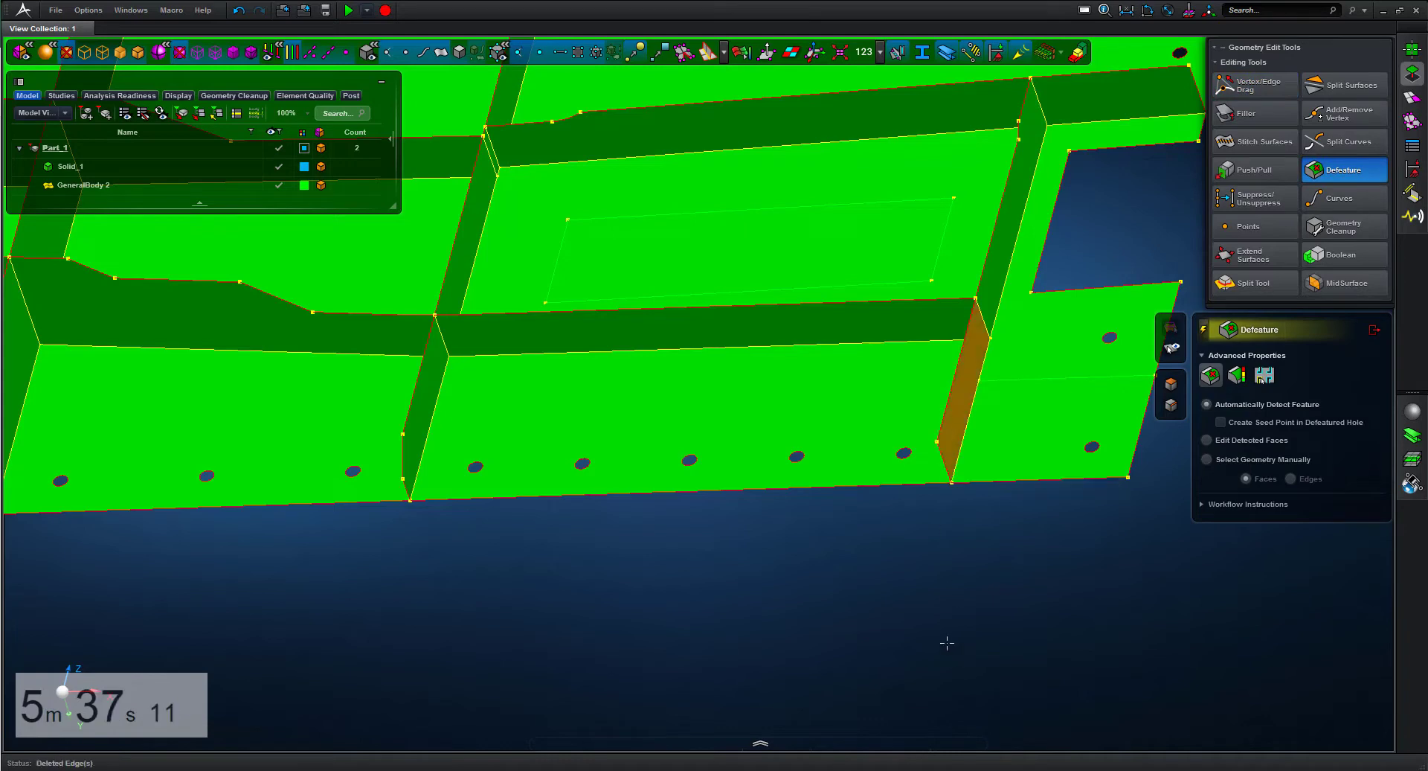
scroll(526, 594, down, 4)
middle_drag(526, 595, 597, 398)
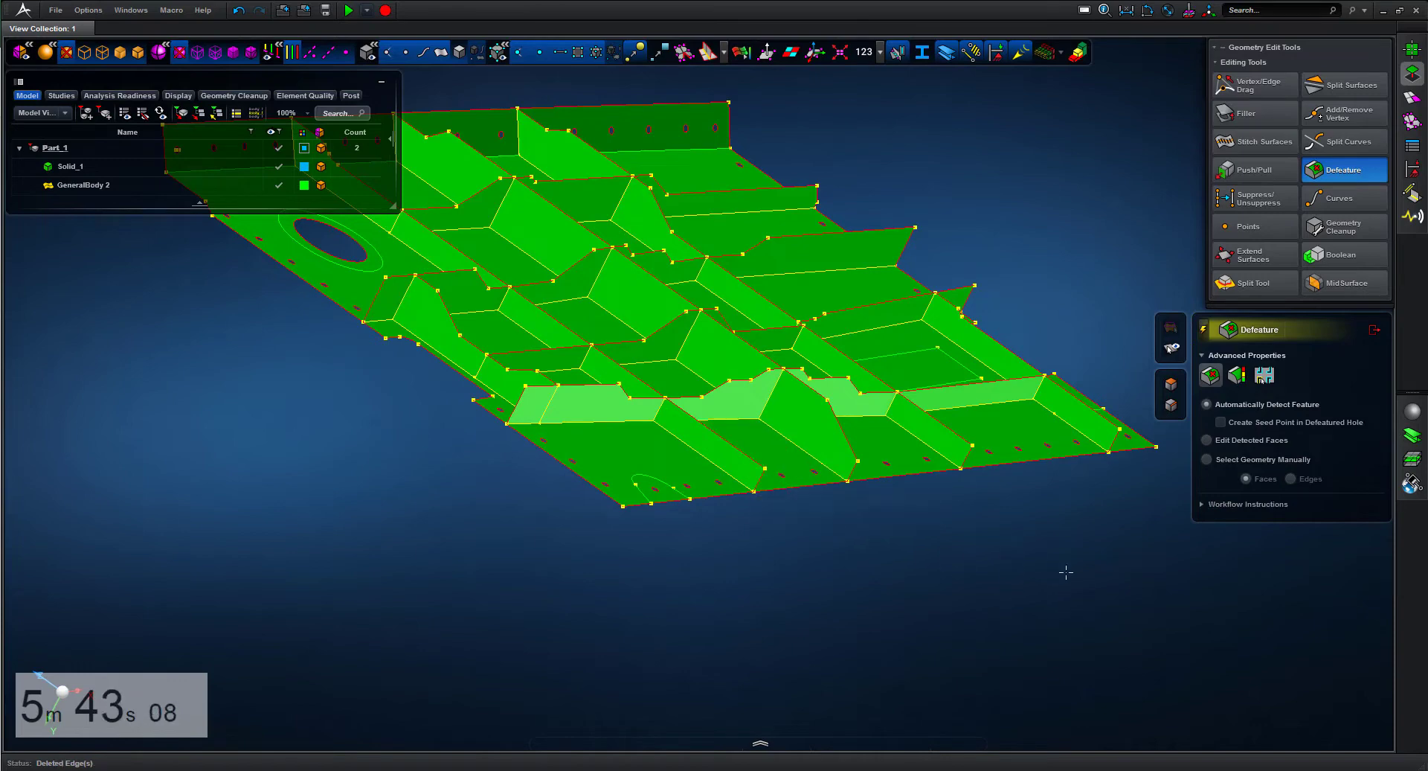
scroll(1033, 558, down, 1)
scroll(1033, 558, down, 1)
click(1374, 330)
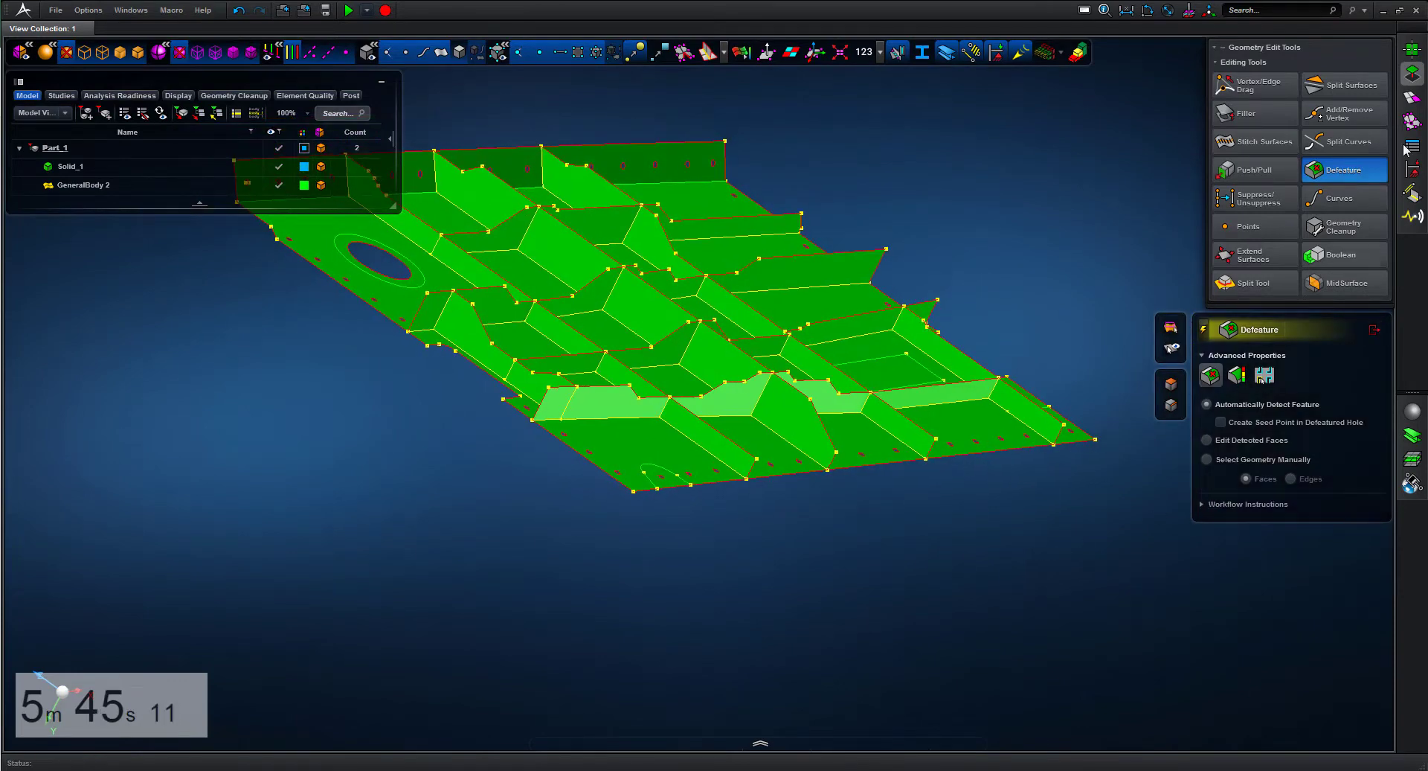
Step: Mesh the whole surface body with a 4.00 mm surface mesh using the automatic mesh method
click(1413, 101)
click(1346, 85)
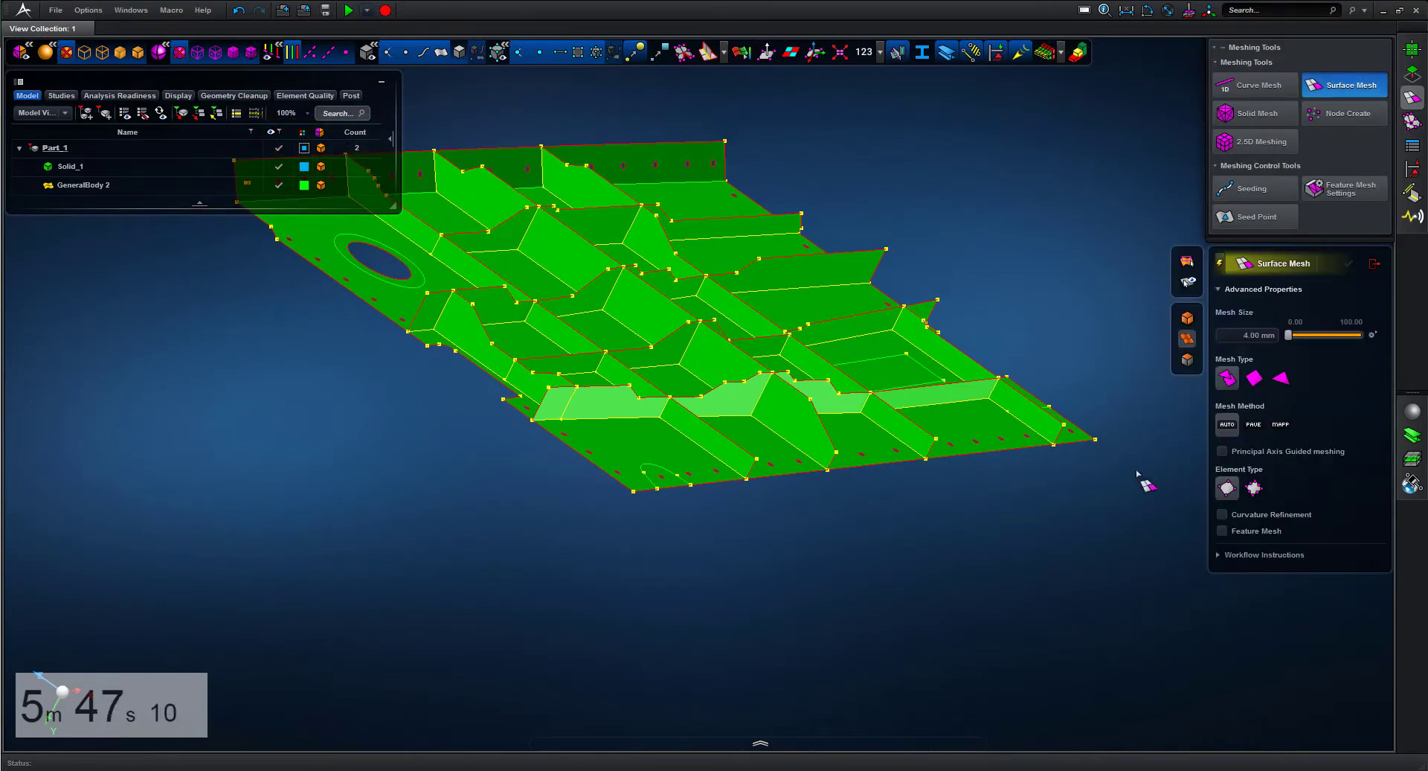
click(922, 456)
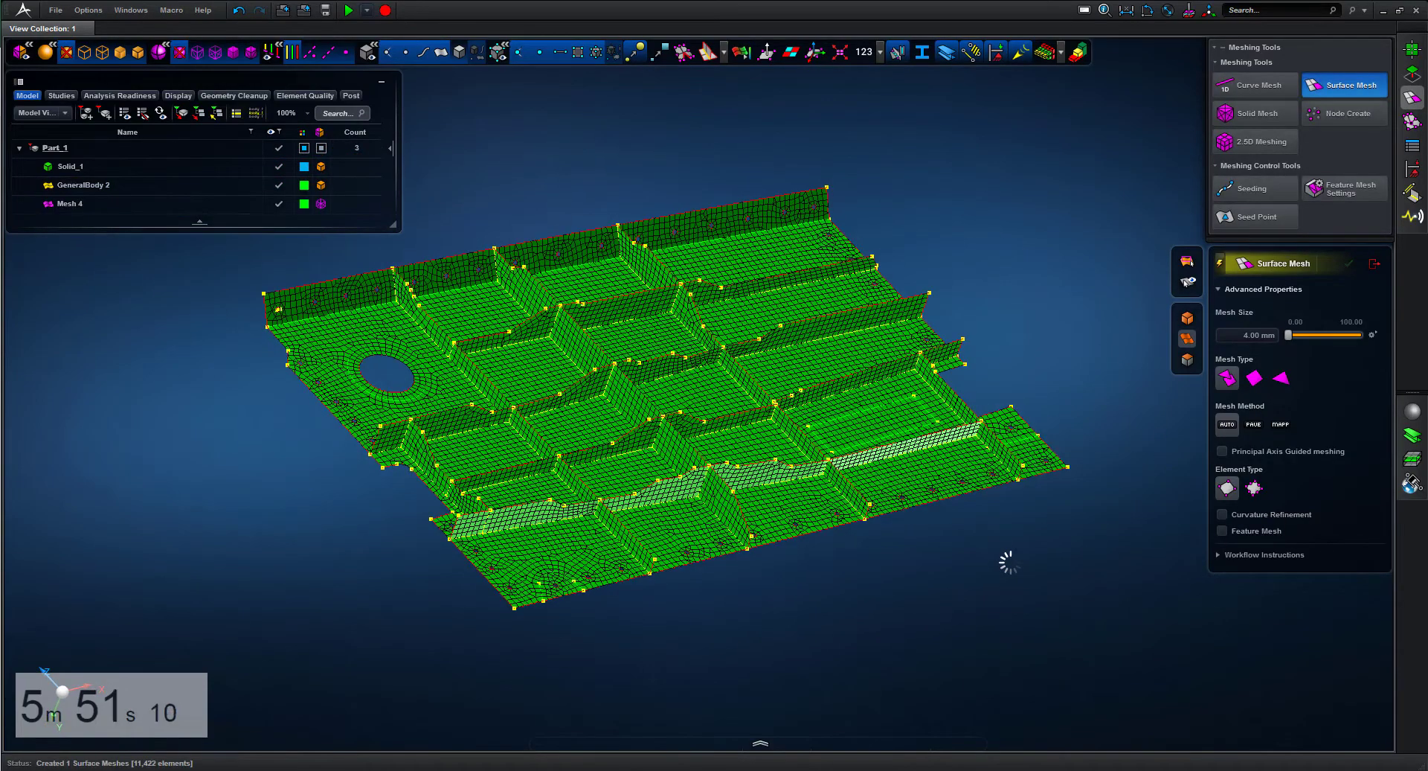
scroll(1013, 598, up, 1)
mouse_move(1084, 239)
middle_down()
mouse_move(1075, 262)
mouse_move(1070, 236)
middle_up()
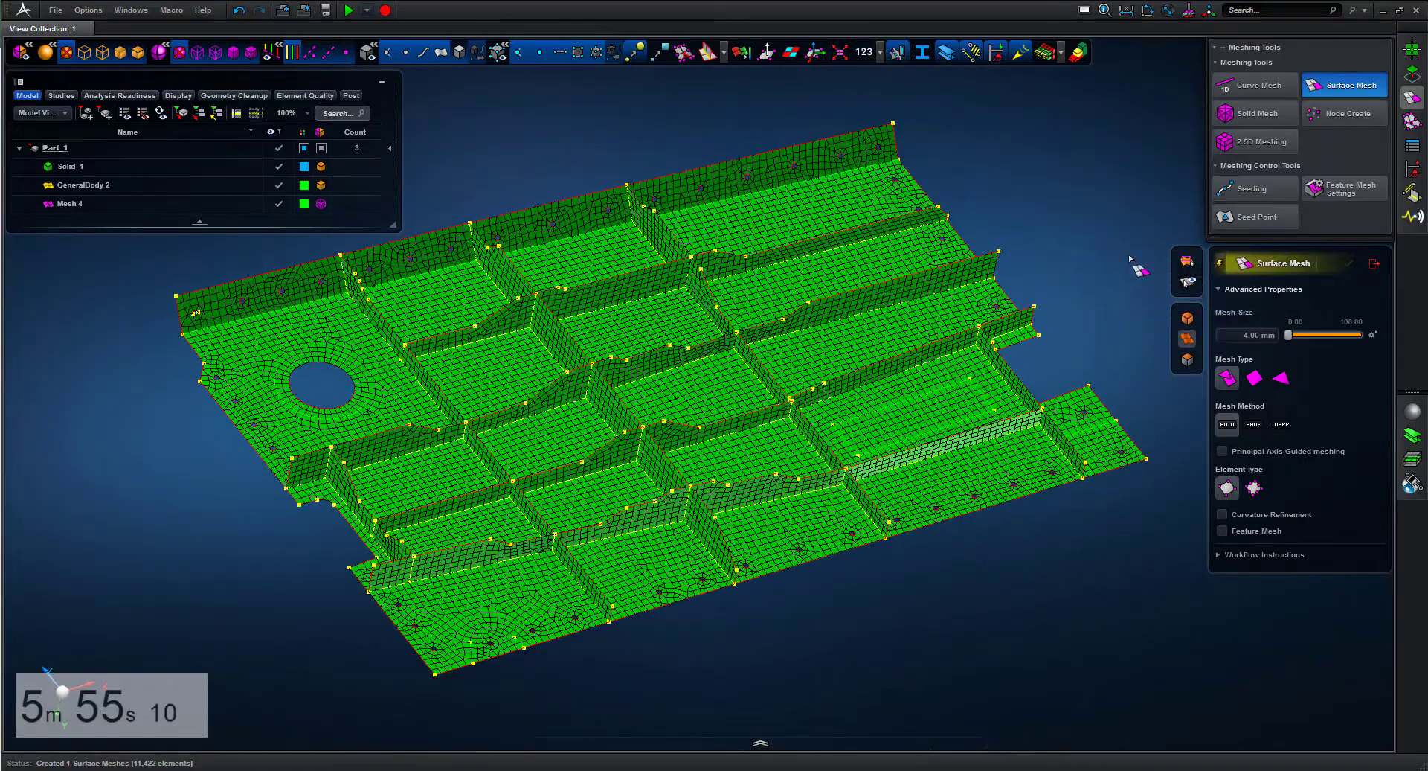
Step: Defeature all 2D holes with diameters between 3.25 and 19.41, creating seed points in the defeatured holes
click(1411, 73)
click(1348, 171)
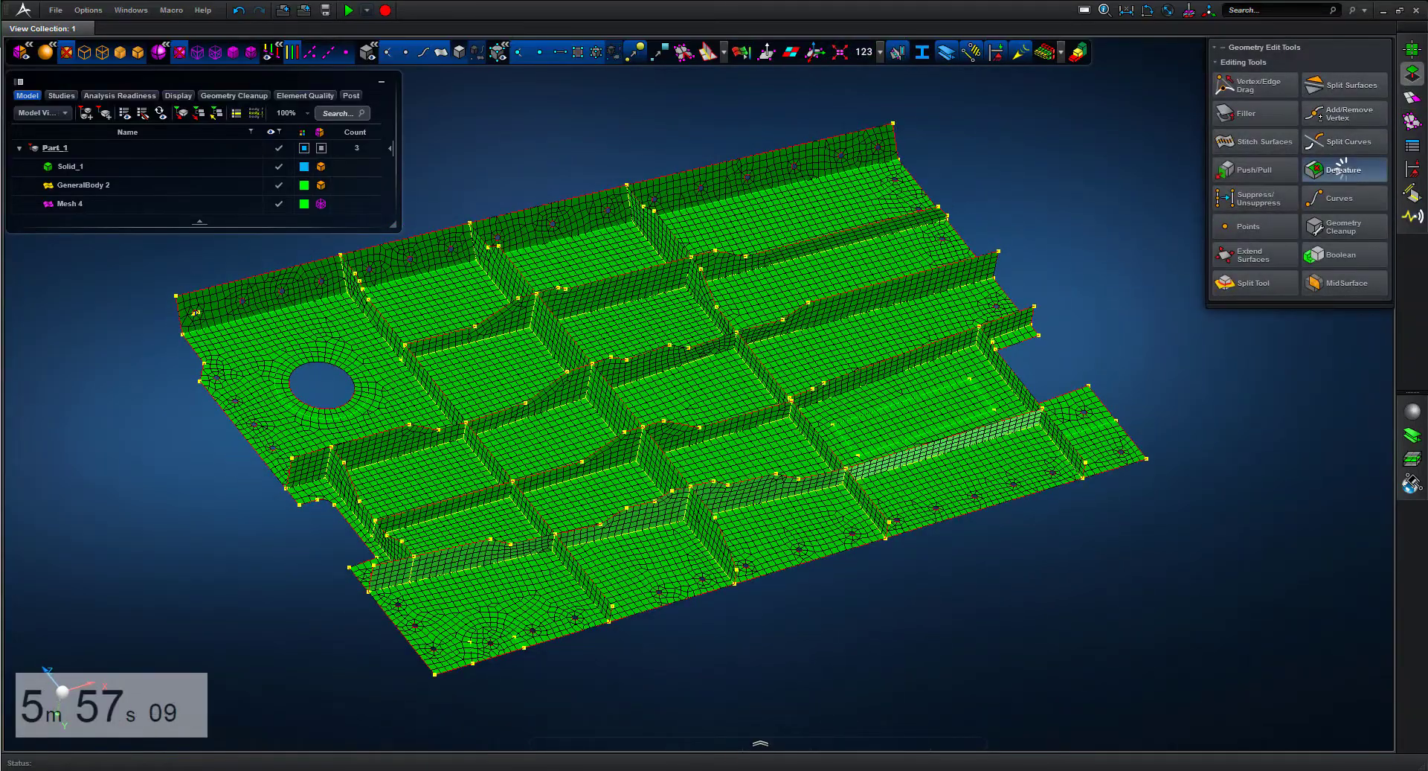
click(1237, 376)
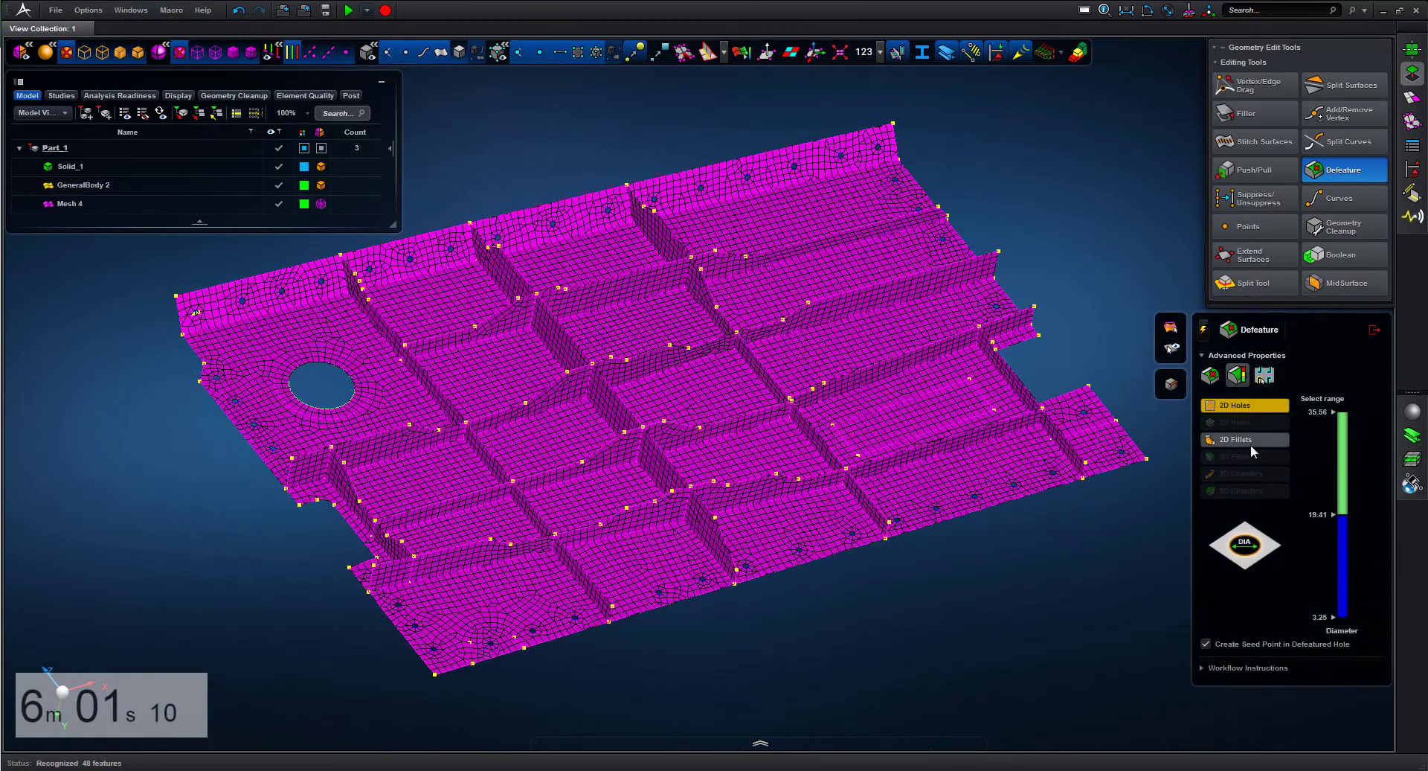
click(1342, 551)
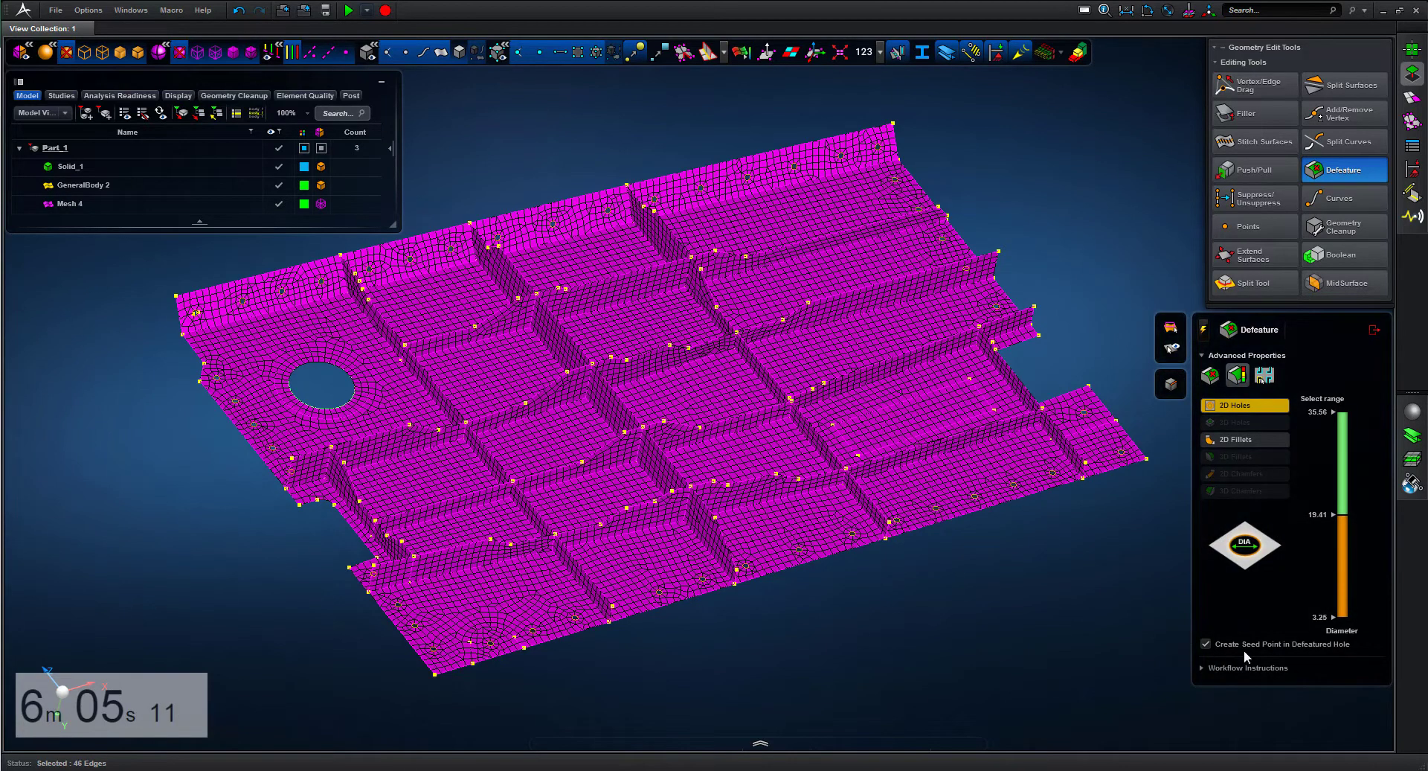
middle_click(1082, 263)
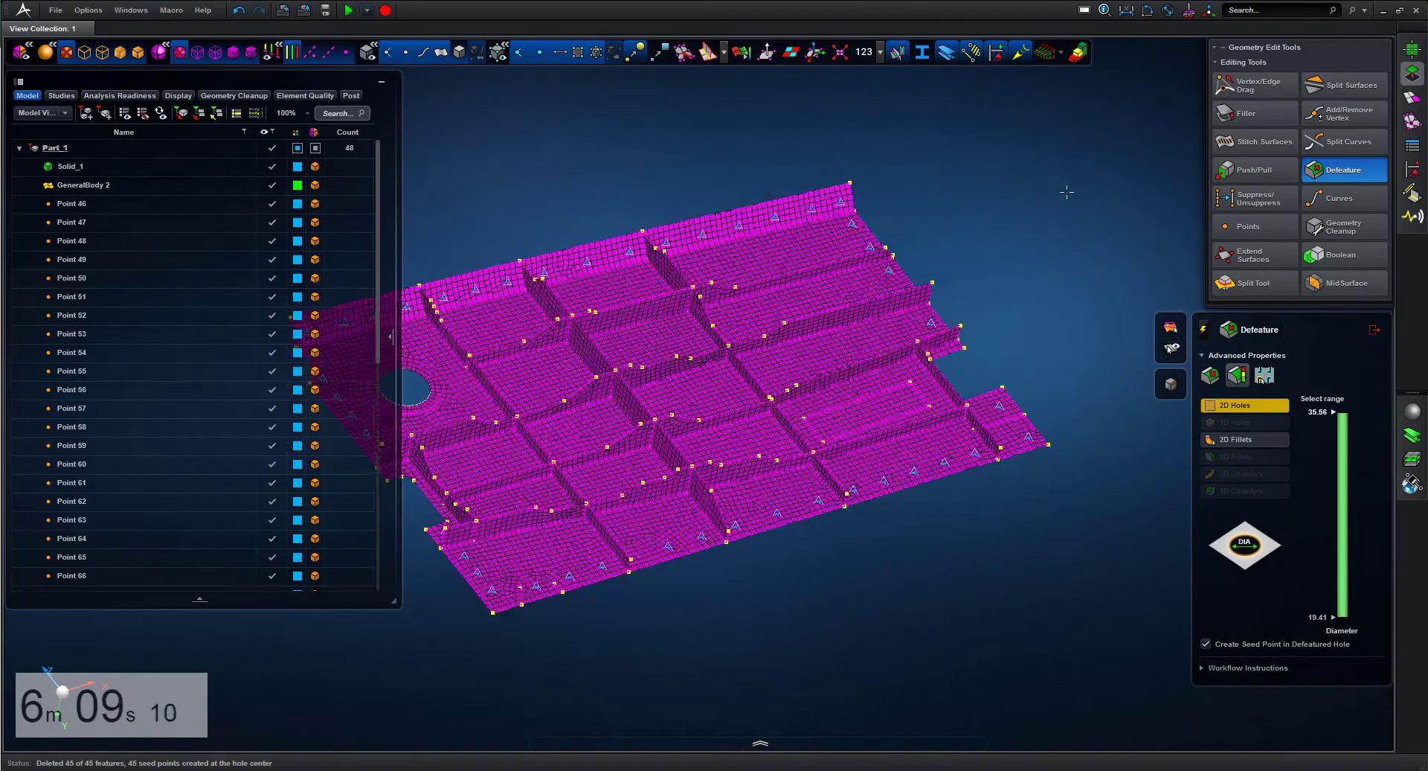
click(1373, 330)
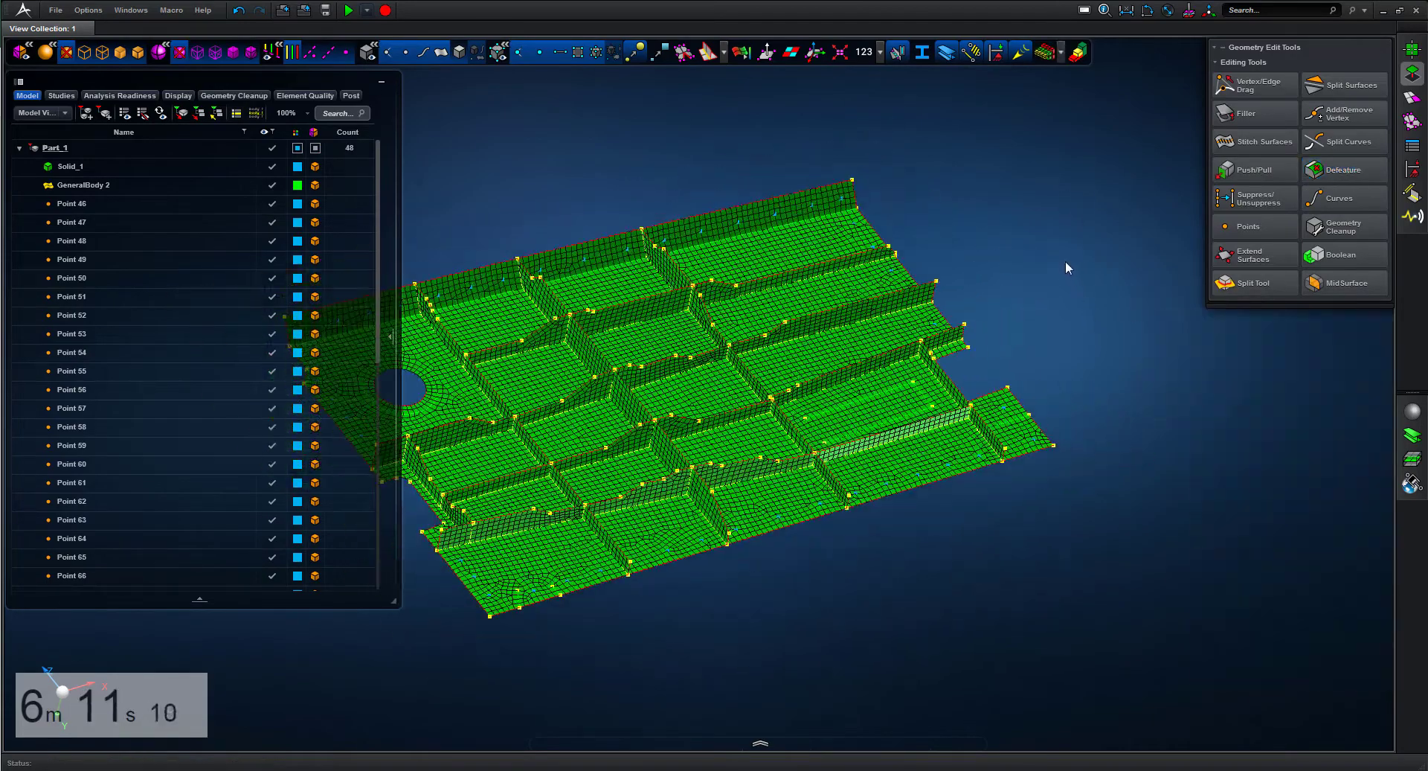
Step: Try to recolour all the hole seed points, Point 46 through Point 90, red
click(85, 199)
drag(379, 190, 380, 498)
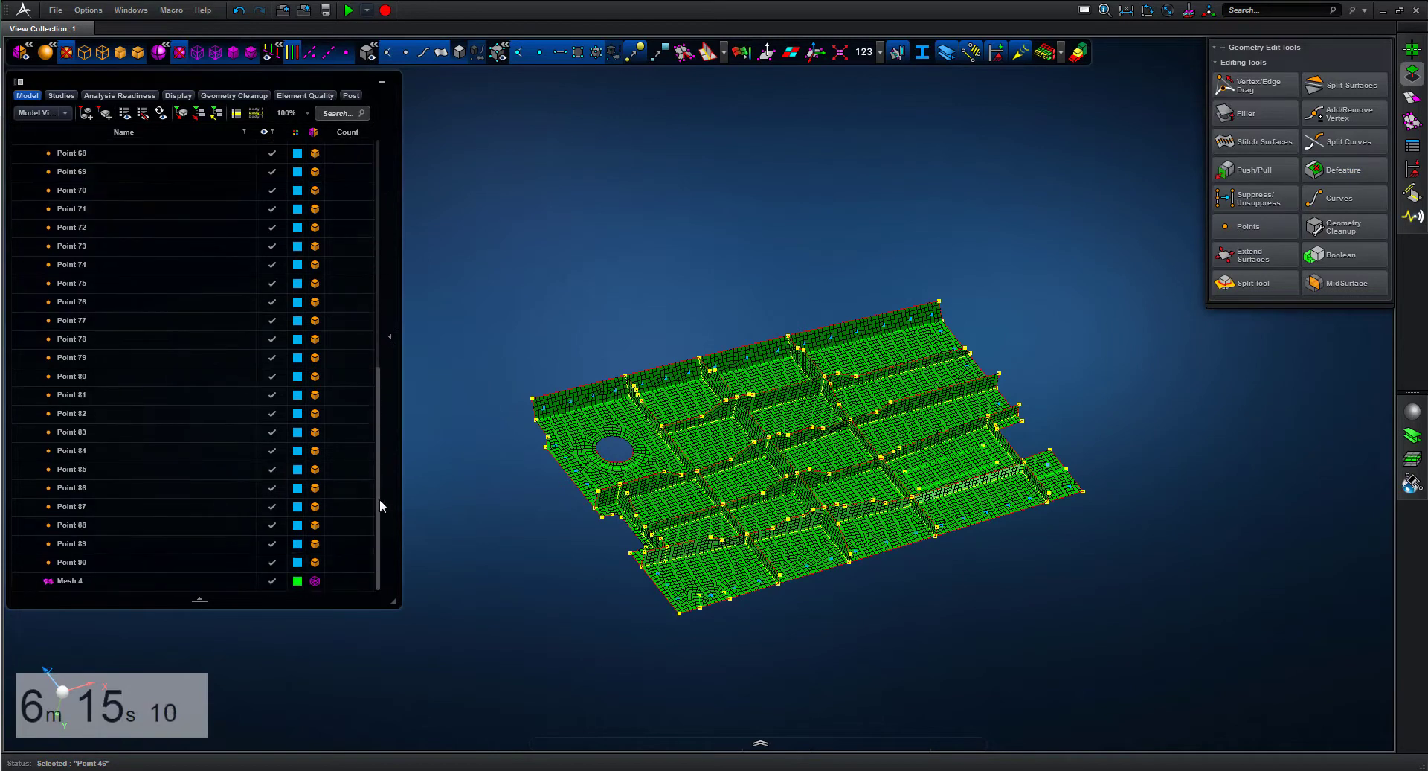
shift+click(118, 559)
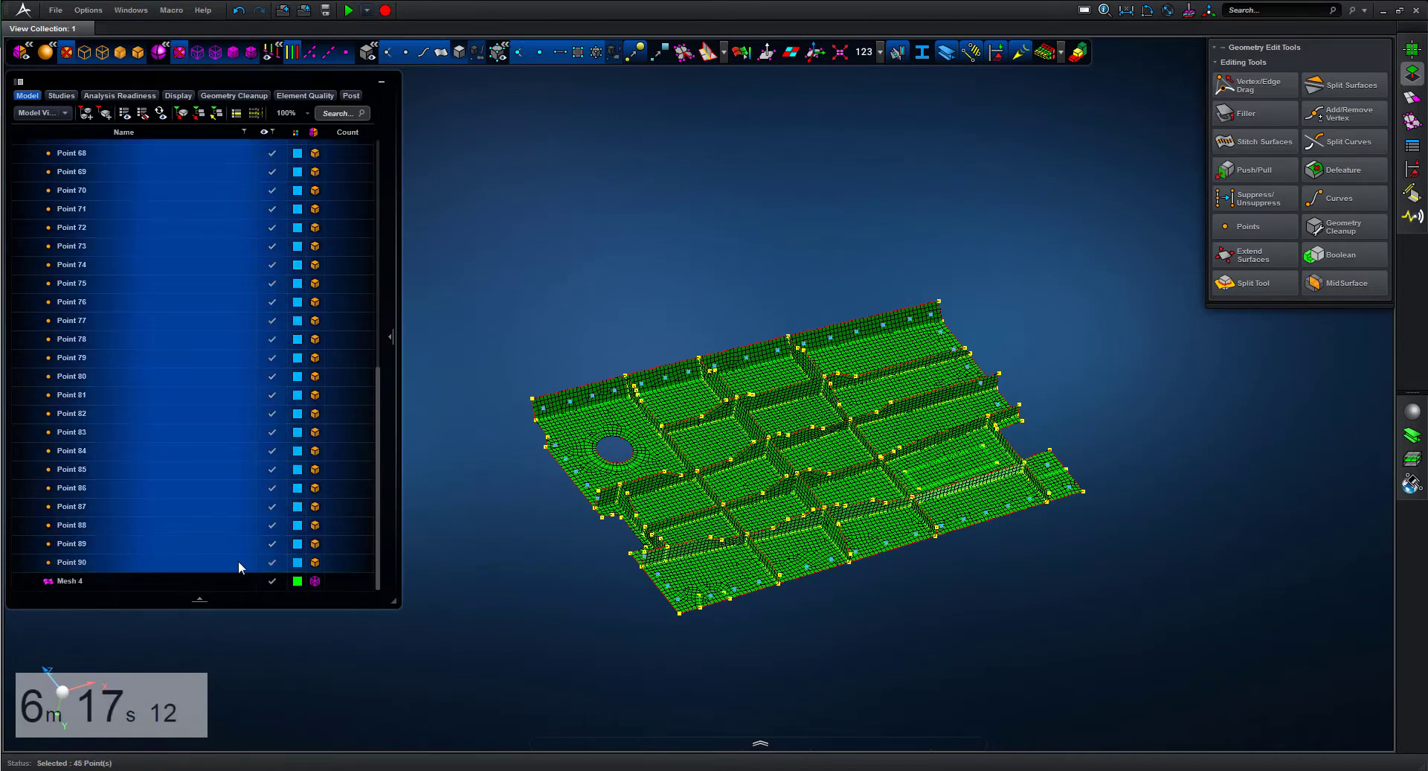
click(297, 563)
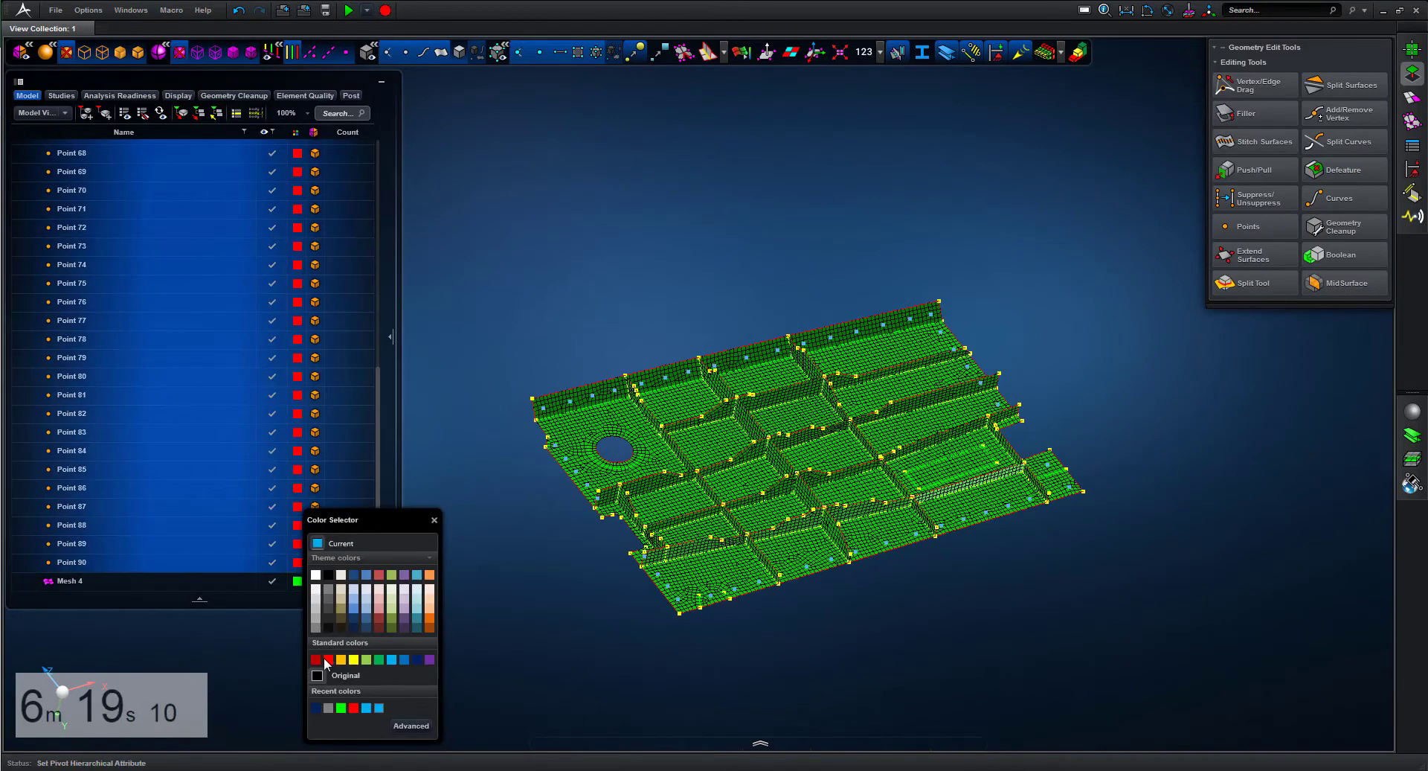
Step: Recolour GeneralBody 2 and Mesh 4 grey so the seed points stand out
click(183, 574)
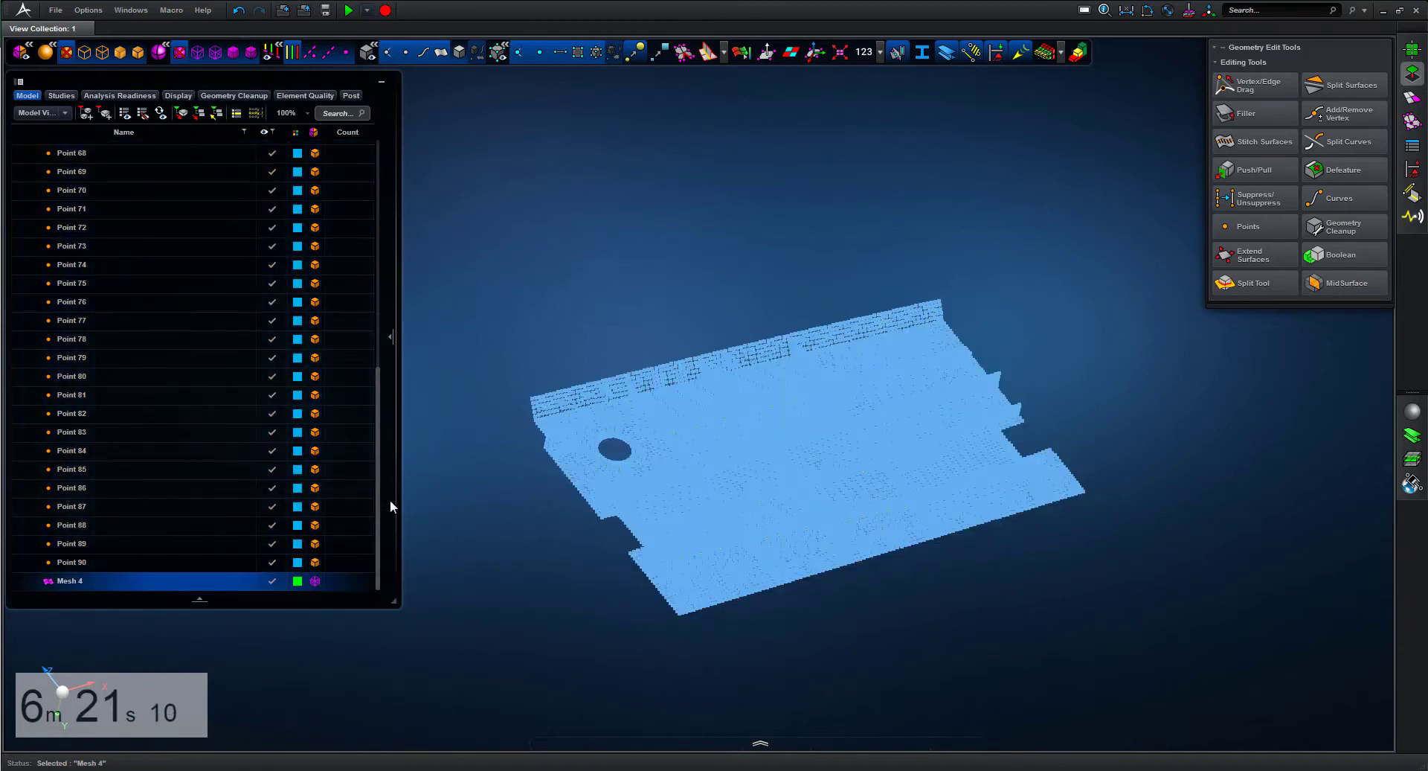
drag(378, 390, 384, 154)
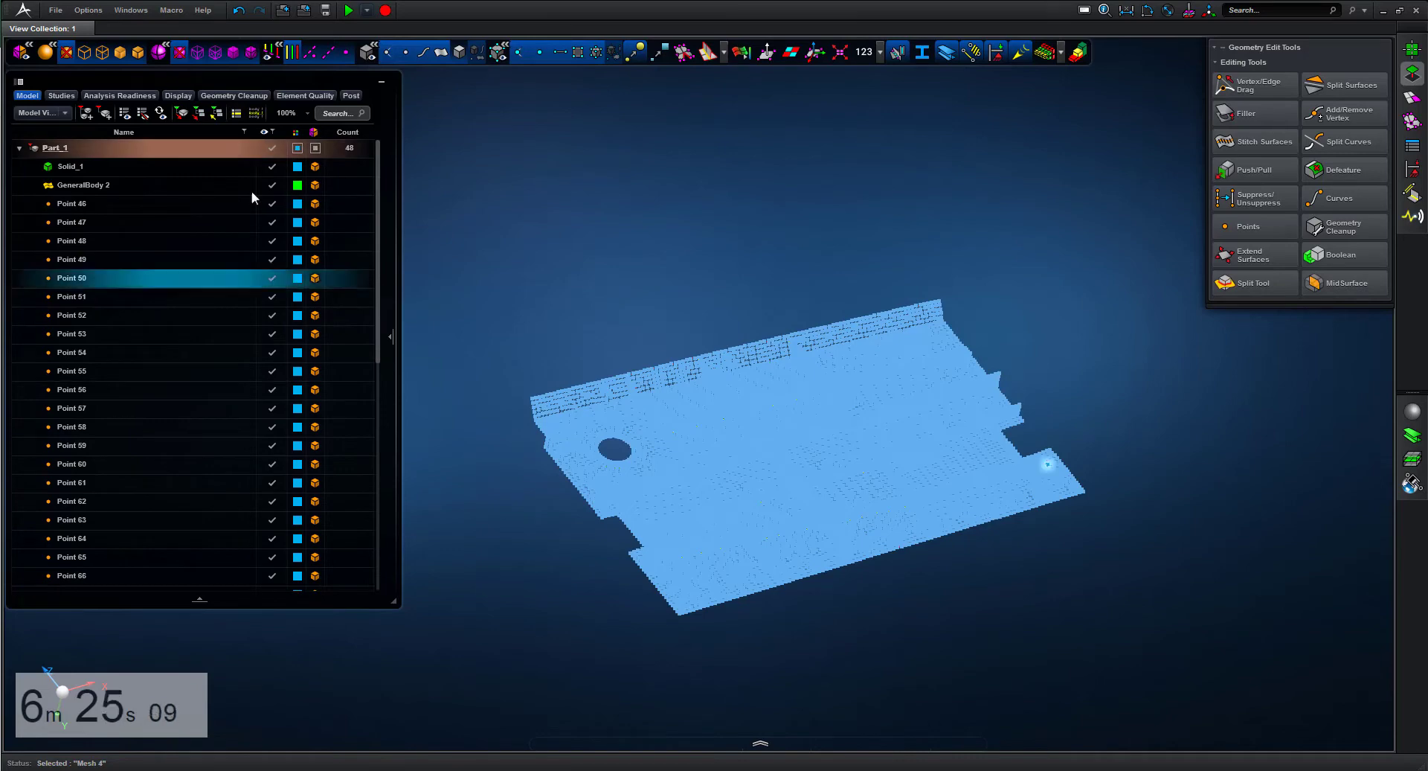
ctrl+click(205, 184)
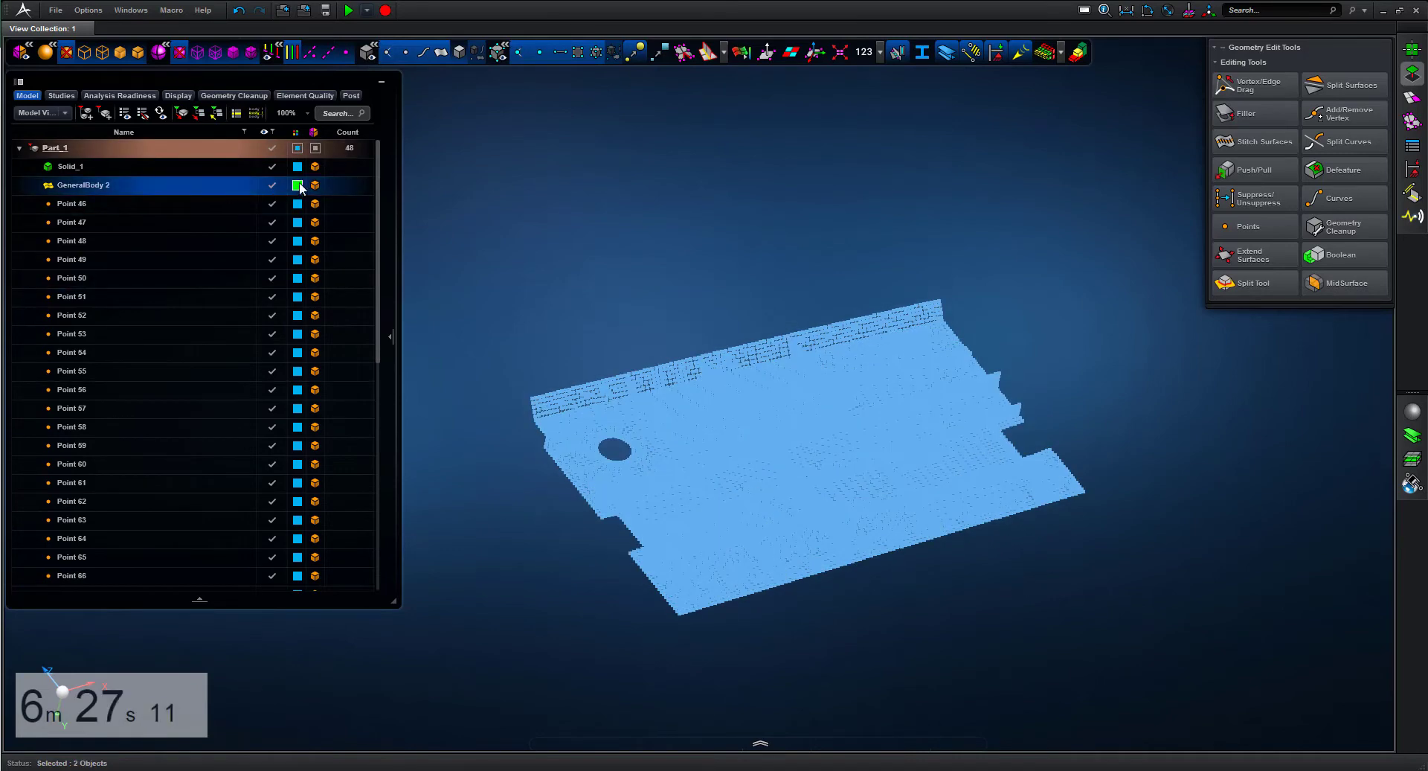
click(298, 185)
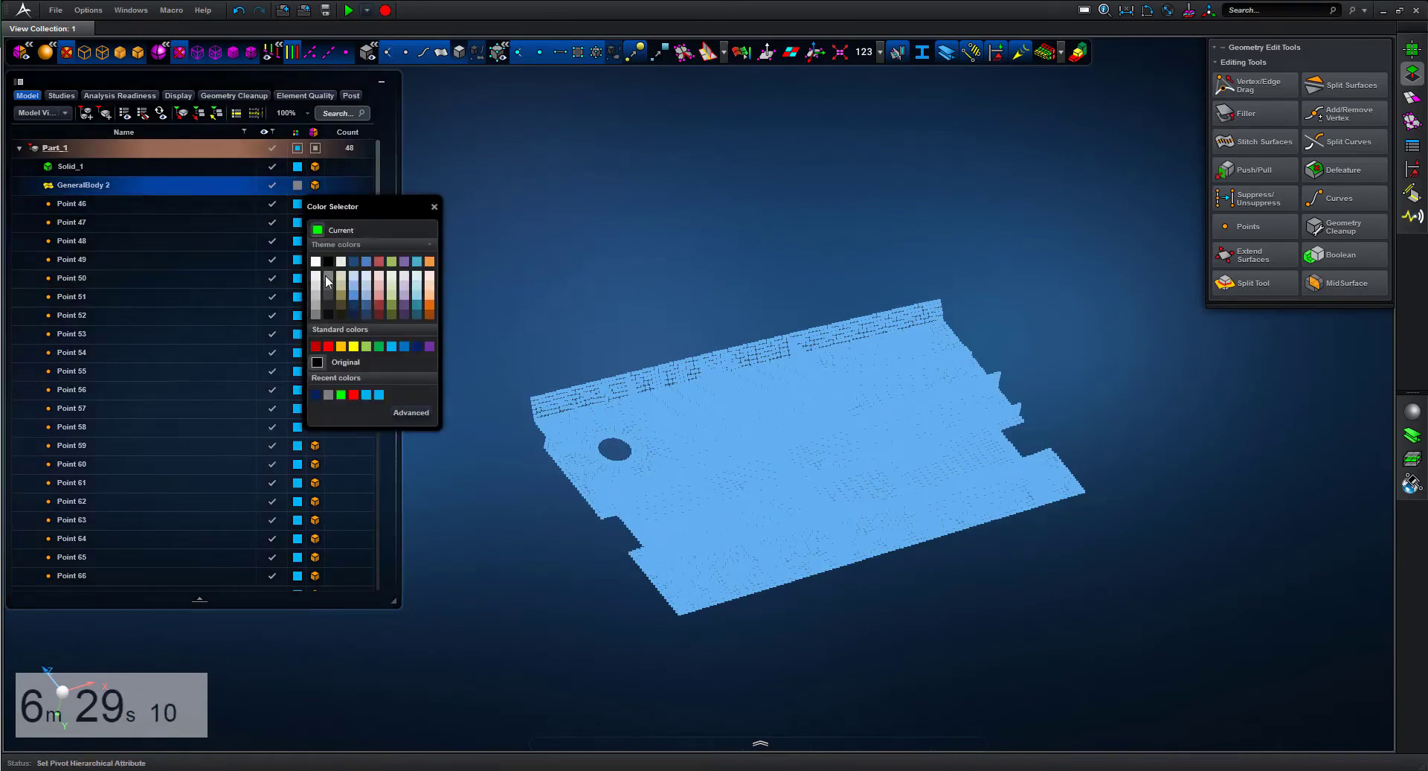
click(324, 274)
click(471, 248)
Step: Remesh the long edge flange faces beside the large hole with 4.00 mm quad elements using the mapped mesh method
scroll(494, 255, up, 2)
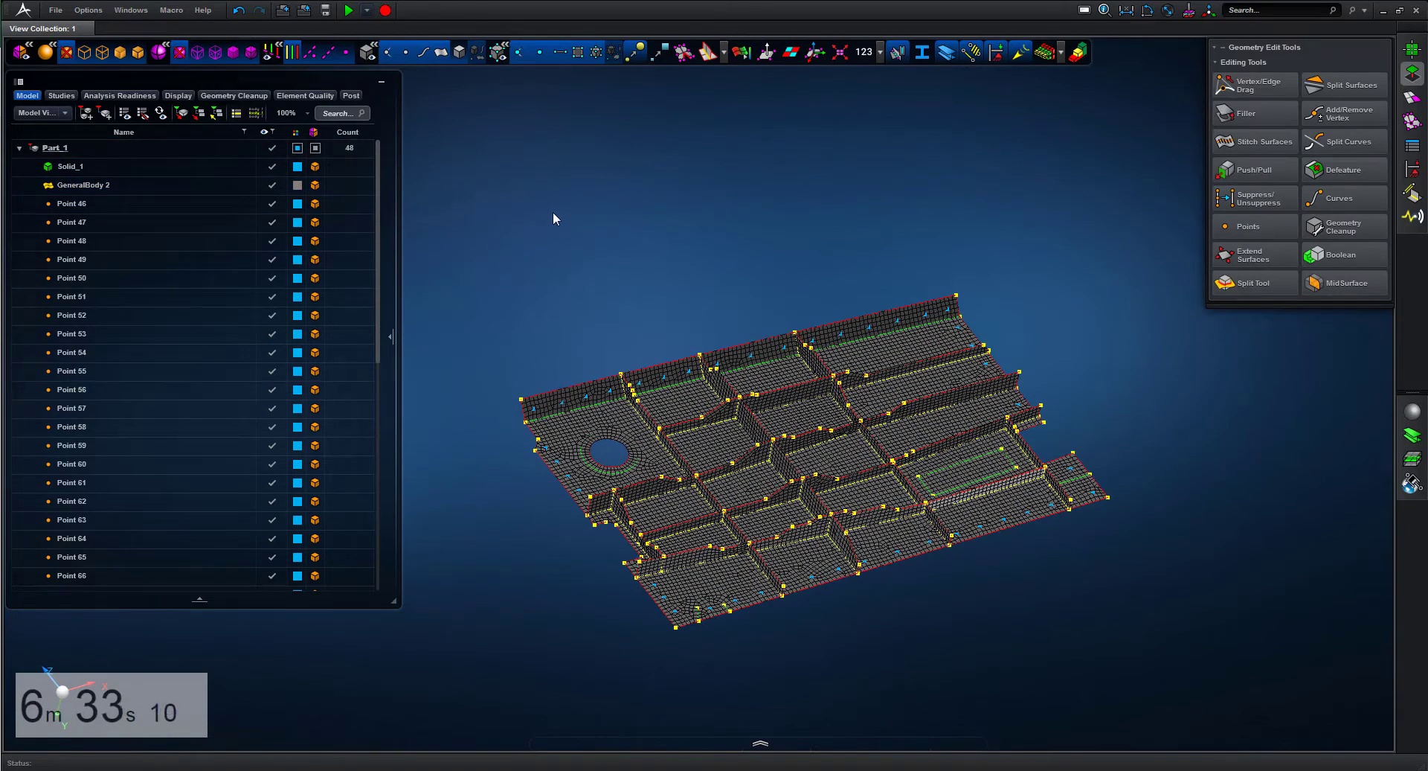
click(1413, 98)
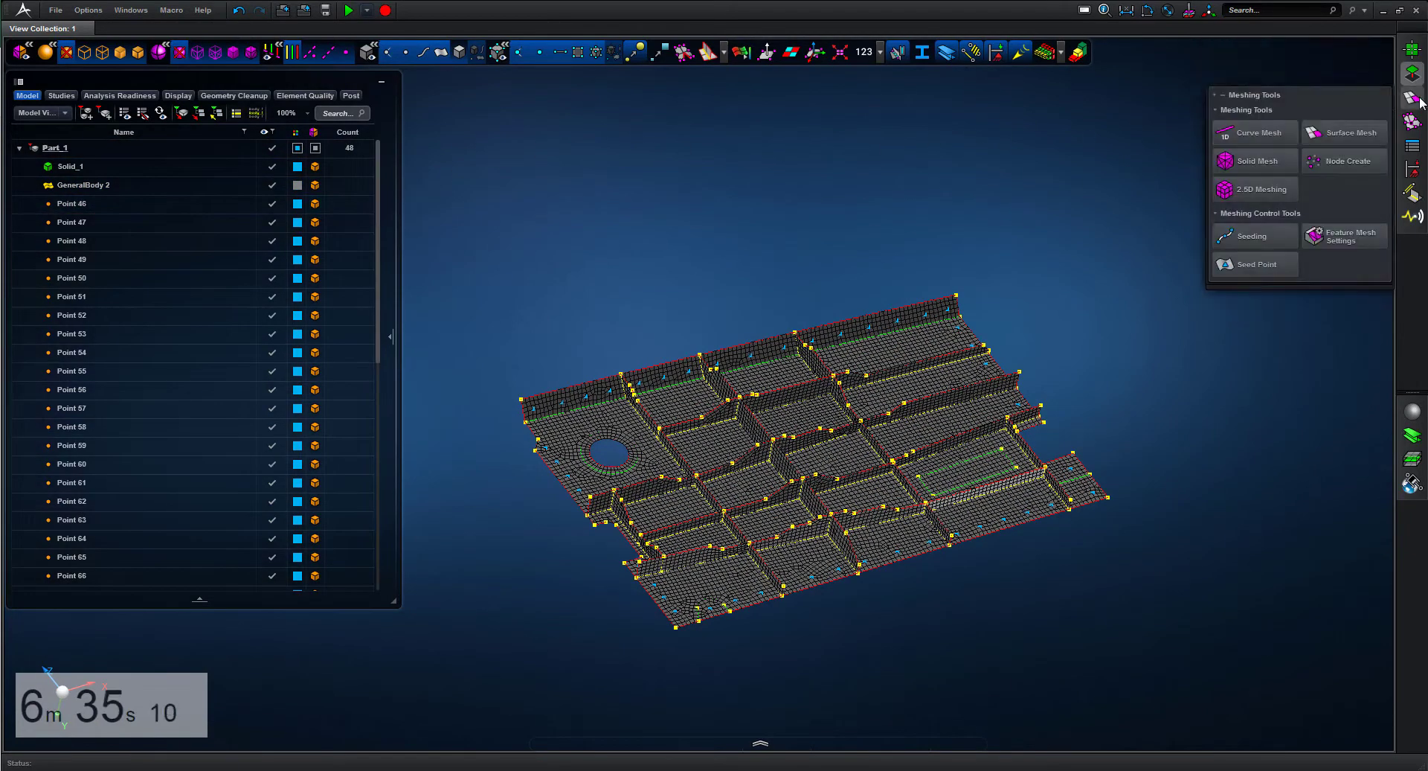
click(1332, 87)
click(1255, 378)
click(1280, 424)
right_drag(1072, 271, 1074, 301)
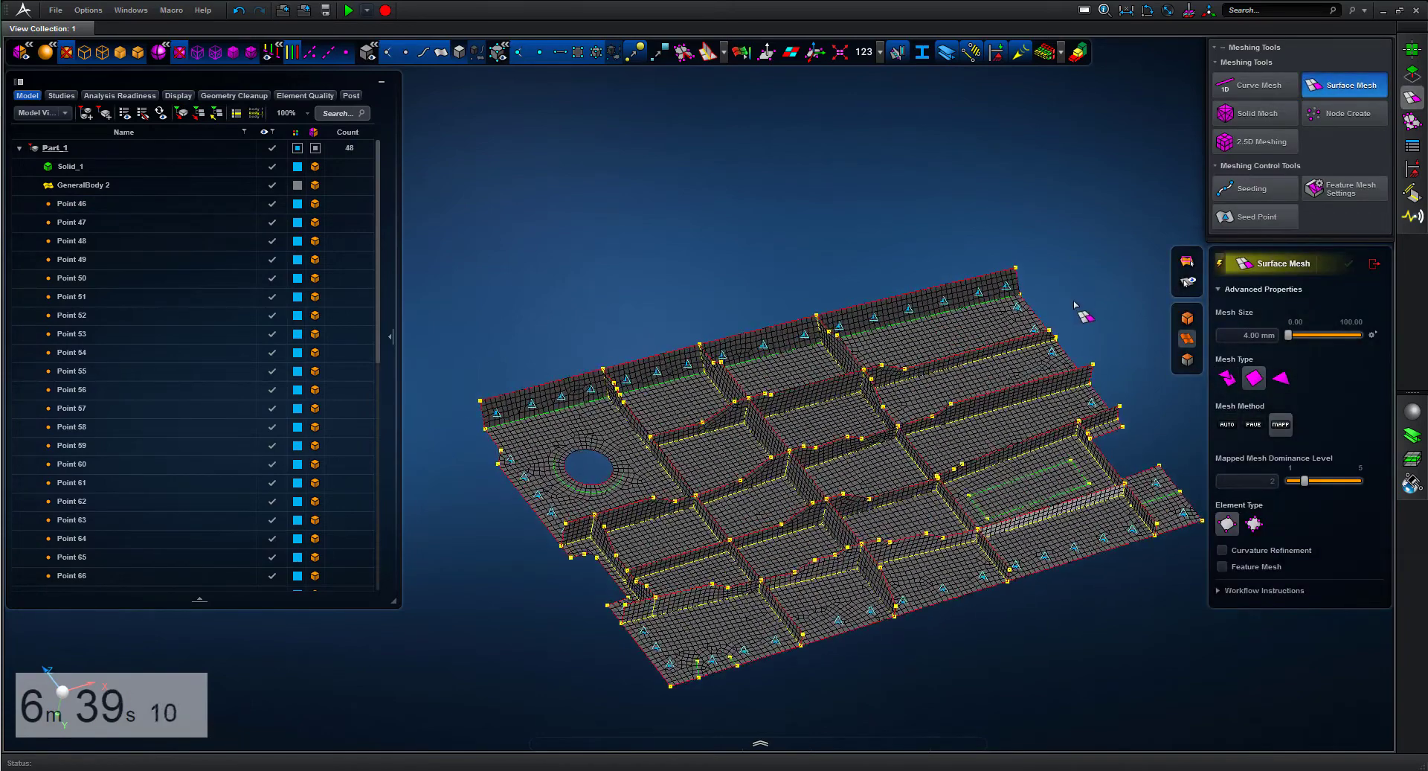
middle_drag(1074, 301, 954, 221)
middle_drag(705, 203, 863, 212)
scroll(868, 214, up, 2)
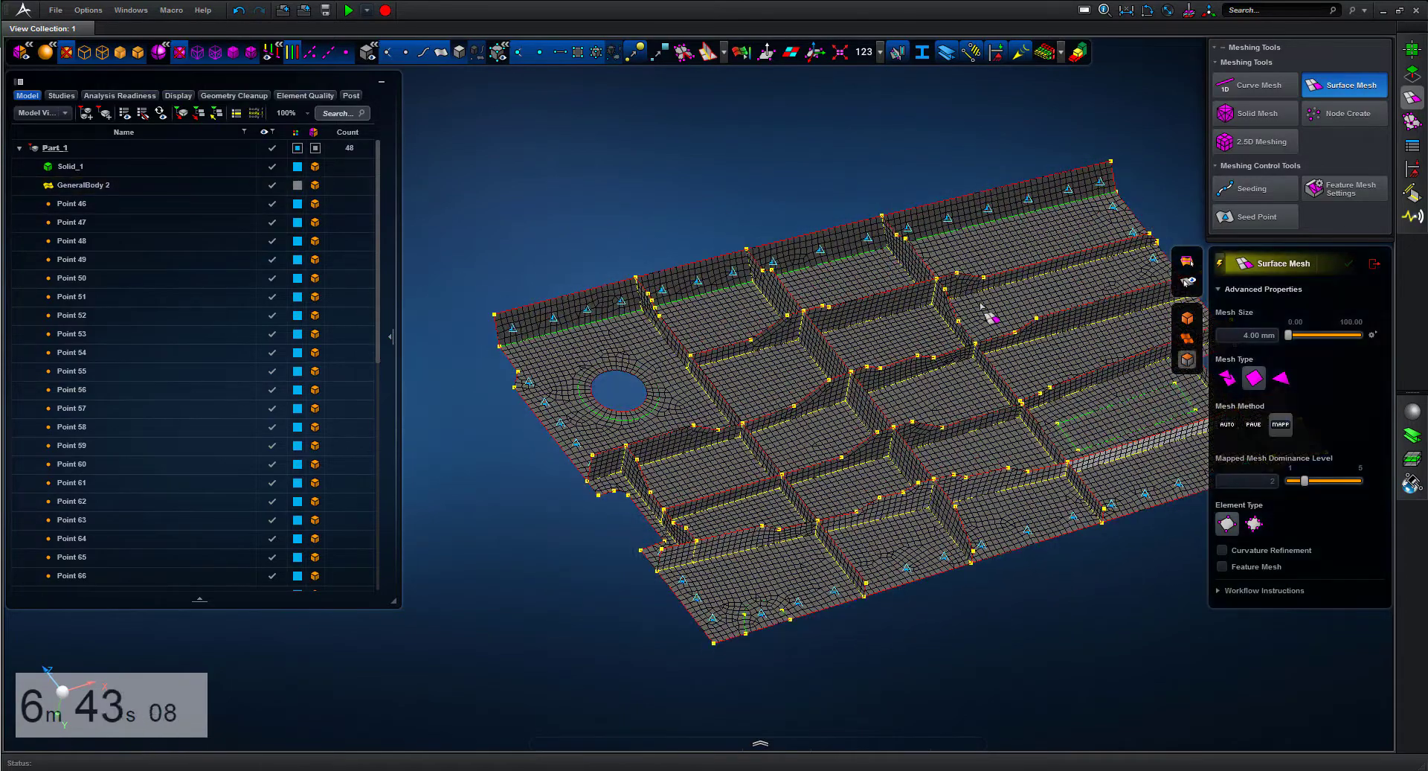
click(831, 243)
click(699, 280)
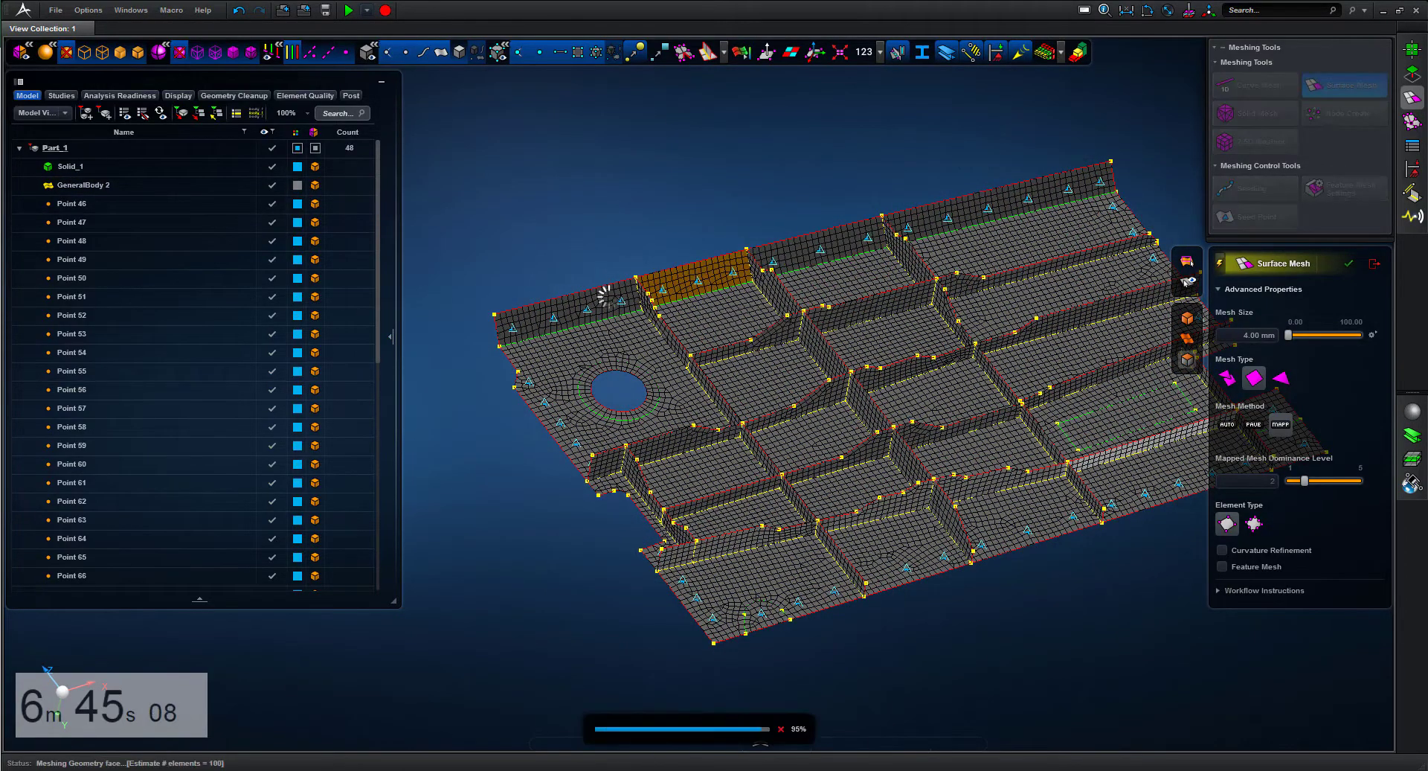
click(594, 305)
Step: Remesh further individual faces toward the rib's opposite long edge with the same mapped quad settings
middle_drag(577, 211, 568, 286)
click(565, 320)
middle_drag(551, 192, 535, 89)
scroll(618, 420, up, 2)
click(644, 482)
middle_drag(934, 583, 616, 478)
click(618, 480)
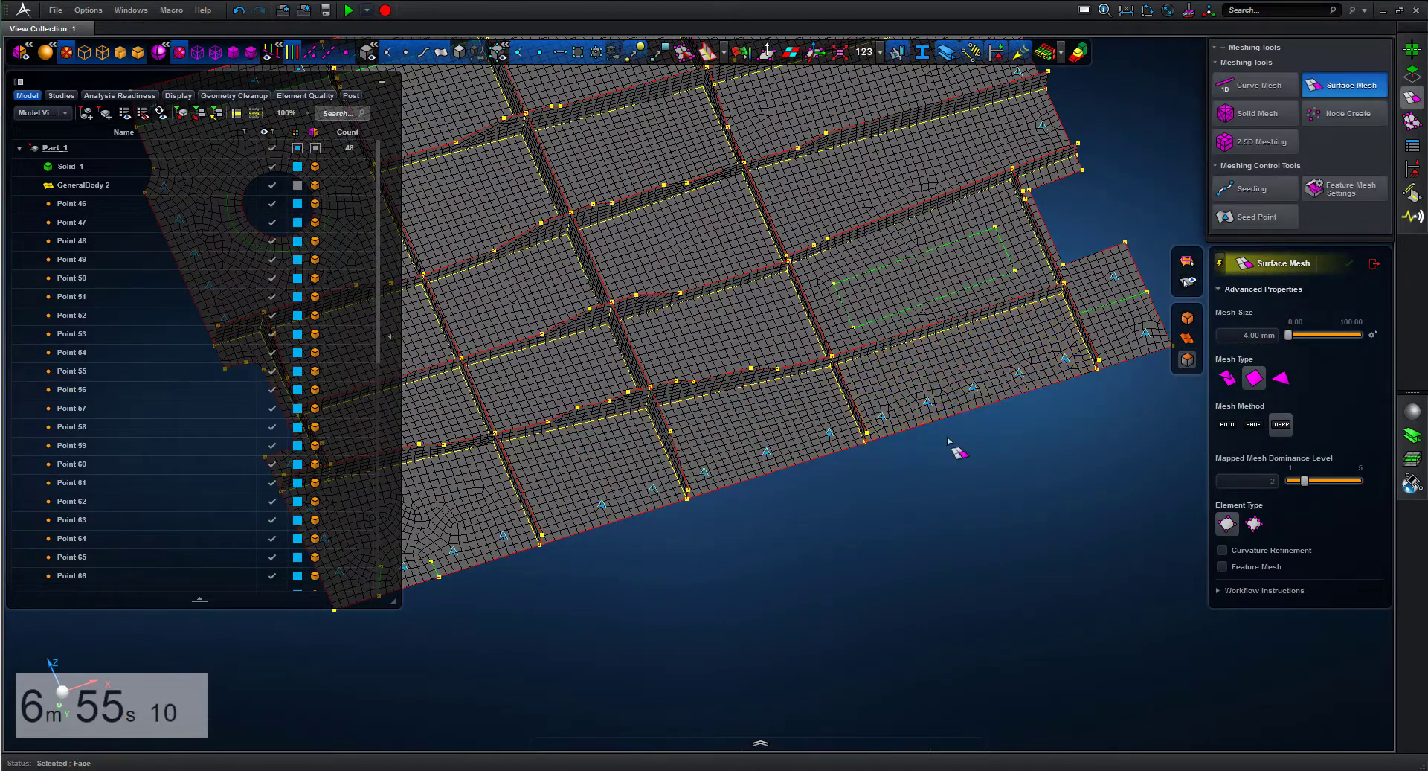
Step: Remesh the bay faces along the notched end of the rib with mapped 4.00 mm quads and finish surface meshing
middle_drag(1013, 414, 930, 525)
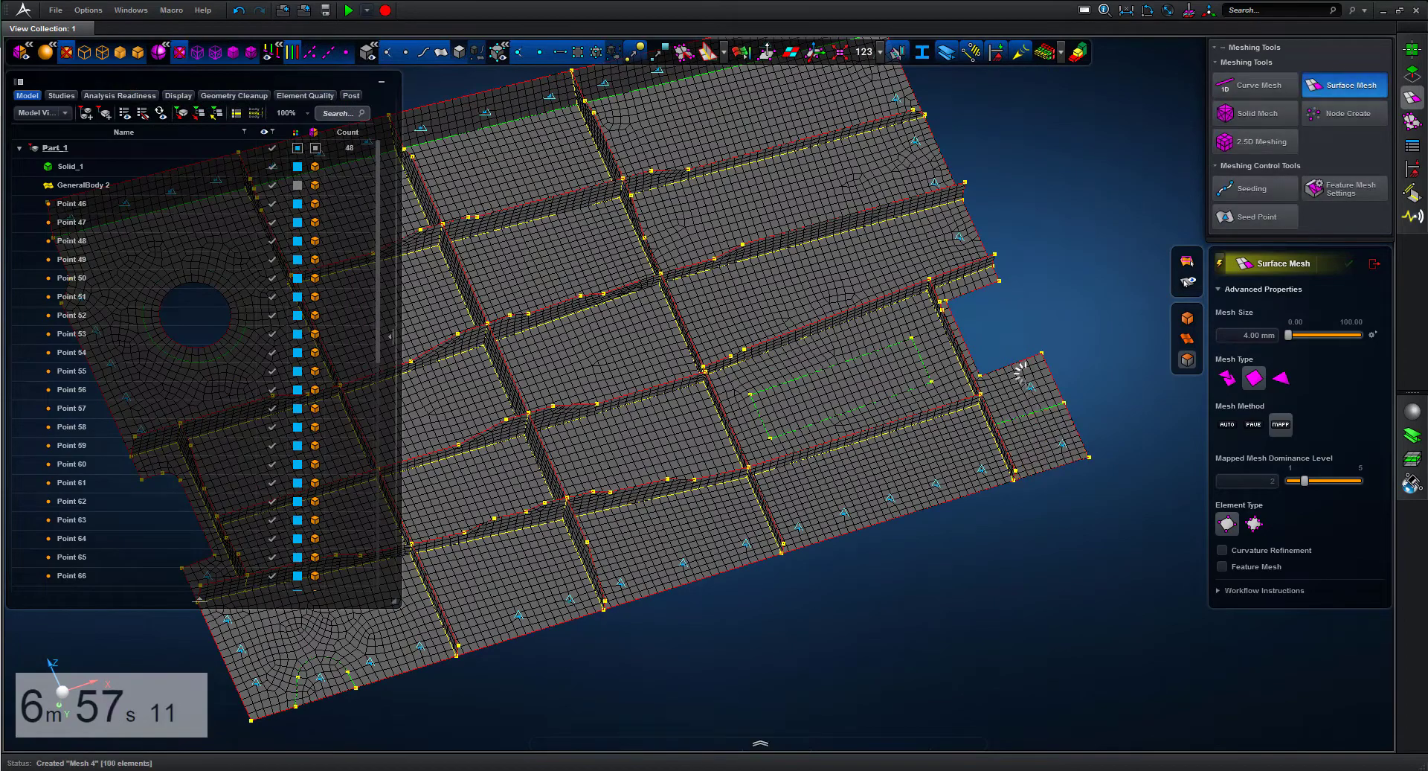
click(1006, 388)
middle_drag(1003, 392, 885, 563)
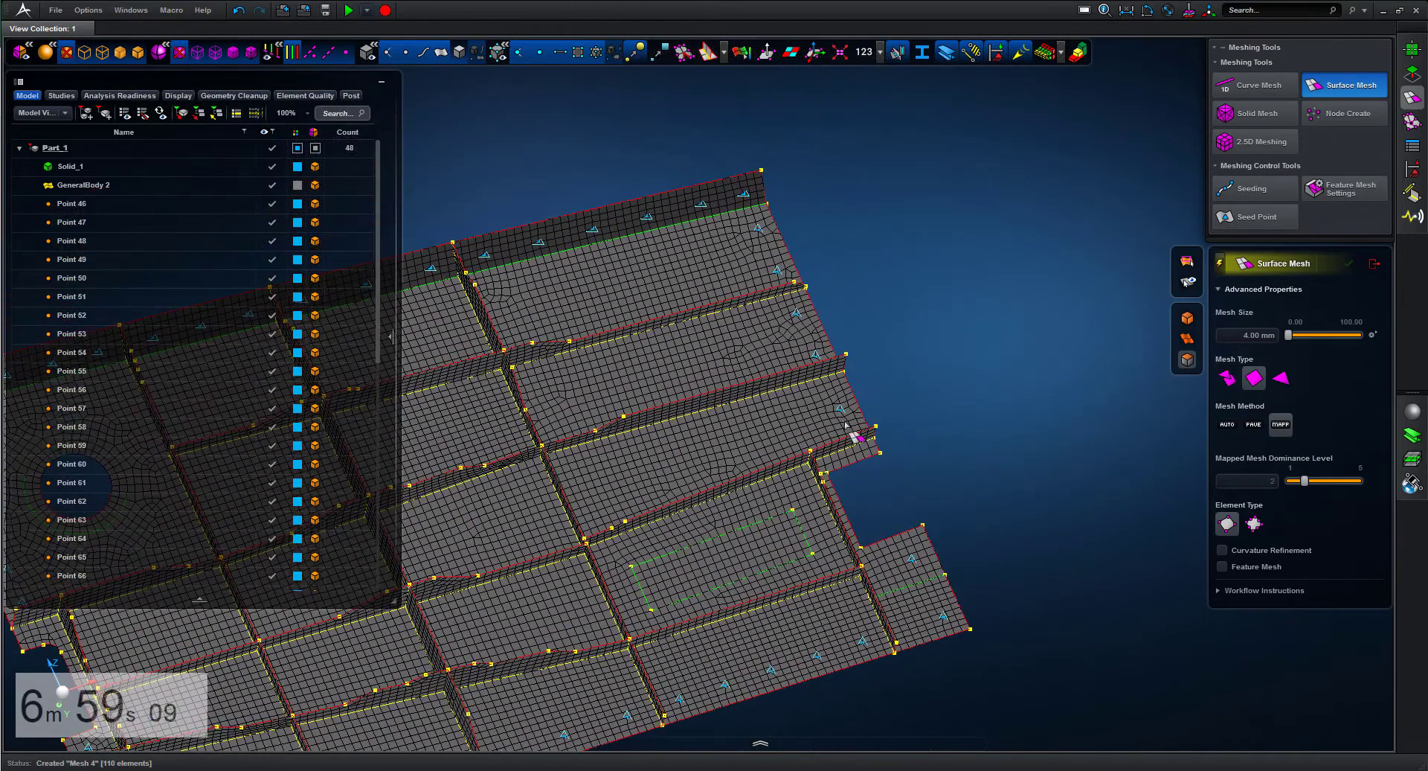
click(785, 340)
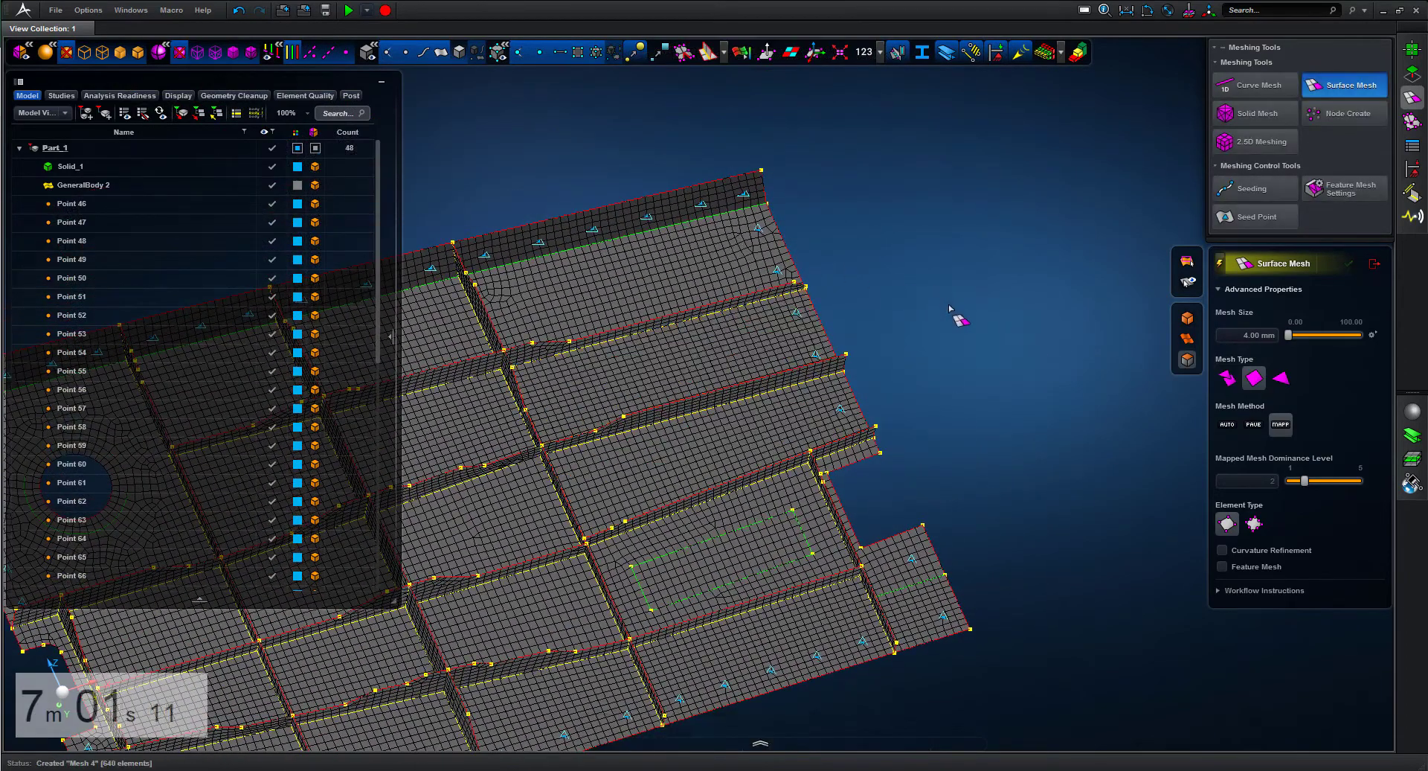
click(745, 250)
middle_drag(952, 312, 970, 217)
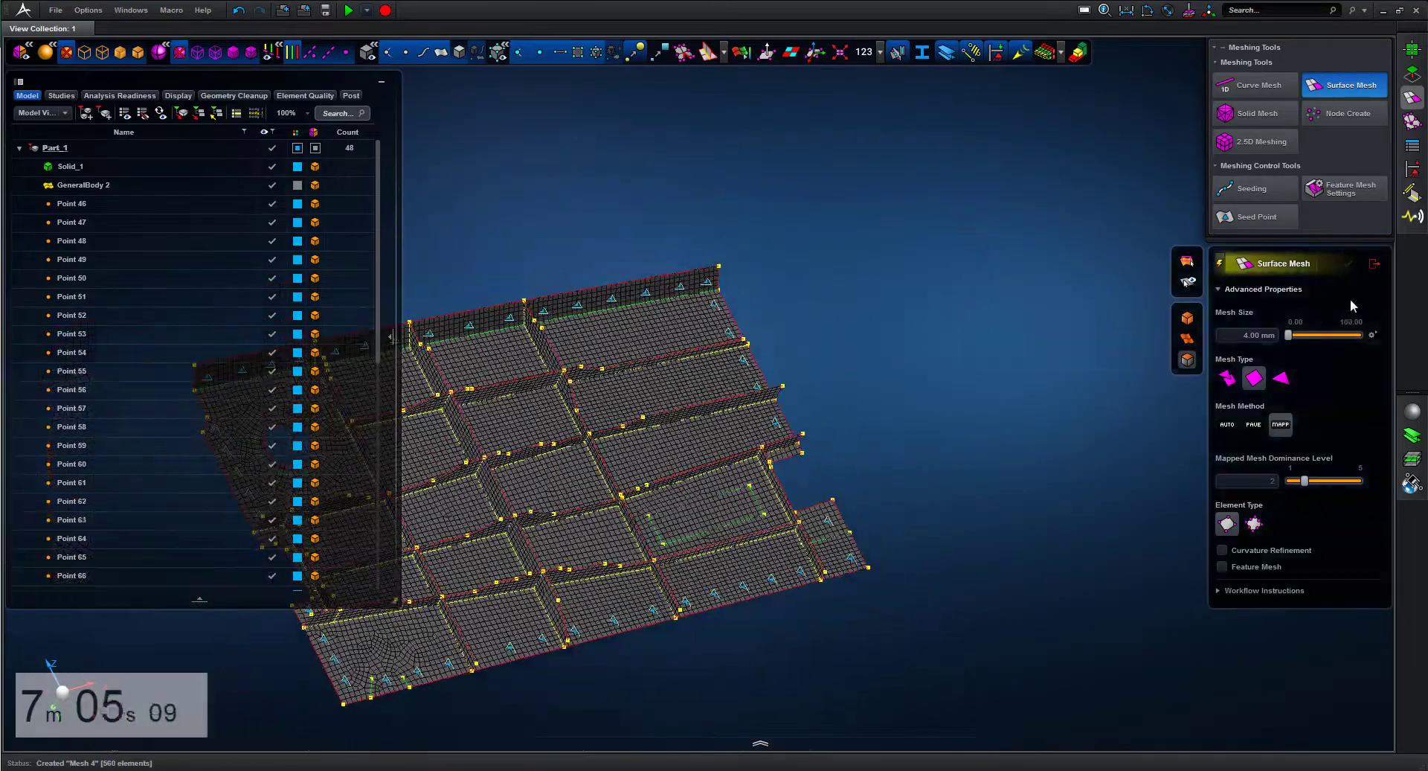
click(1375, 263)
Step: Delete the stiffener web face along the upper side of the bay containing the rectangular pad outline
middle_drag(864, 368, 709, 541)
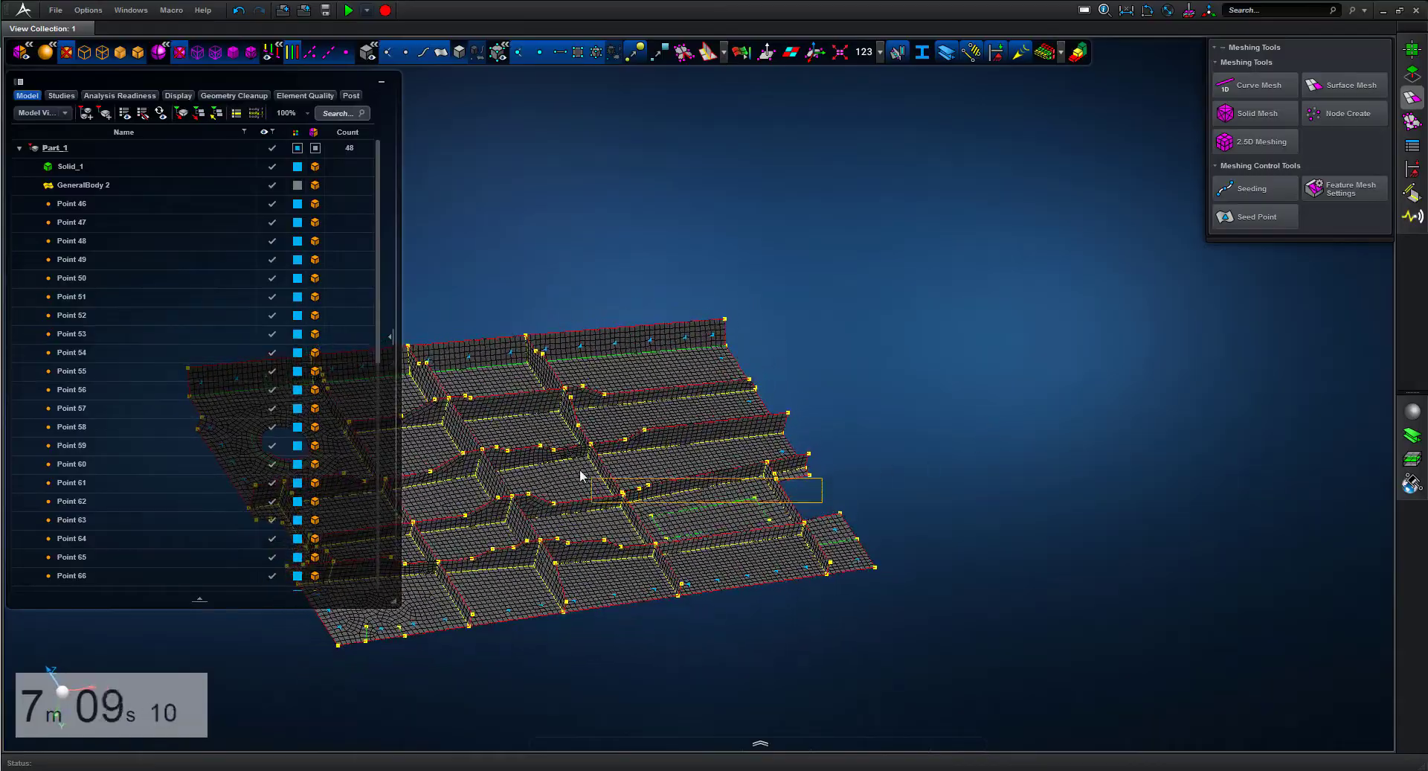
right_drag(579, 470, 567, 456)
scroll(847, 391, down, 3)
middle_drag(846, 391, 974, 373)
click(974, 373)
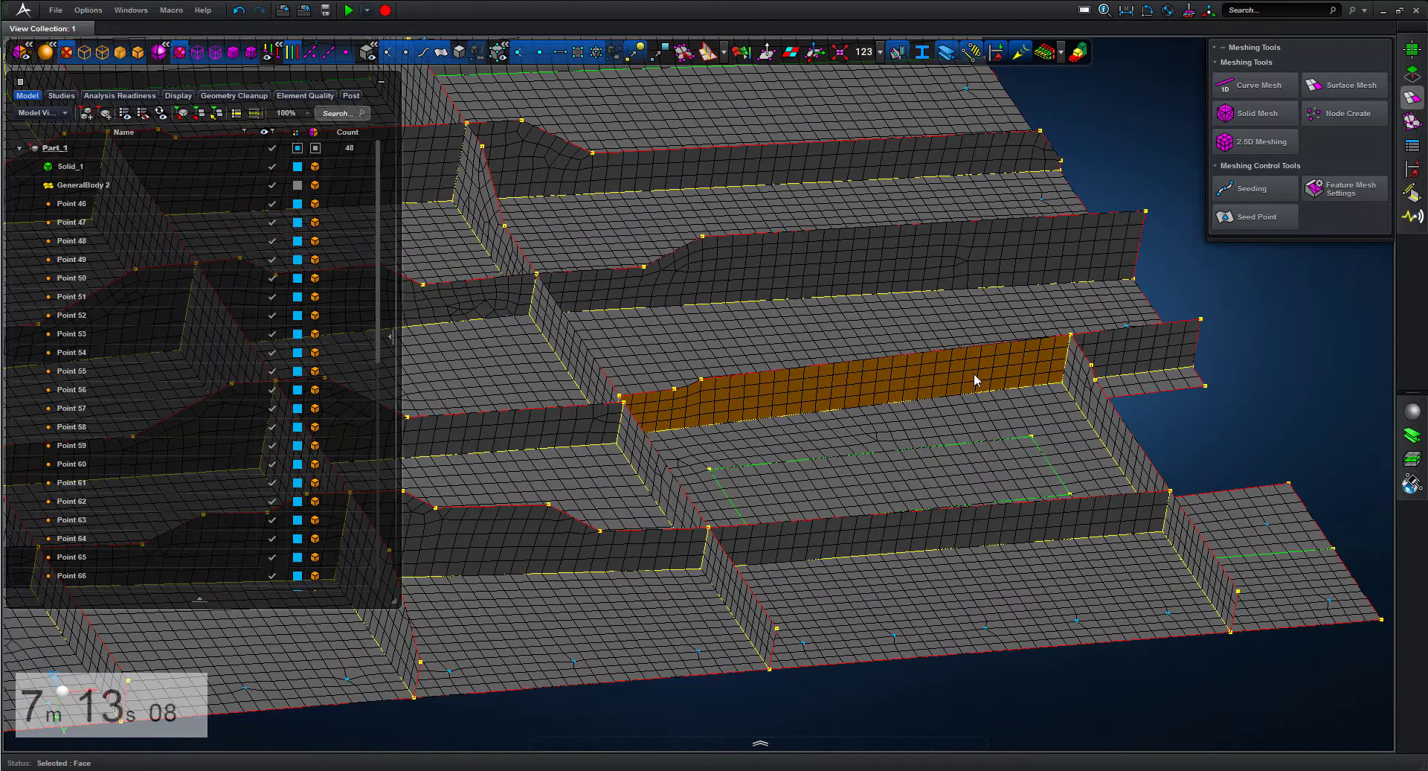
key(Delete)
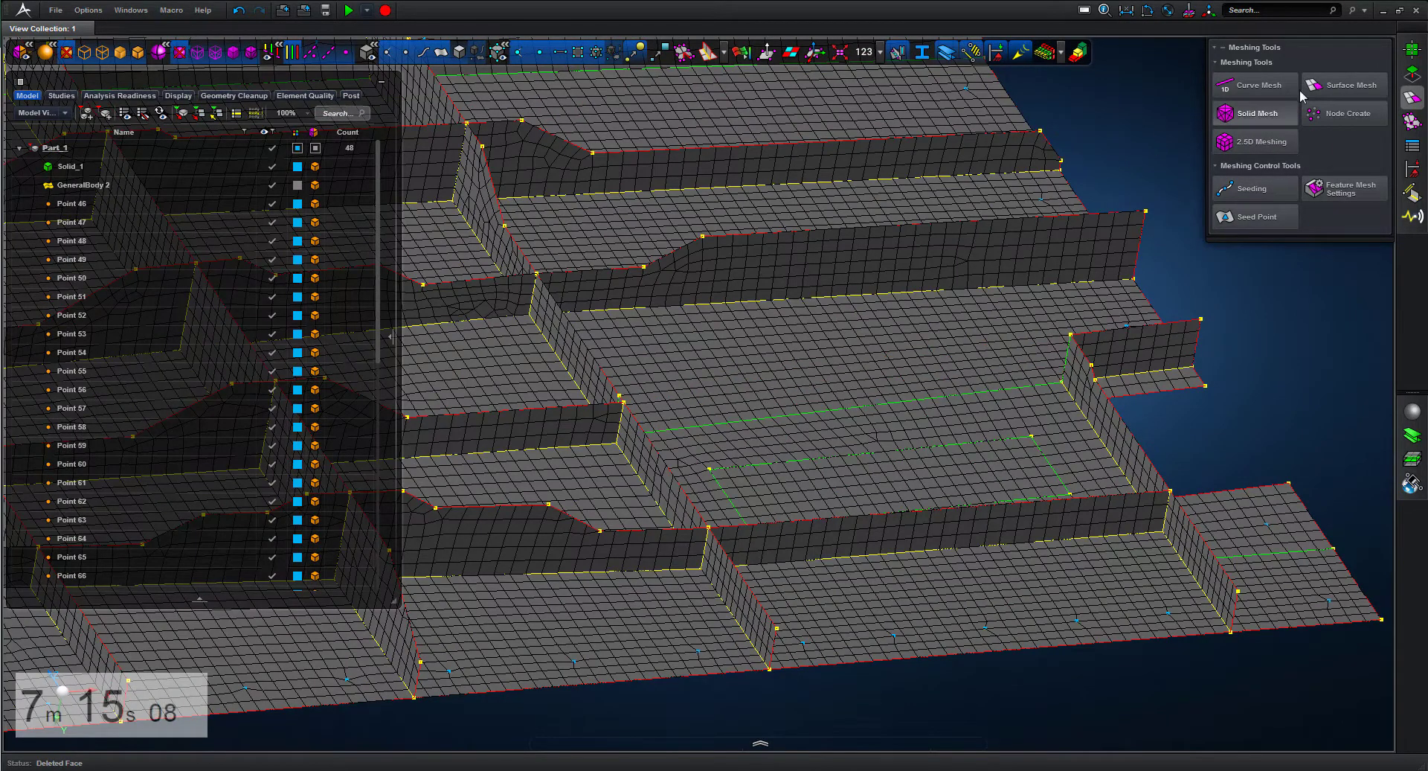
Step: Snap the leftover vertices at one end of the deleted web opening onto the adjoining stiffener's upper and lower vertices with Vertex/Edge Drag
click(1412, 72)
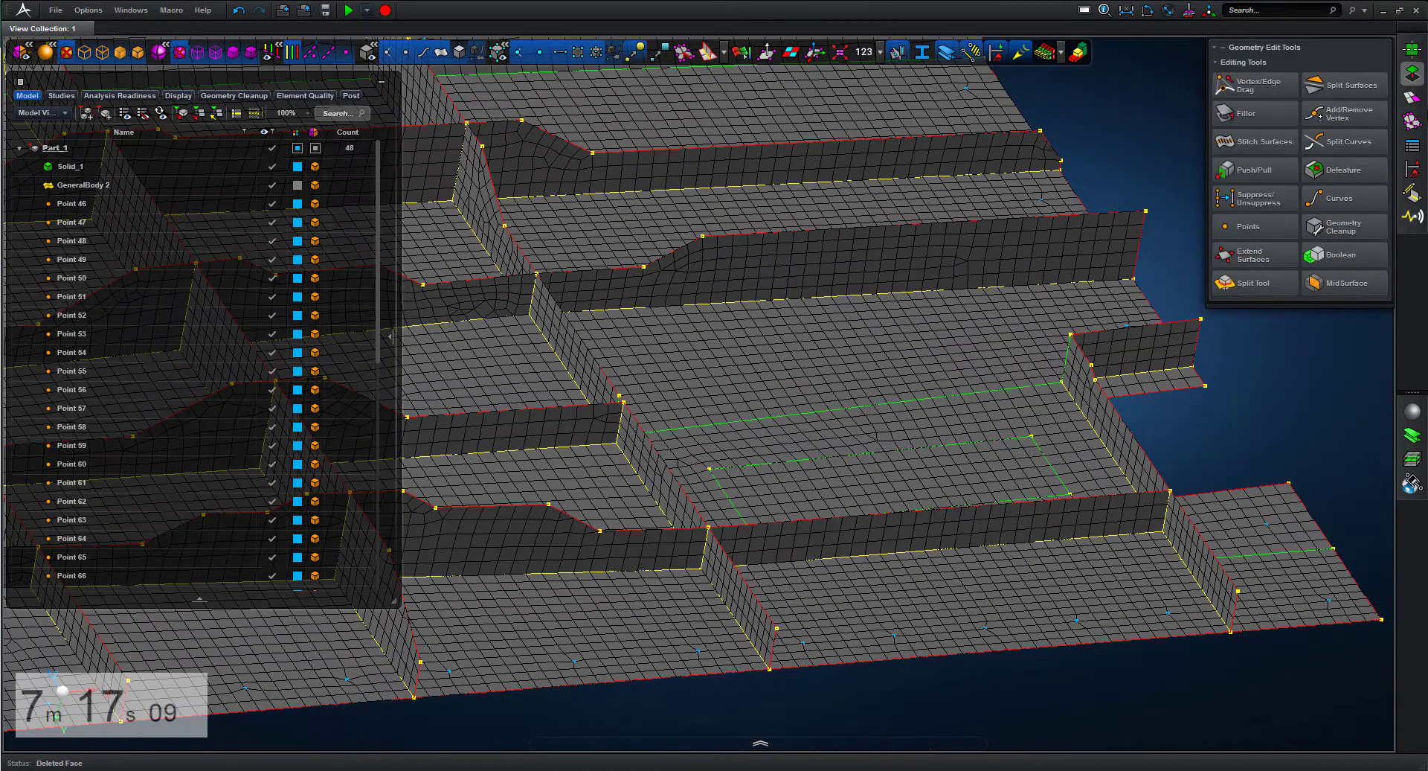
click(1239, 90)
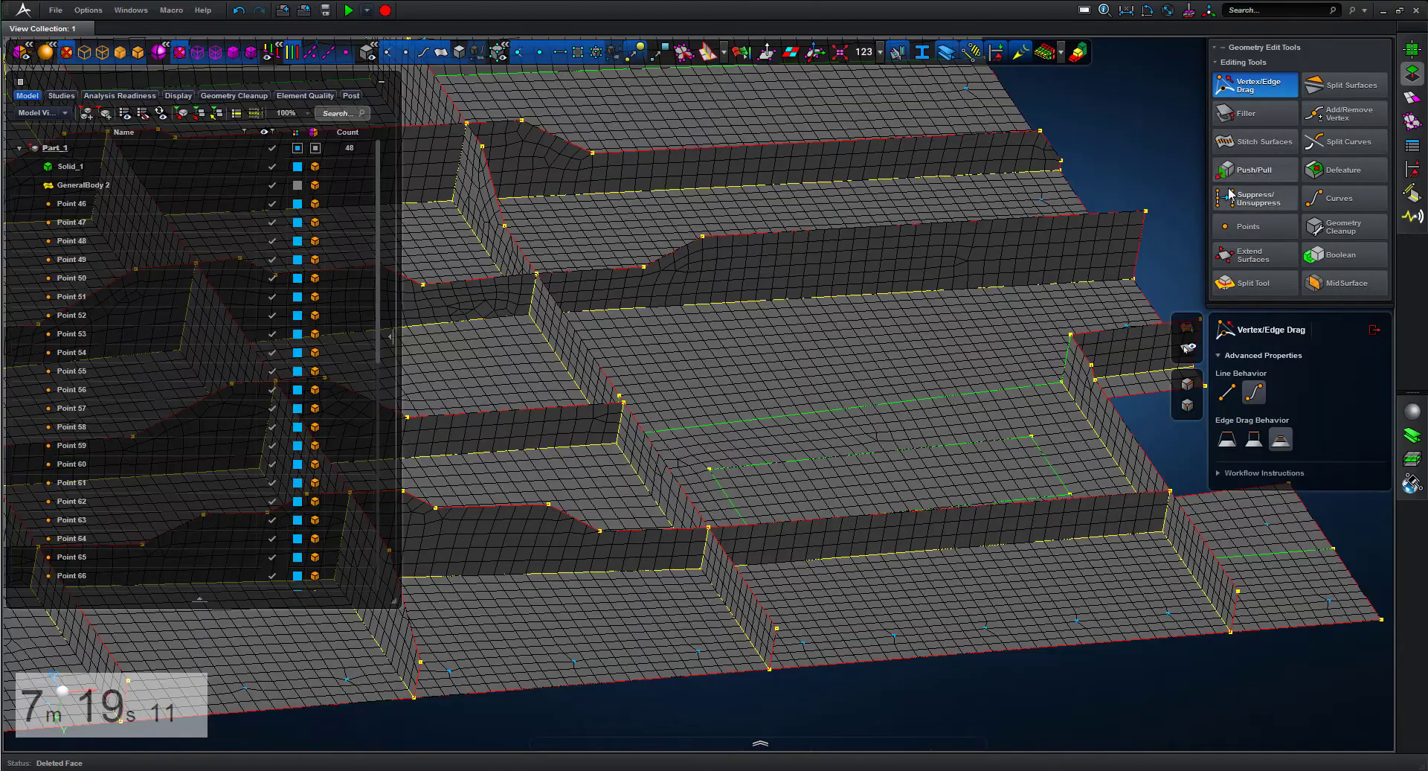
scroll(761, 339, up, 5)
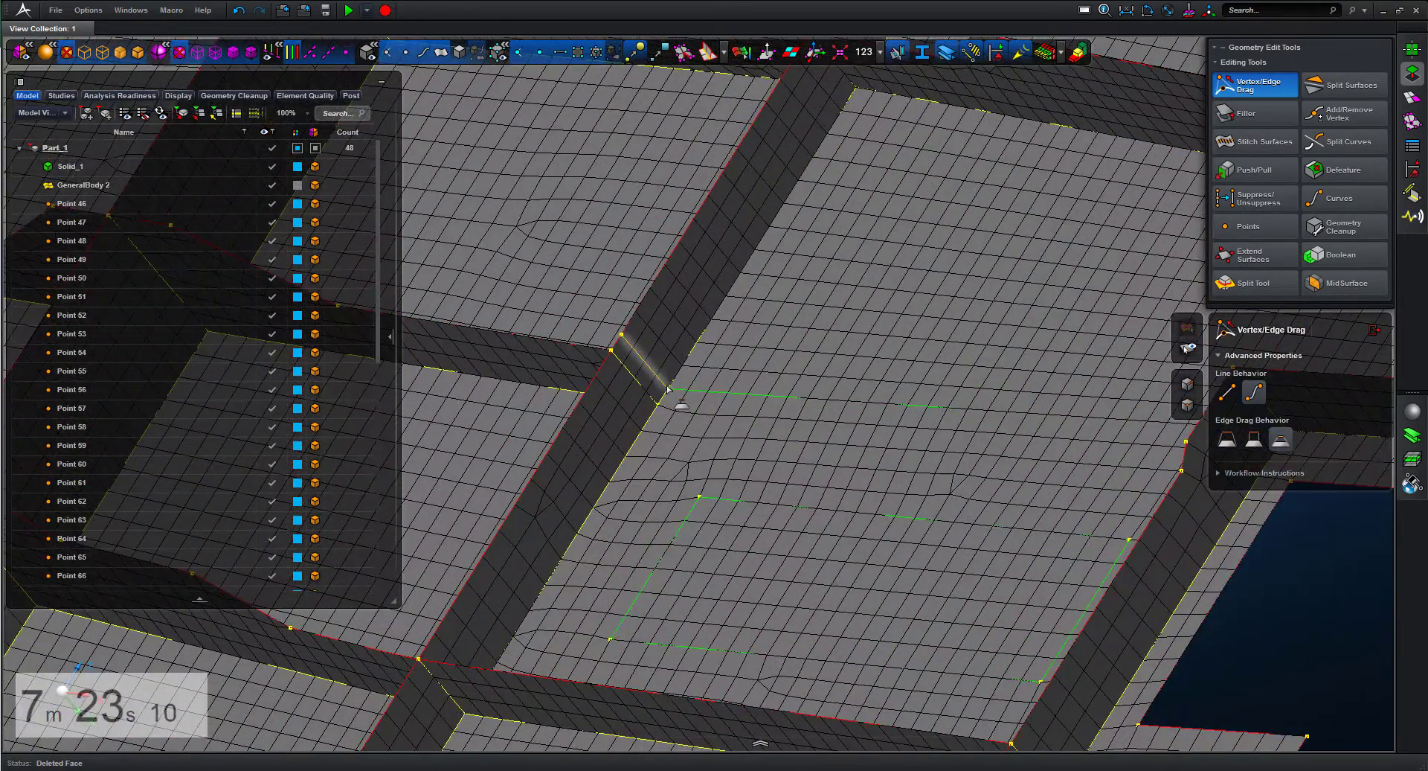
click(610, 351)
drag(612, 353, 658, 404)
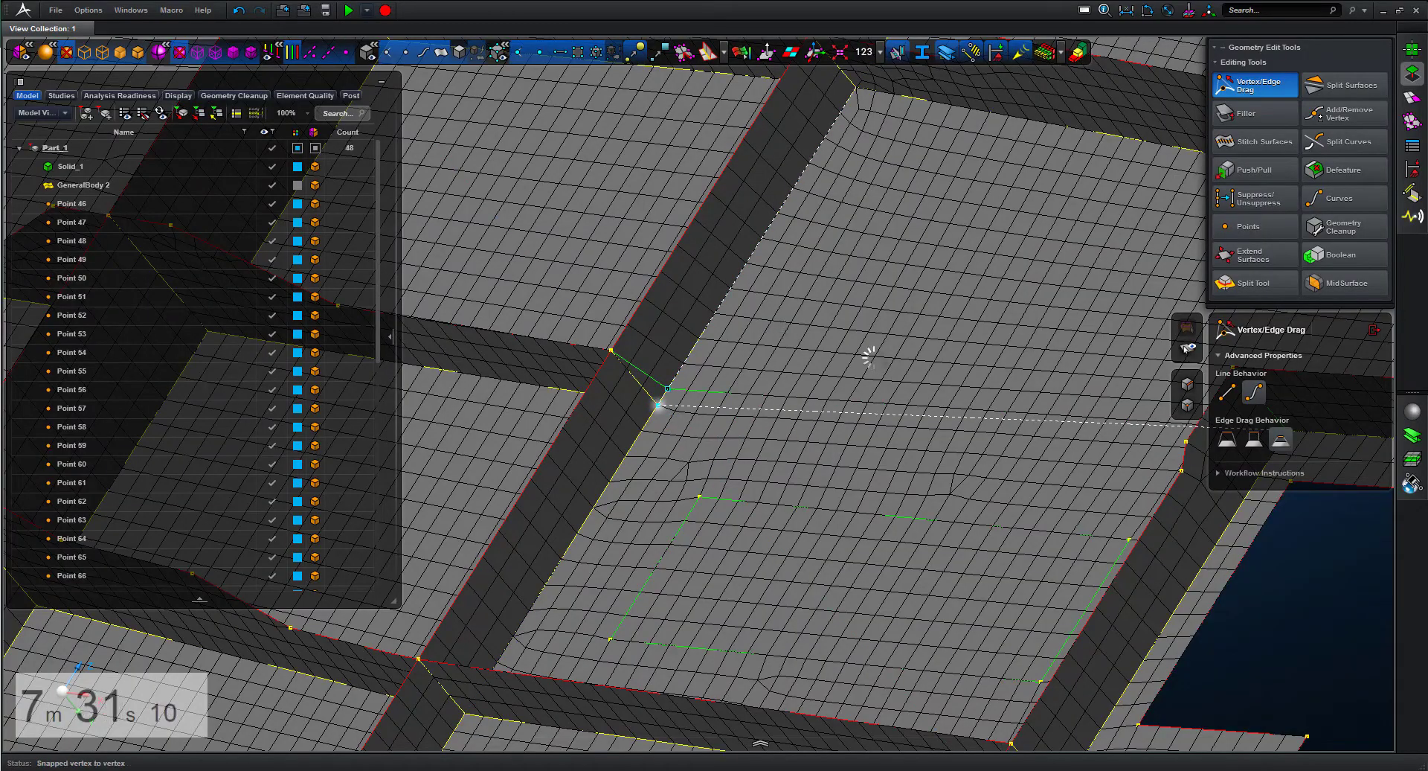
scroll(871, 359, down, 3)
middle_drag(898, 211, 1003, 192)
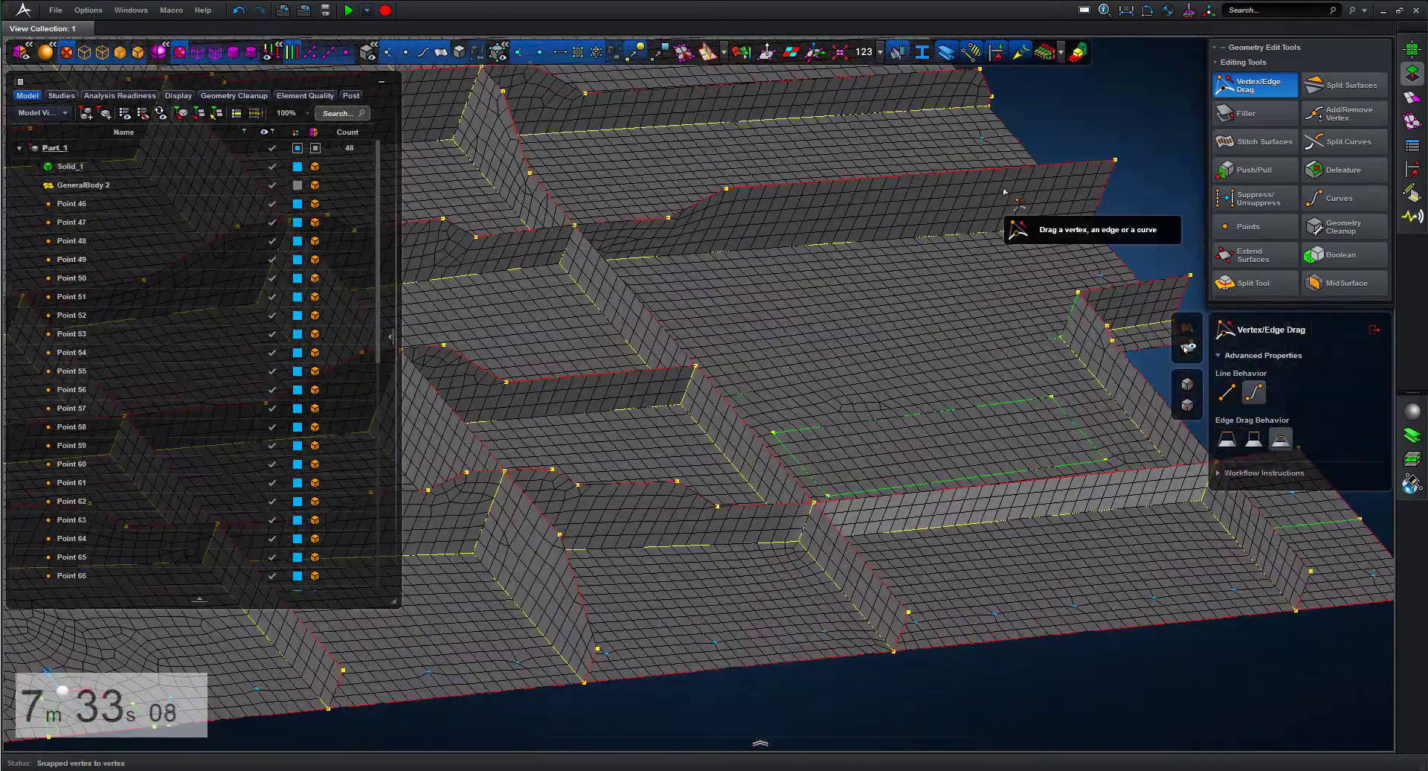
right_drag(1004, 191, 915, 175)
scroll(915, 175, down, 3)
Step: Create a Filler surface across the bay between the two facing stiffener end edges to replace the deleted web
click(1220, 119)
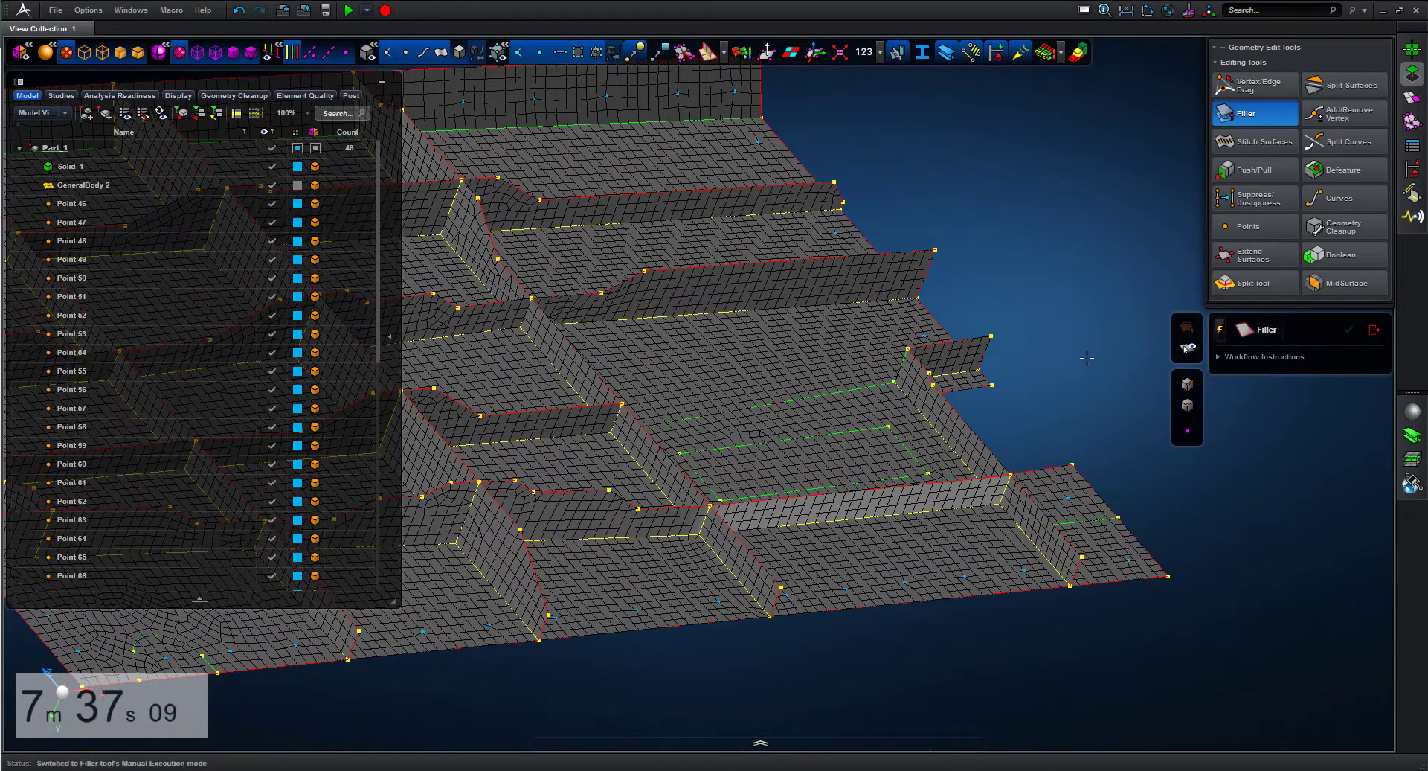
click(902, 364)
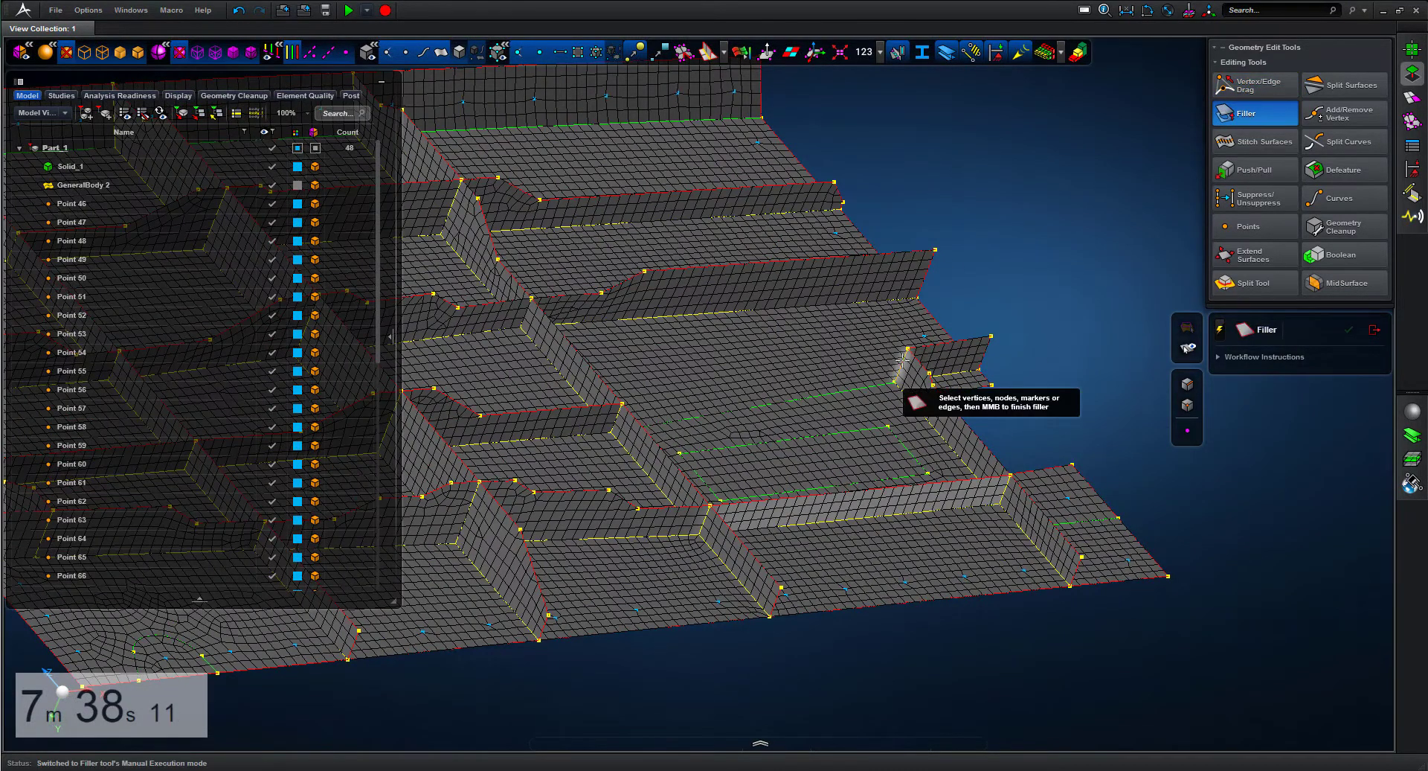
click(622, 408)
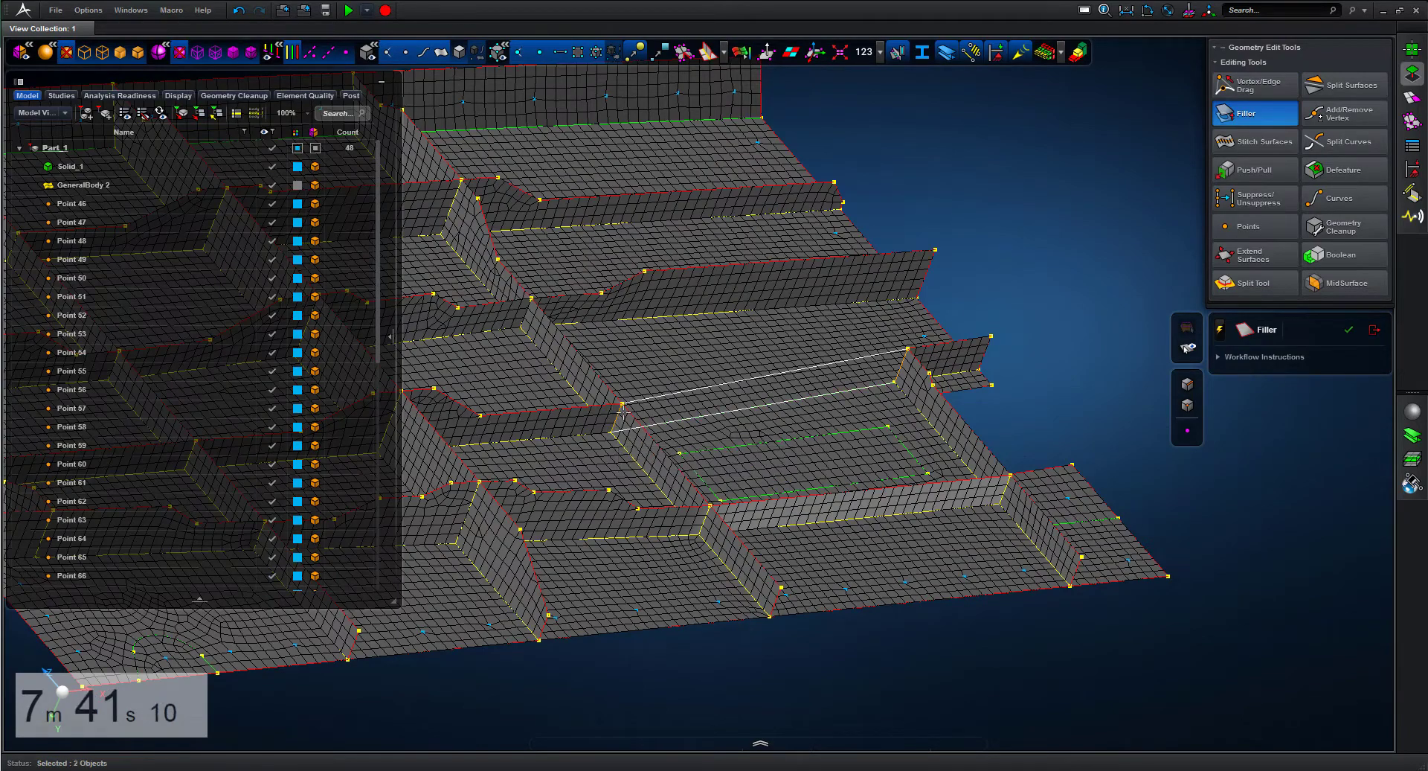
middle_click(1099, 232)
Step: Extend the new filler face well above the neighbouring stiffeners by moving its upper edge upward with Vertex/Edge Drag
middle_drag(1023, 236, 1171, 168)
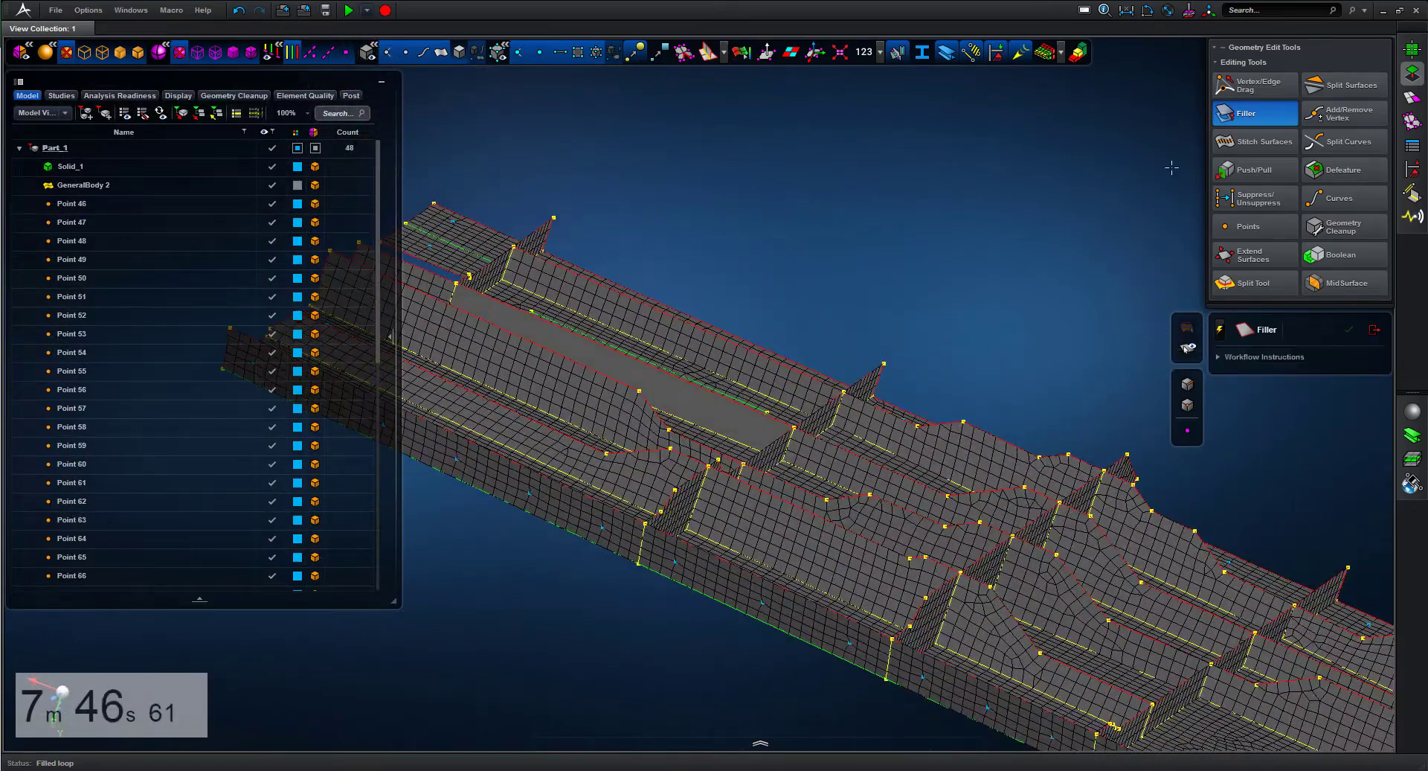
click(1261, 83)
drag(681, 383, 770, 253)
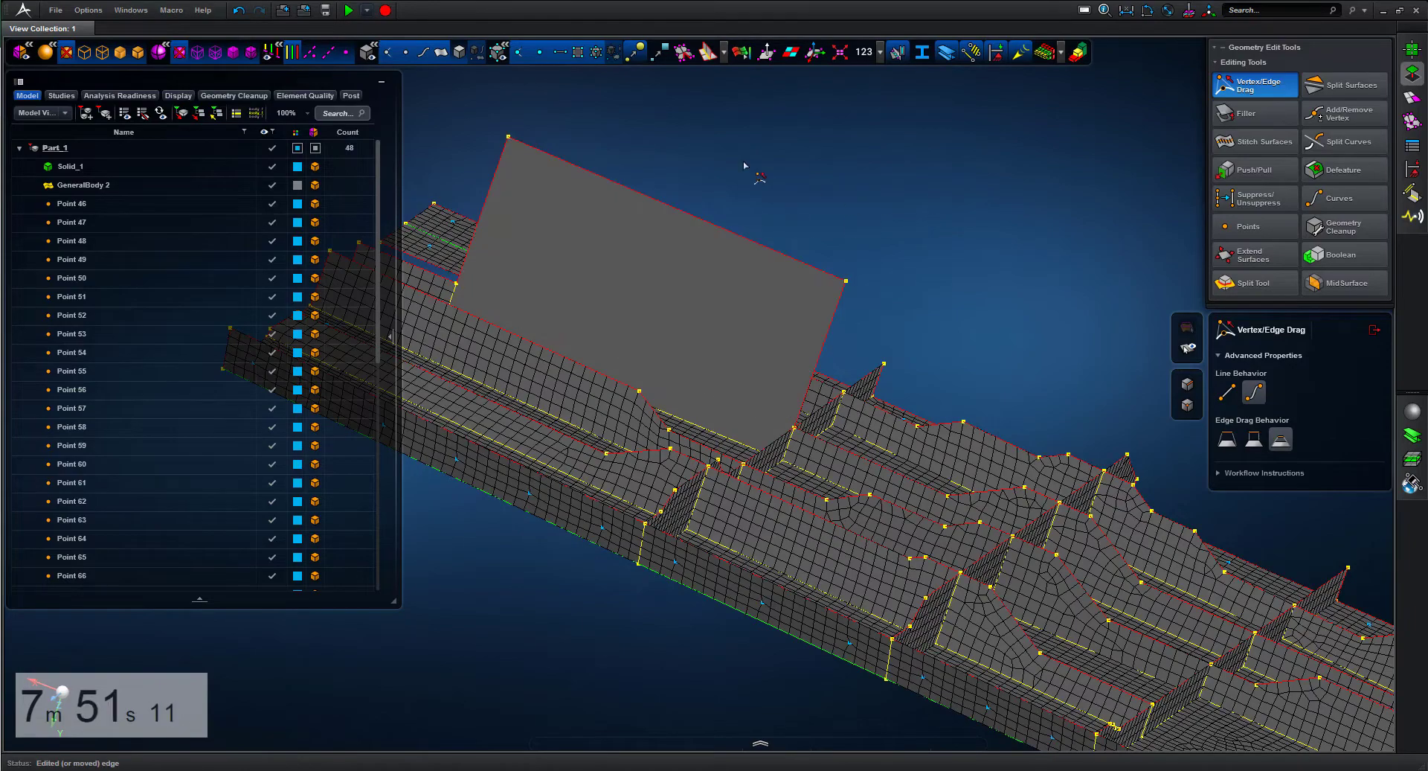
Step: Show the original solid and split the extended filler face along the solid stiffener's upper edges, using all selected curves
click(483, 54)
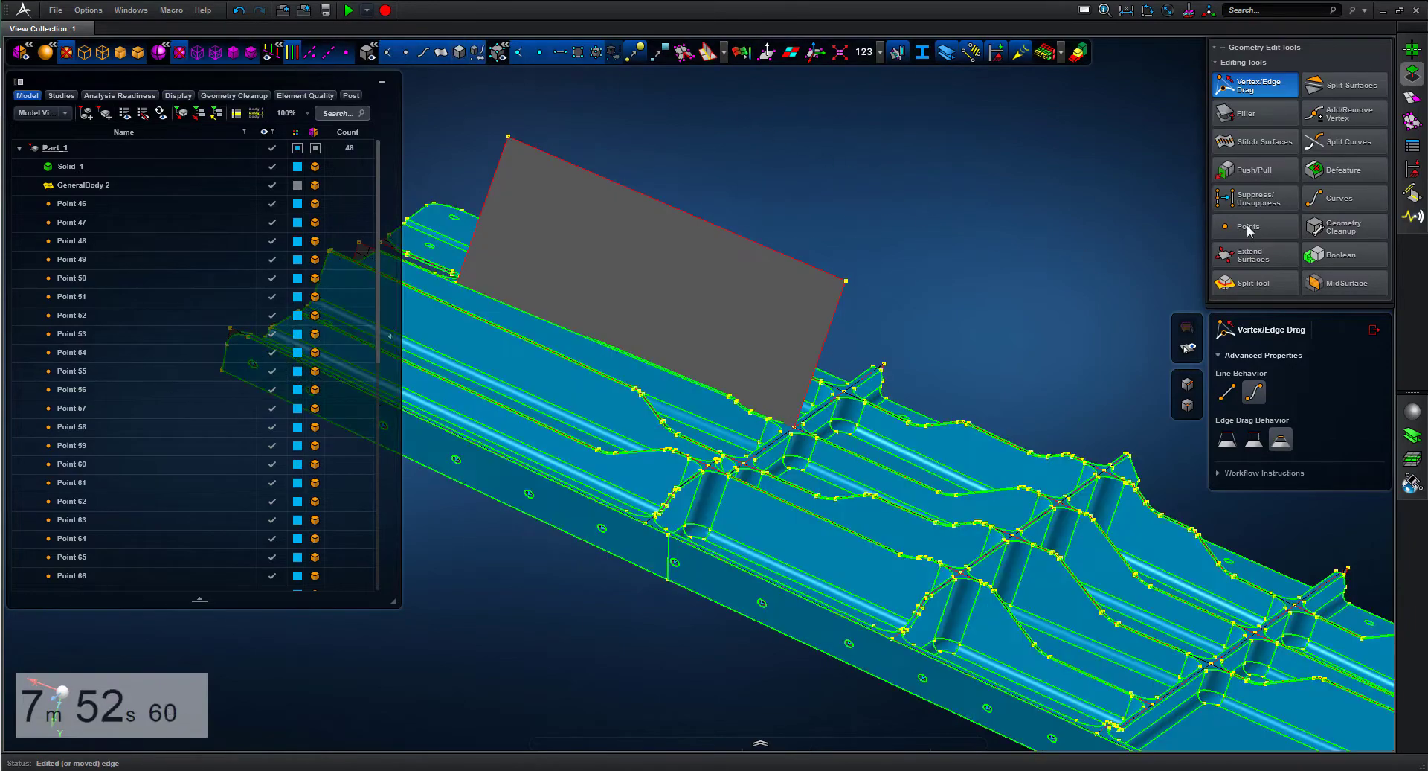
click(1350, 85)
scroll(1079, 423, up, 6)
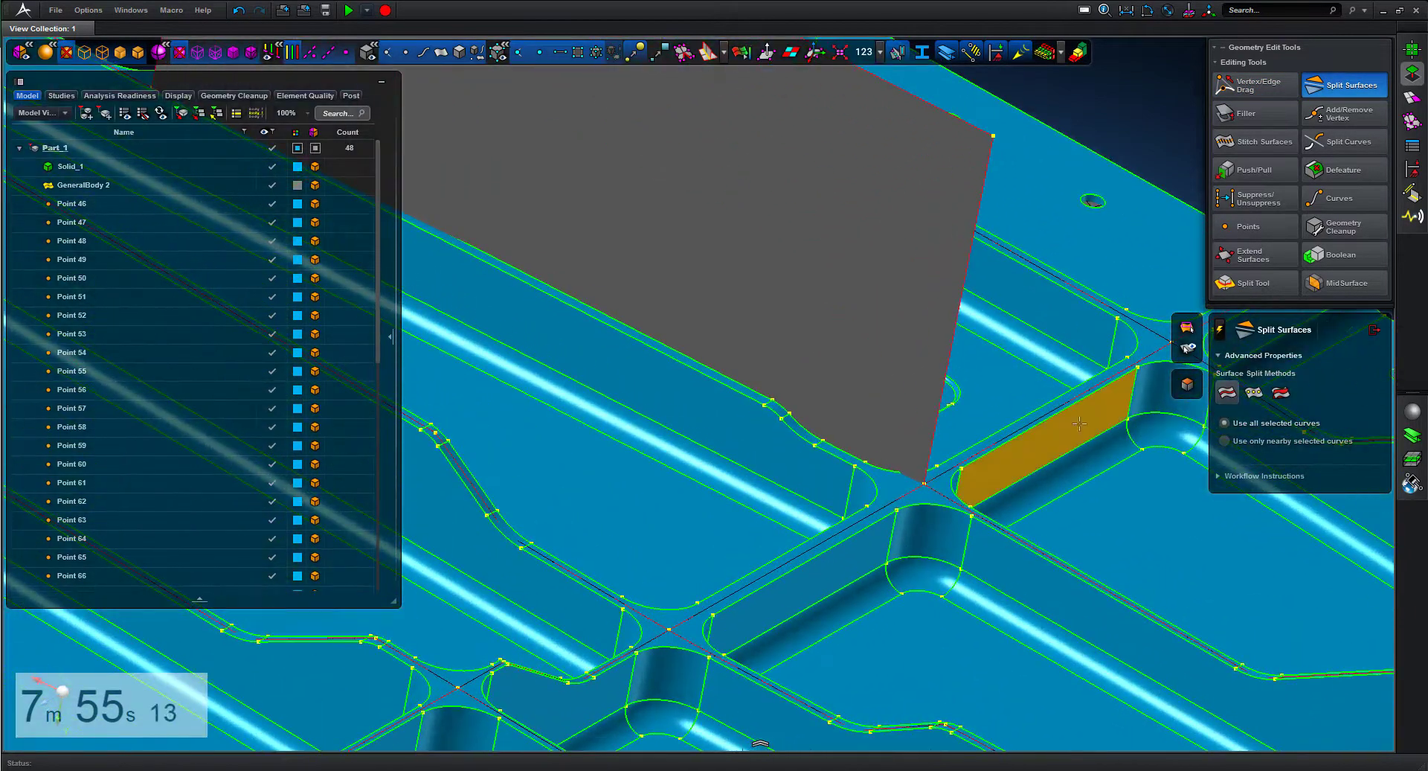
click(812, 353)
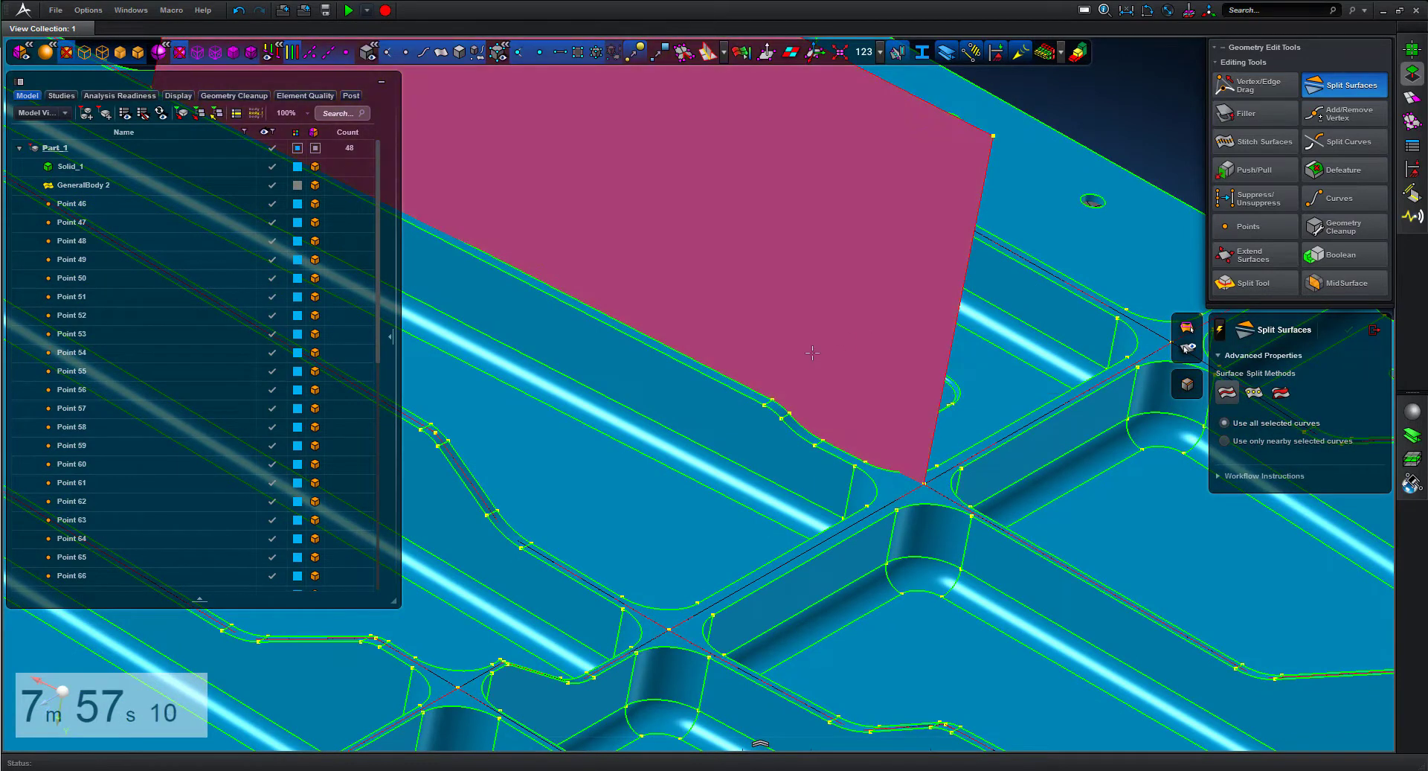
click(831, 442)
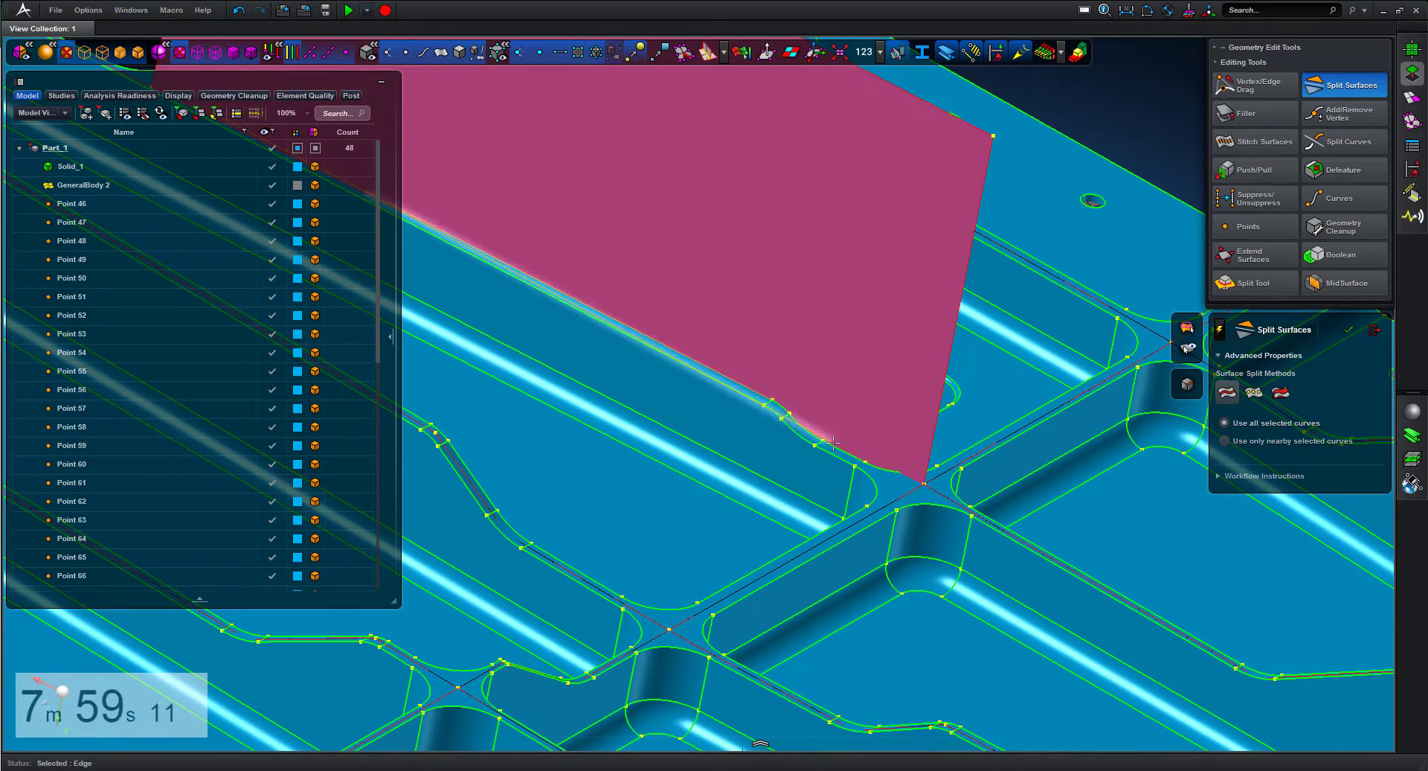
middle_click(883, 344)
click(1373, 330)
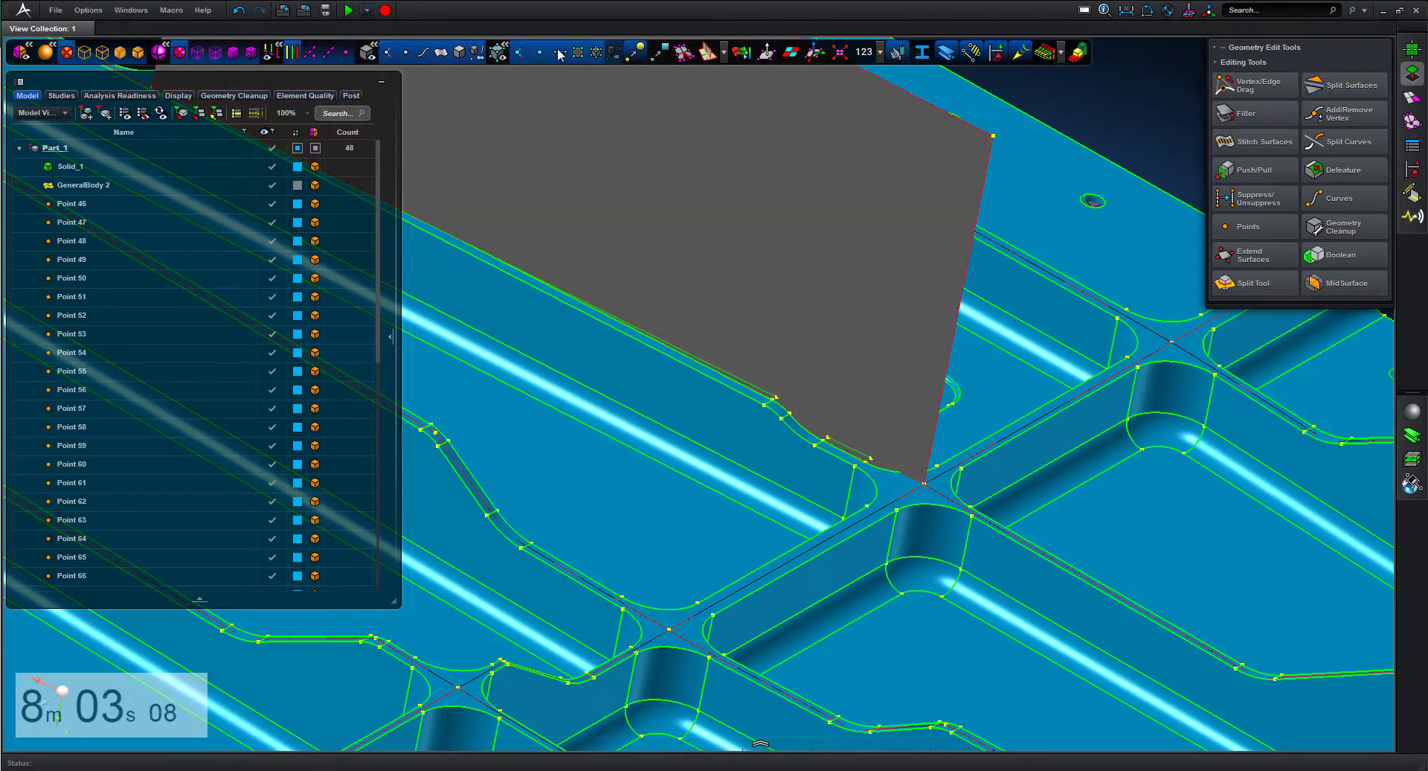
Step: Hide the solid and split the filler face between the facing endpoints of the two imprinted curves to close their gap
click(459, 52)
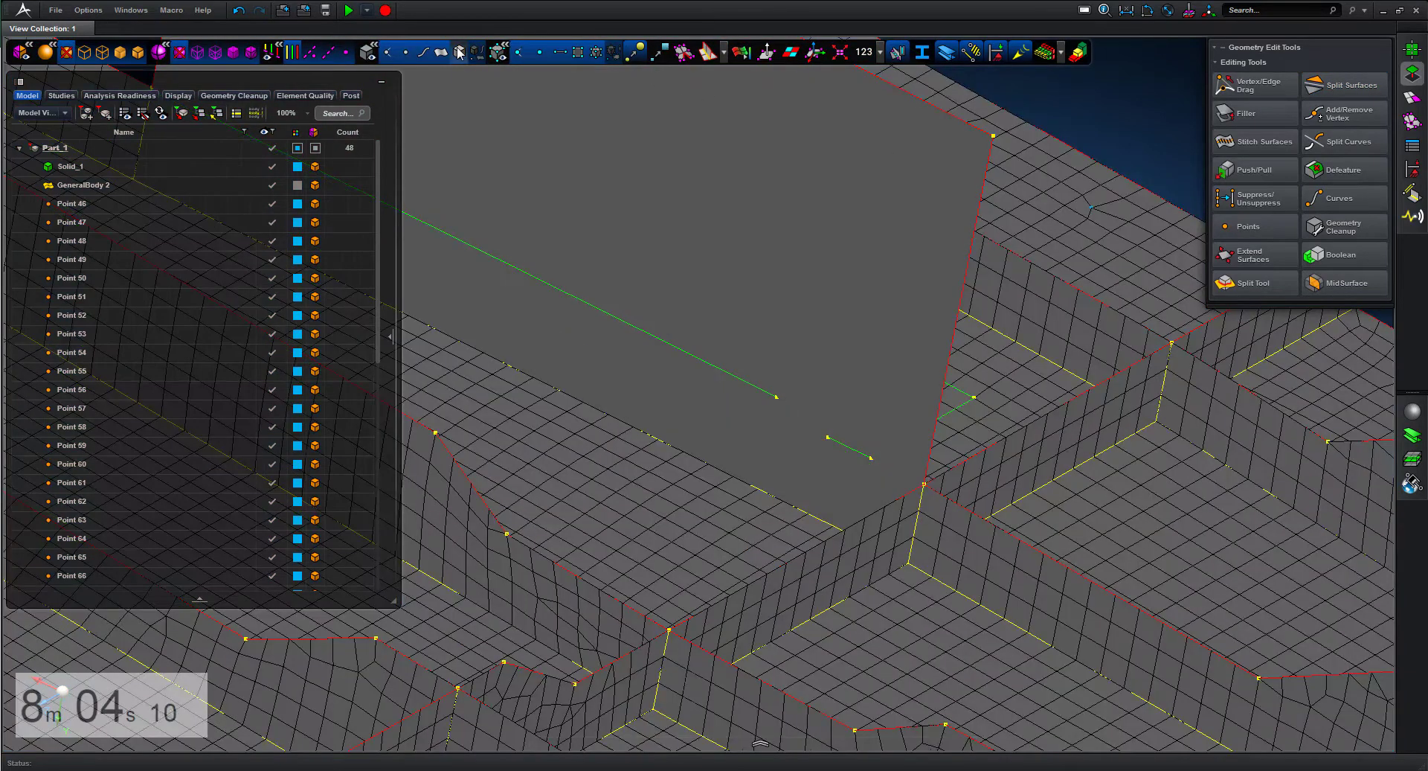
click(1337, 88)
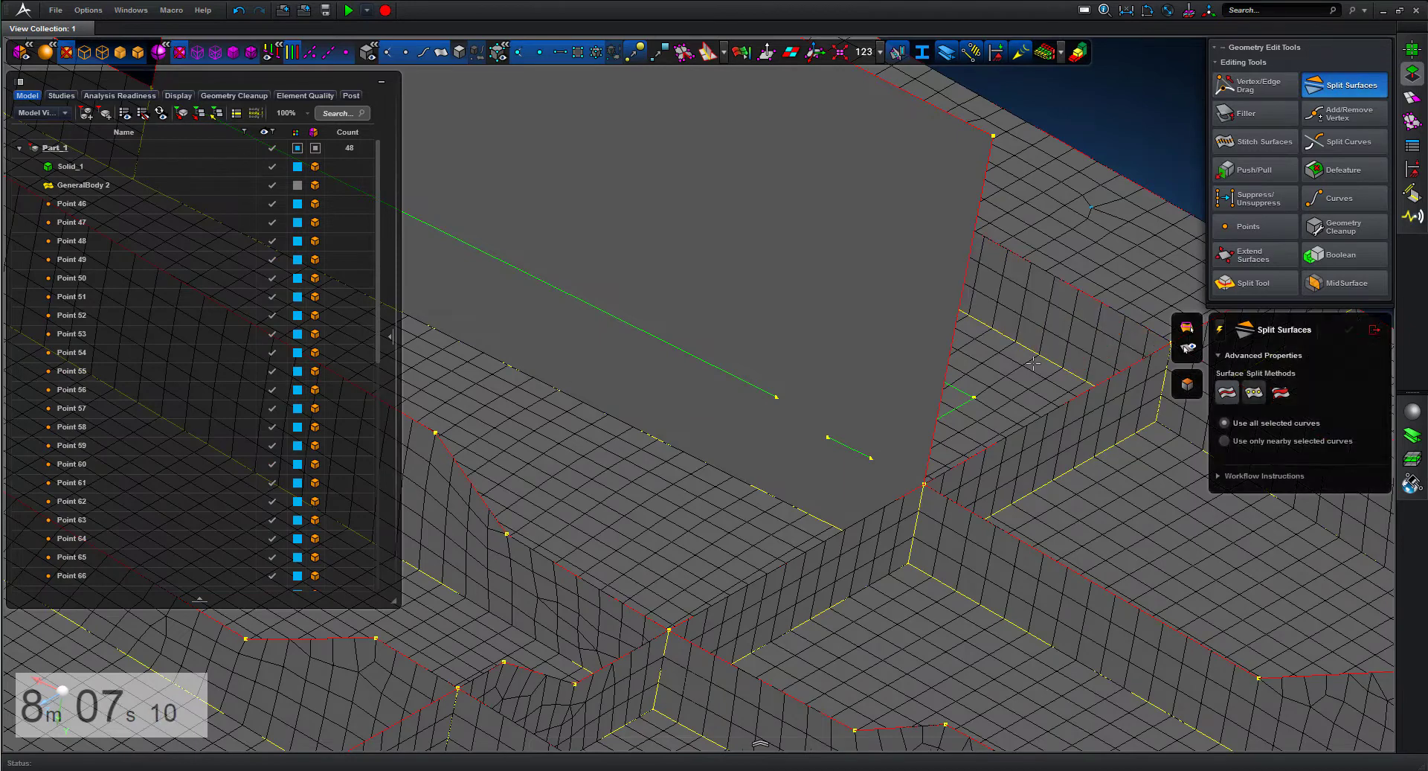
click(913, 335)
middle_click(914, 335)
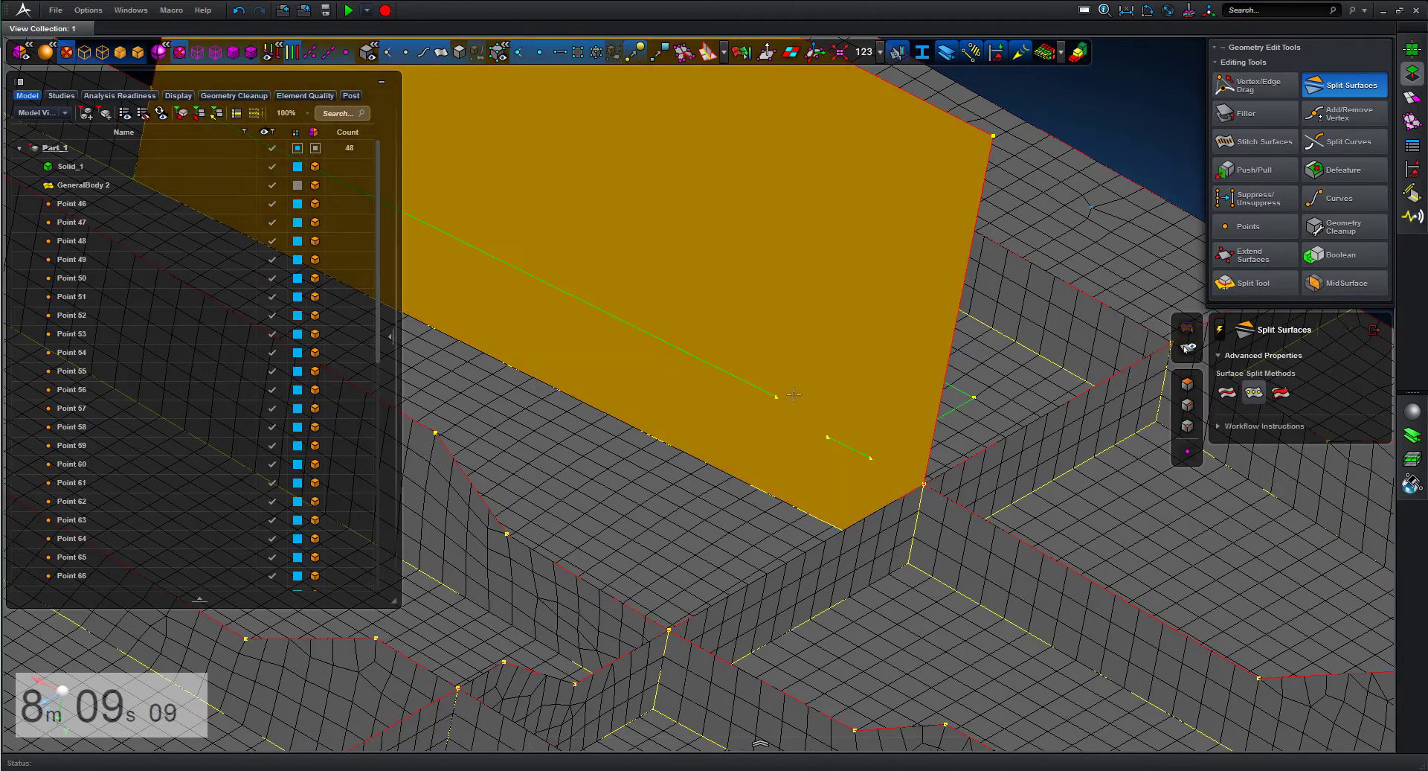
click(776, 396)
click(777, 398)
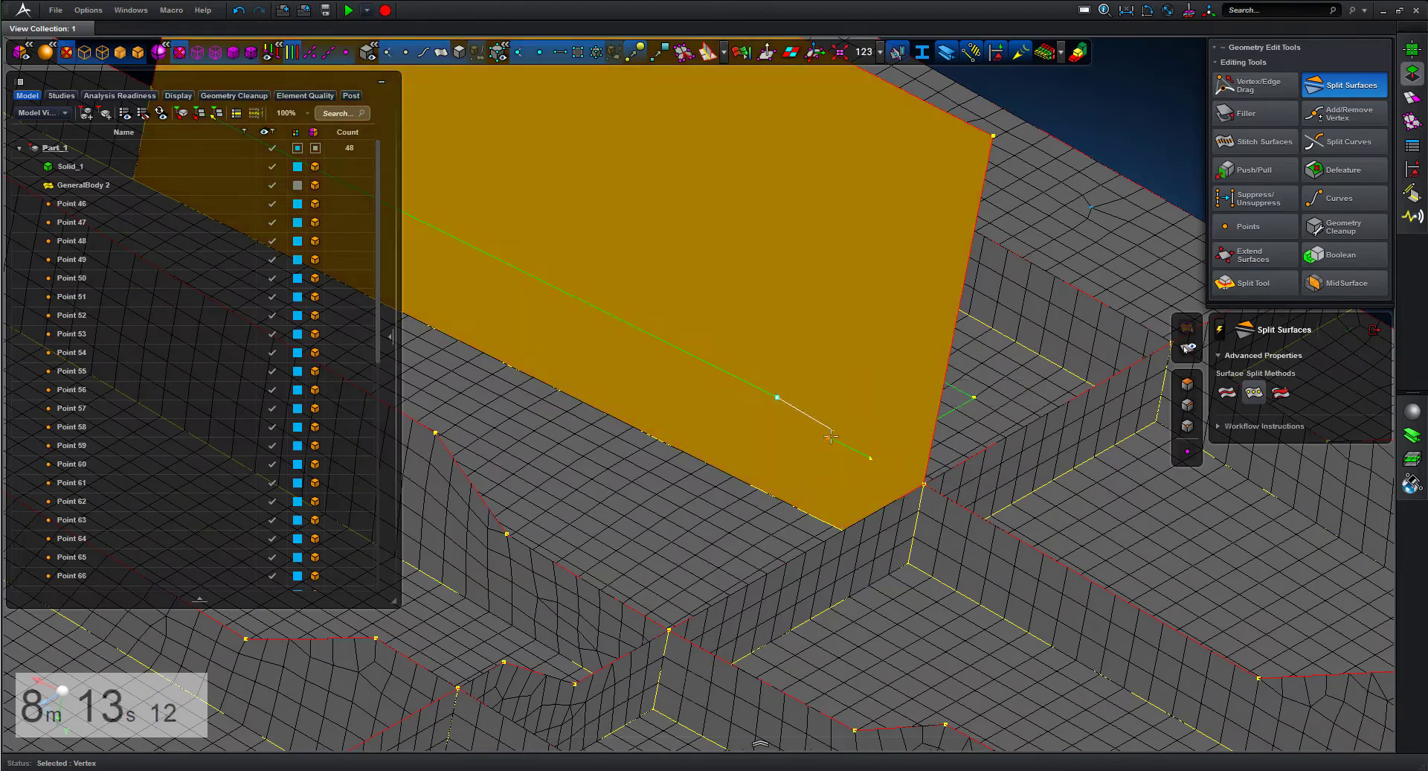
click(829, 437)
middle_click(877, 367)
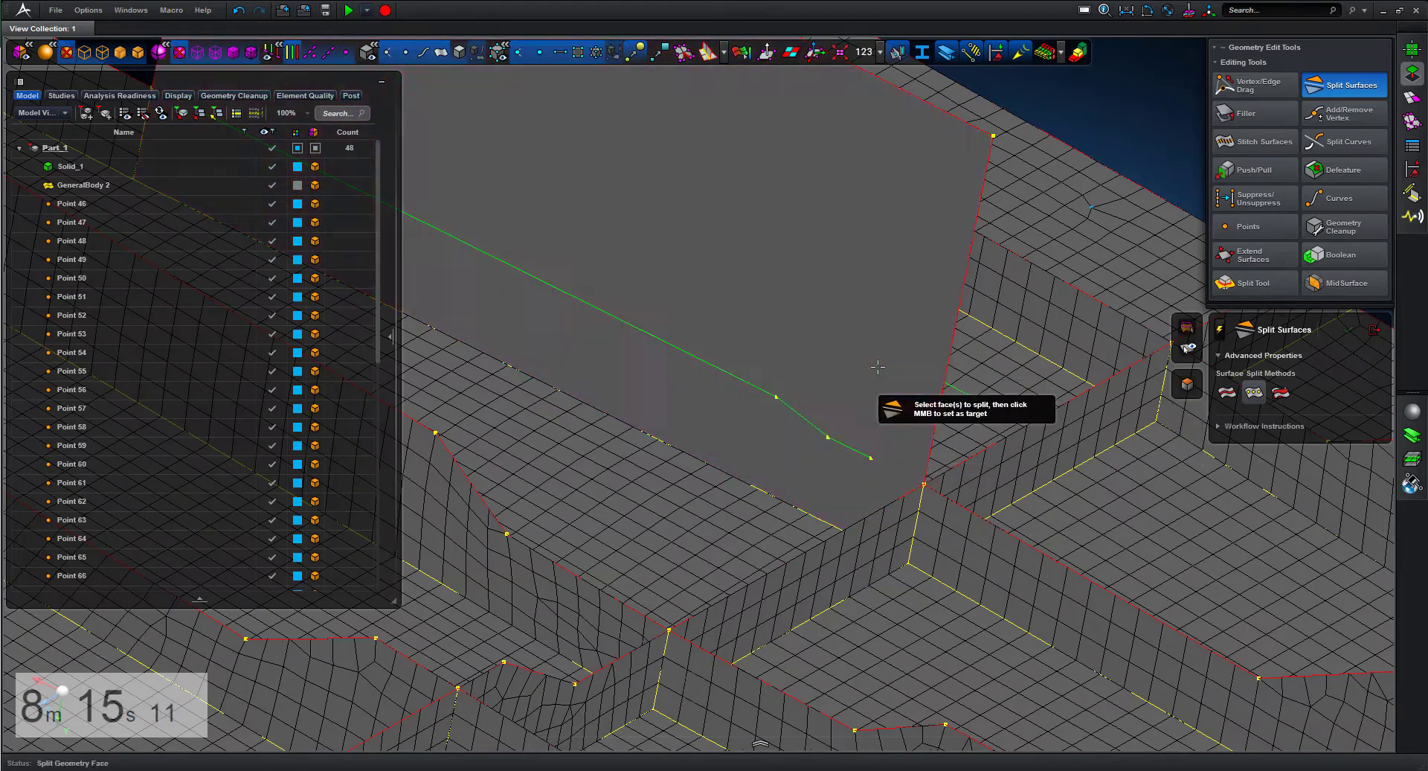
Step: Snap the free end of the short sloped split curve onto the adjacent stiffener junction vertex
click(872, 458)
drag(878, 452, 924, 484)
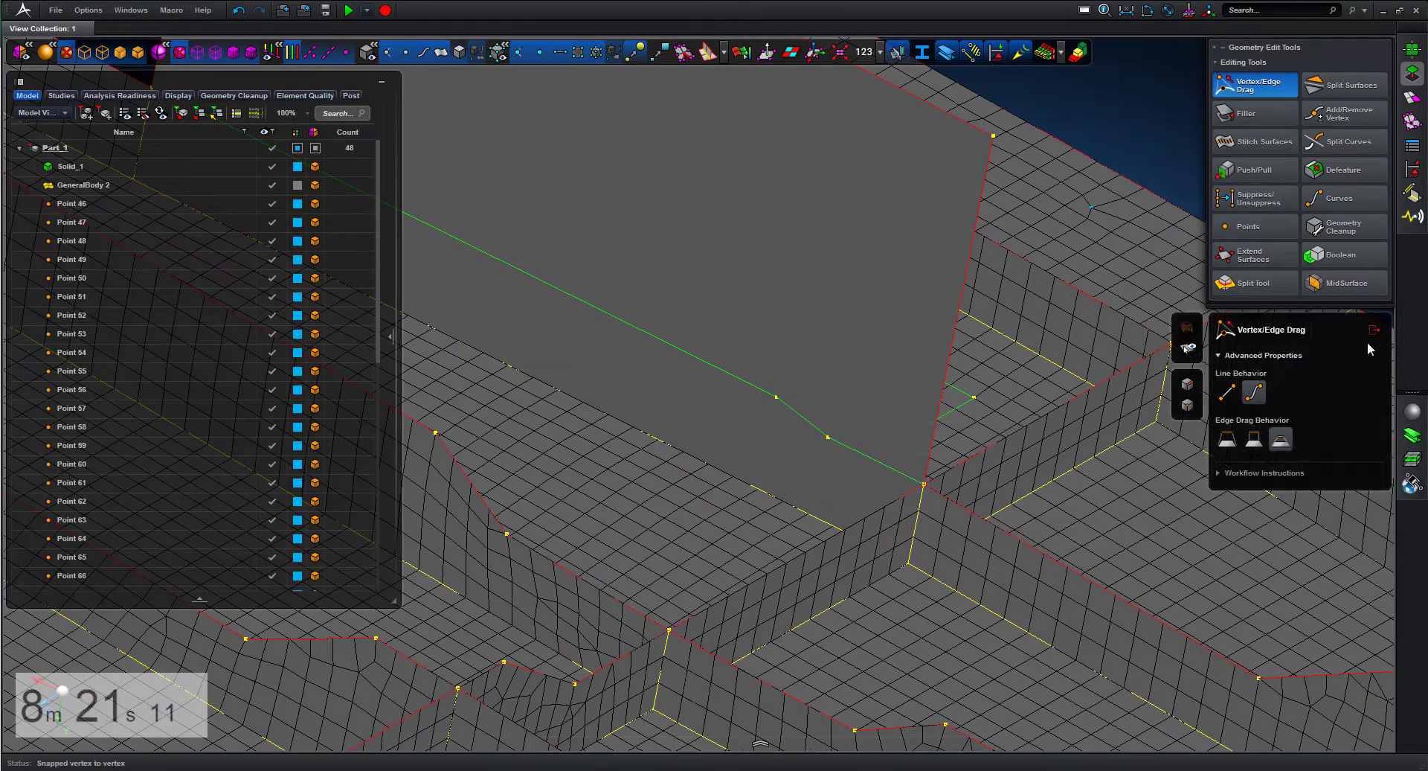
key(Escape)
Step: Snap the split line's opposite end onto the vertex at the notched-end stiffener and delete the excess face above the line
click(935, 175)
scroll(891, 278, down, 5)
middle_drag(938, 196, 1232, 206)
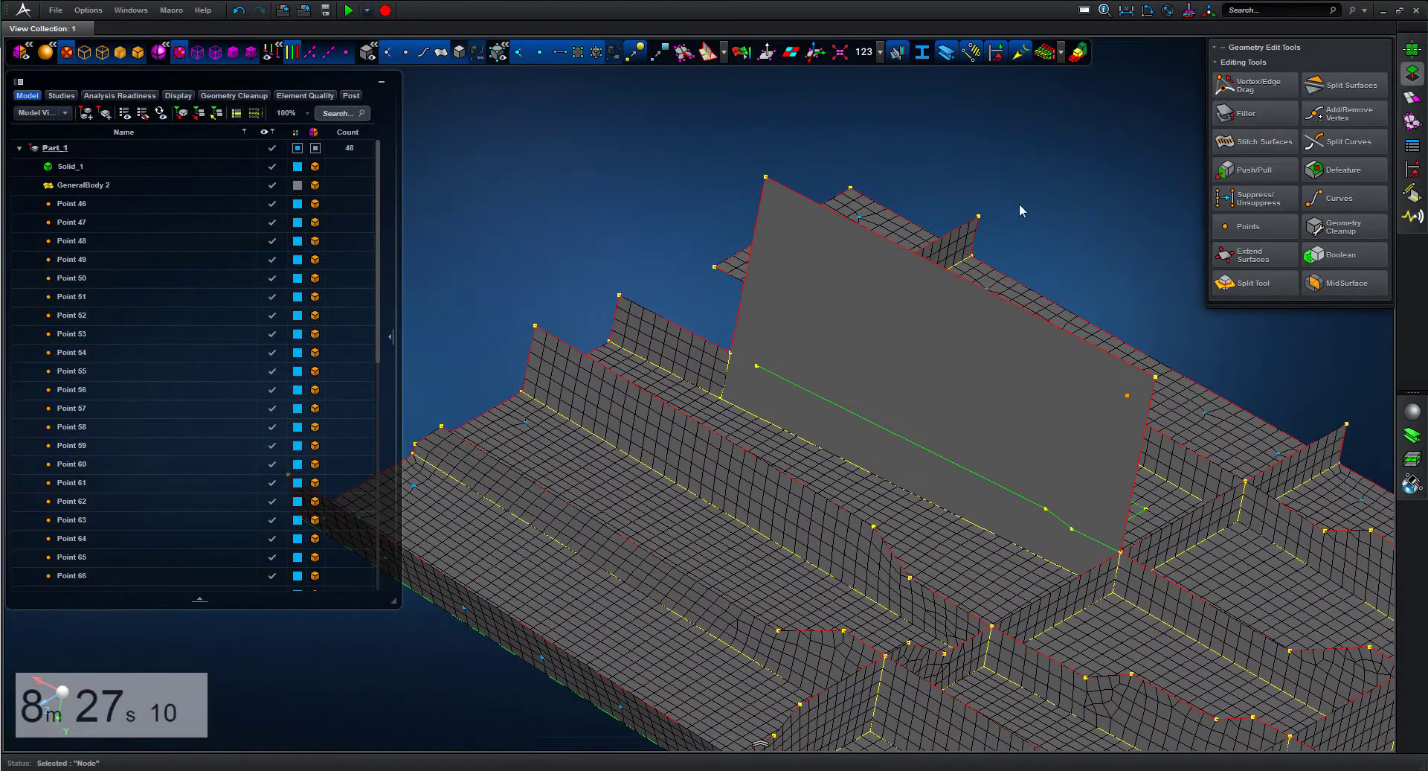
click(1257, 86)
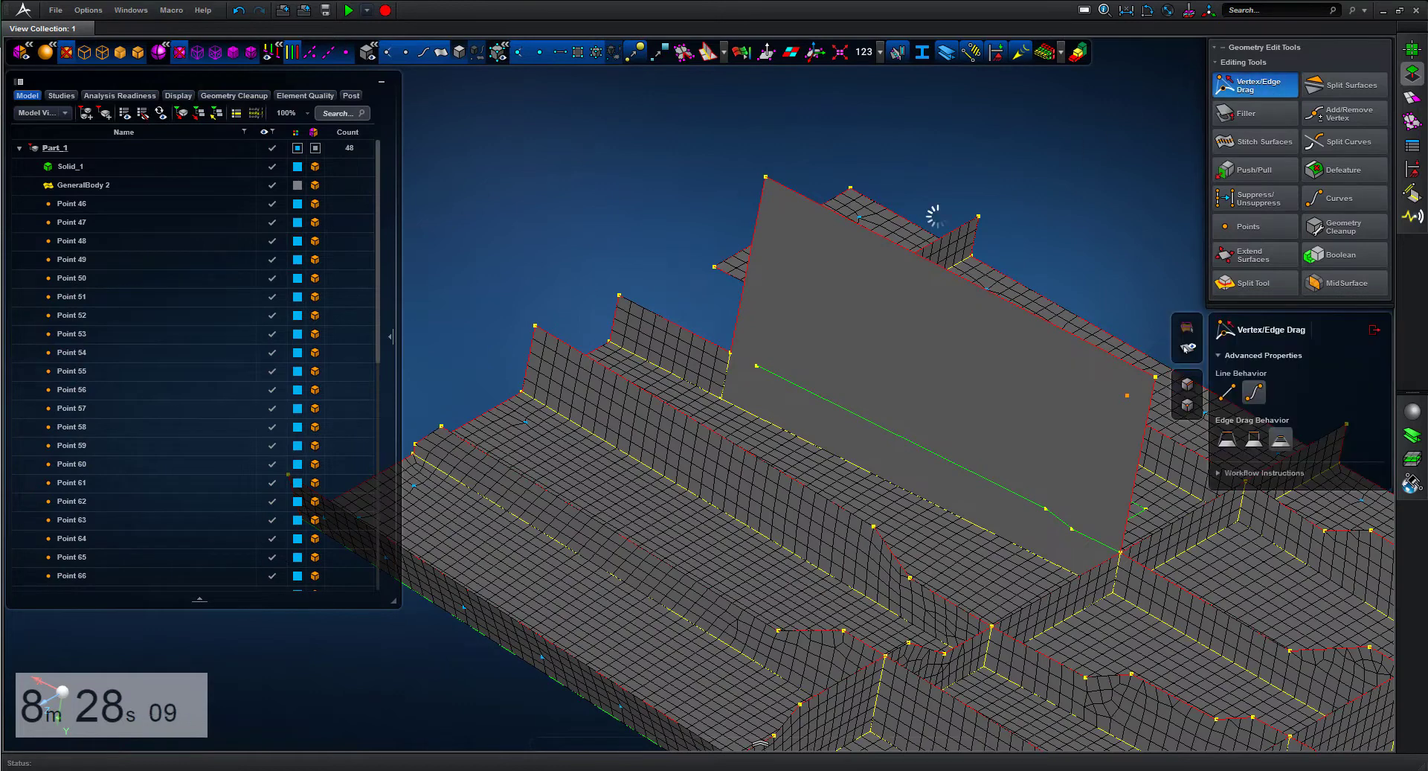
click(756, 365)
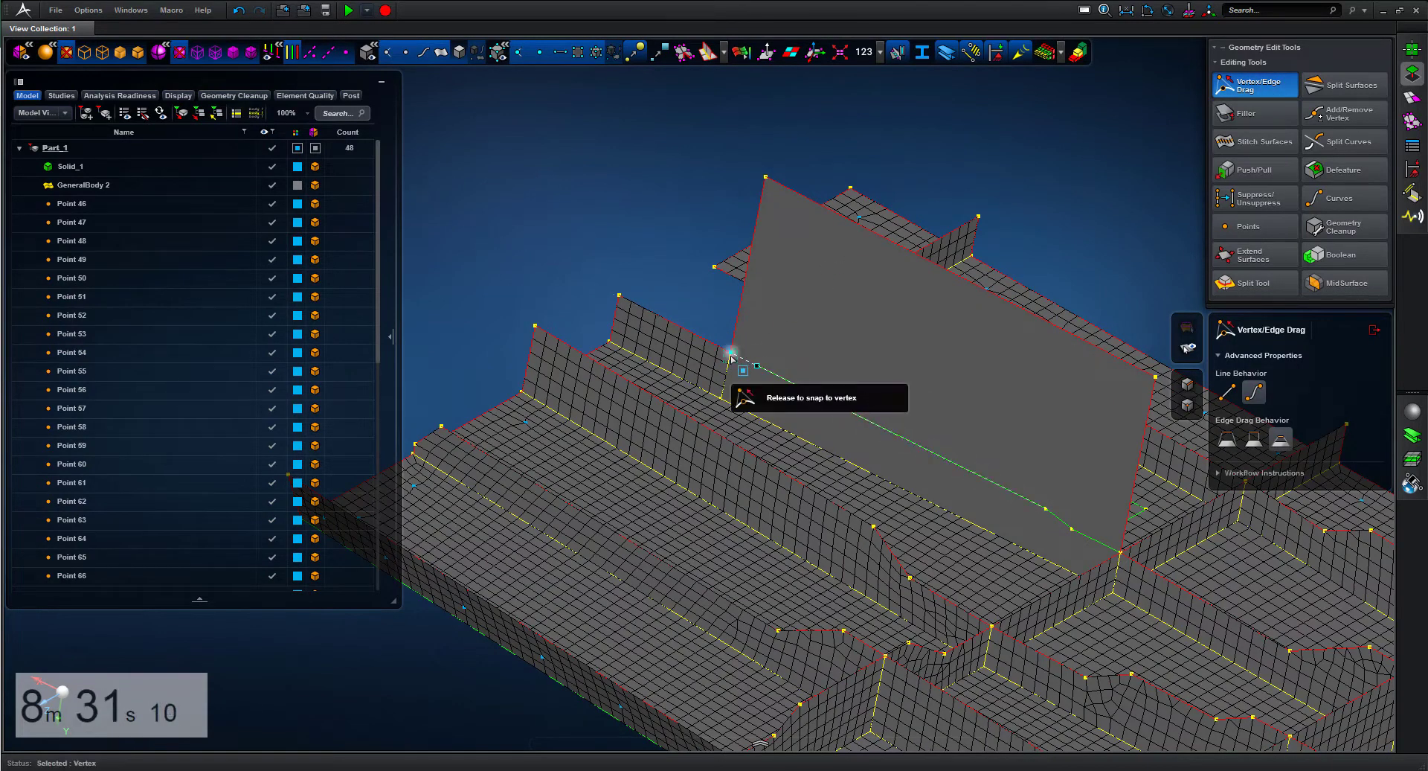
drag(731, 358, 731, 355)
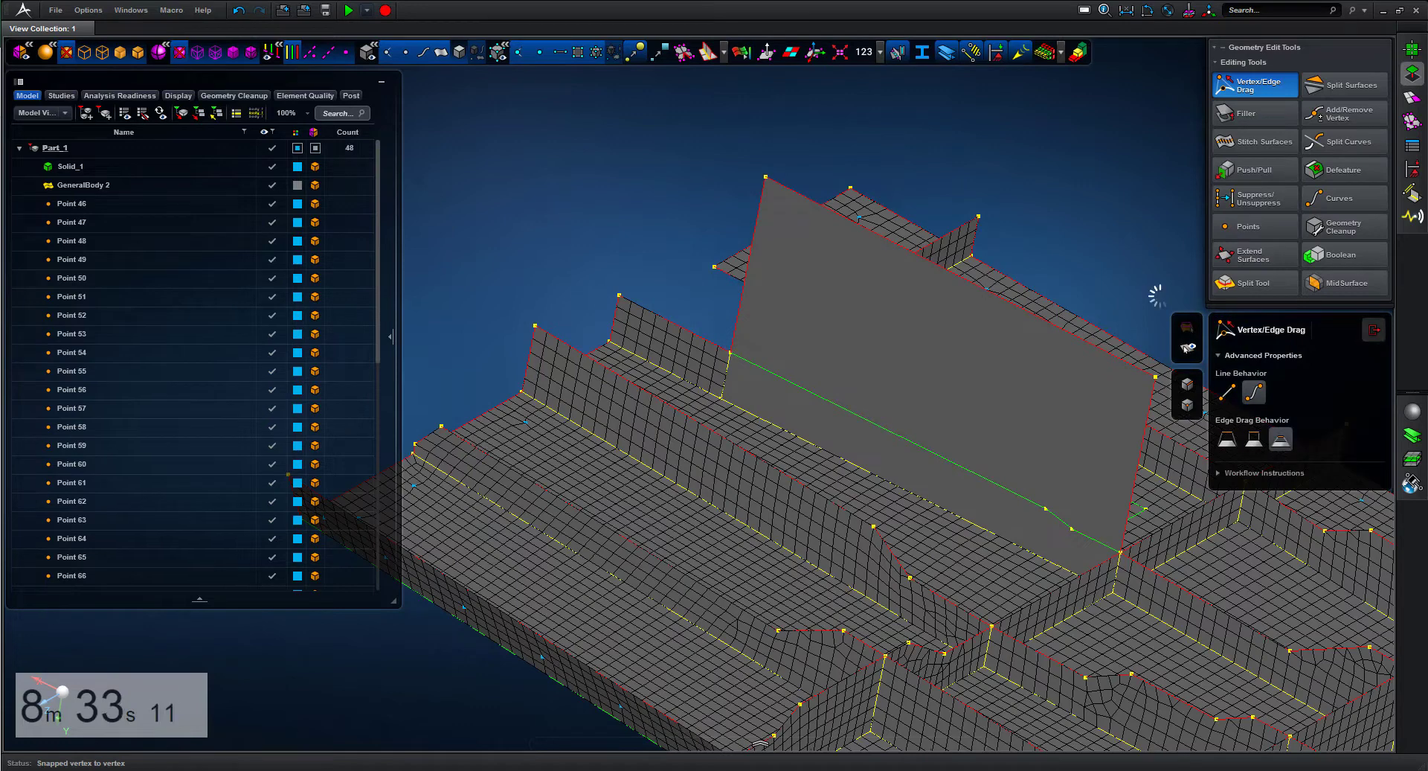
click(784, 194)
key(Delete)
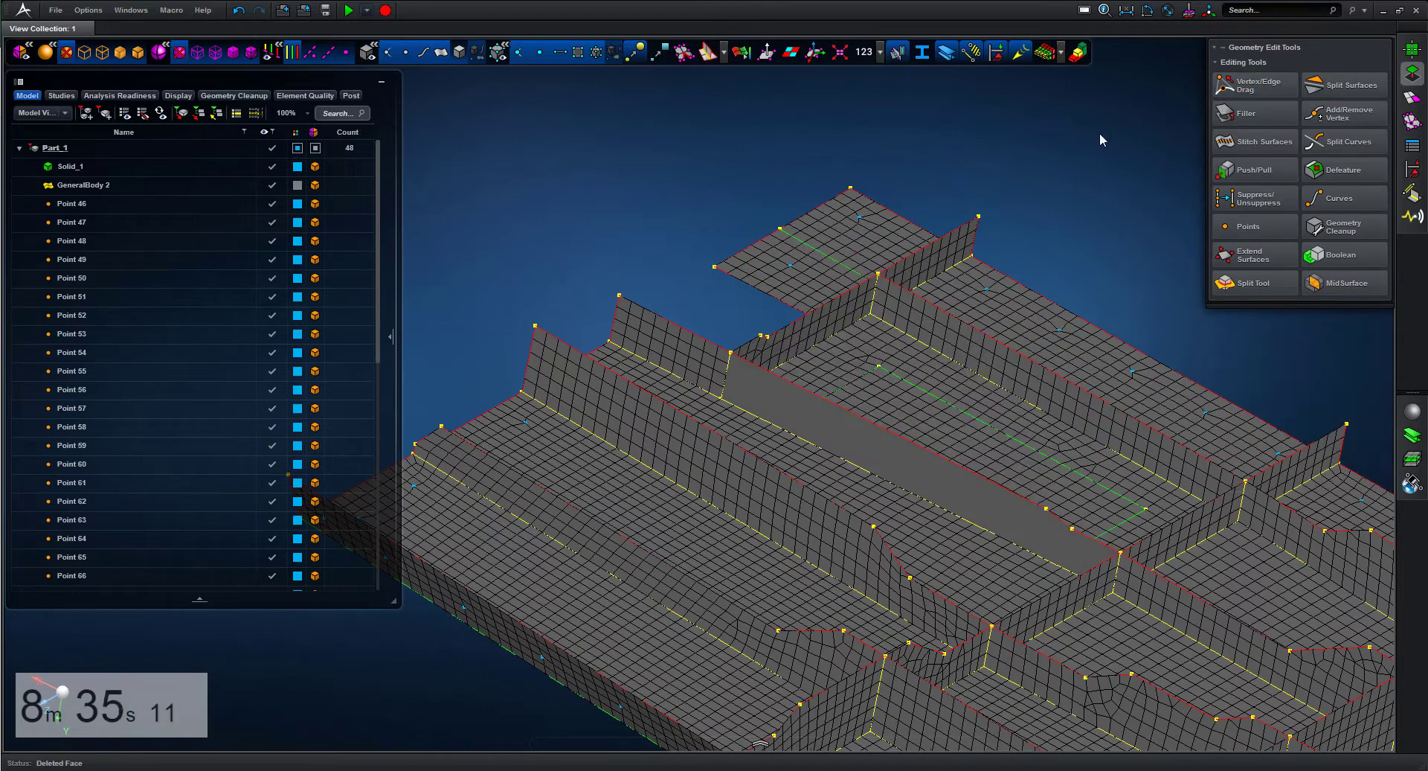
Step: Surface mesh the trimmed web face at 4.00 mm using the automatic mesh method
click(1410, 98)
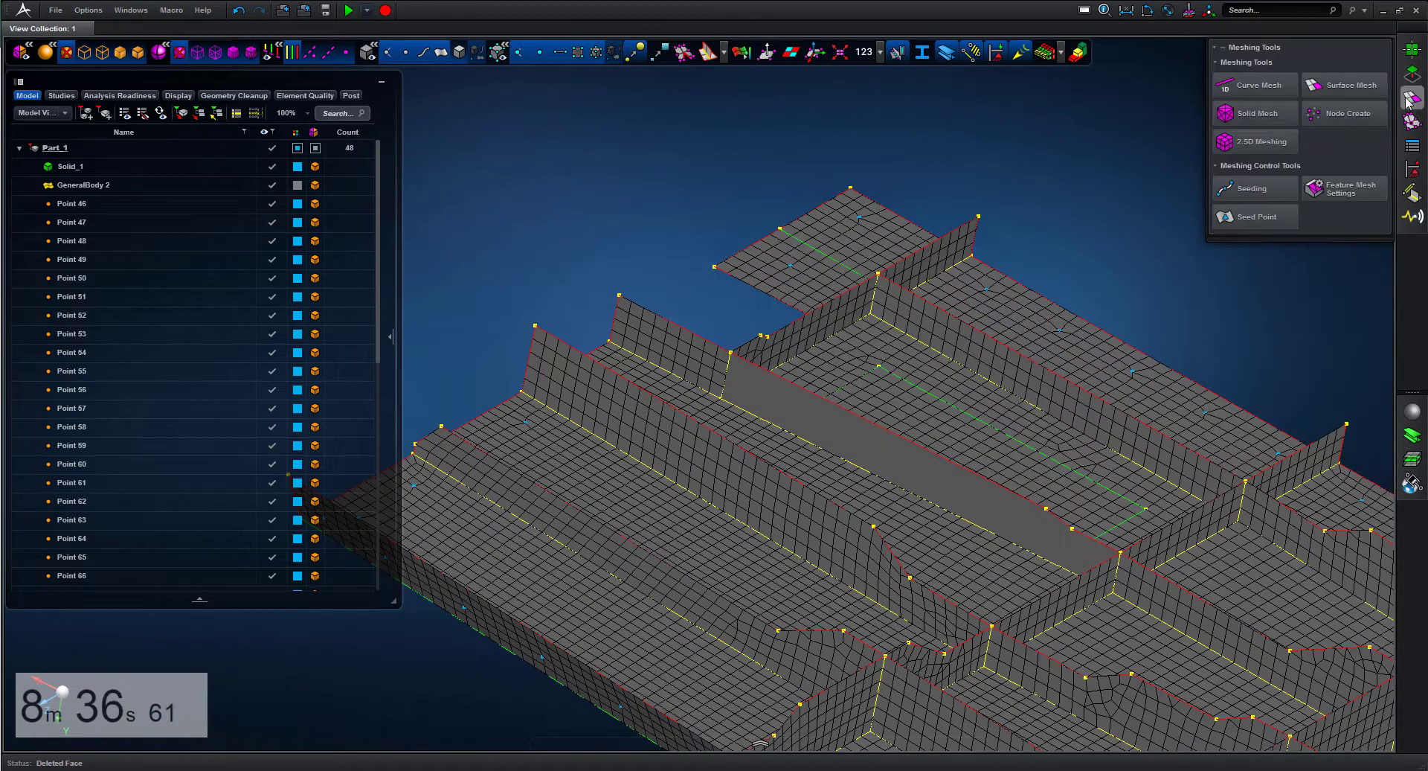
click(1358, 86)
click(1227, 424)
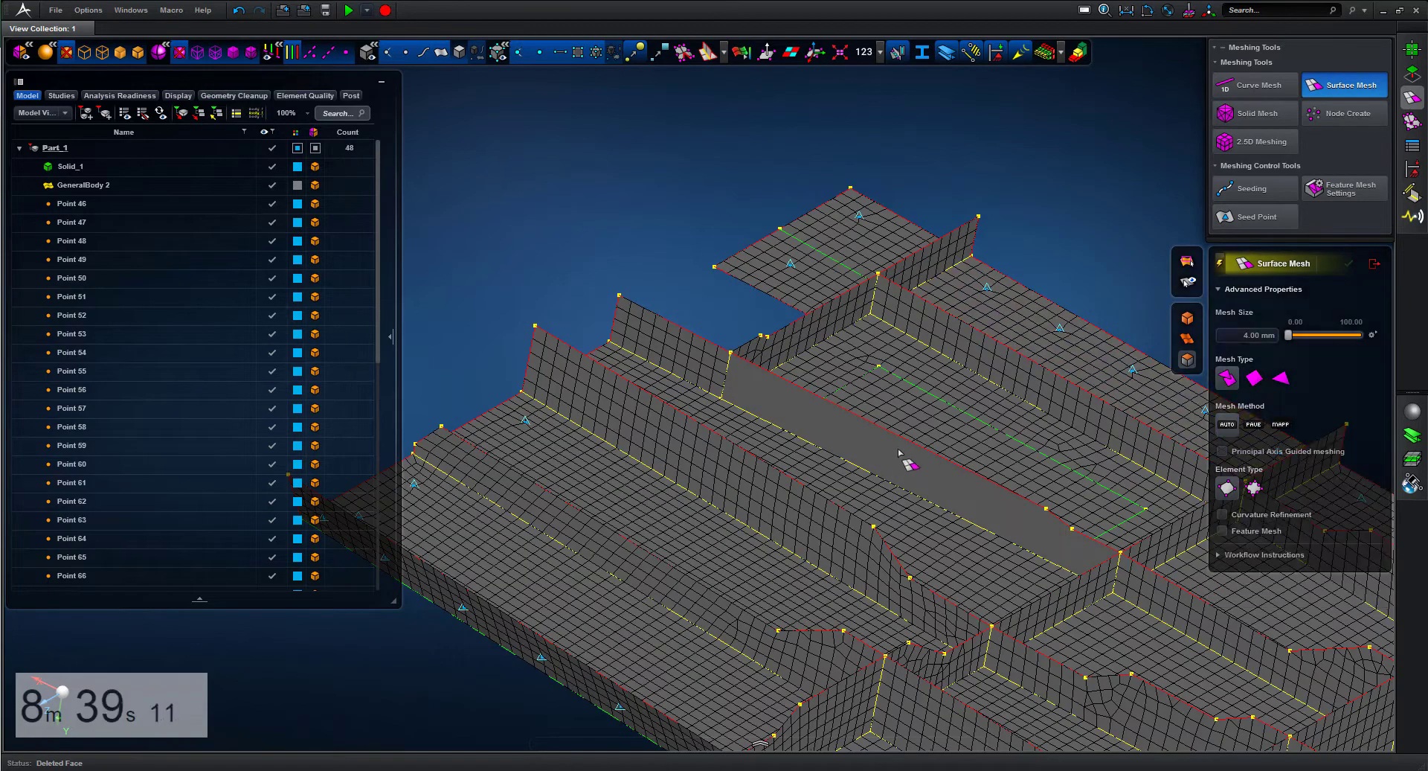
click(890, 482)
middle_drag(1054, 221, 915, 181)
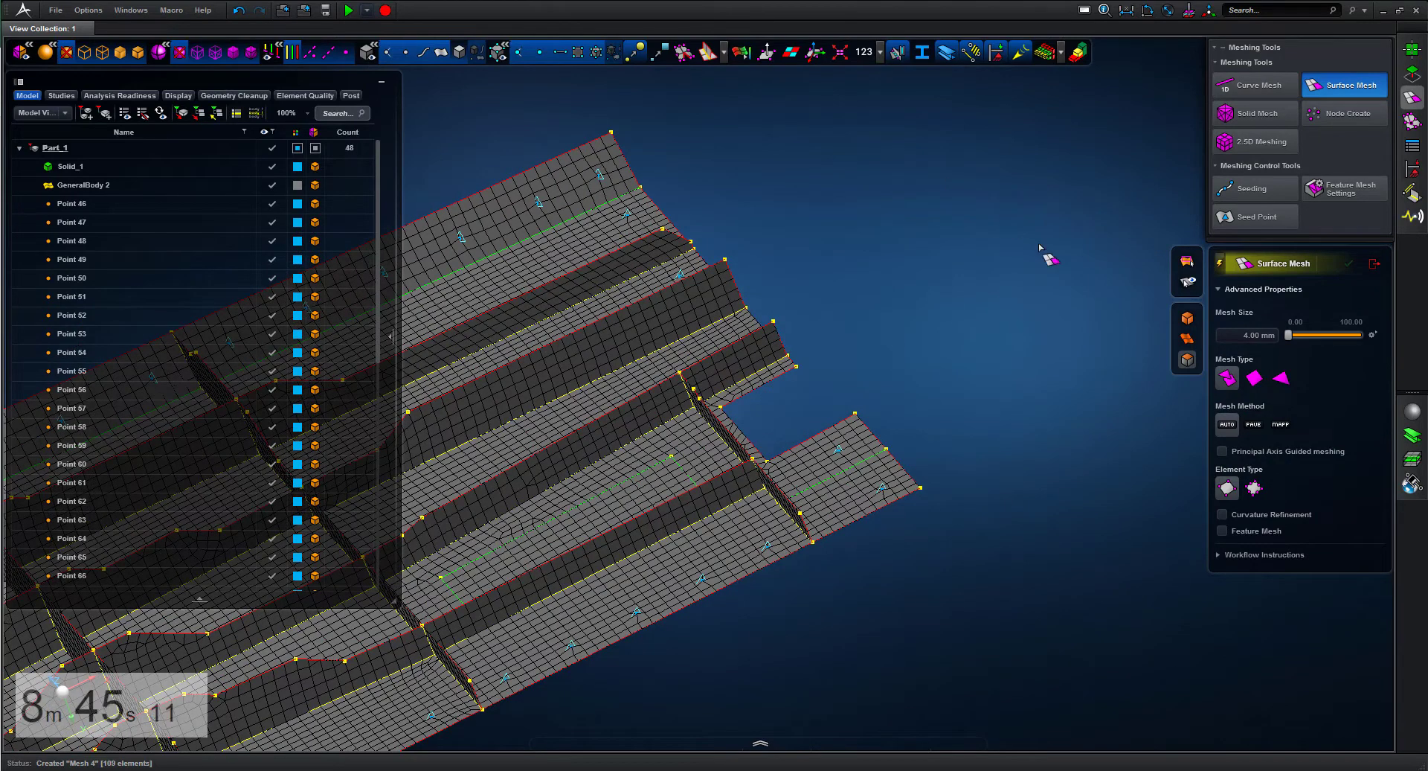
click(1374, 265)
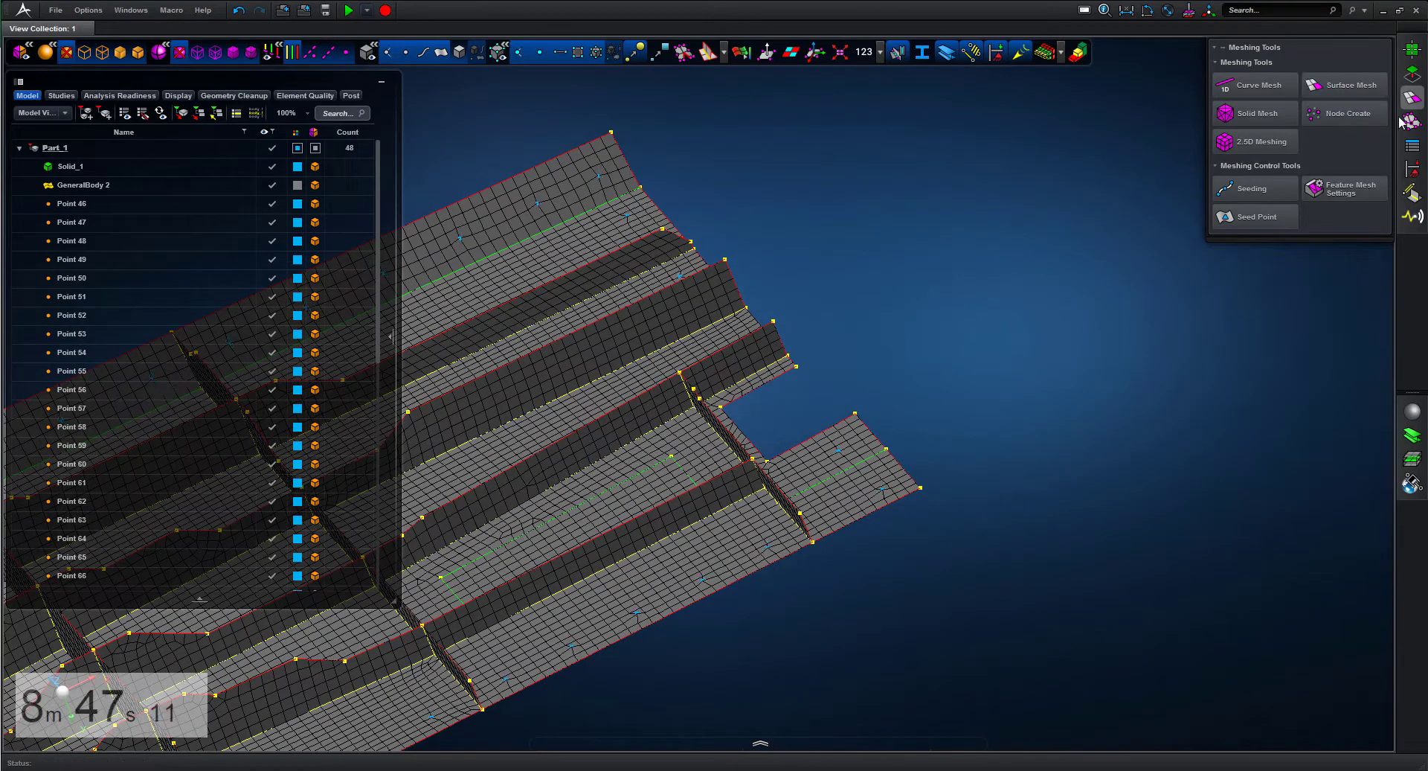
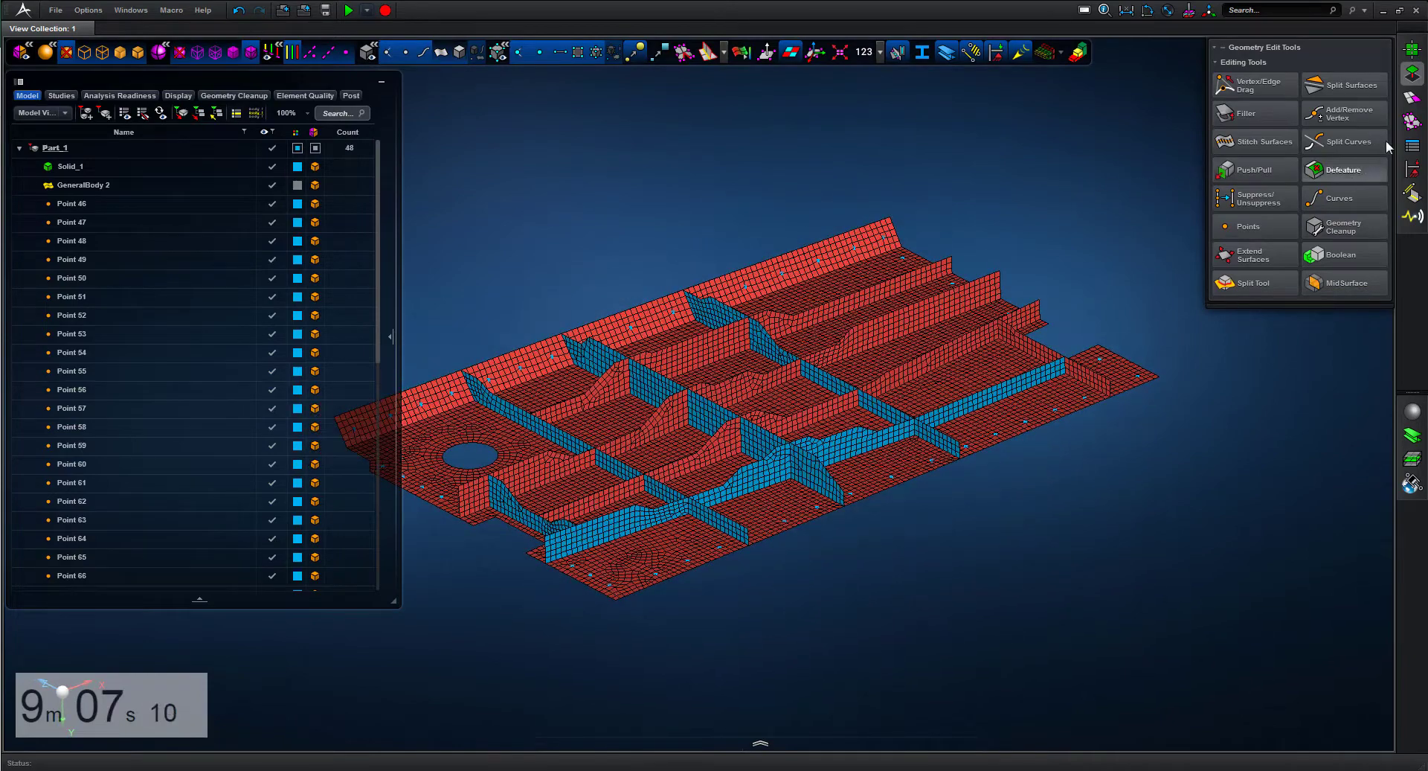
Step: Reverse the element orientation of the five blue web surfaces along the outermost lengthwise stiffener
click(1413, 99)
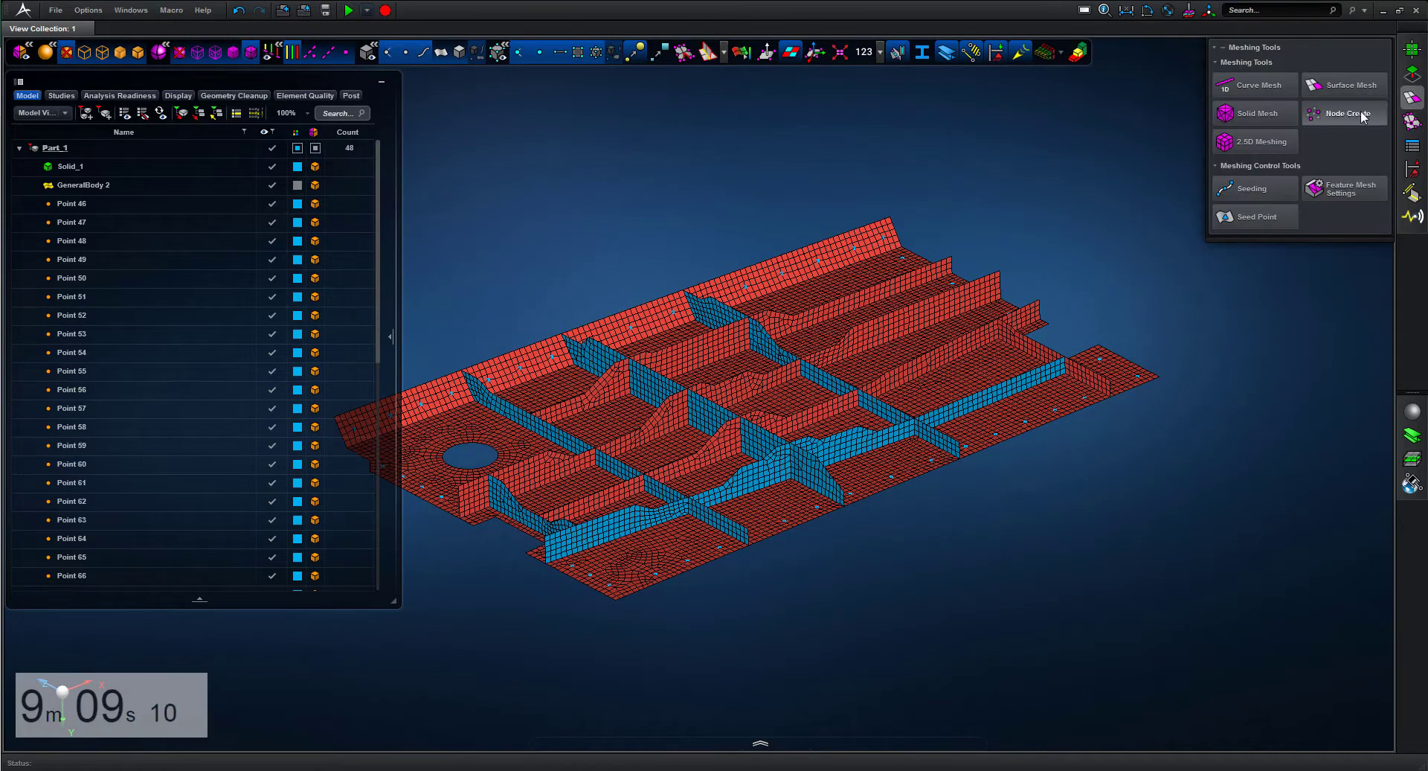
click(1410, 121)
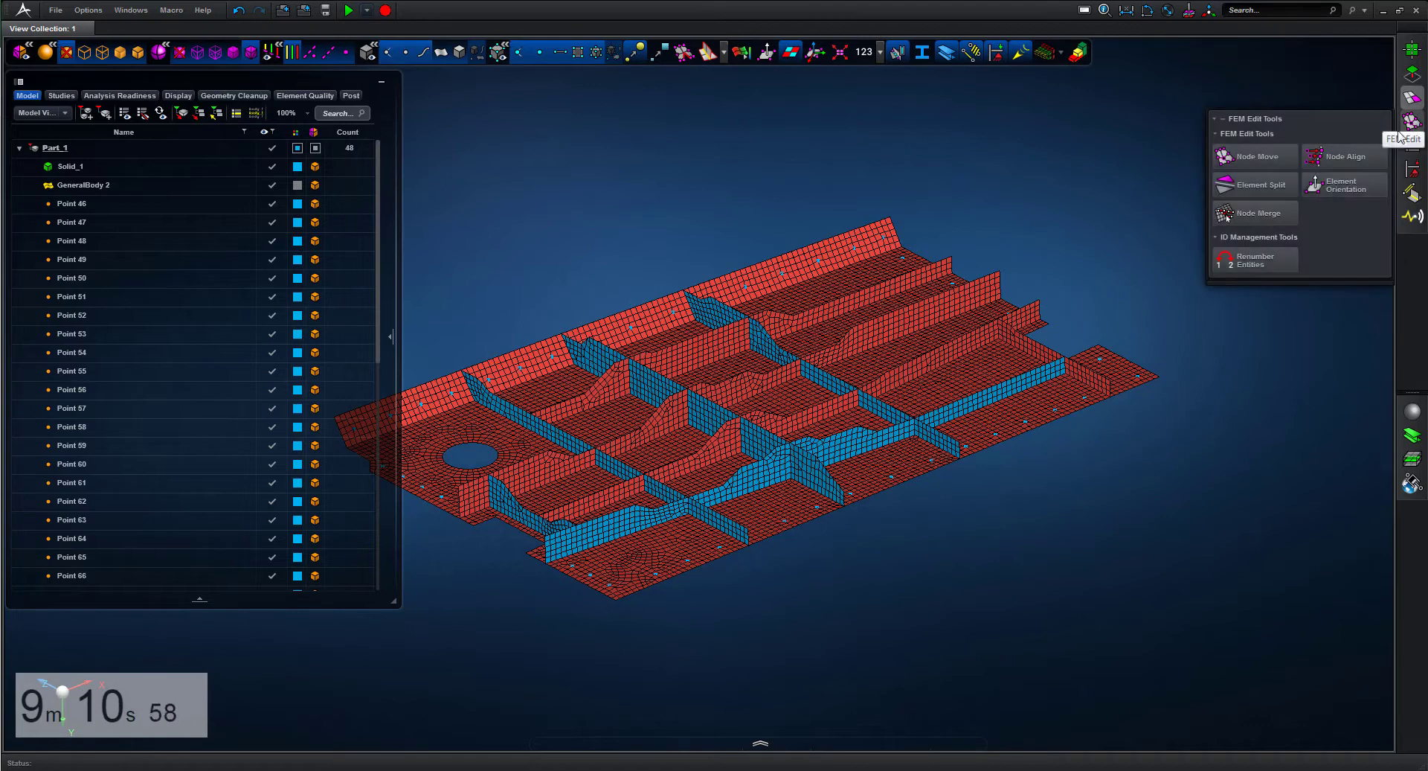
click(1343, 186)
click(965, 405)
click(867, 443)
click(762, 476)
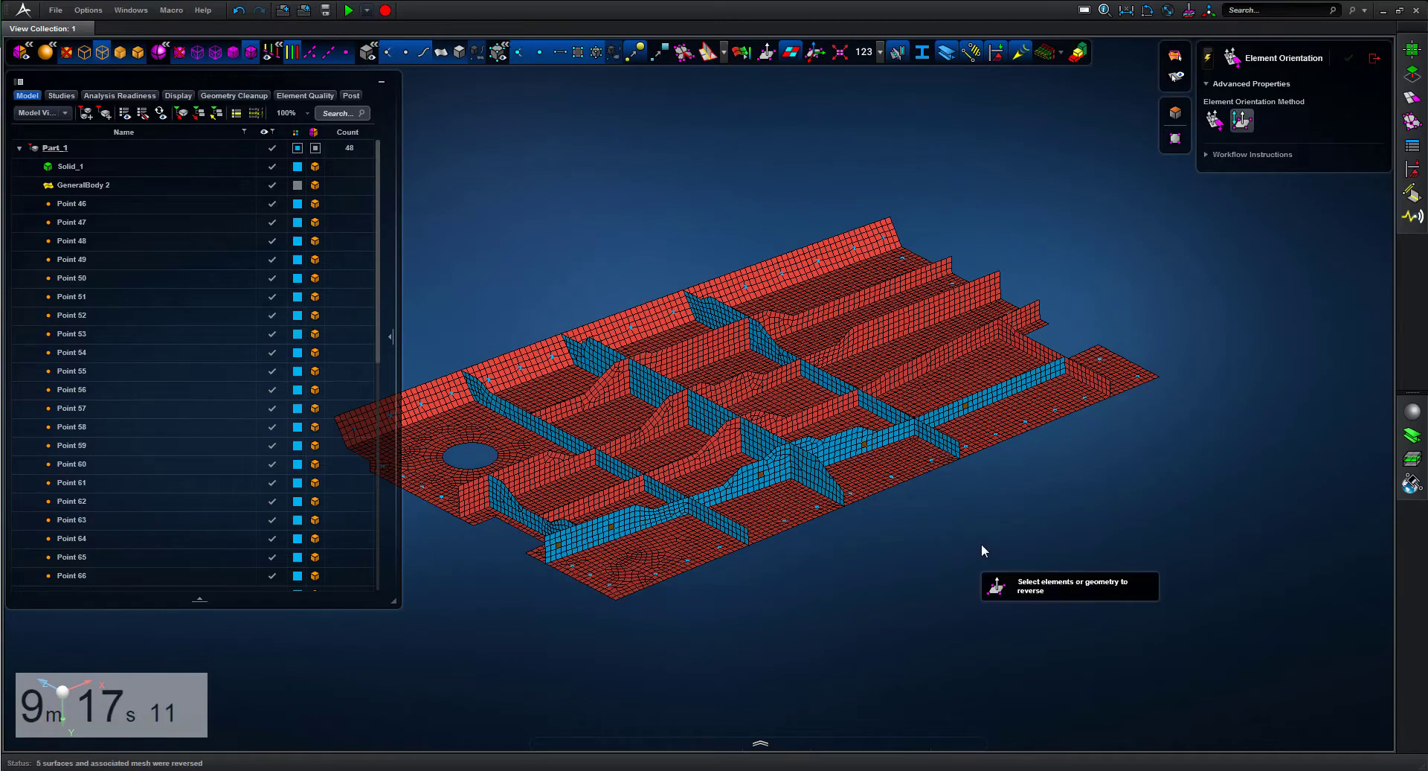
middle_click(1030, 533)
Step: Reverse the blue web surfaces of the short cross stiffener at the rib's notched end
middle_drag(1101, 512, 1039, 547)
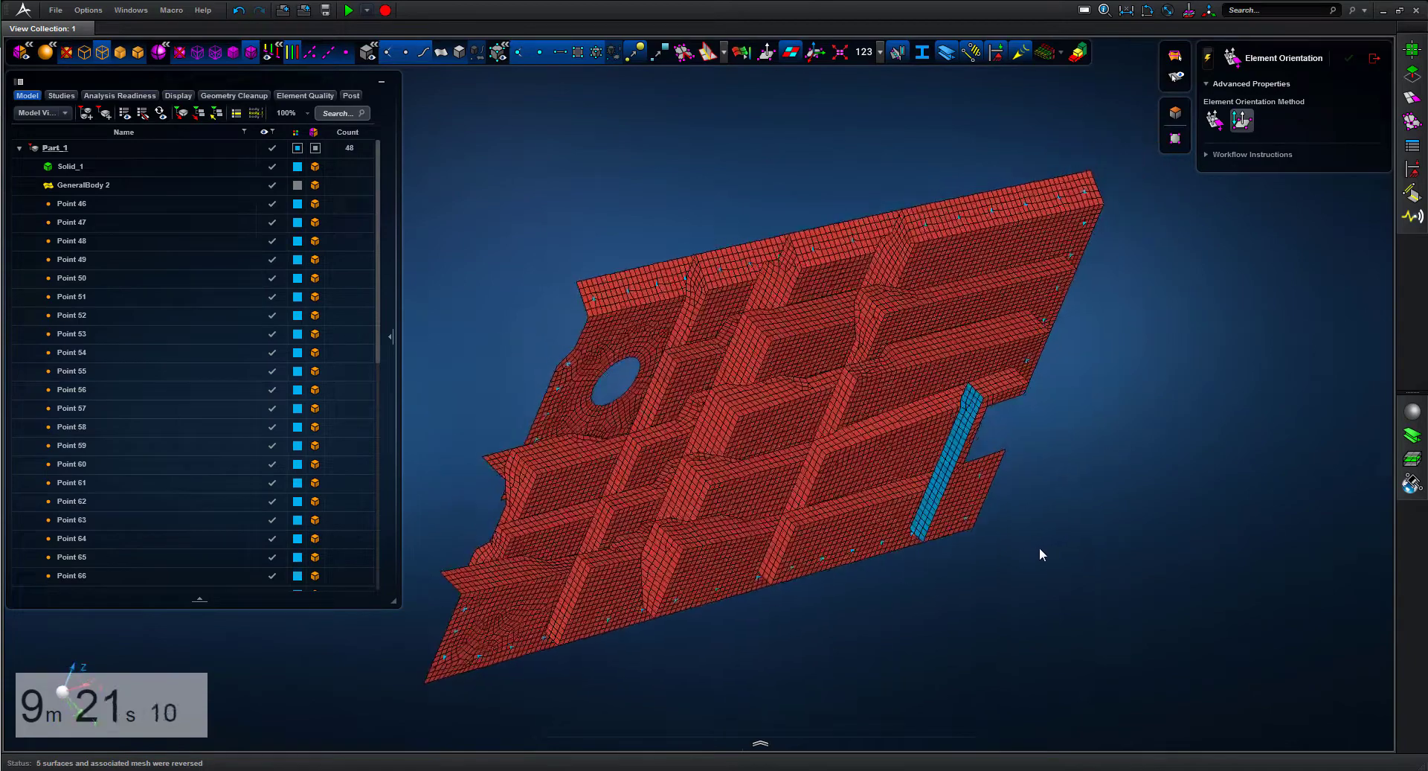
click(961, 431)
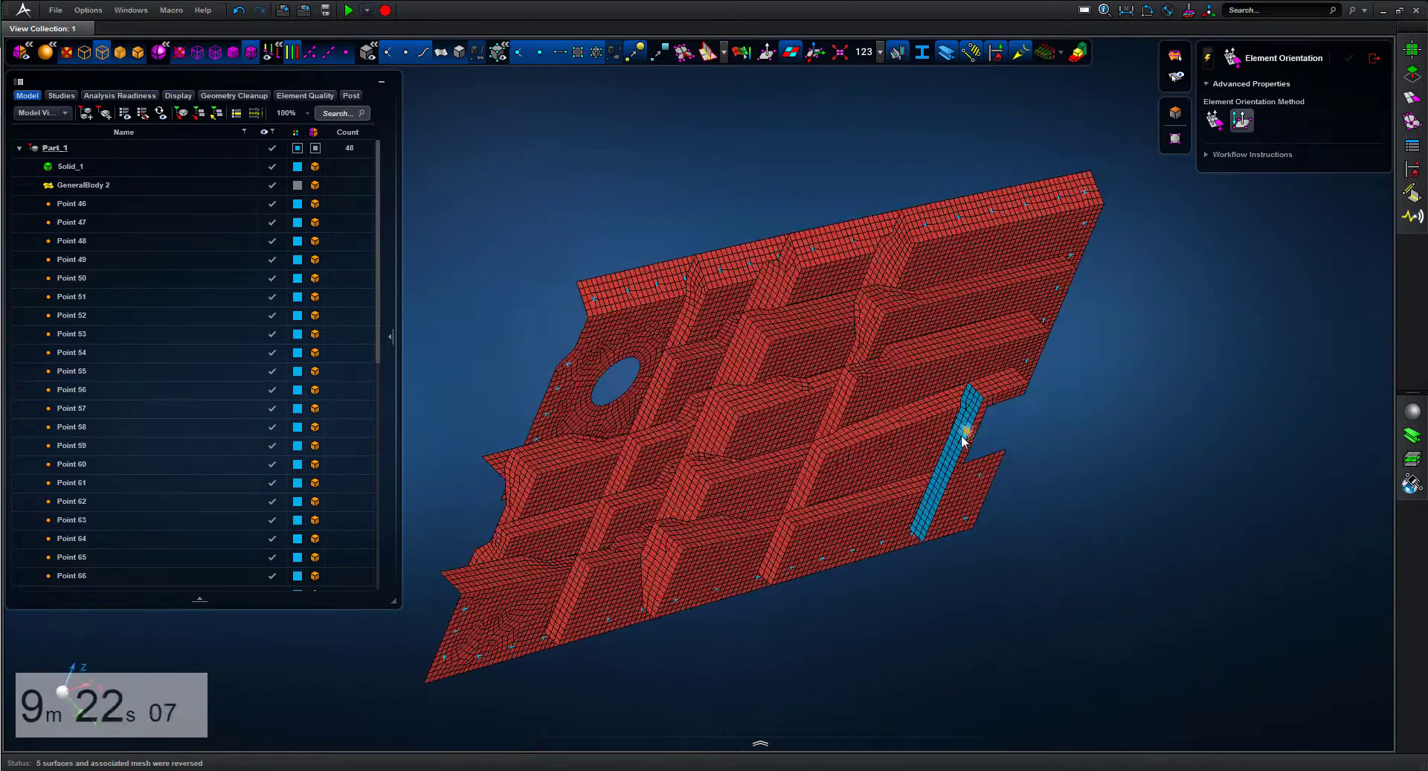
middle_click(1091, 425)
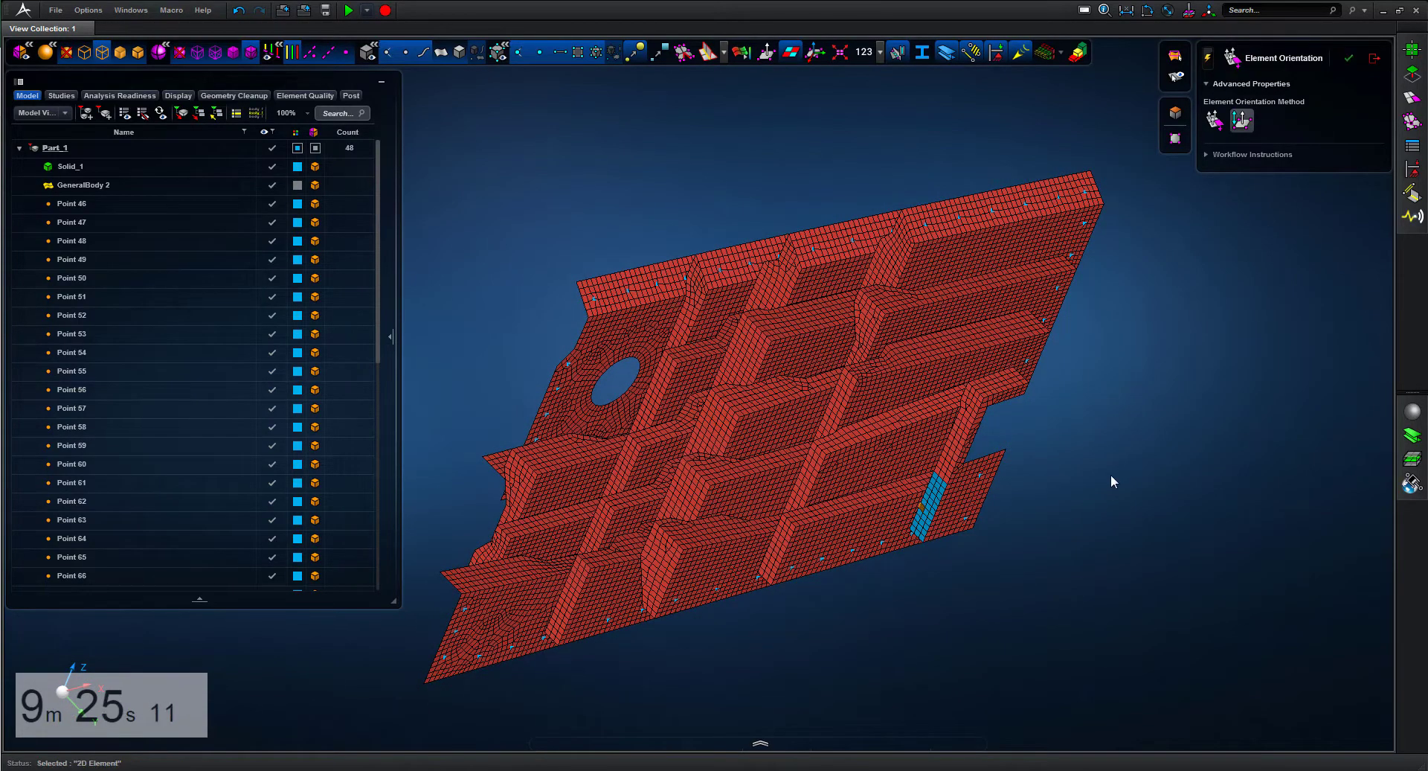
Step: Show the element normal vectors across the whole rib mesh to check their directions, and hide them again
middle_drag(1121, 471, 1225, 435)
scroll(1226, 435, down, 3)
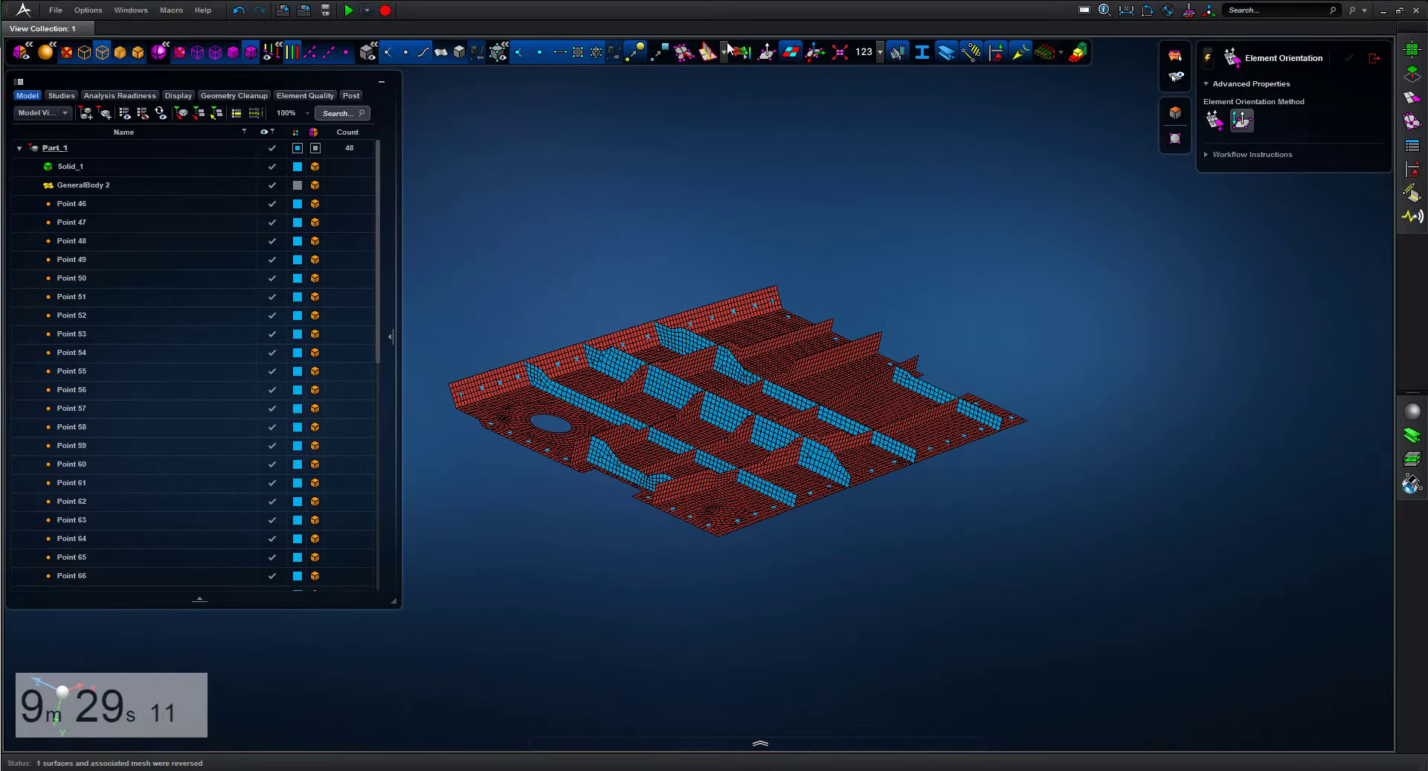
click(768, 52)
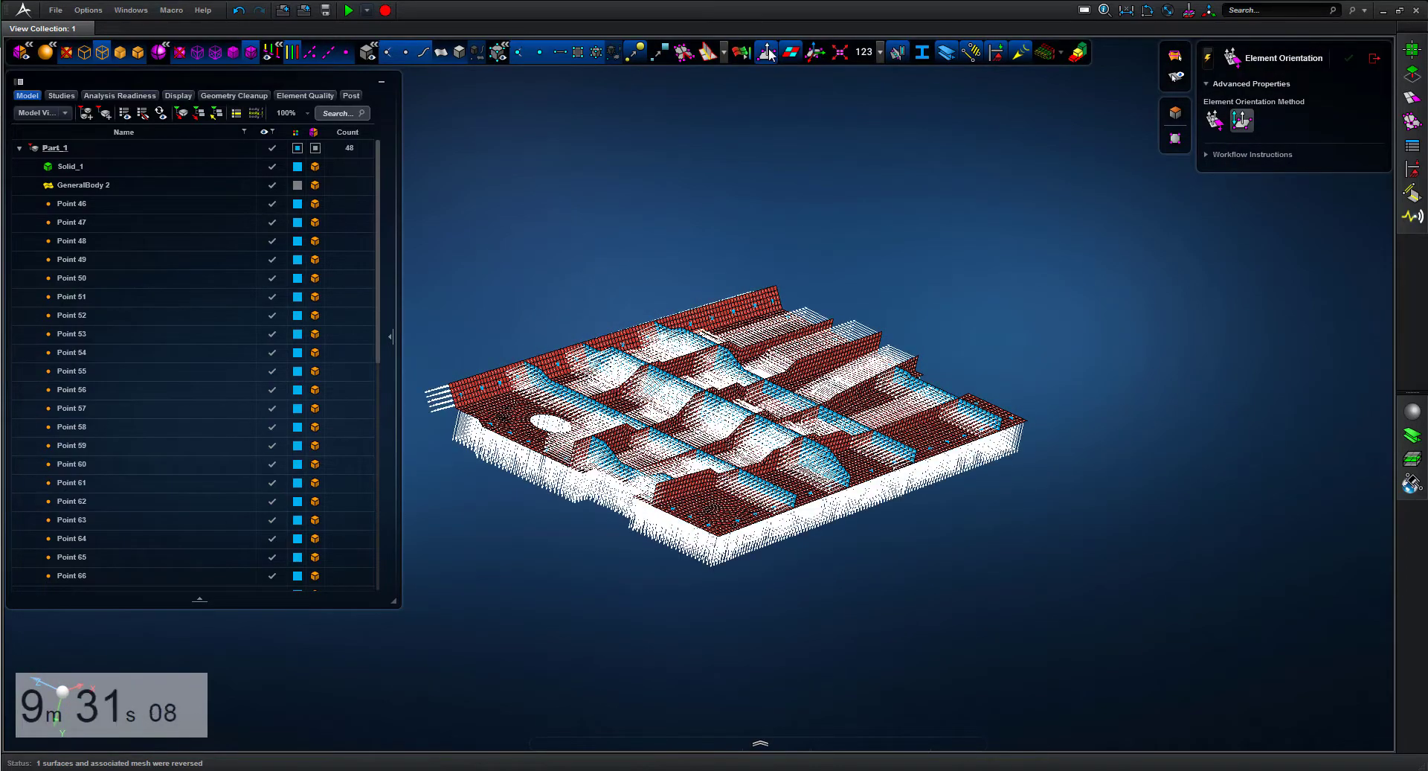
click(770, 53)
Step: Reverse the element orientation of all rib surfaces together and finish the Element Orientation command
drag(440, 237, 1132, 640)
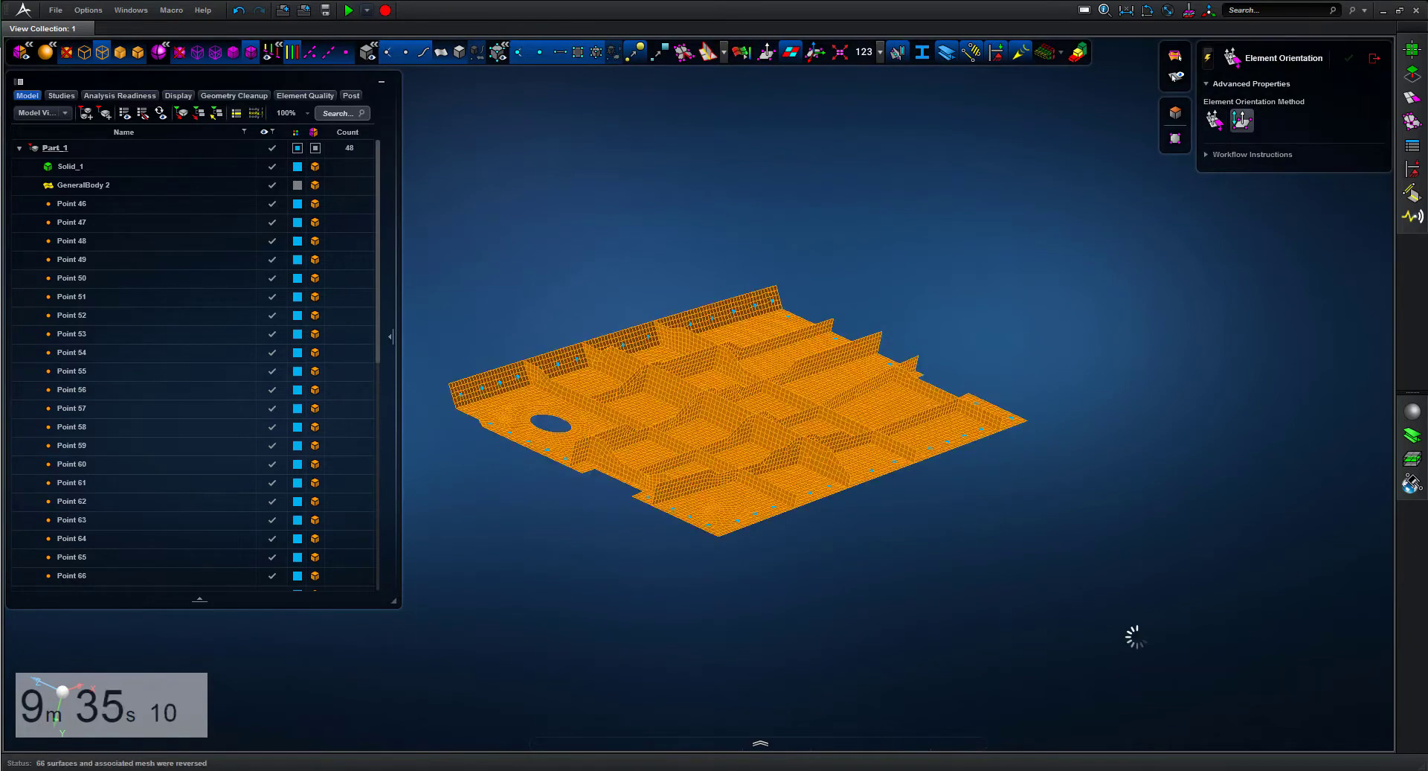
right_drag(1123, 528, 1131, 609)
middle_drag(1131, 608, 1122, 609)
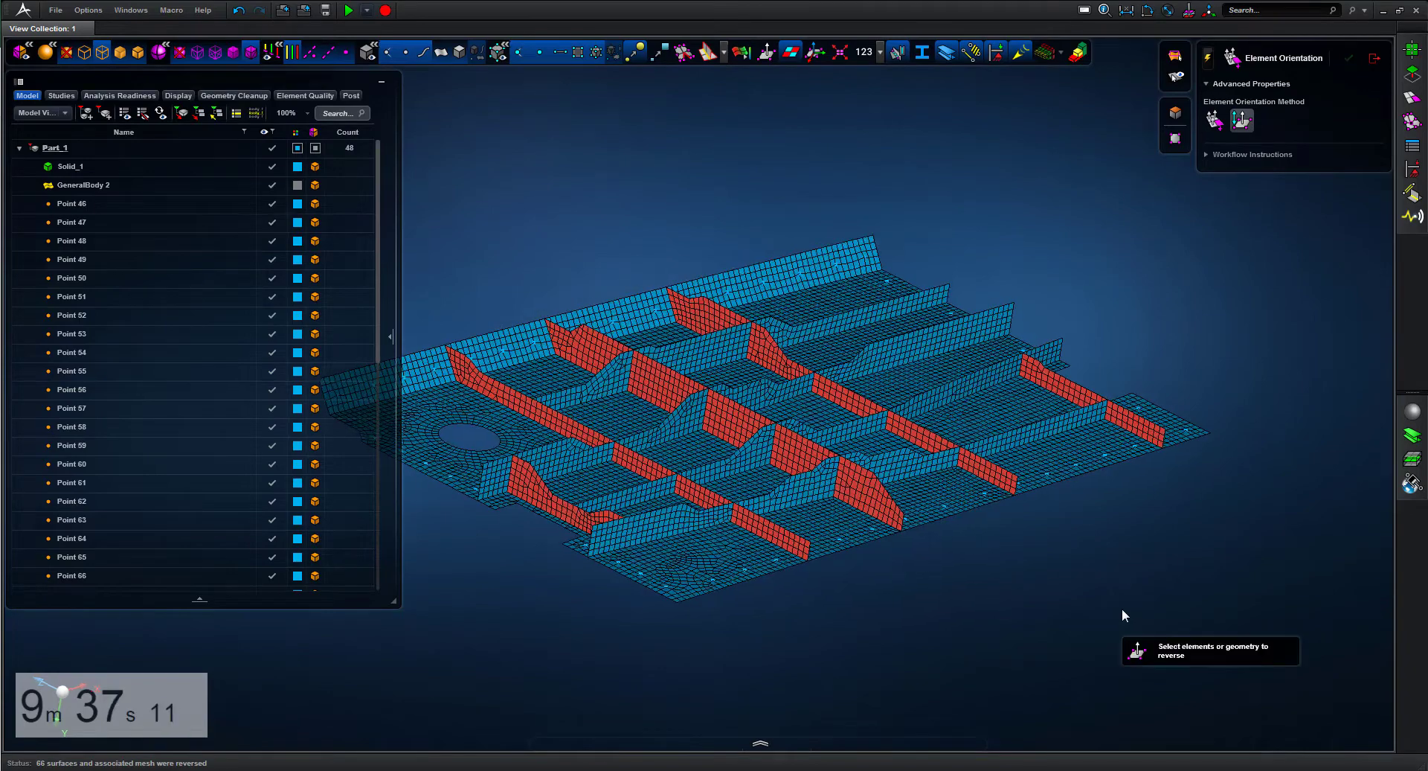
right_drag(1122, 609, 1188, 596)
scroll(1189, 595, down, 1)
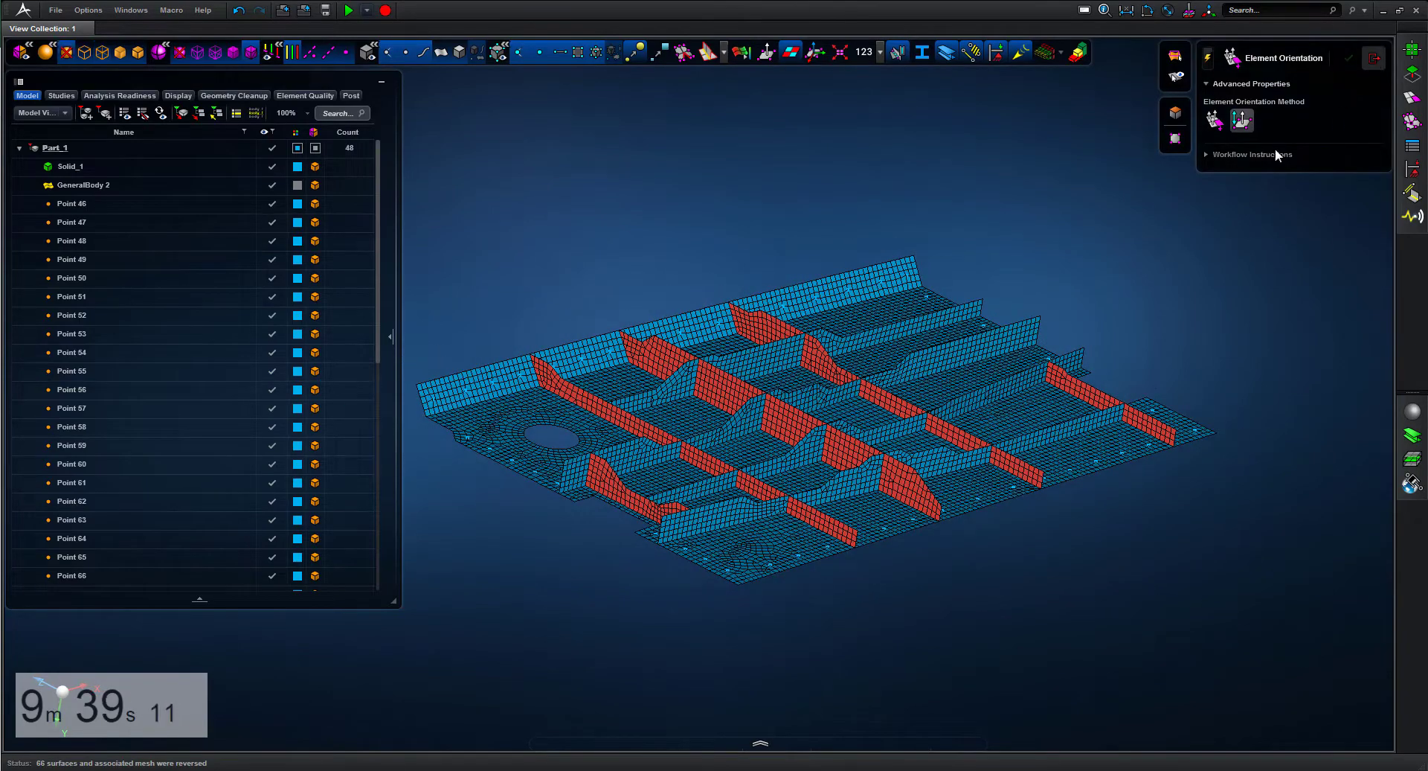
click(1373, 58)
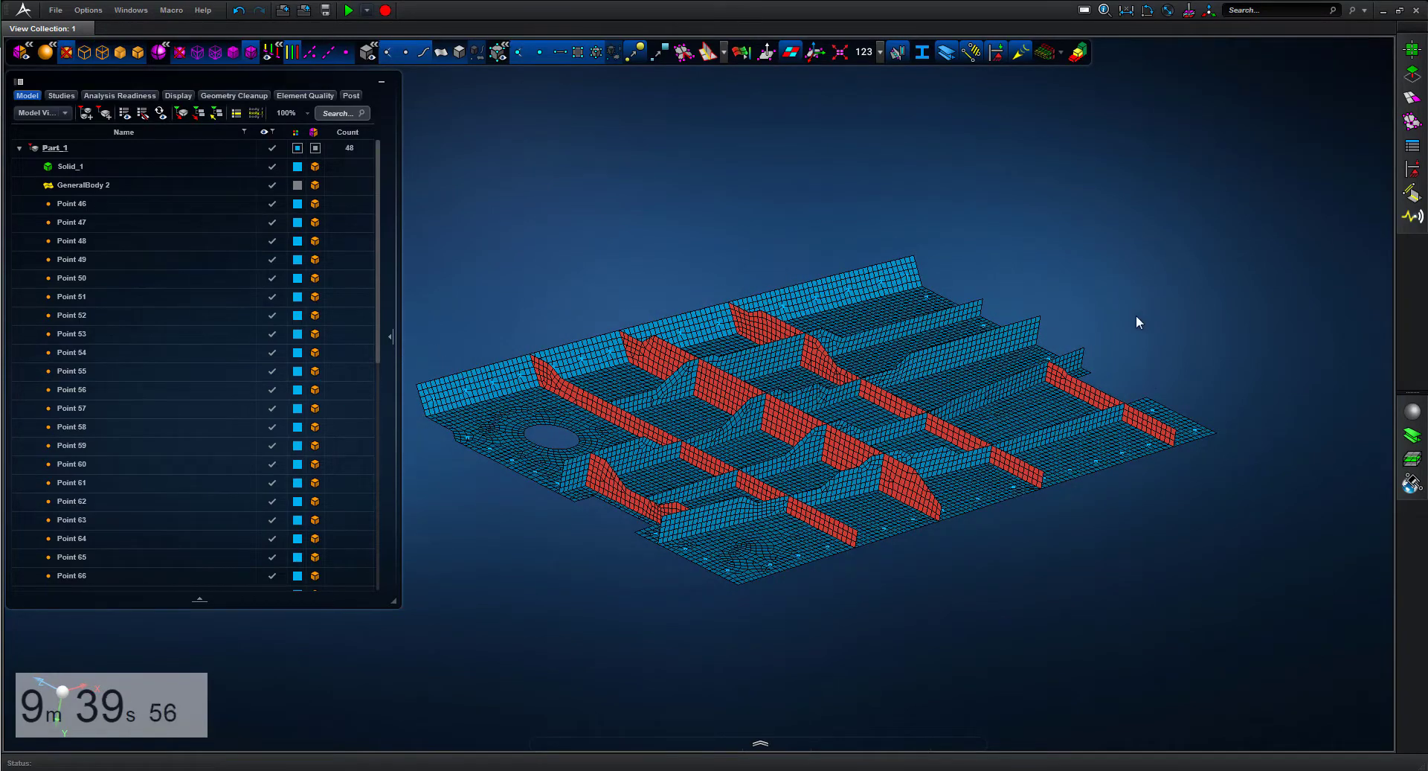
Step: Turn off the element orientation colouring and display the mesh topology edges
click(794, 56)
mouse_move(874, 123)
middle_down()
mouse_move(894, 138)
mouse_move(911, 121)
mouse_move(877, 104)
middle_up()
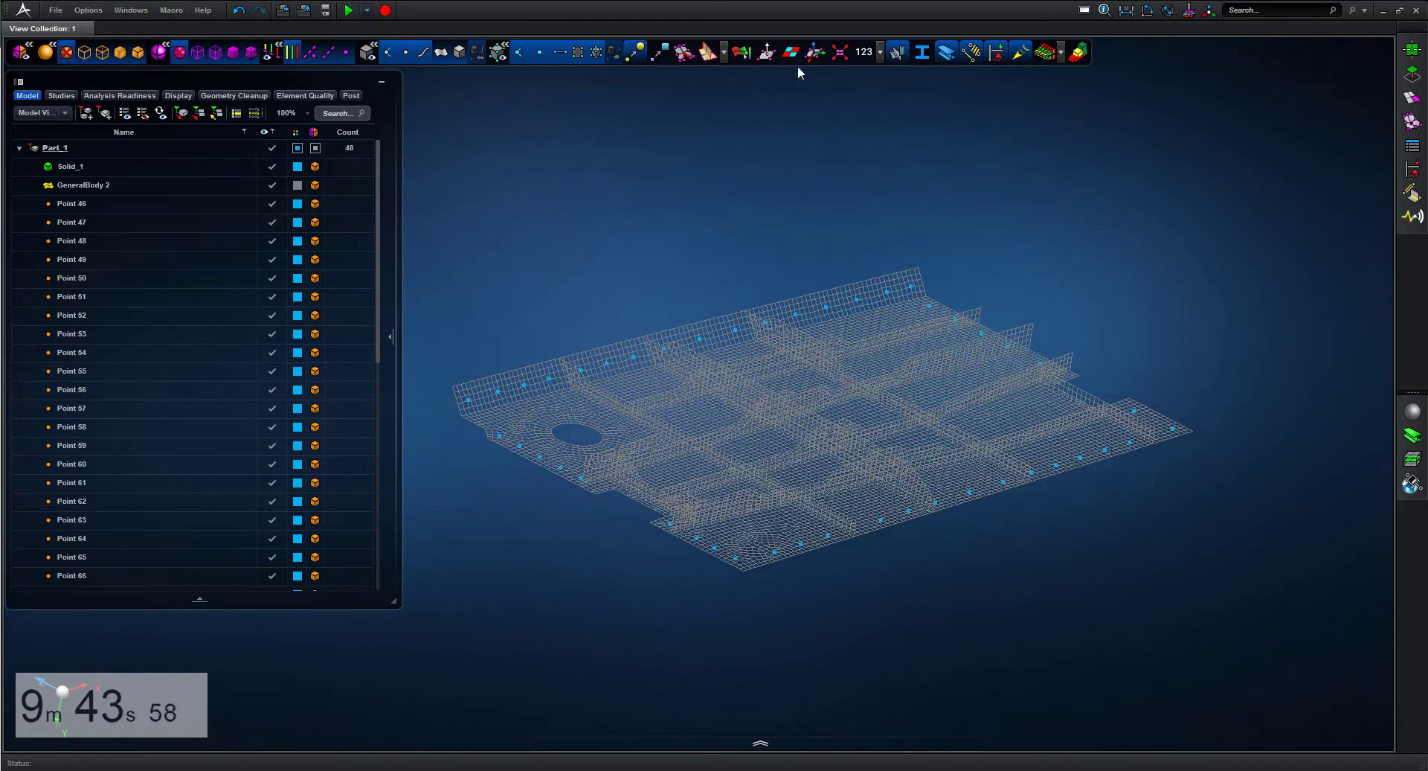
click(706, 52)
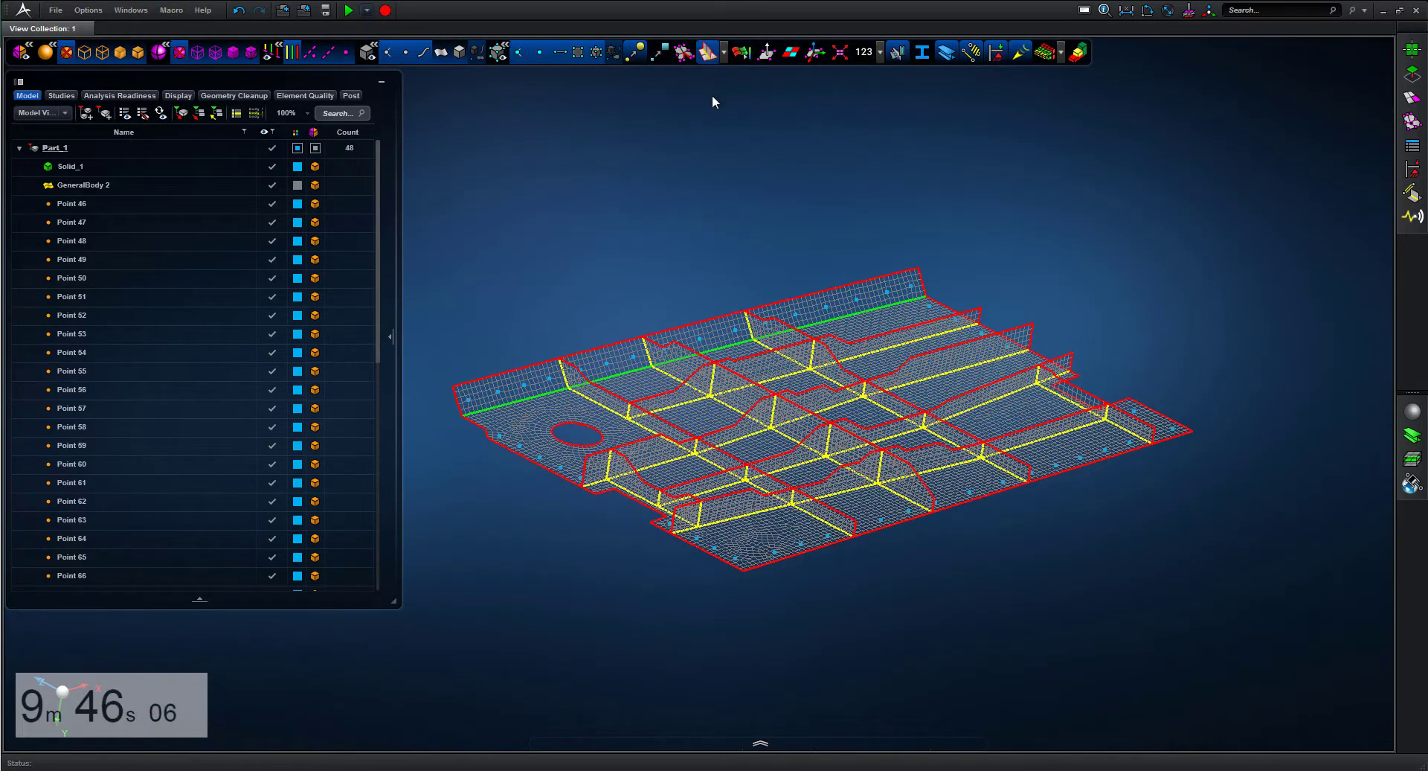
Step: Inspect the mesh connectivity by toggling the green and yellow topology edge categories off and on, and turn off the topology display
click(724, 52)
click(774, 111)
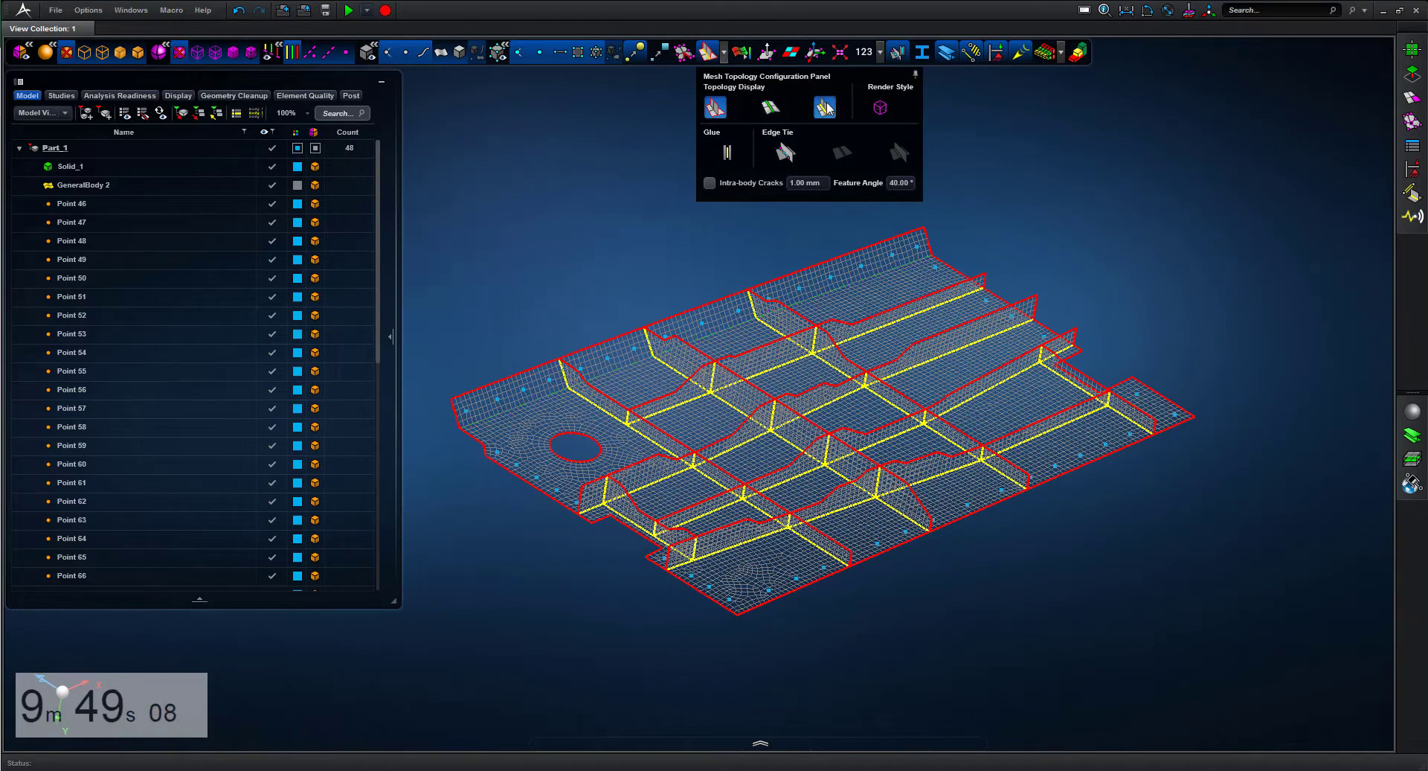
click(826, 104)
scroll(662, 212, up, 2)
middle_drag(662, 215, 573, 211)
click(769, 110)
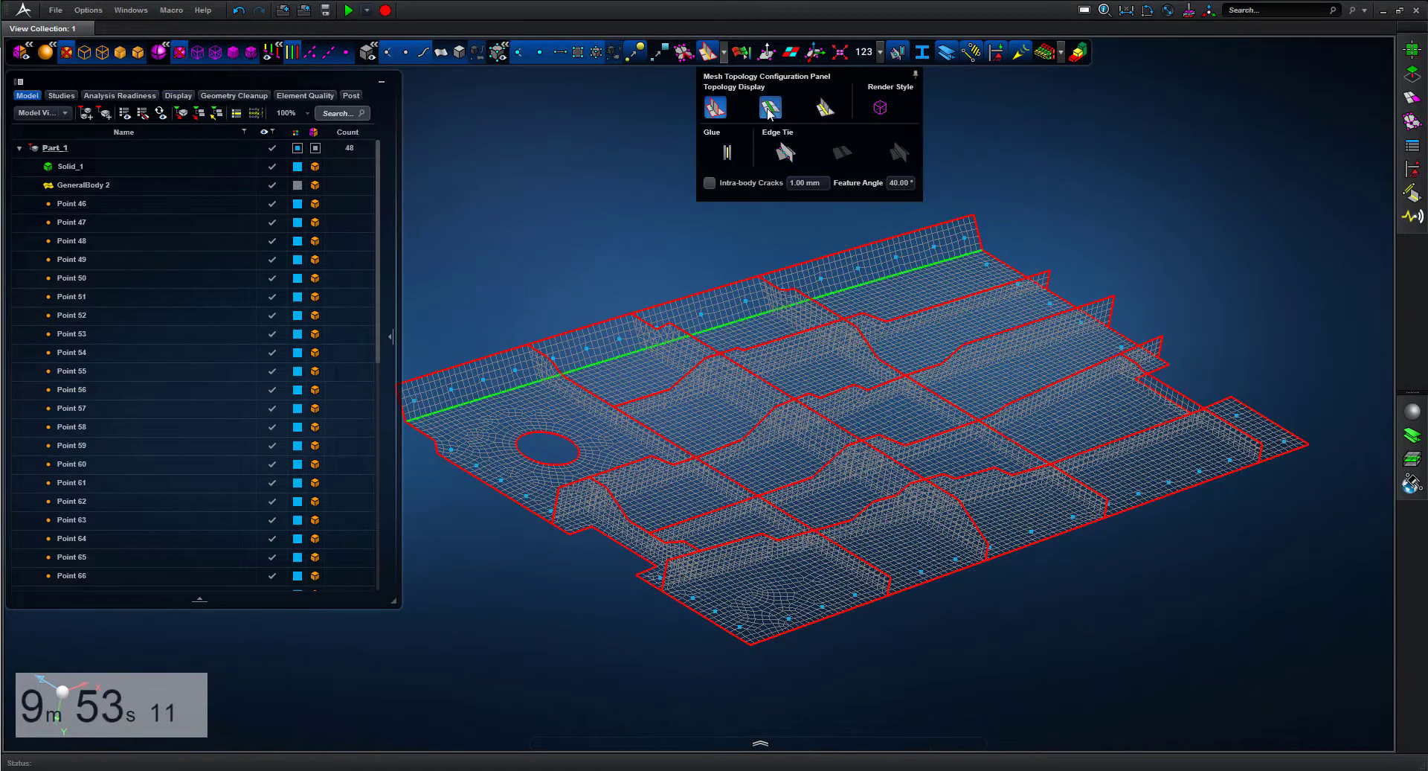
click(825, 106)
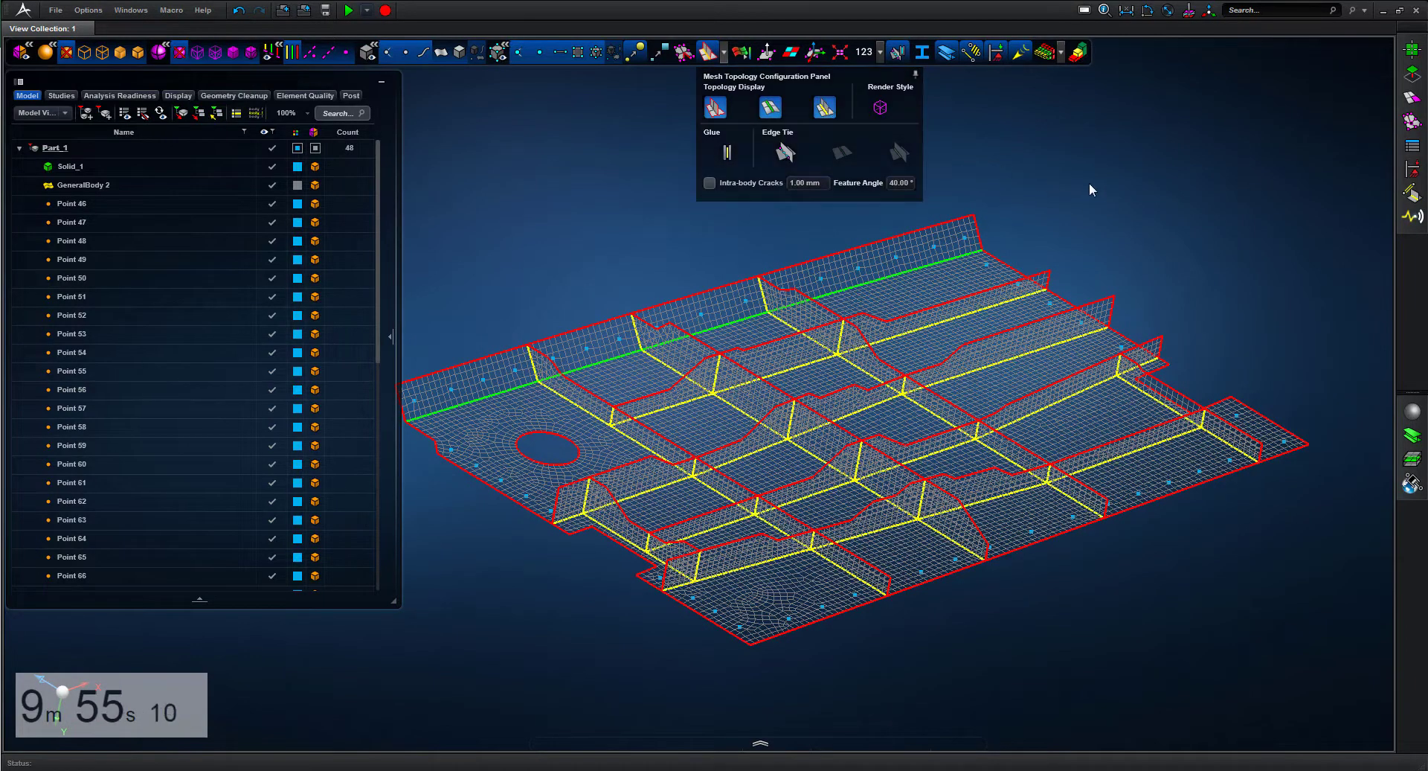
key(f)
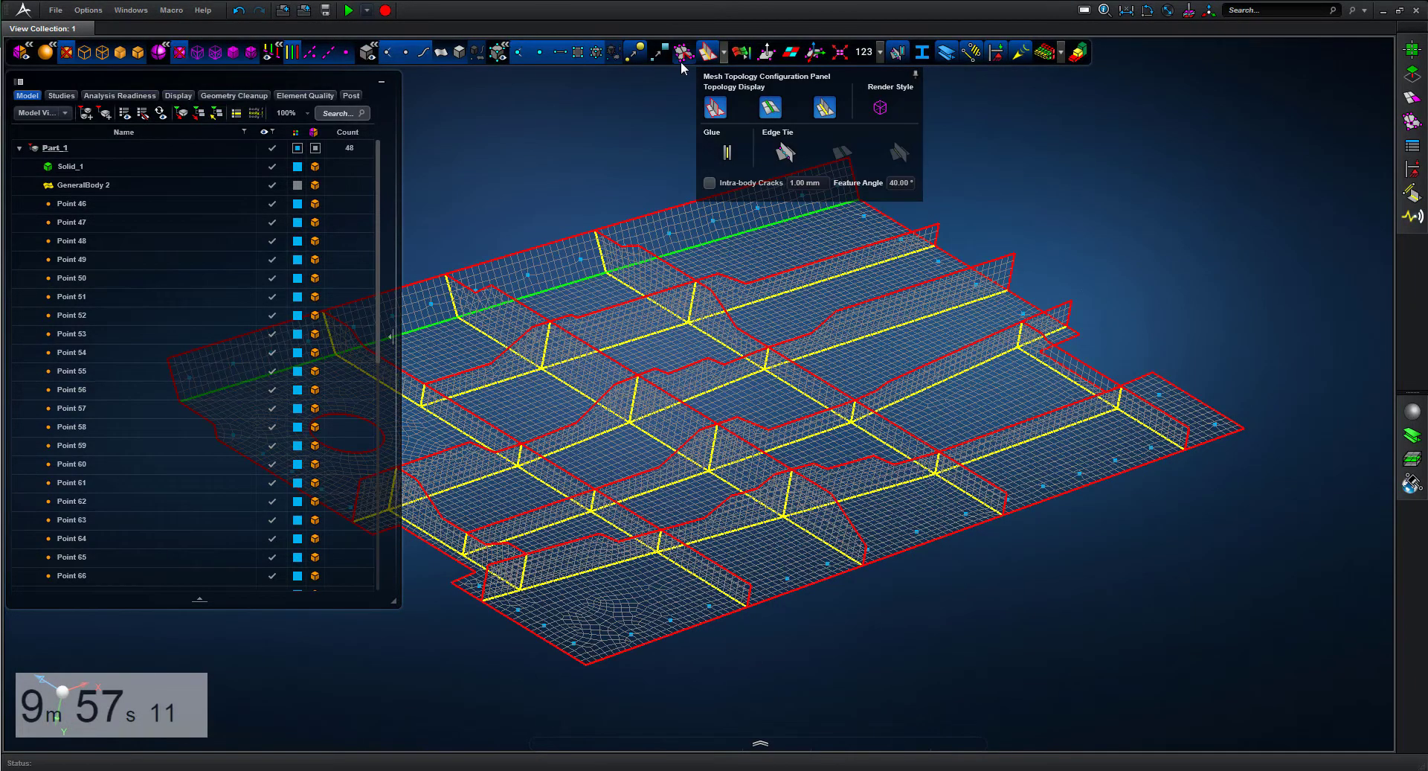
click(706, 54)
scroll(1060, 159, down, 1)
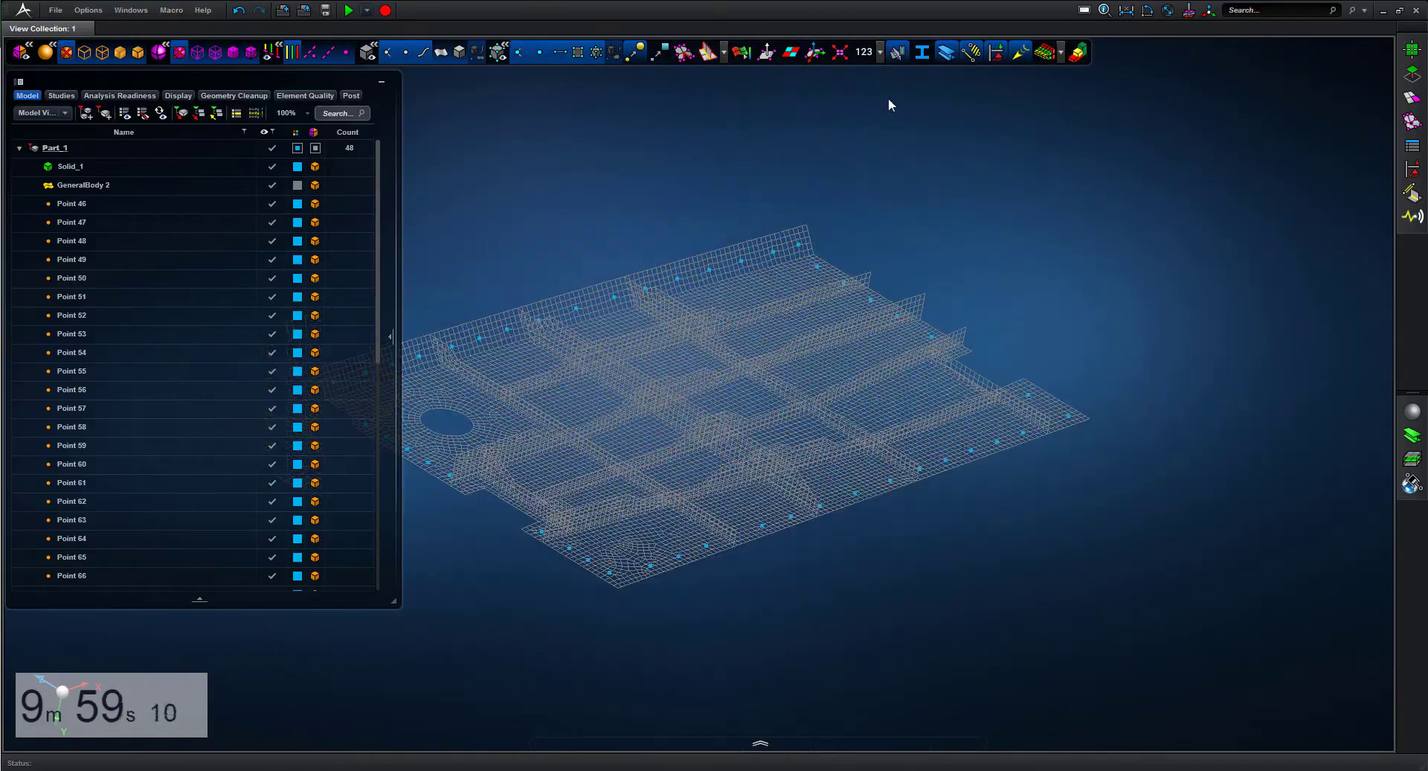
Step: Examine the 2D element quality of the rib mesh by Quality Index and close the quality display
click(743, 53)
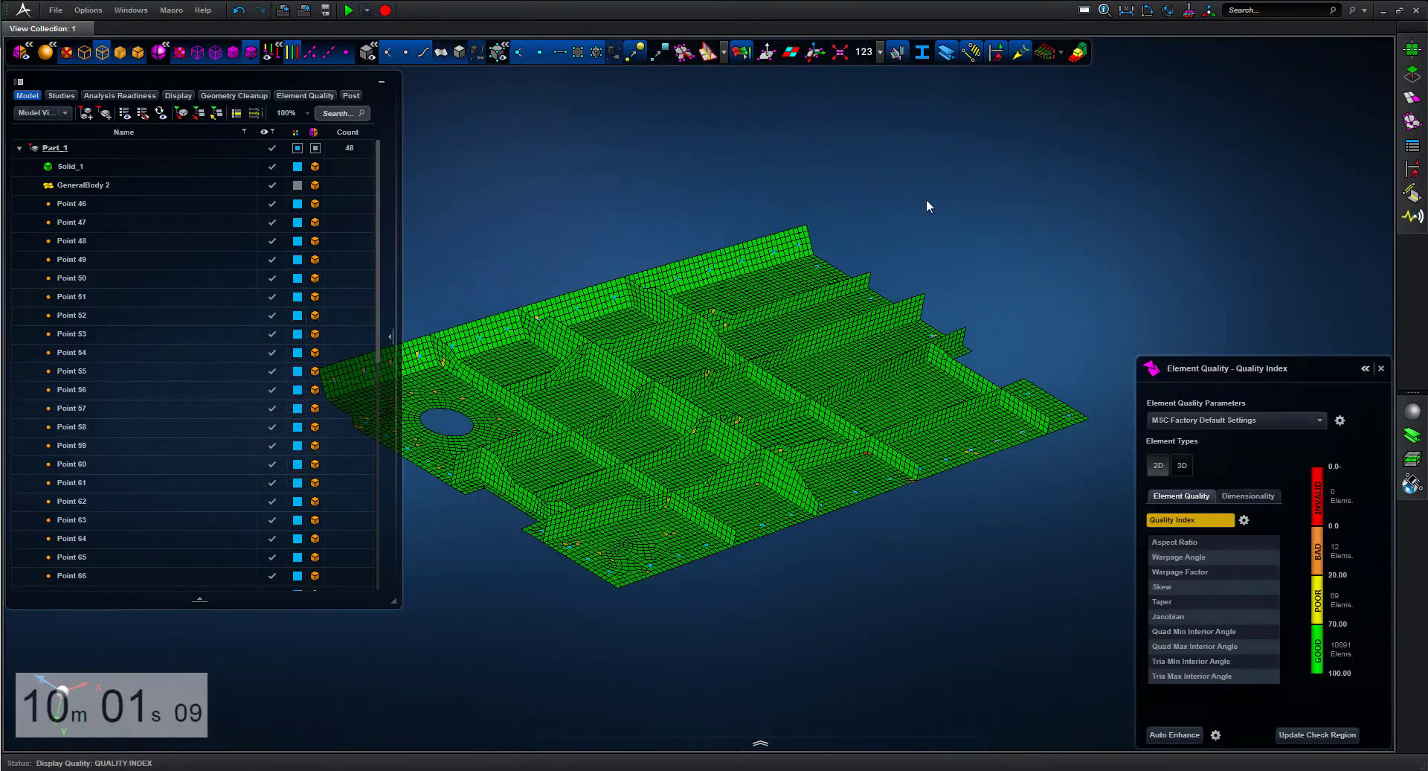
mouse_move(924, 200)
middle_down()
mouse_move(928, 269)
mouse_move(927, 201)
middle_up()
scroll(927, 201, up, 1)
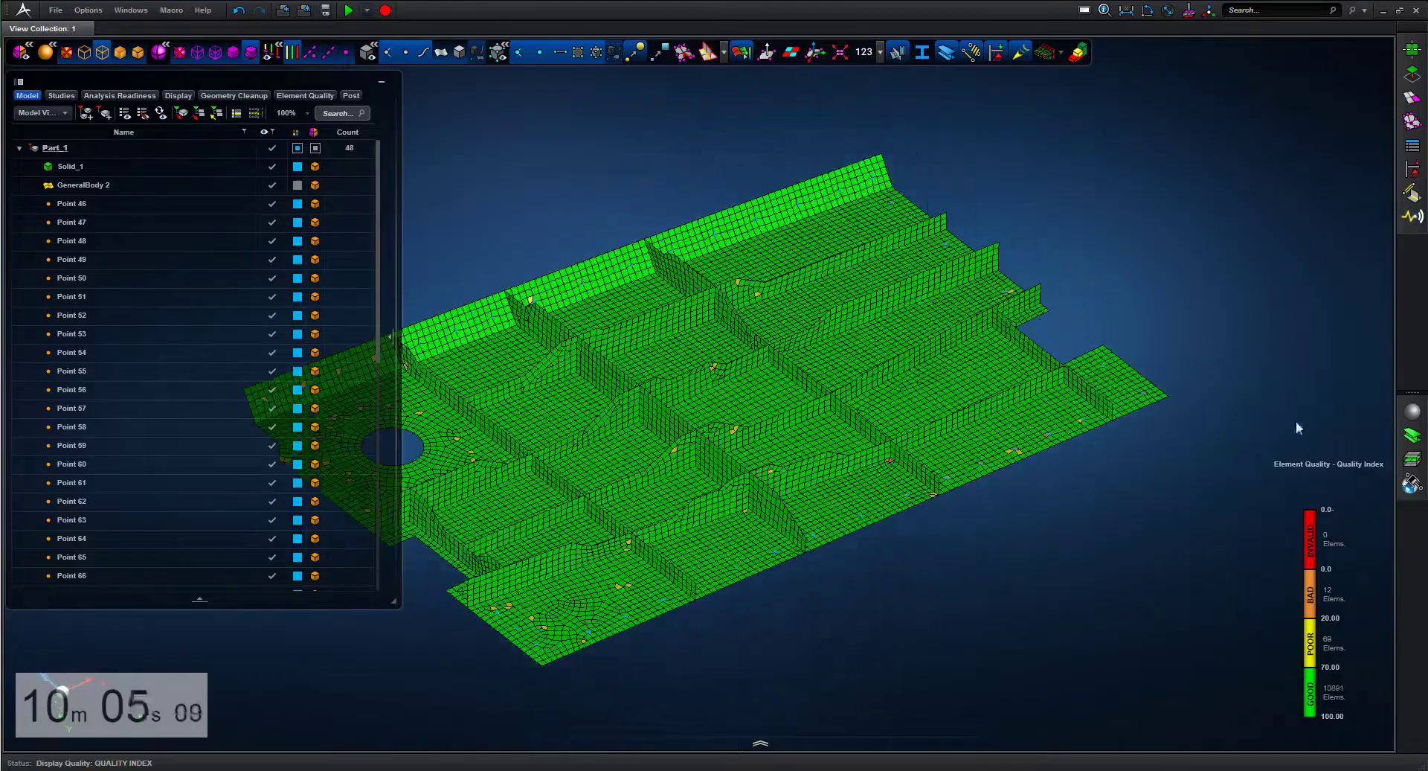
mouse_move(1379, 468)
click(1380, 369)
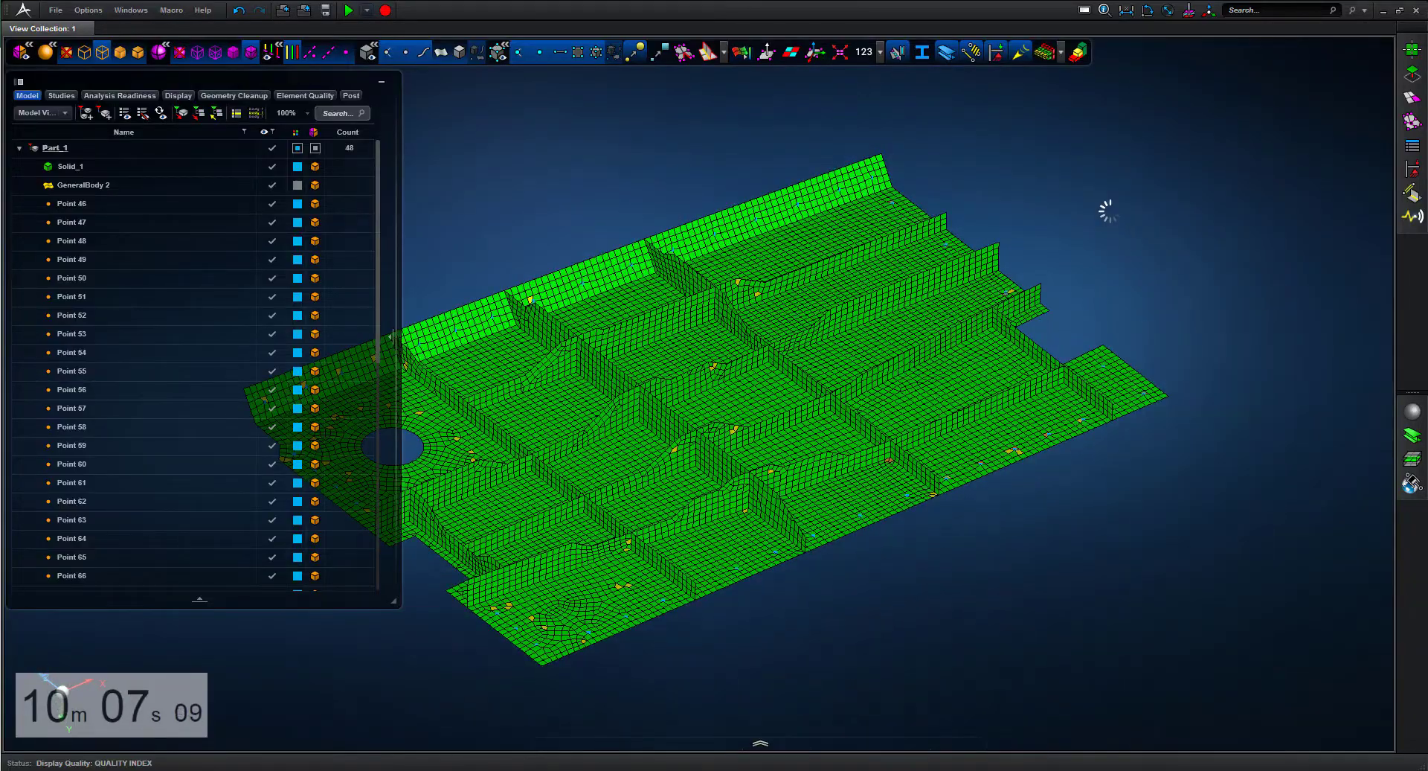
Step: Create a new isotropic material named Al_7075
middle_drag(1109, 210, 1100, 207)
scroll(1101, 207, down, 1)
right_drag(1101, 207, 1171, 202)
middle_drag(1171, 203, 1320, 395)
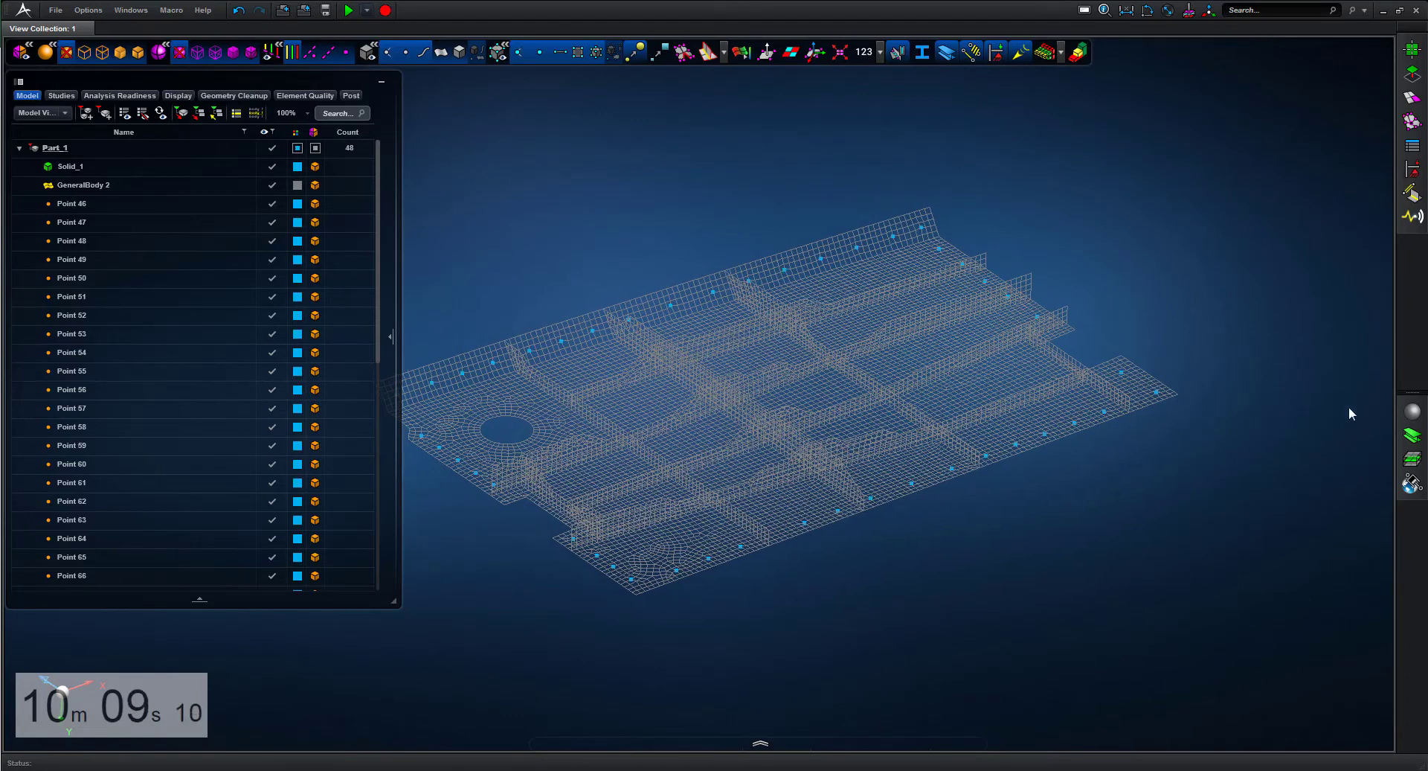
click(1414, 411)
click(1181, 142)
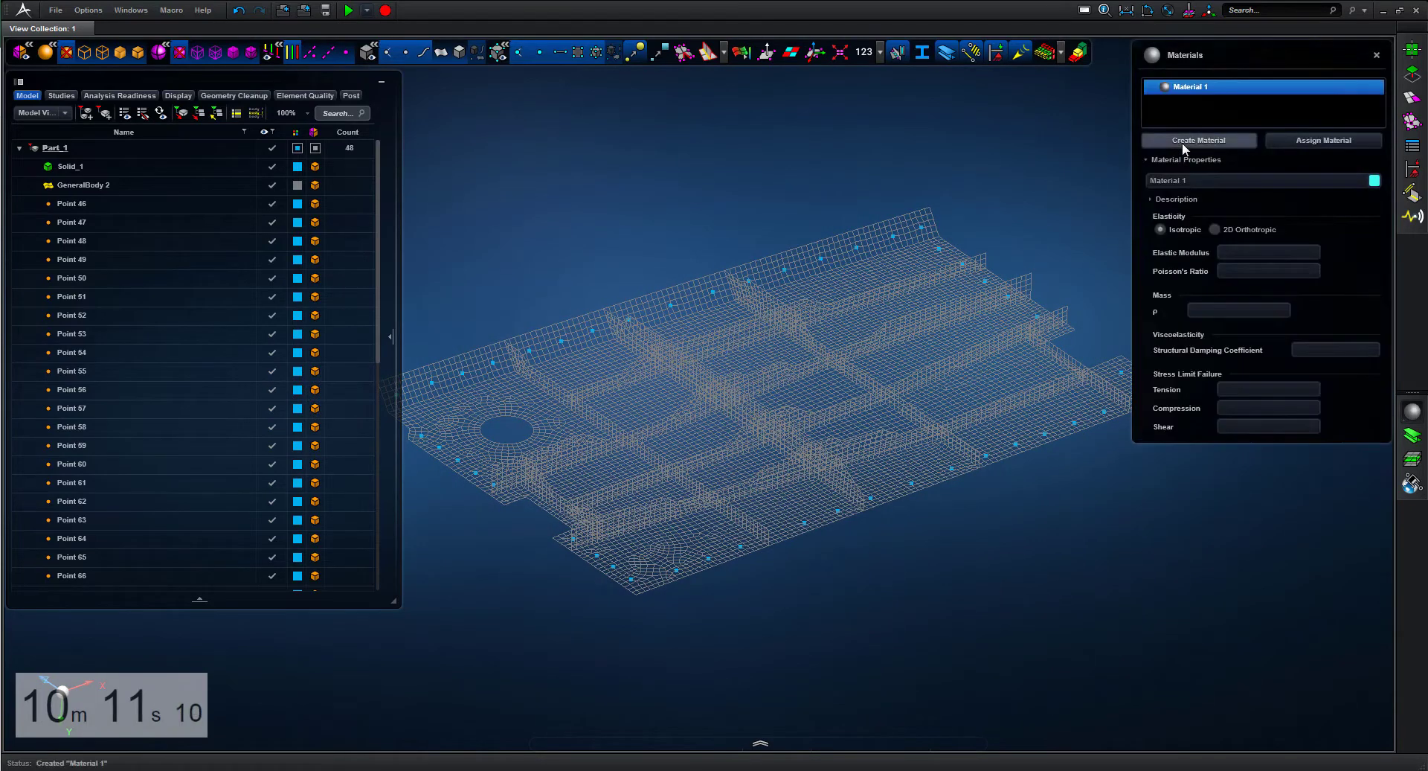
click(1188, 181)
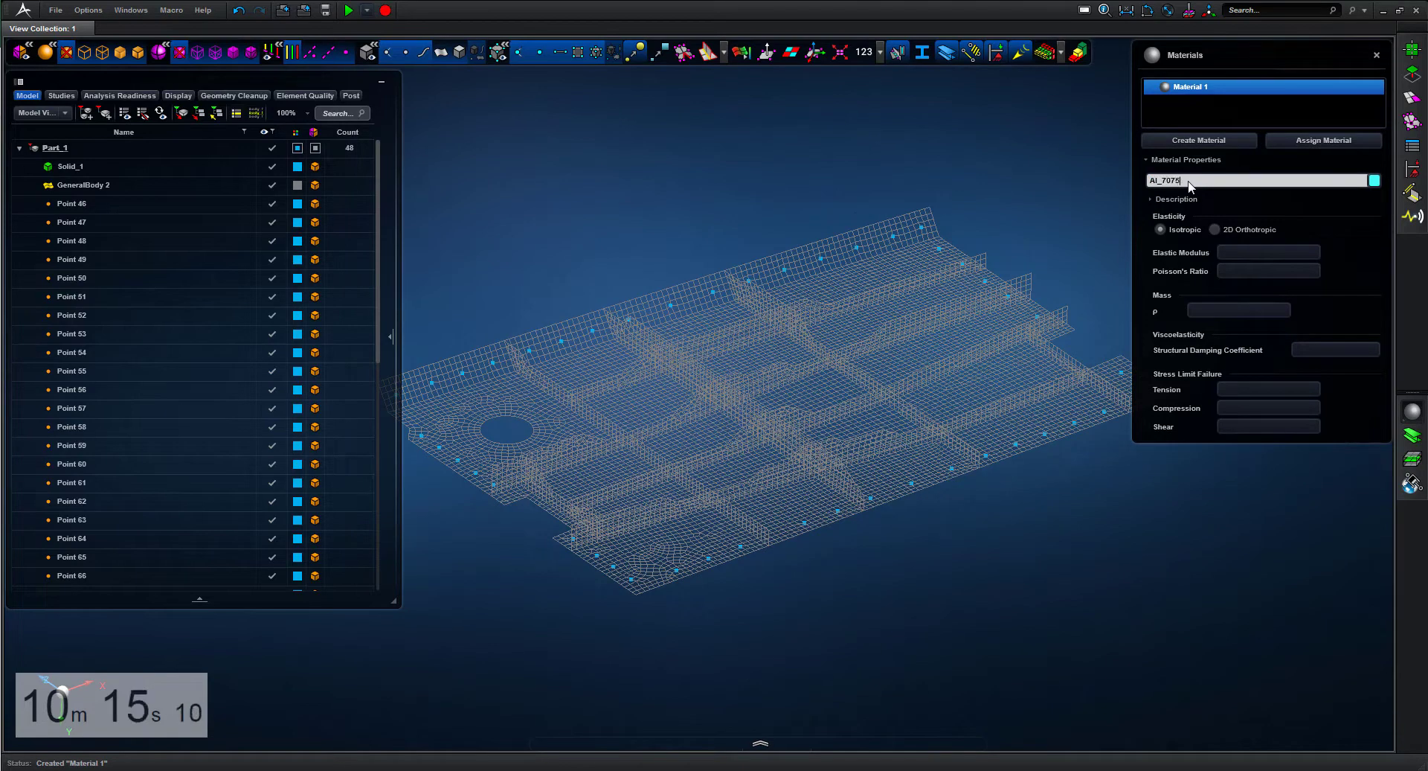
Step: Give Al_7075 an elastic modulus of 70000 MPa, a Poisson's ratio of 0.3 and a density of 2.80E-006 kg/mm³
click(1242, 253)
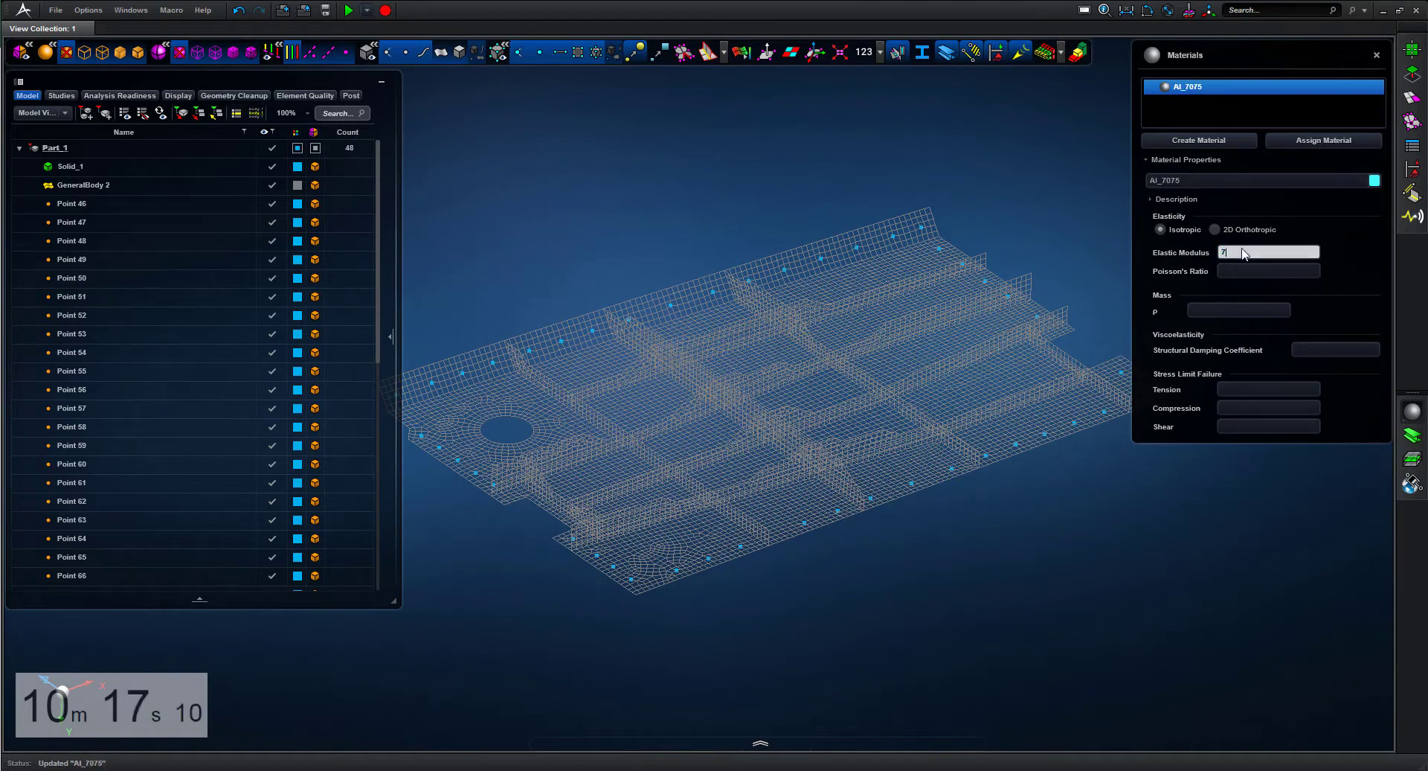
click(1277, 269)
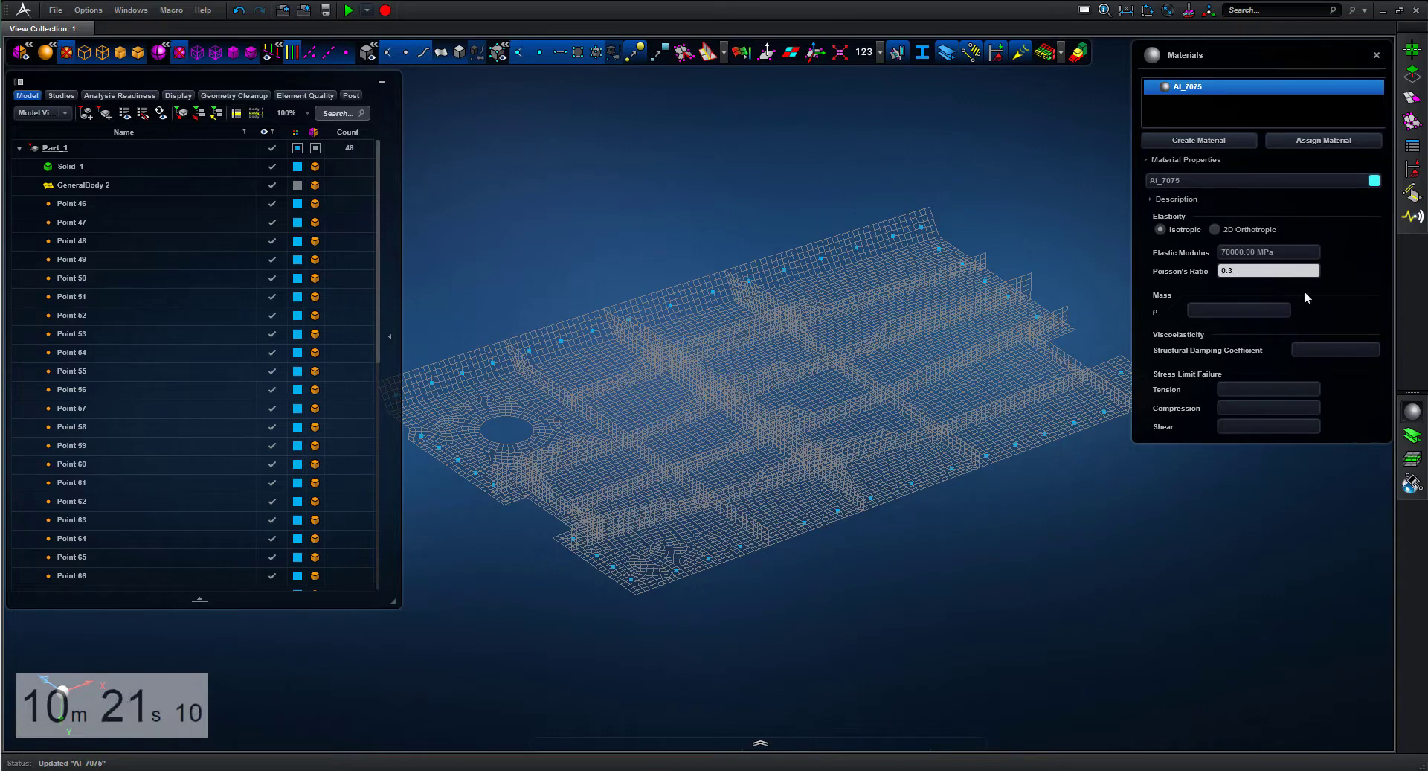
click(1219, 311)
text(2800)
key(Return)
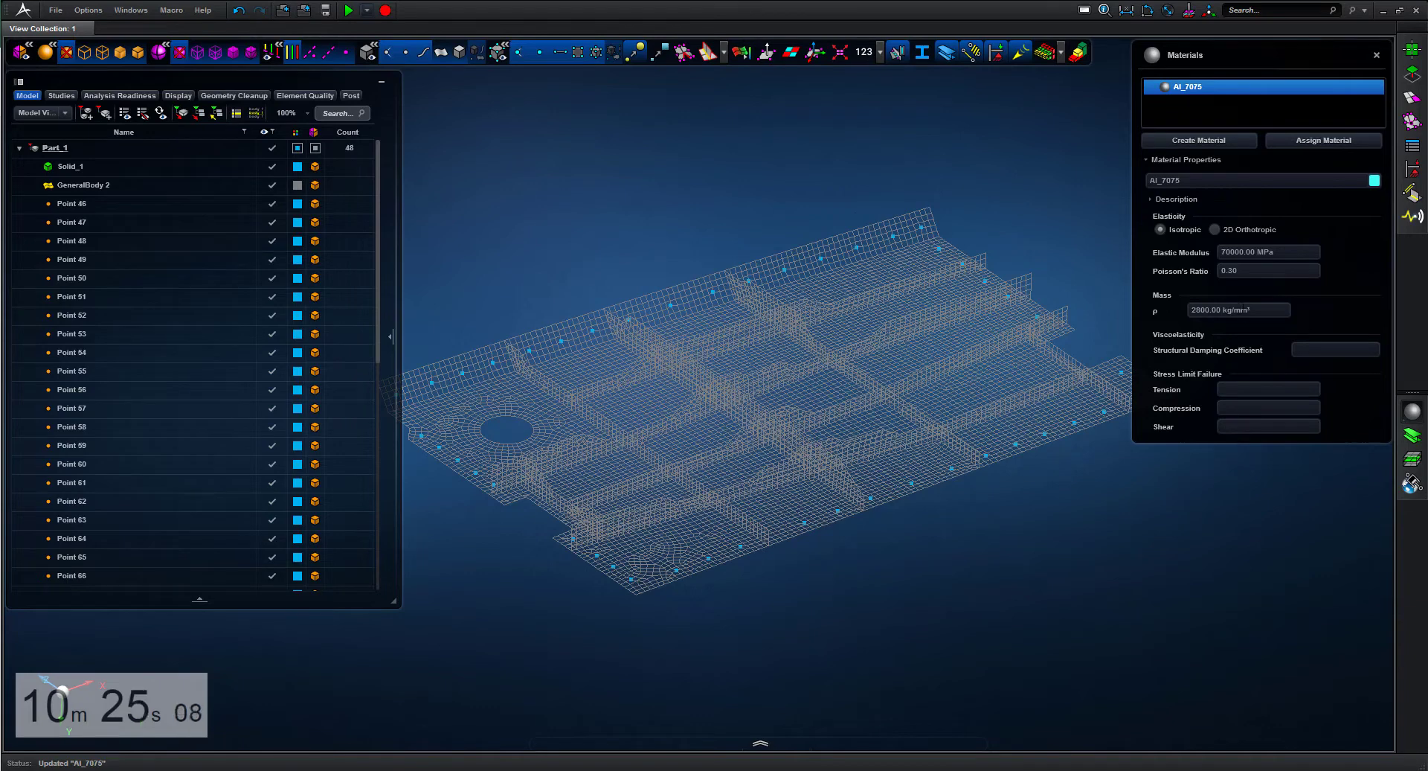
double_click(1241, 313)
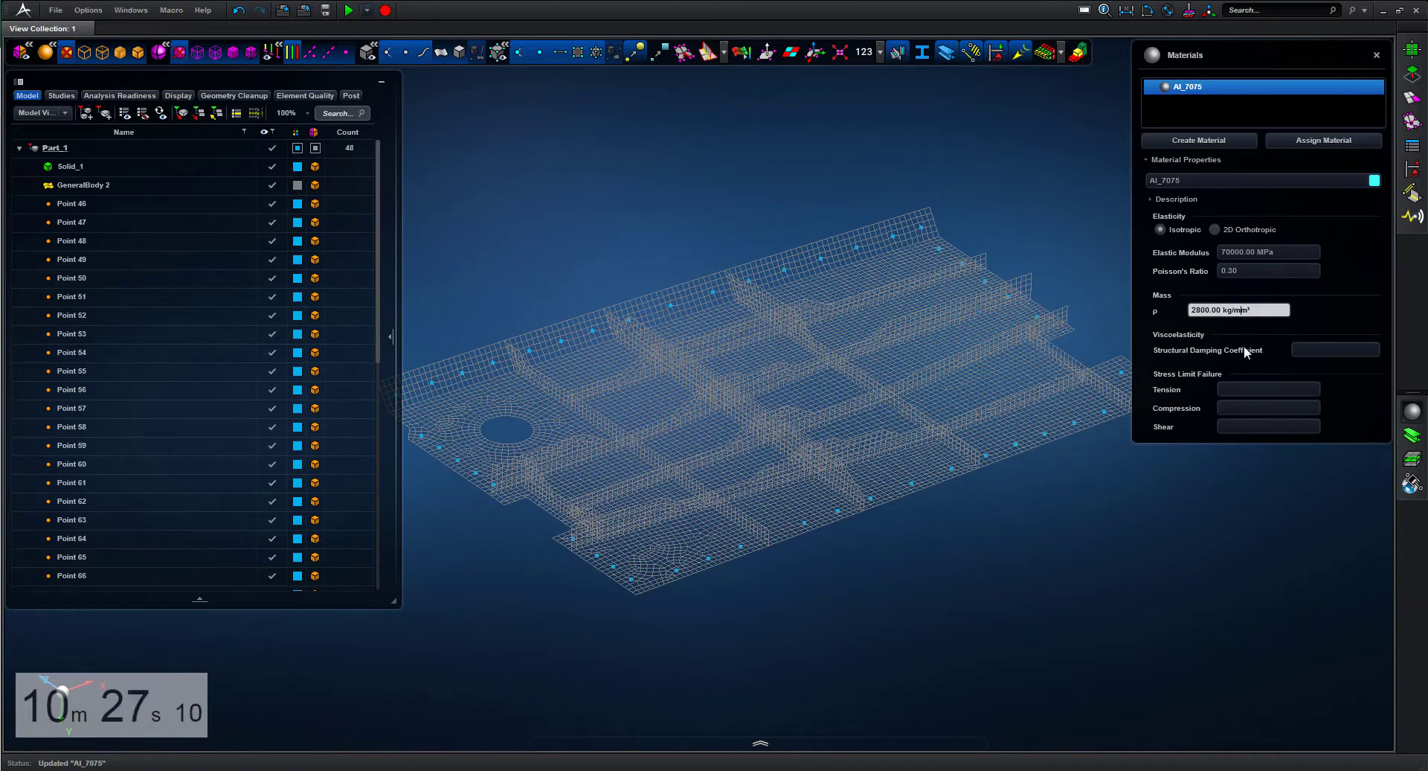
text(m)
key(Return)
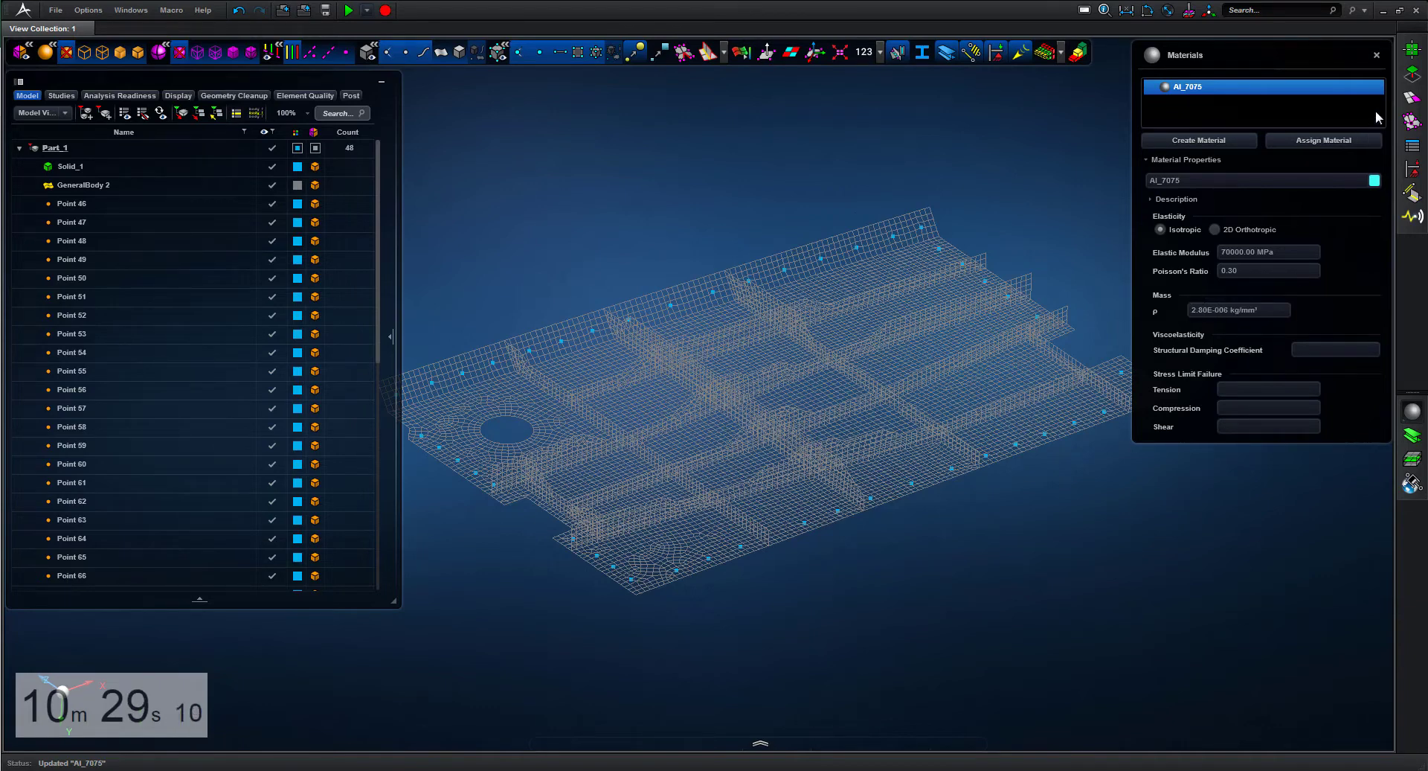
Step: Assign the Al_7075 material to Part_1 and close the material editor
click(1339, 140)
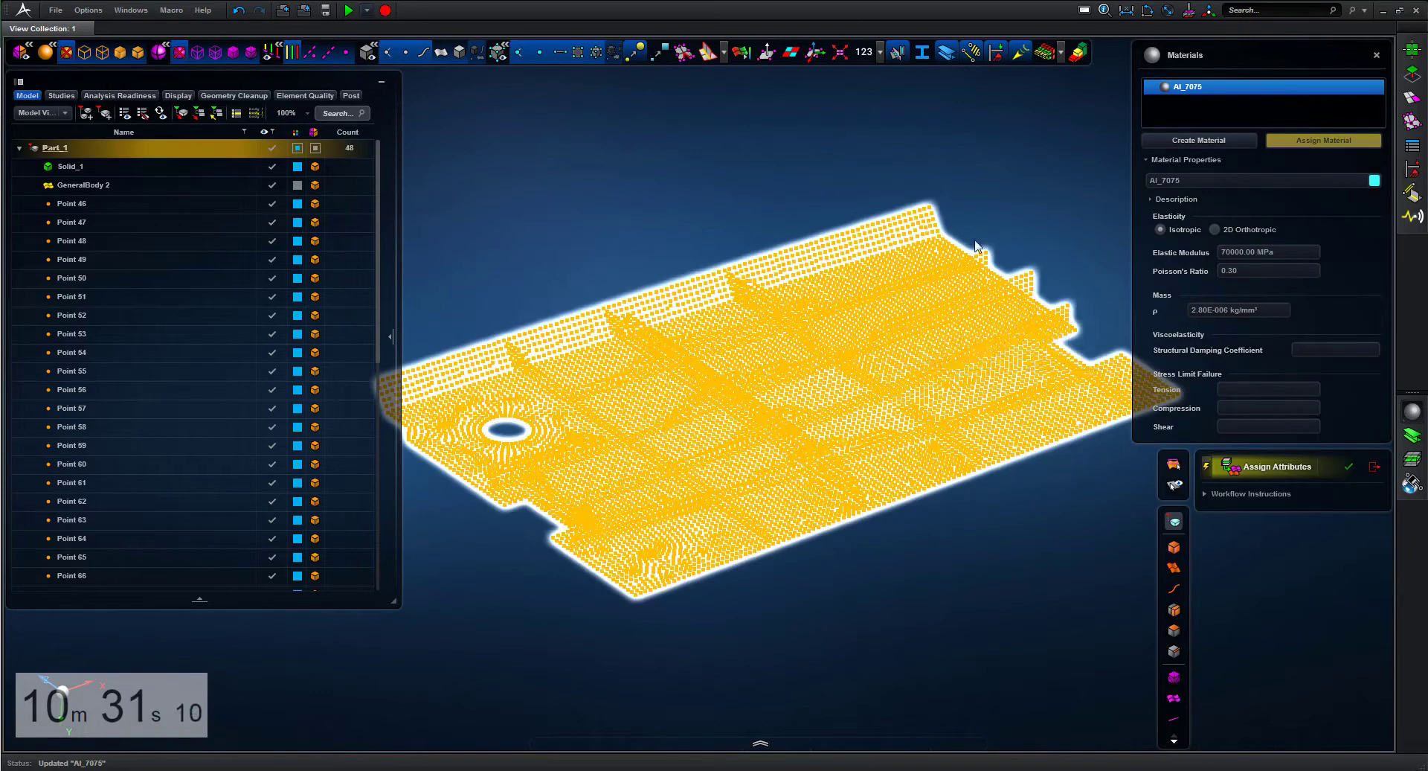
click(958, 272)
click(1377, 55)
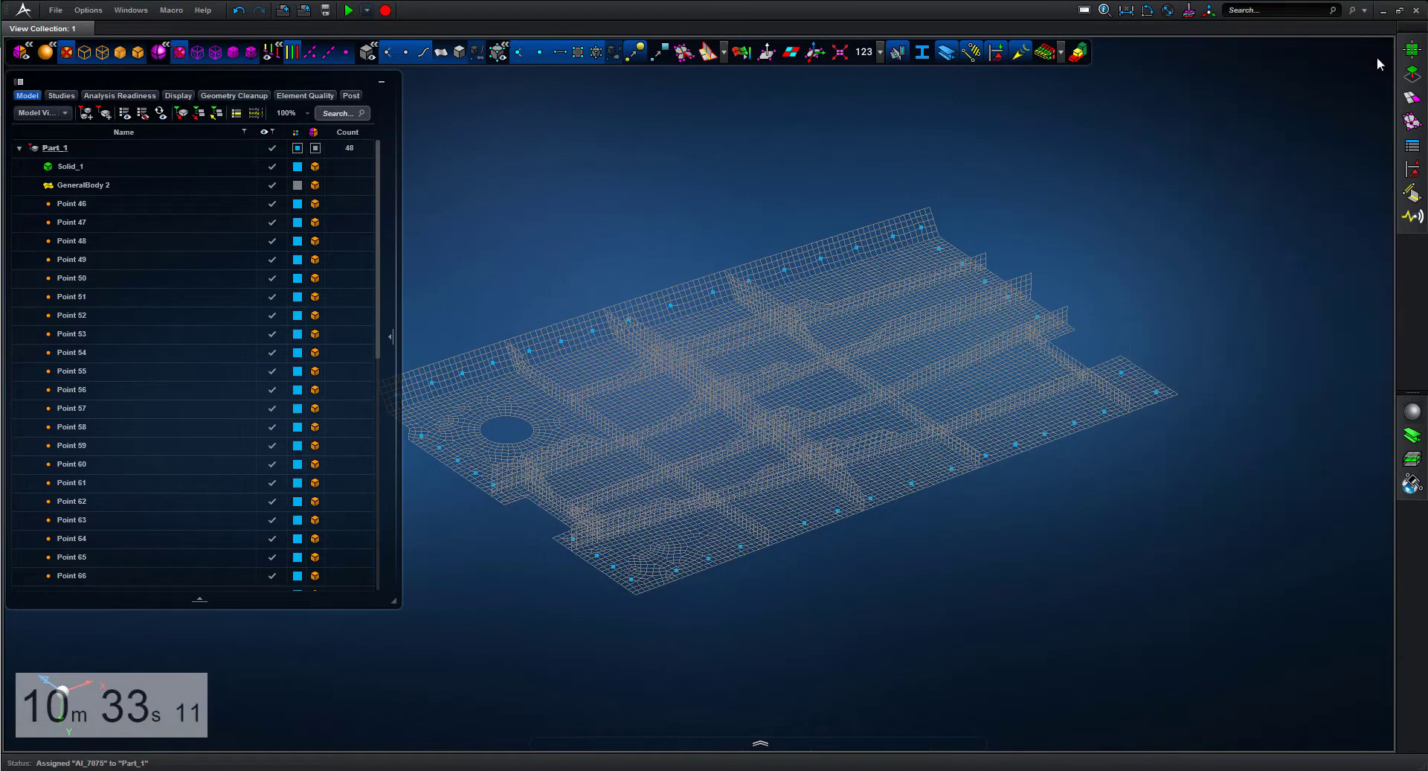
Step: Extract the shell thicknesses and offsets of the rib's midsurface mesh from the solid body with Auto-Thickness and leave the tool
click(460, 50)
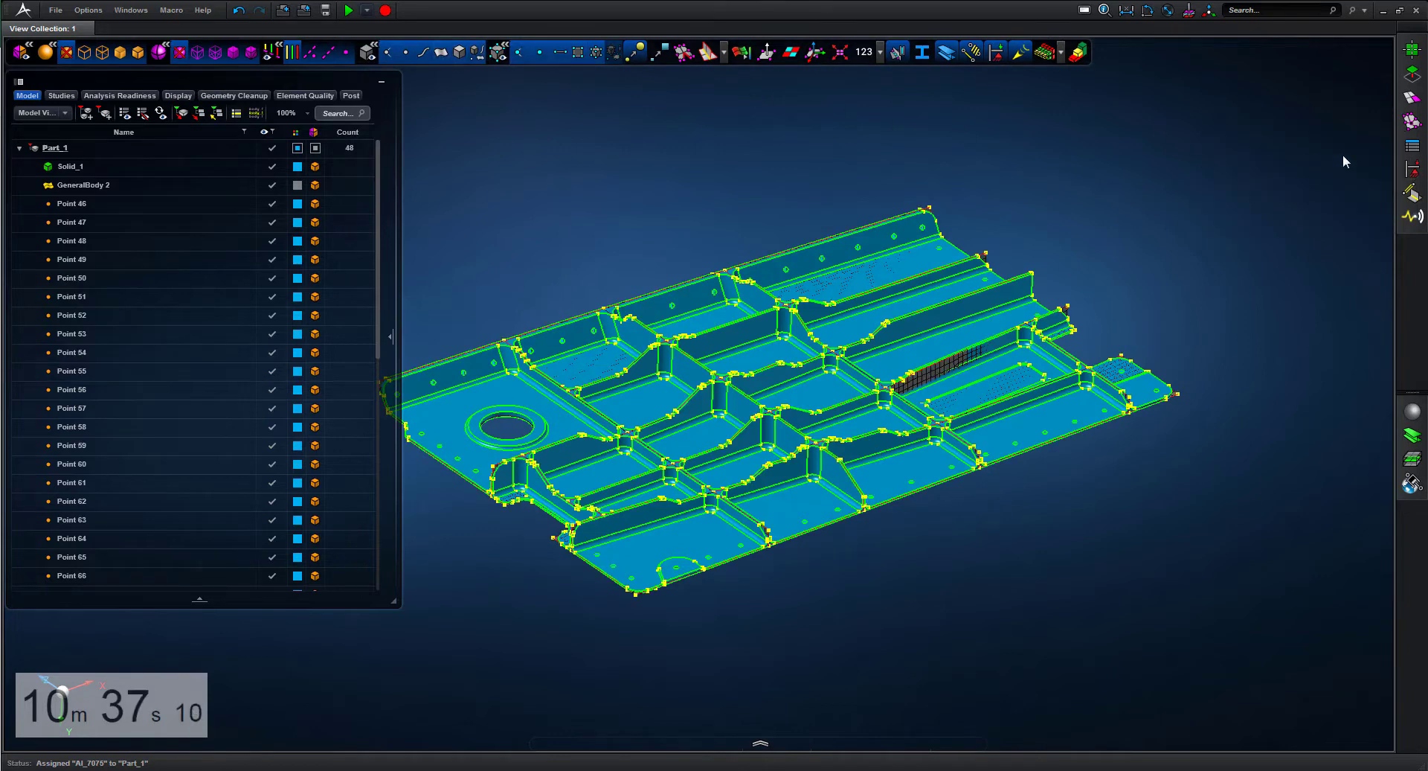
click(1412, 146)
click(1264, 85)
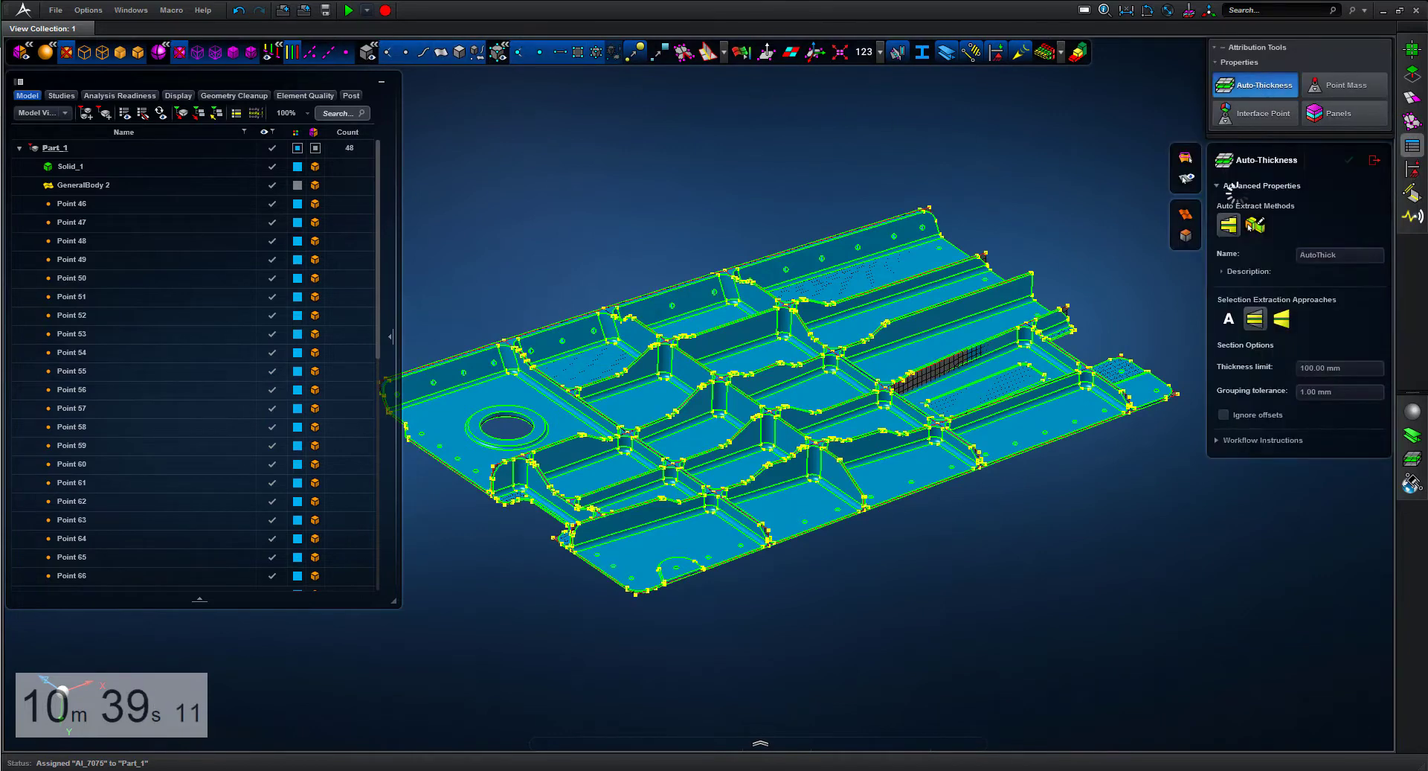
click(985, 310)
middle_click(1039, 188)
click(1015, 280)
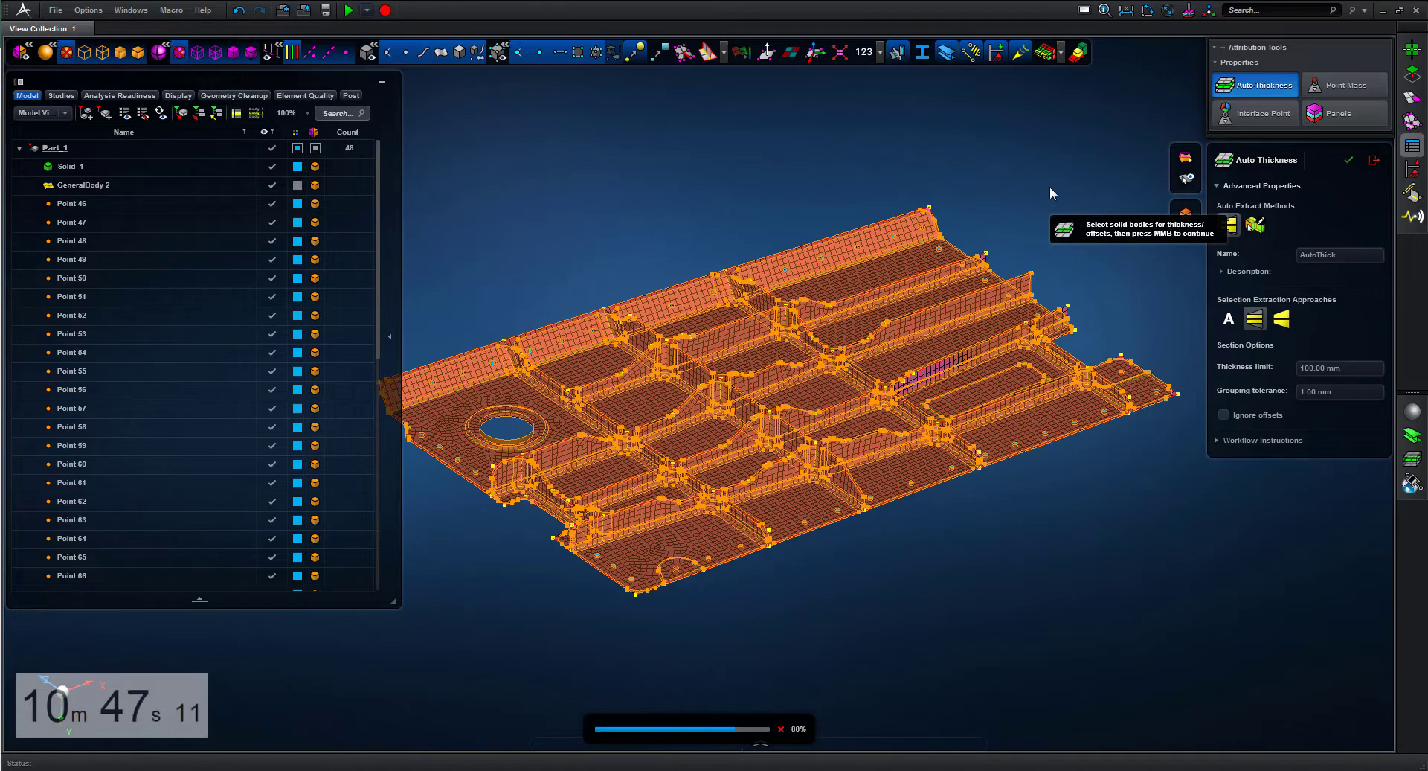
click(1380, 162)
Step: Examine the thickness contour plot on the rib mesh, including the ring around the circular hole, and turn the plot off
middle_drag(1093, 221, 937, 219)
click(458, 51)
click(457, 51)
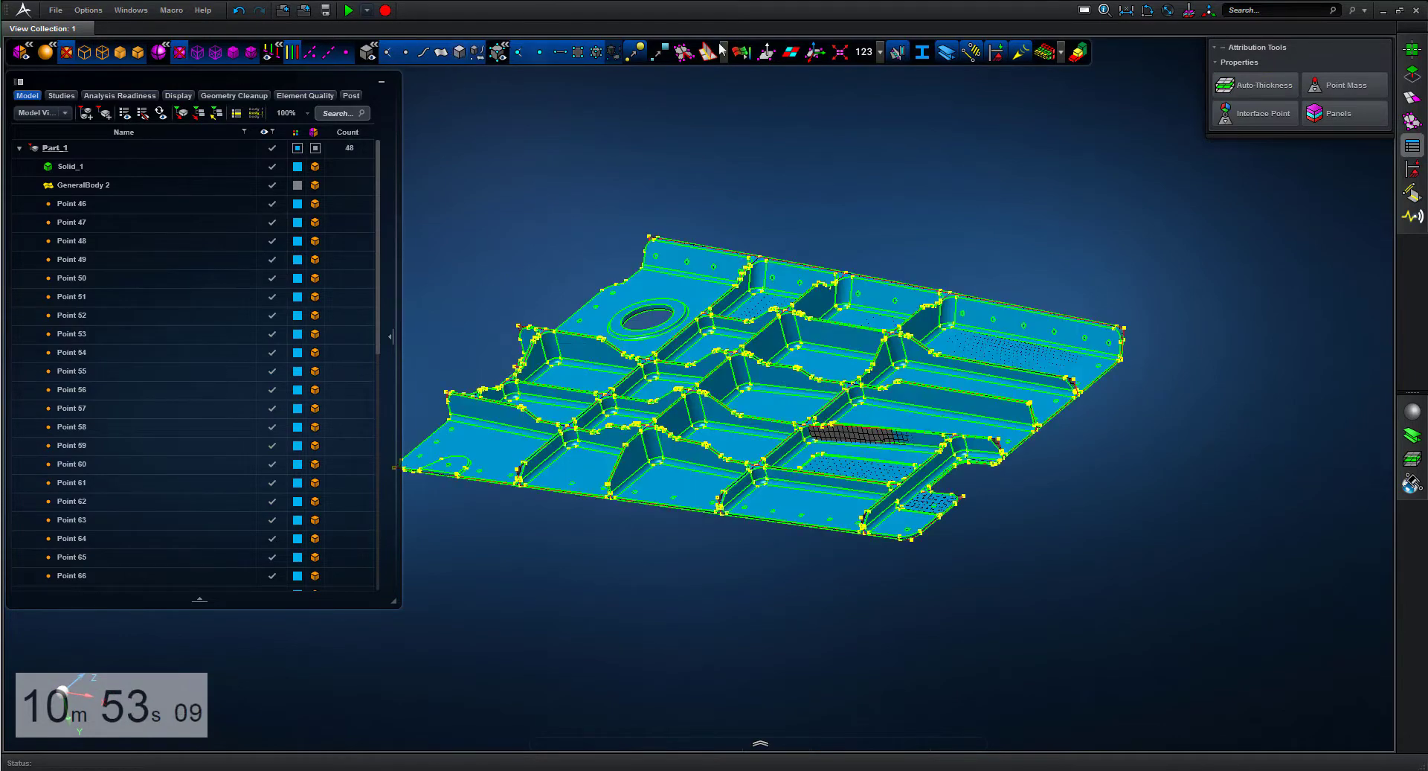
click(1045, 51)
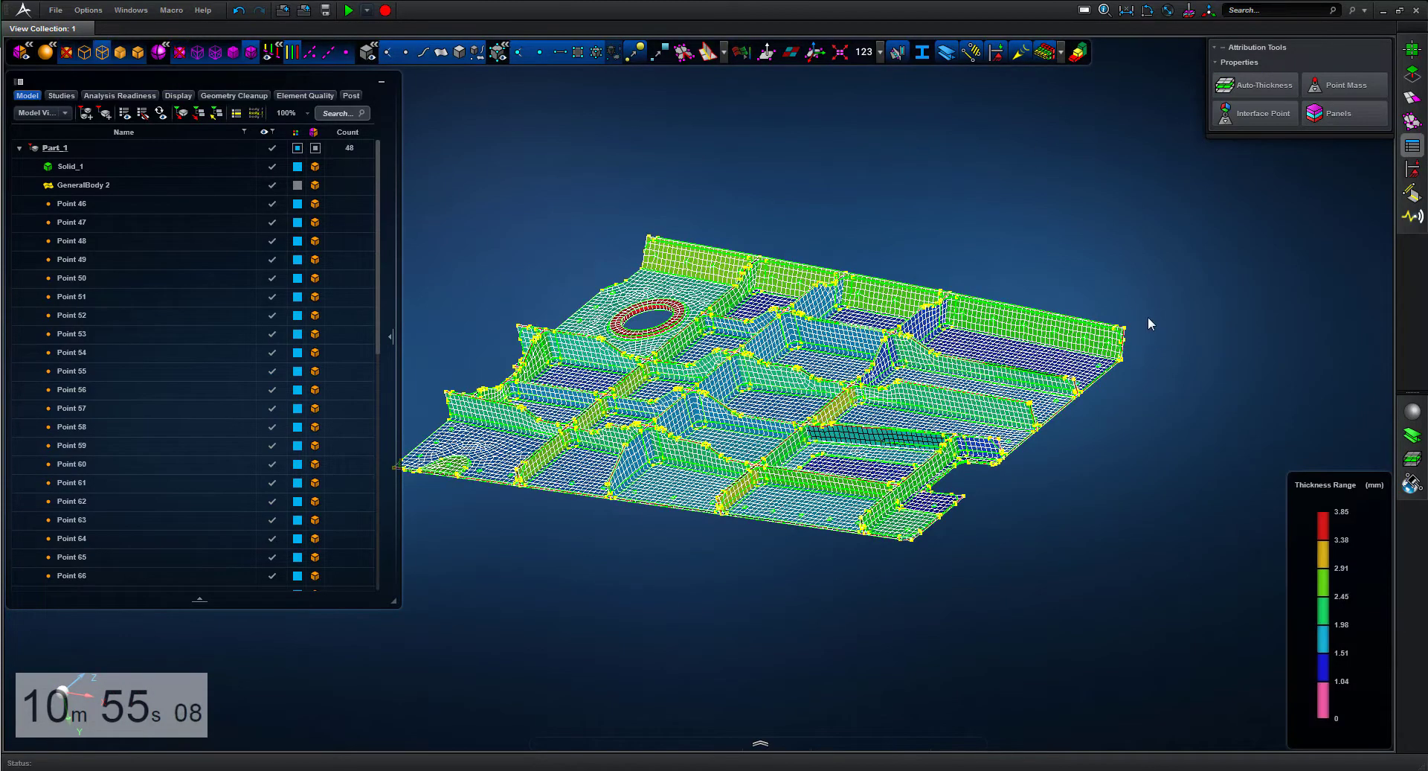
right_drag(1072, 374, 1062, 375)
middle_drag(1063, 332, 1199, 223)
scroll(1026, 320, down, 5)
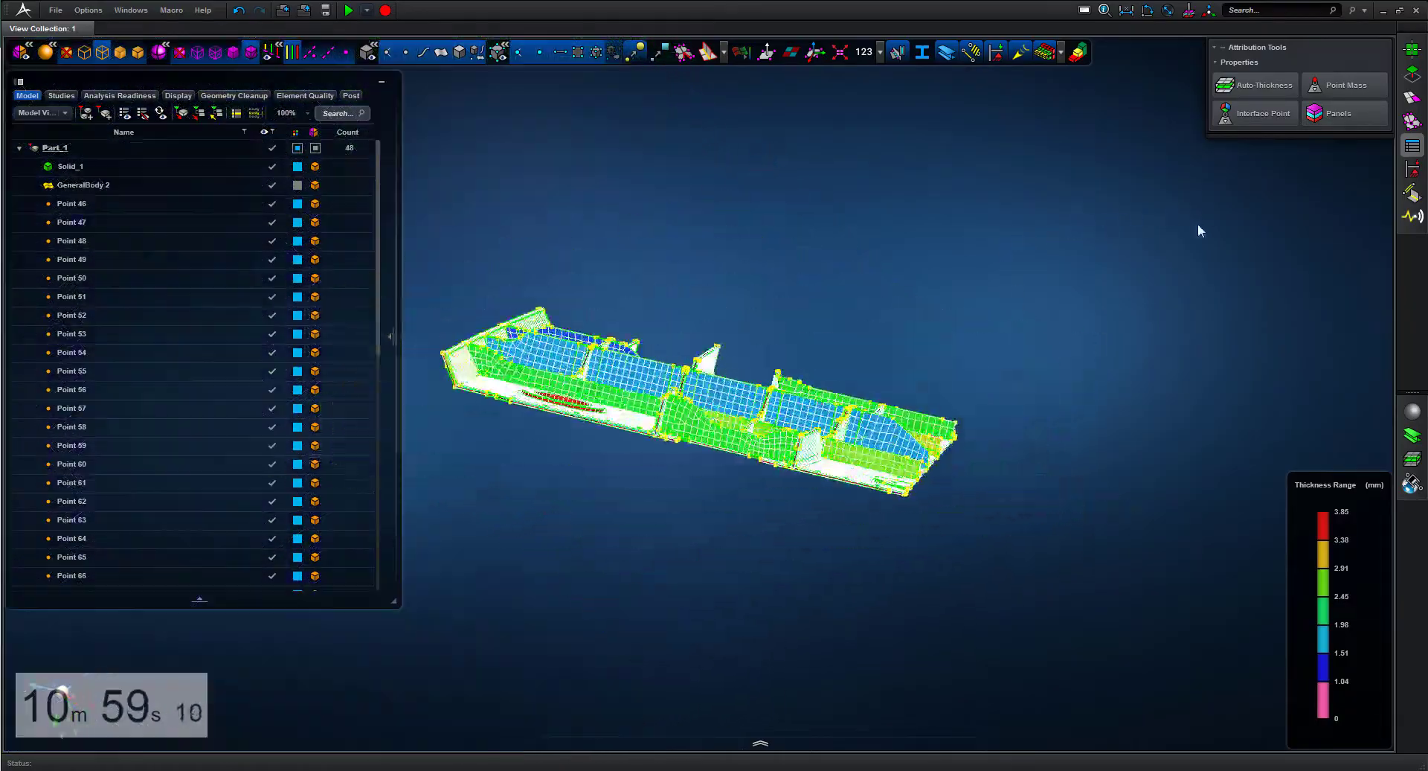
scroll(551, 427, up, 5)
middle_drag(548, 424, 824, 528)
scroll(827, 484, down, 3)
middle_drag(829, 472, 774, 513)
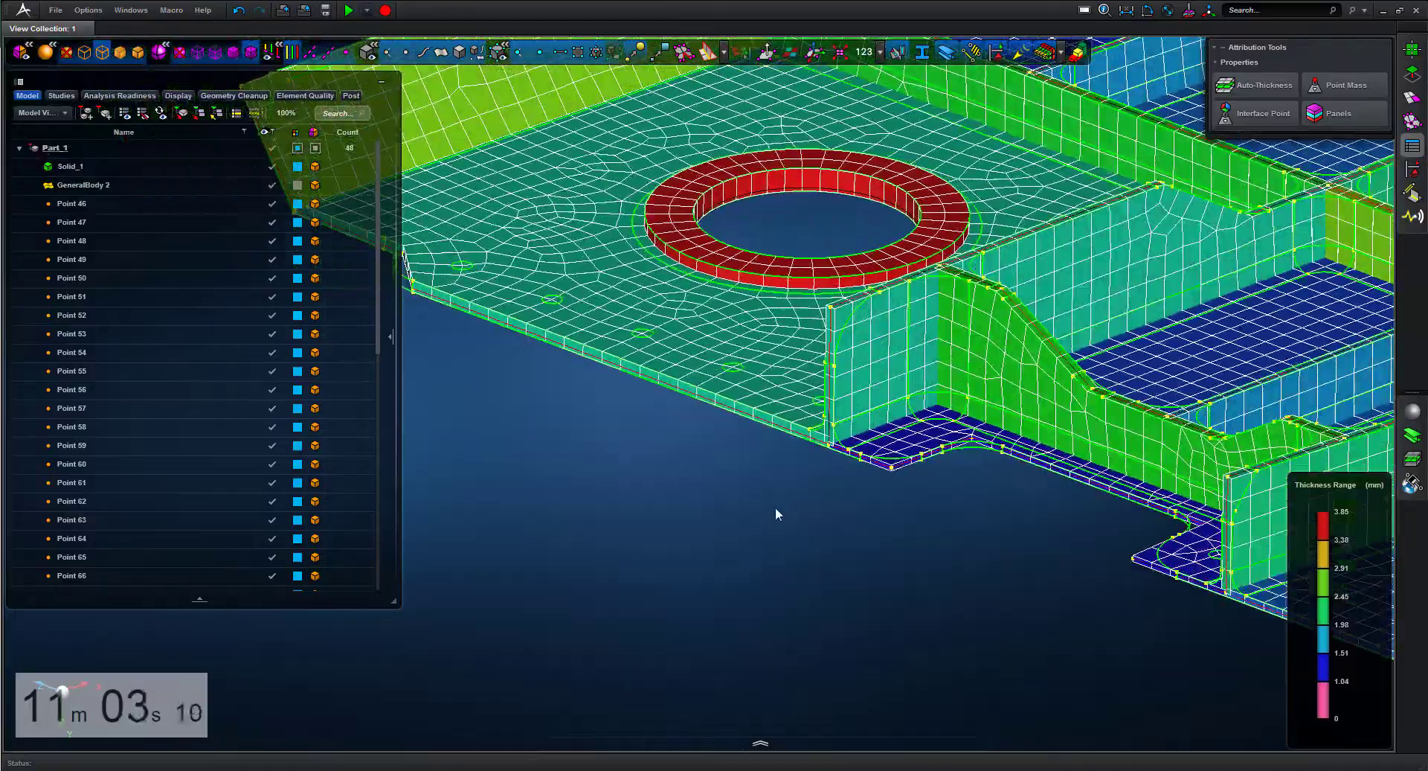
scroll(775, 514, down, 5)
middle_drag(1170, 500, 1080, 380)
click(1046, 52)
middle_drag(1027, 212, 1067, 207)
scroll(1066, 202, down, 1)
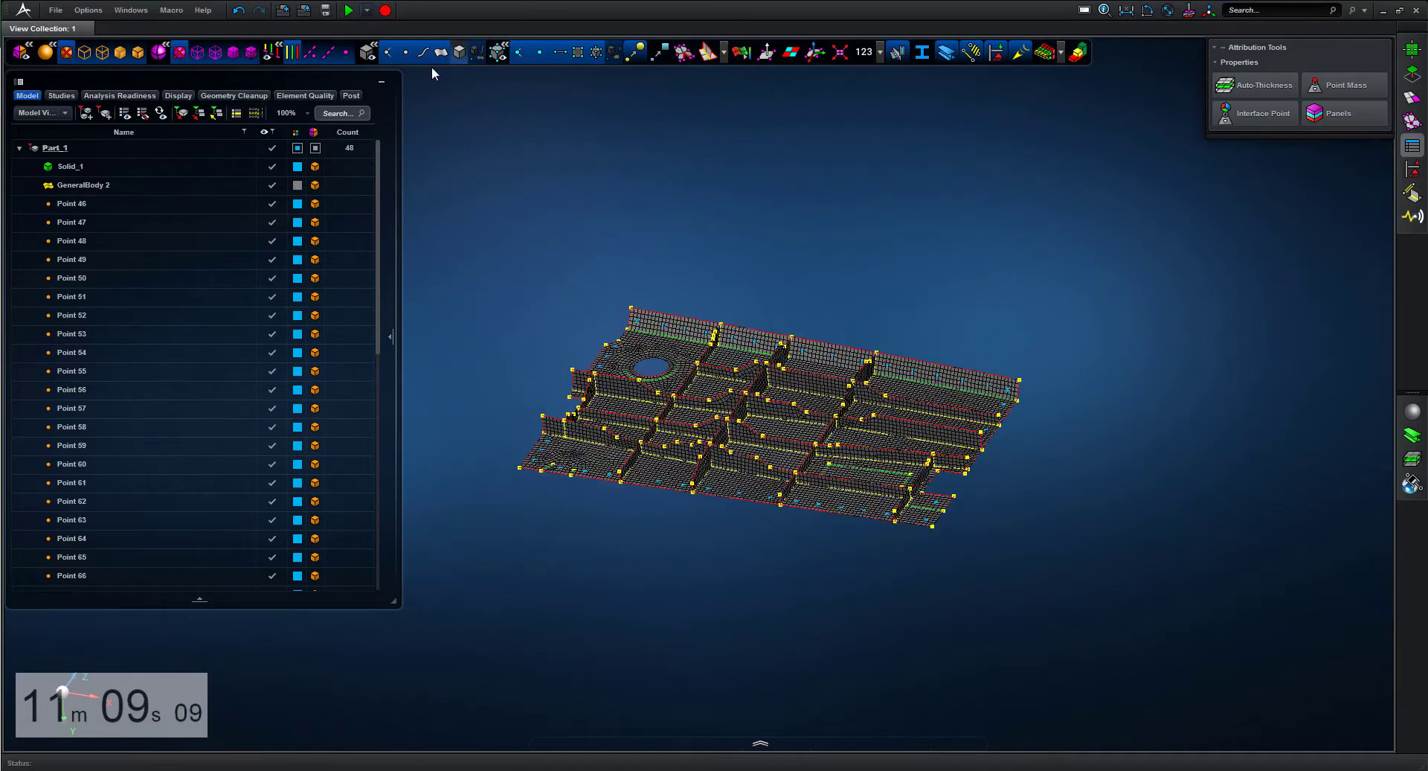
Step: Place Part_1 in the analysis scene
click(112, 148)
right_click(110, 157)
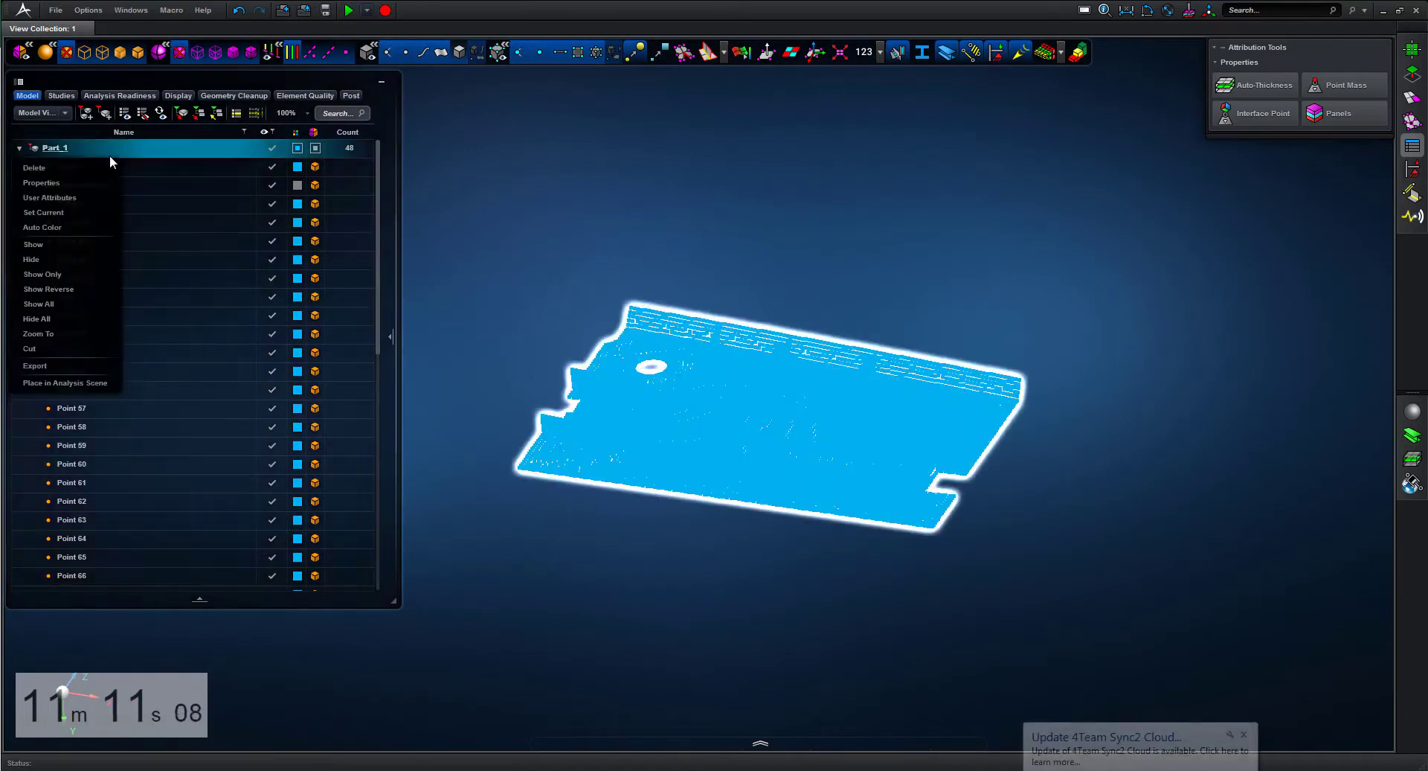
click(59, 383)
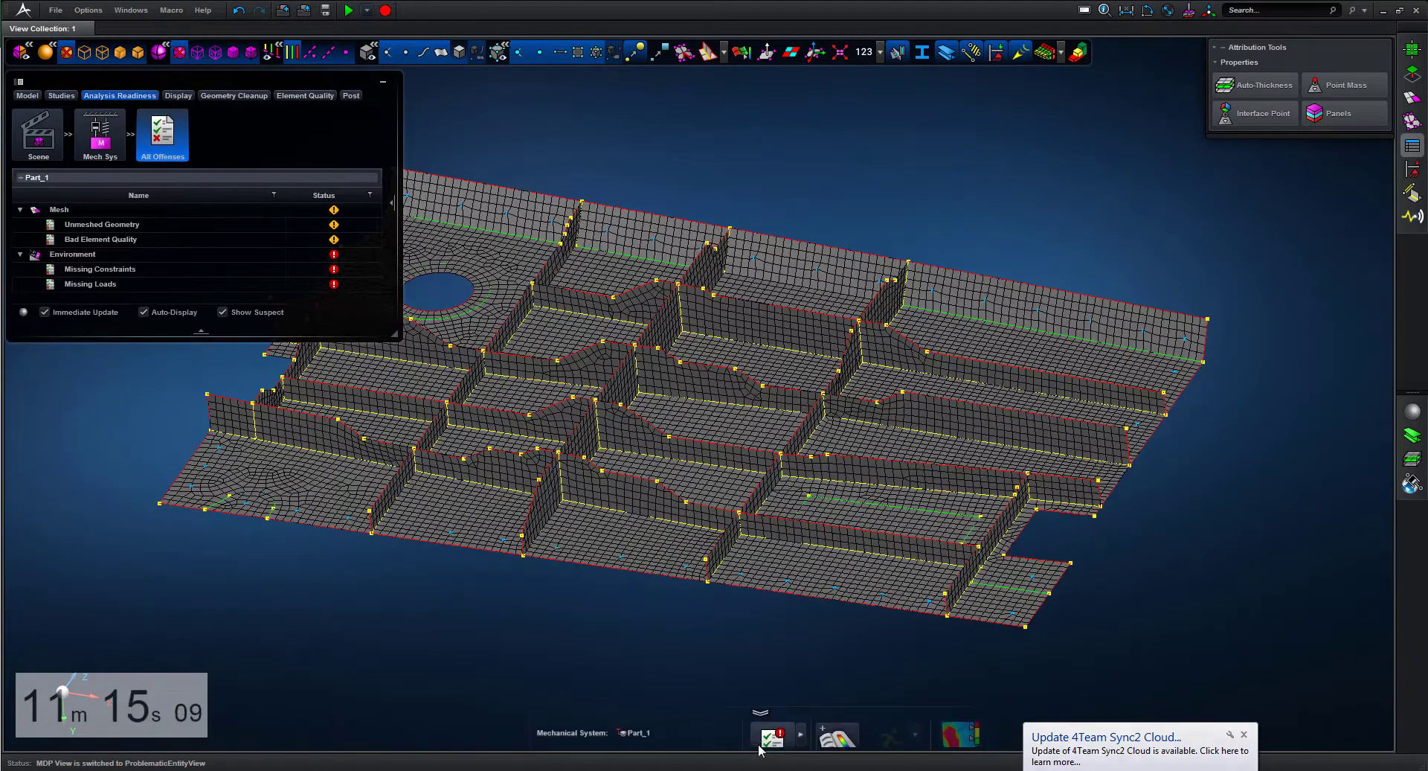
Step: Set the environment type to Normal Modes and run the simulation of Part_1
click(725, 735)
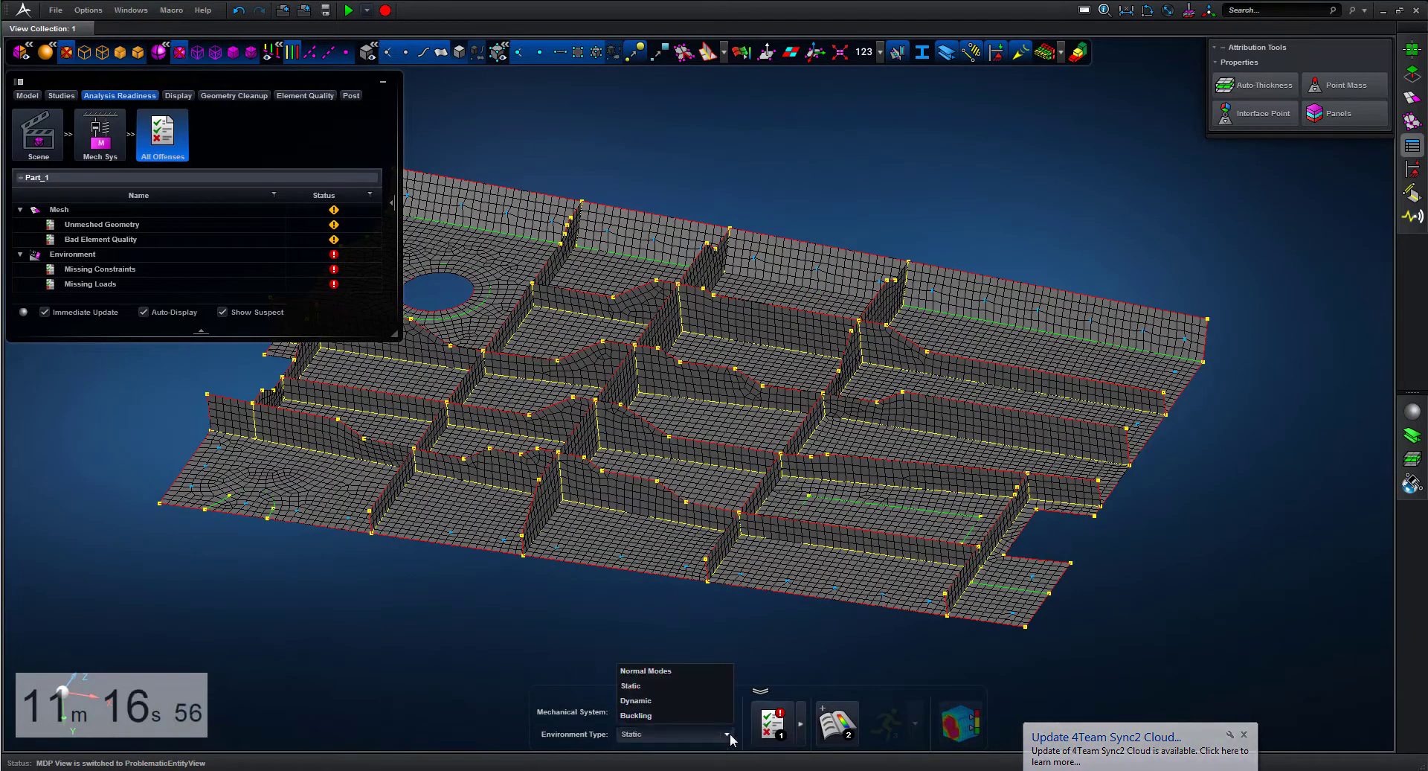
click(645, 670)
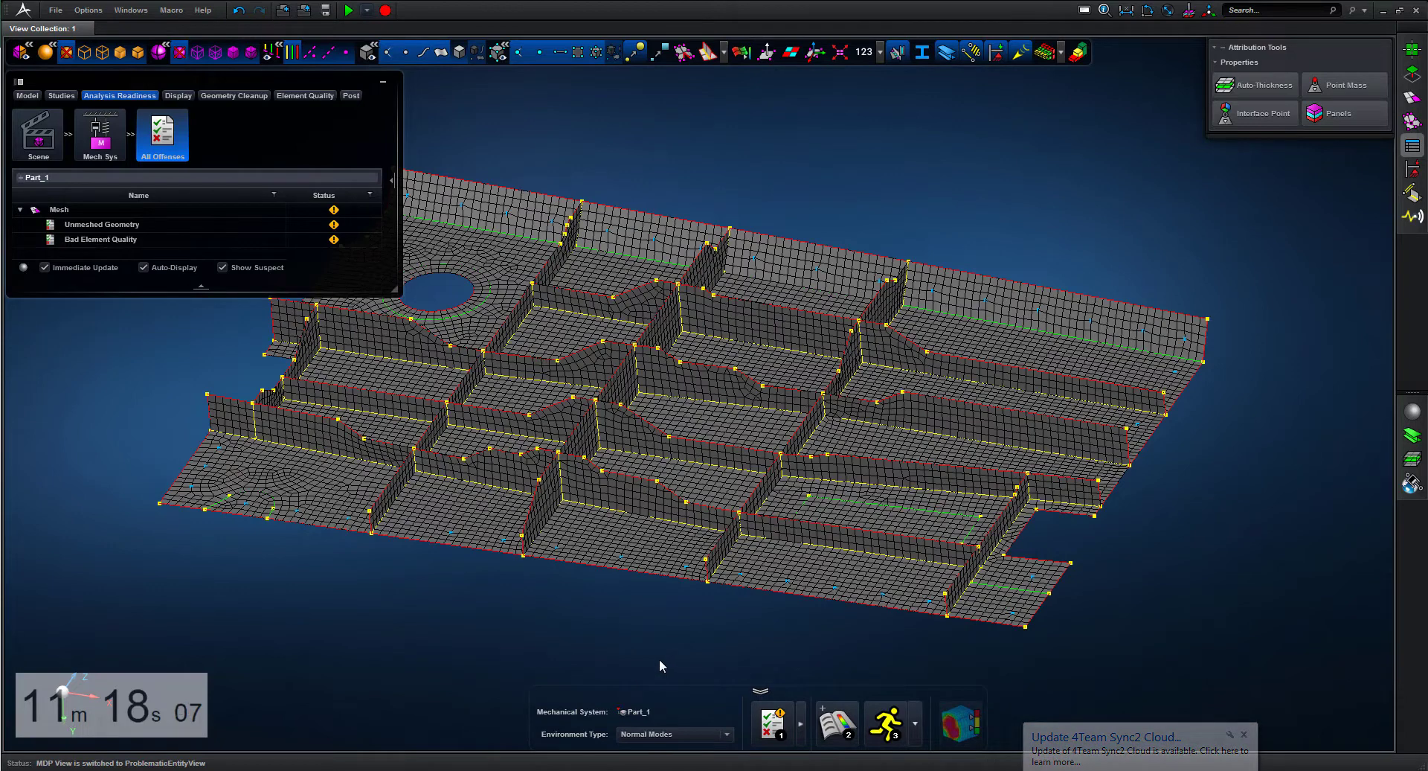
click(891, 728)
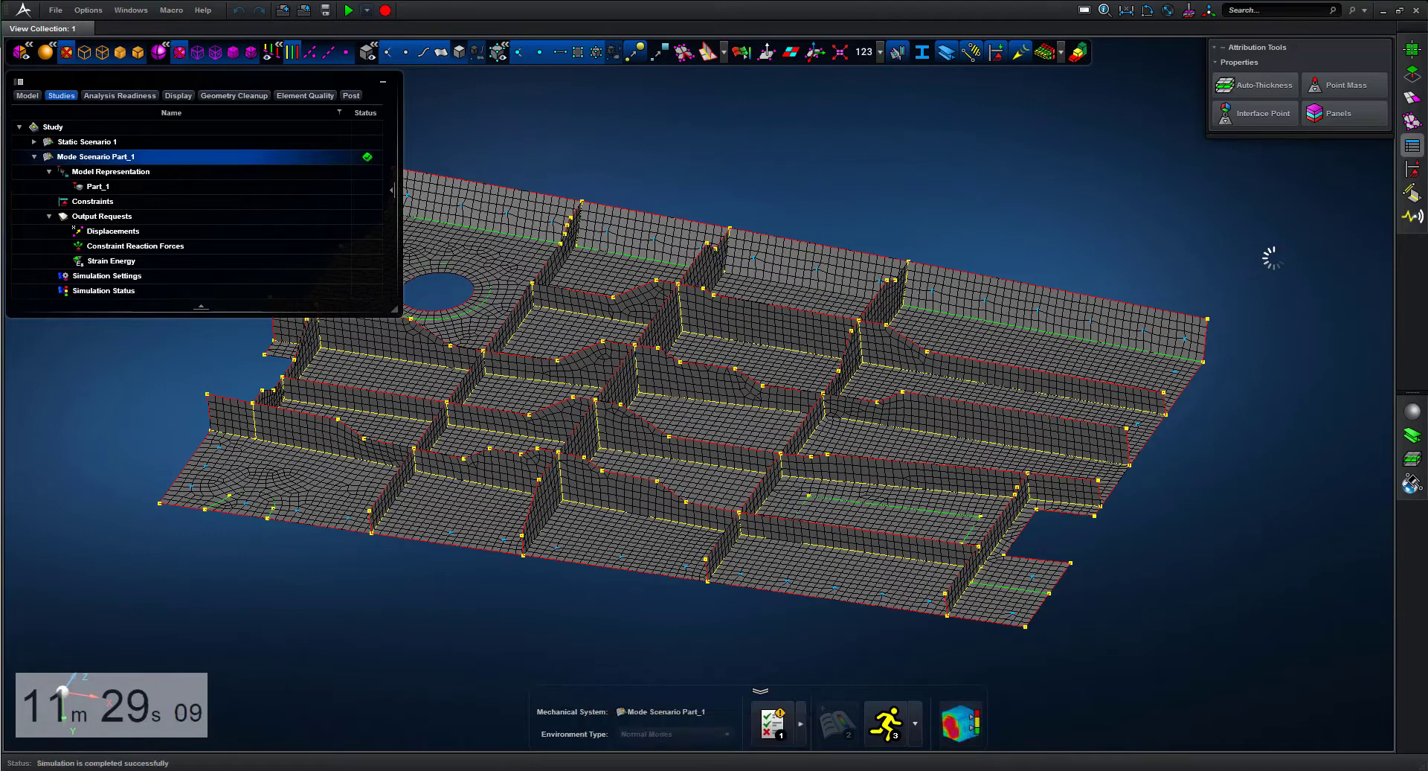
Step: Open the modal results and show the resultant translational displacement fringe plot beside the modes table, with the plot settings collapsed
click(961, 722)
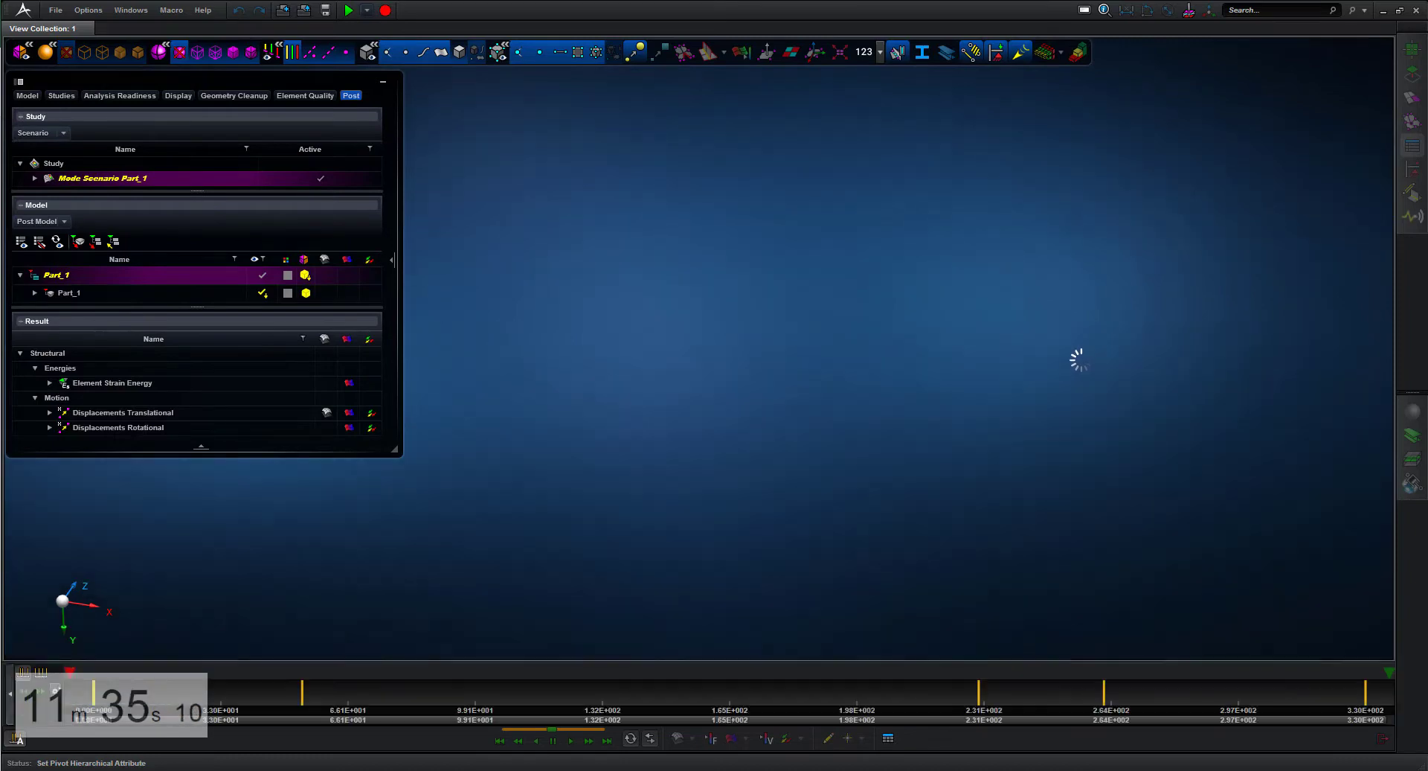
middle_drag(1056, 243, 1100, 270)
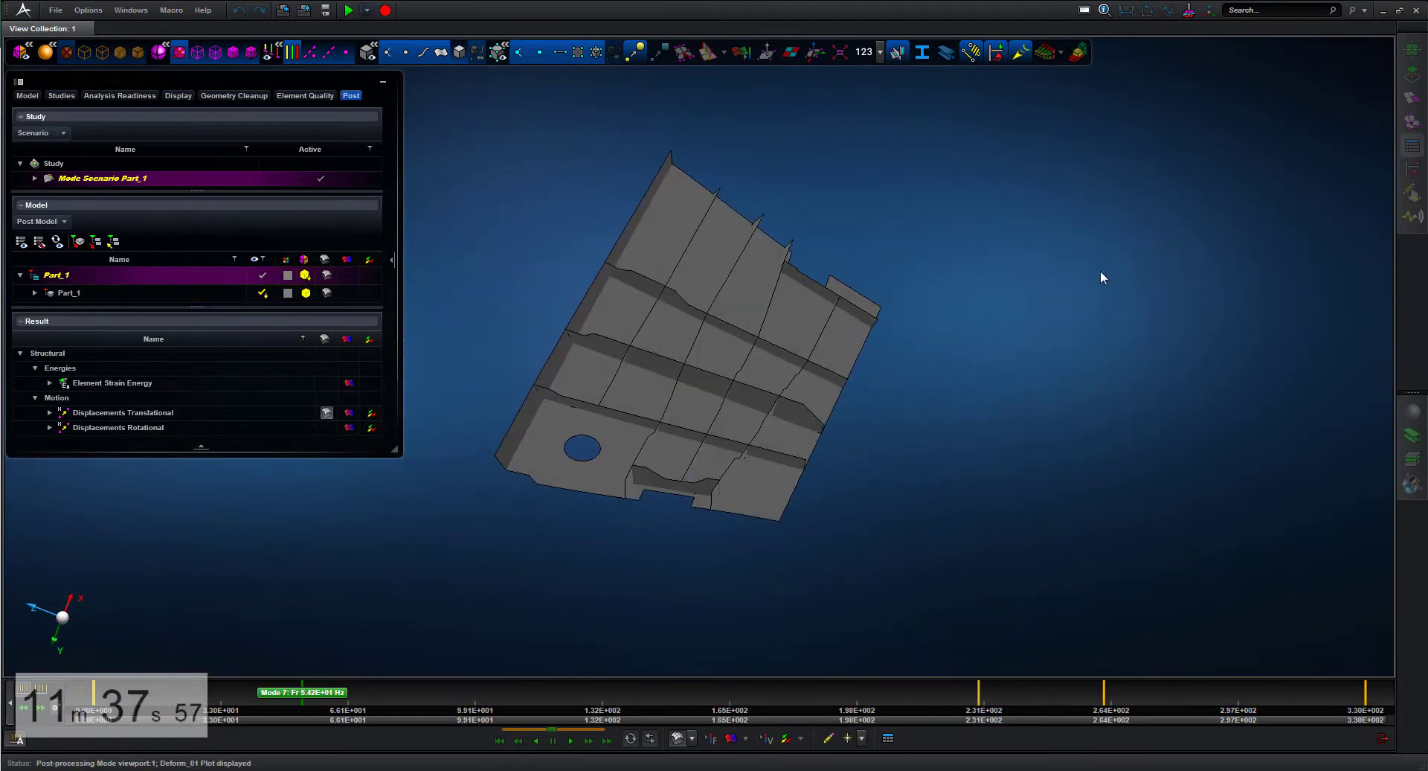
click(383, 82)
click(731, 738)
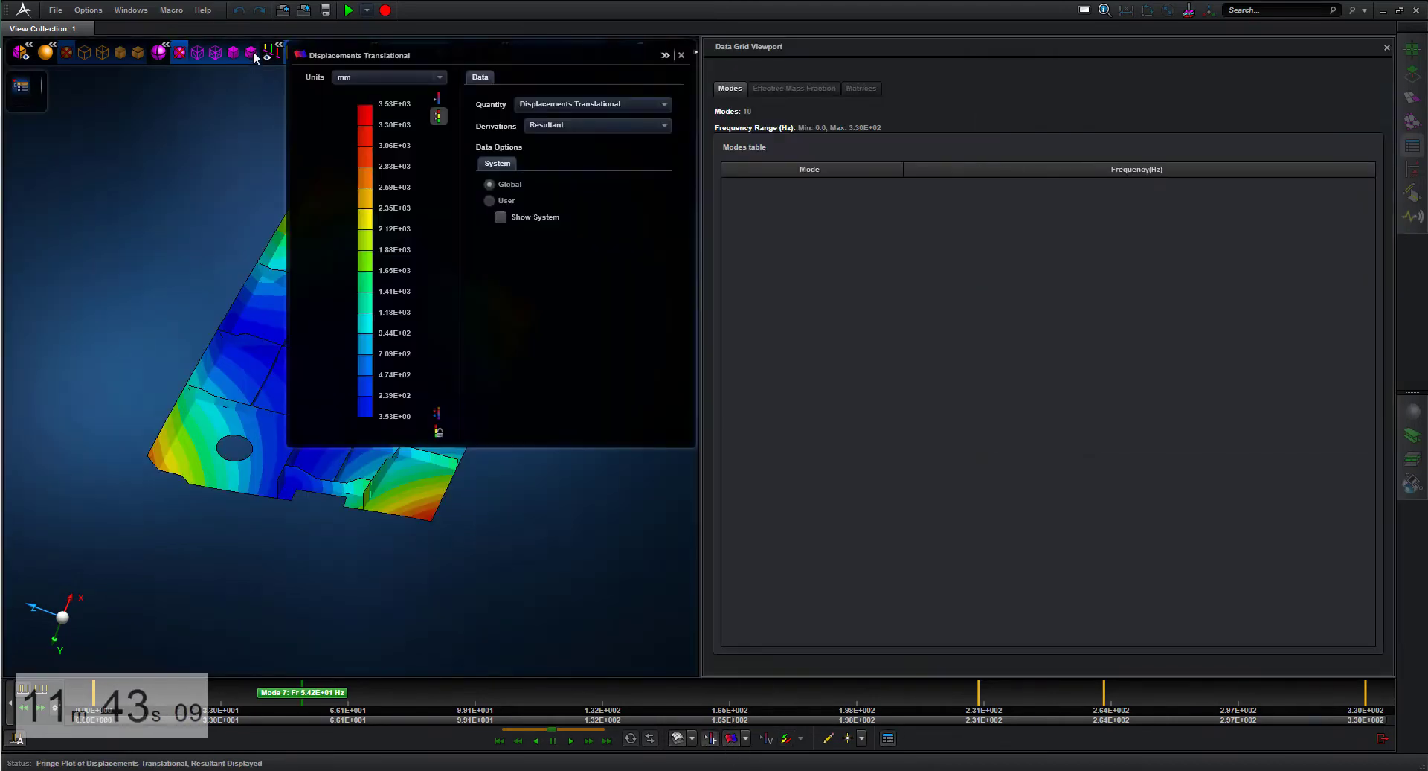
click(665, 55)
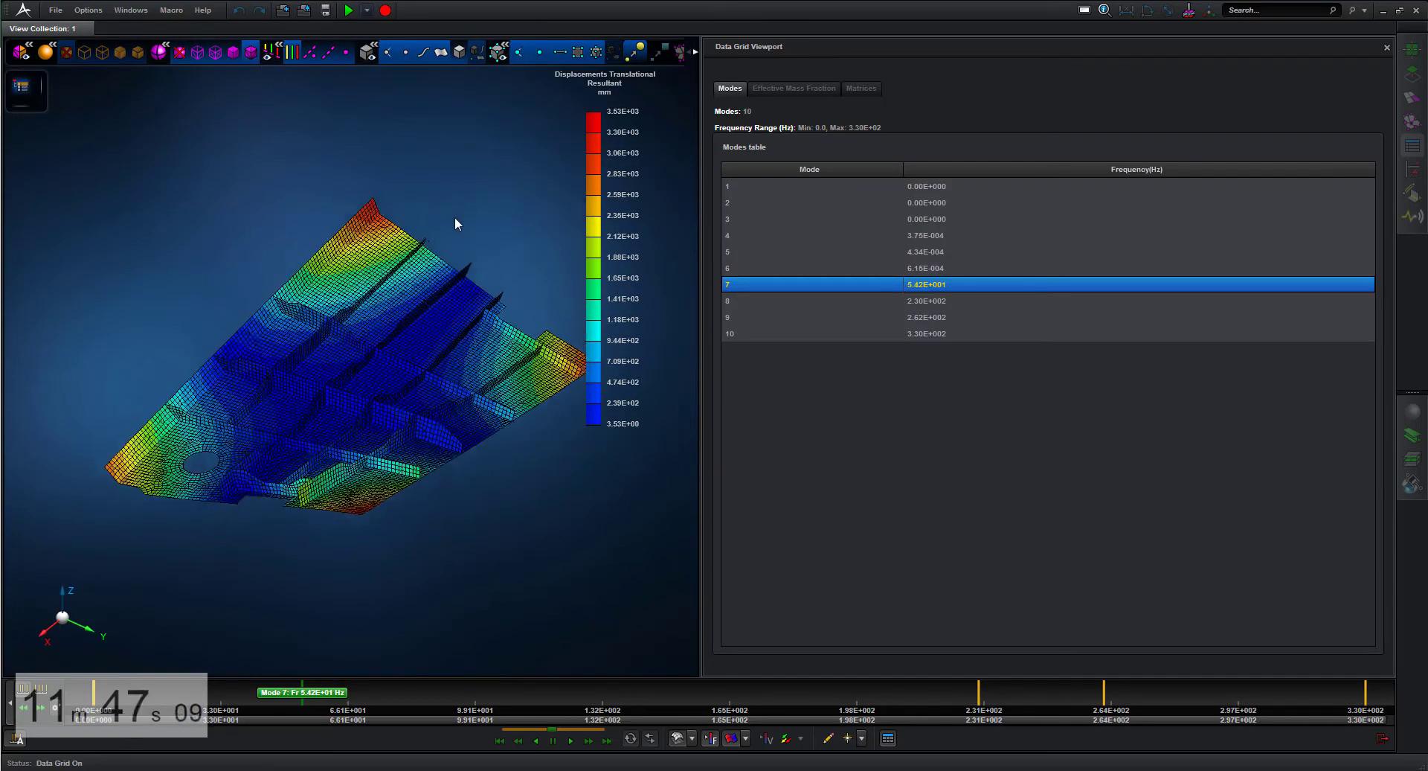
Step: Review the mode shapes 8, 9 and 10, animate the plot, and compare modes 7 and 8 before closing the results
click(744, 301)
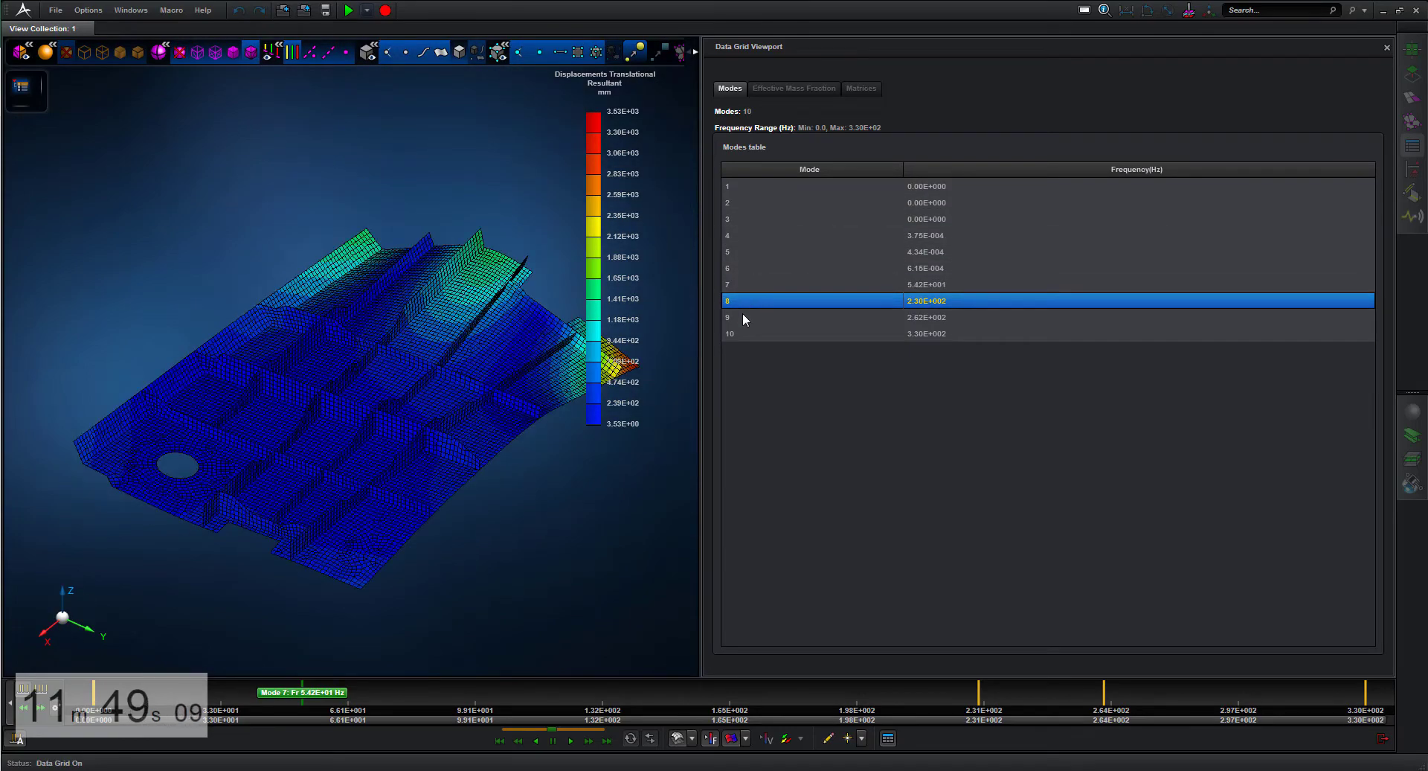
click(742, 317)
click(734, 334)
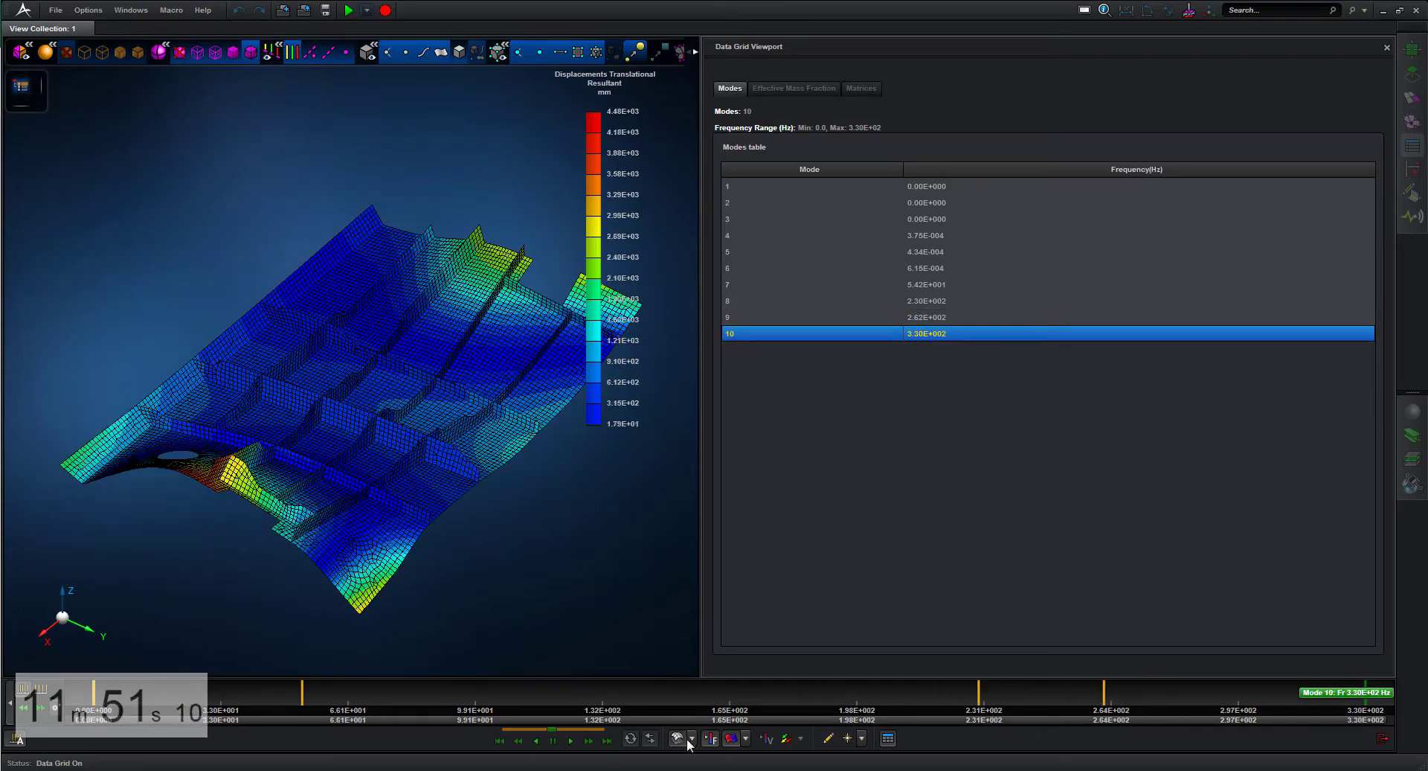
click(571, 740)
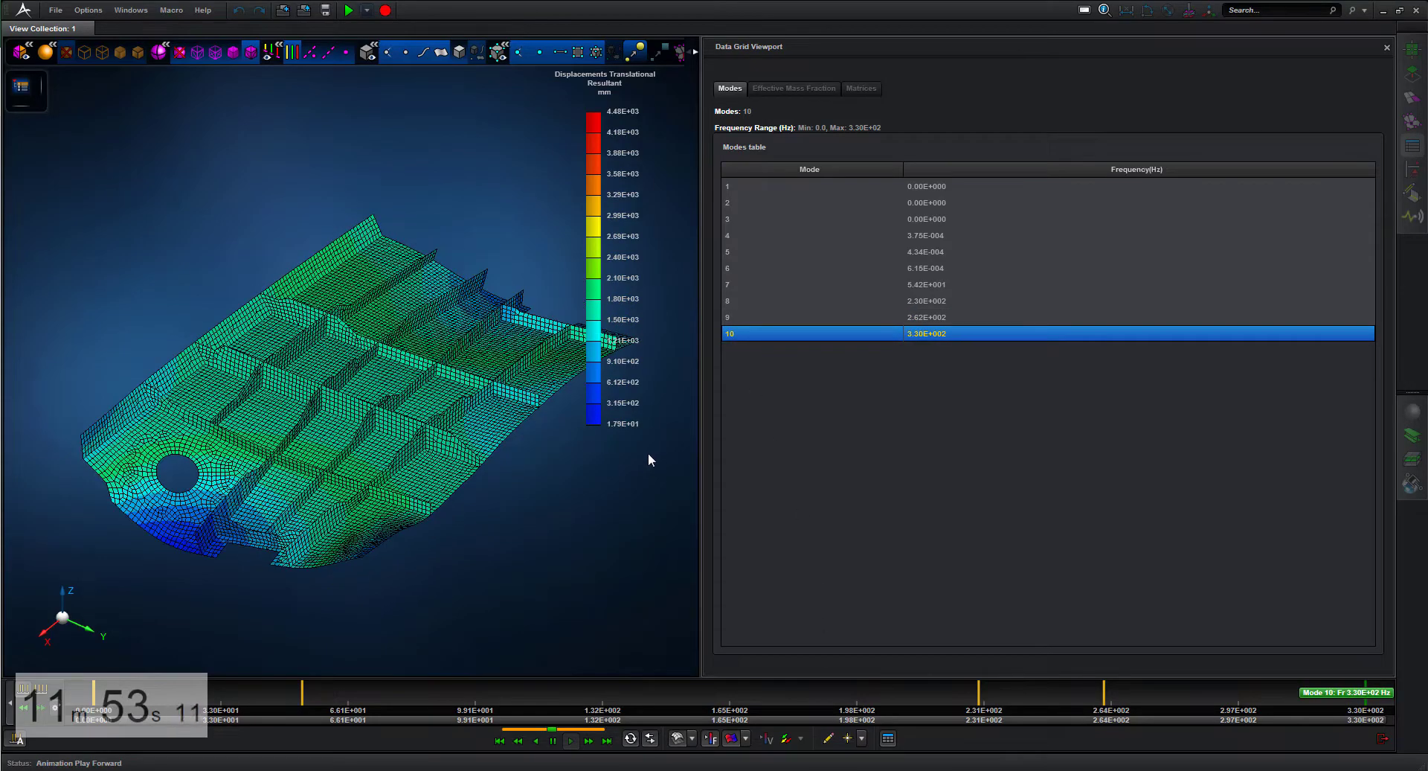
click(742, 283)
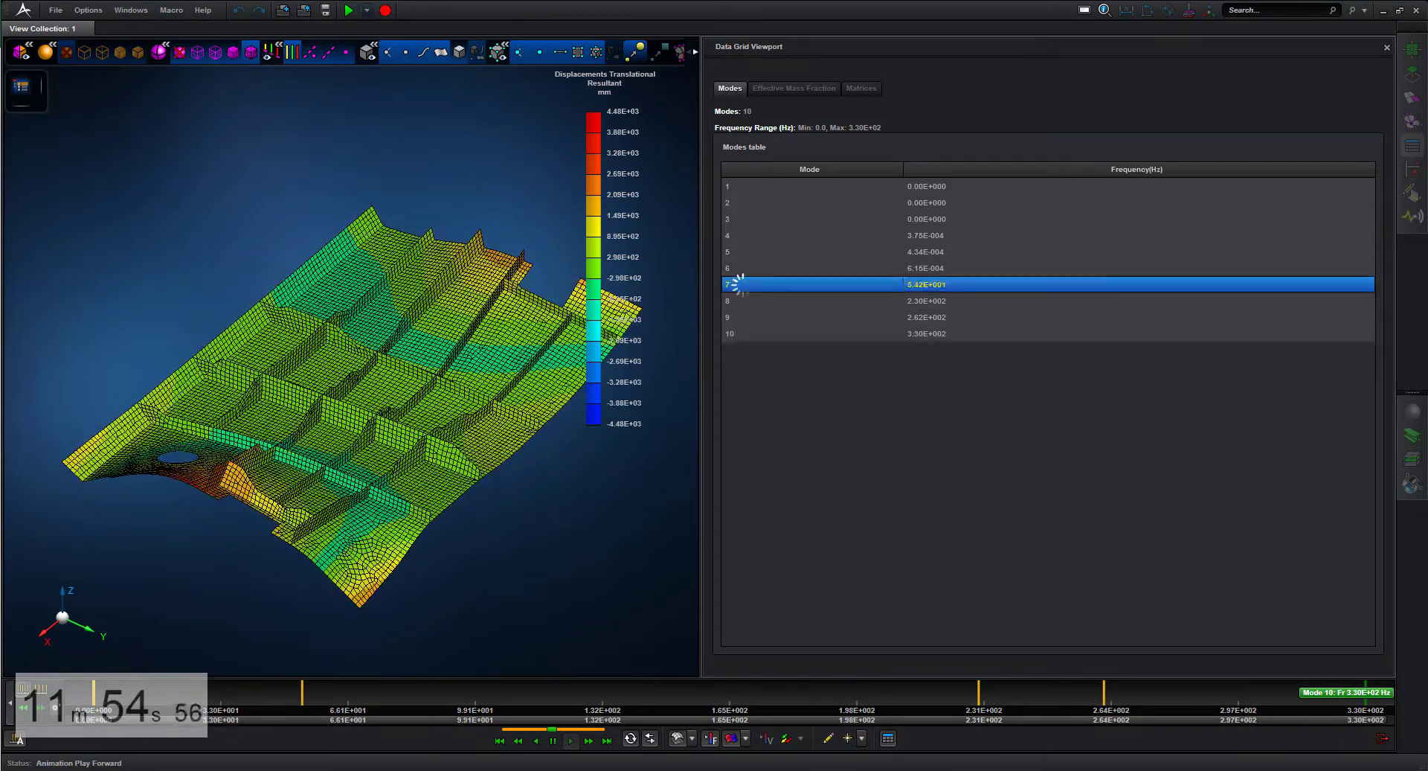
click(732, 299)
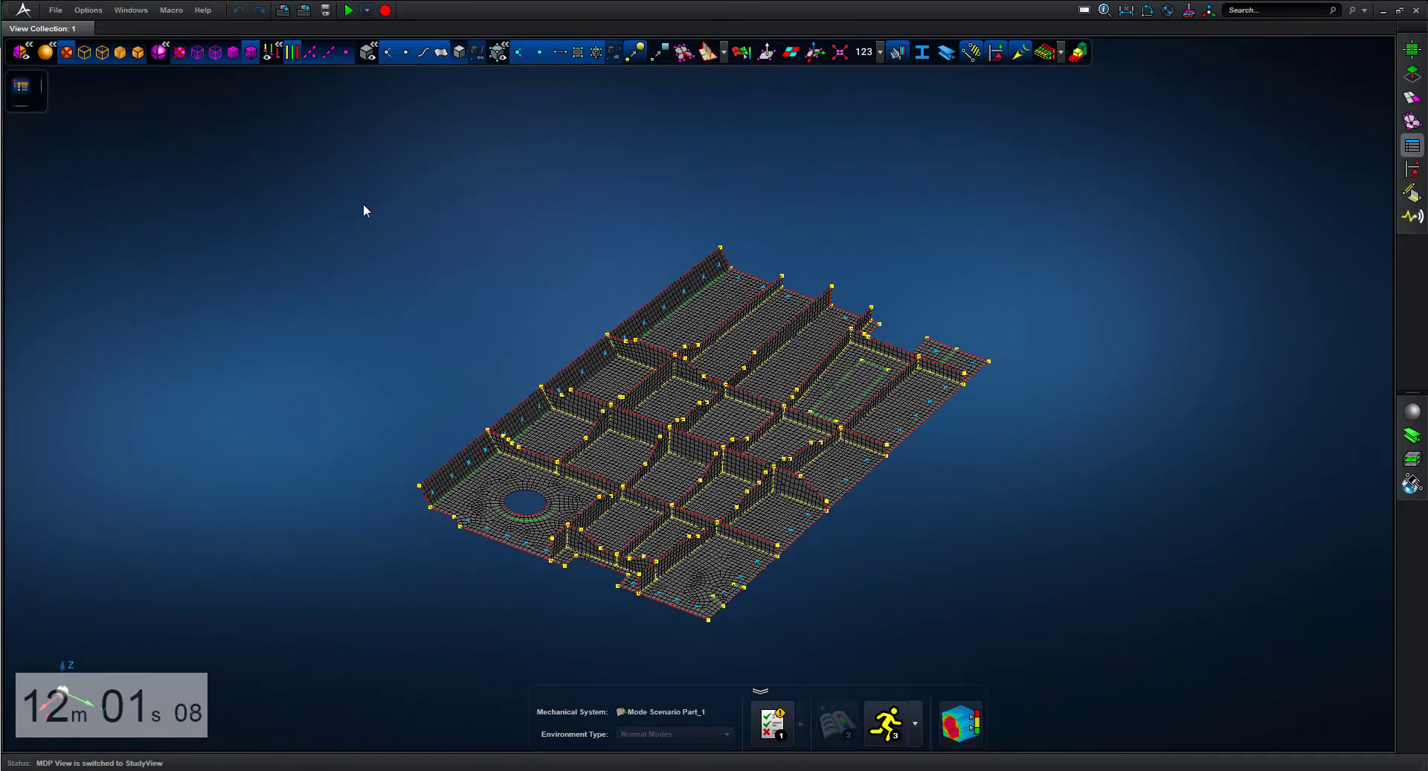
Step: Set up a Nastran export of Part_1 to the Geometry folder under the file name Completed.bdf
click(60, 10)
click(263, 155)
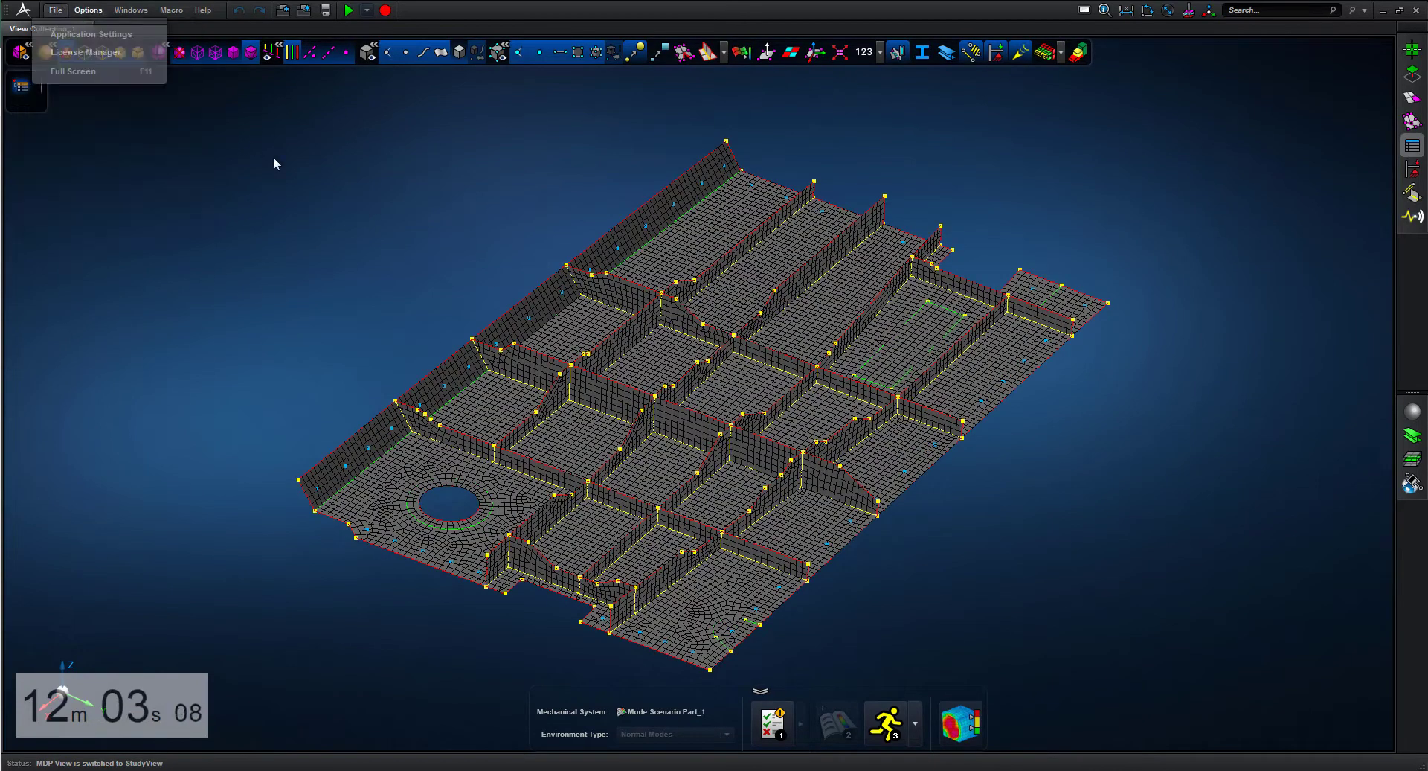
click(35, 84)
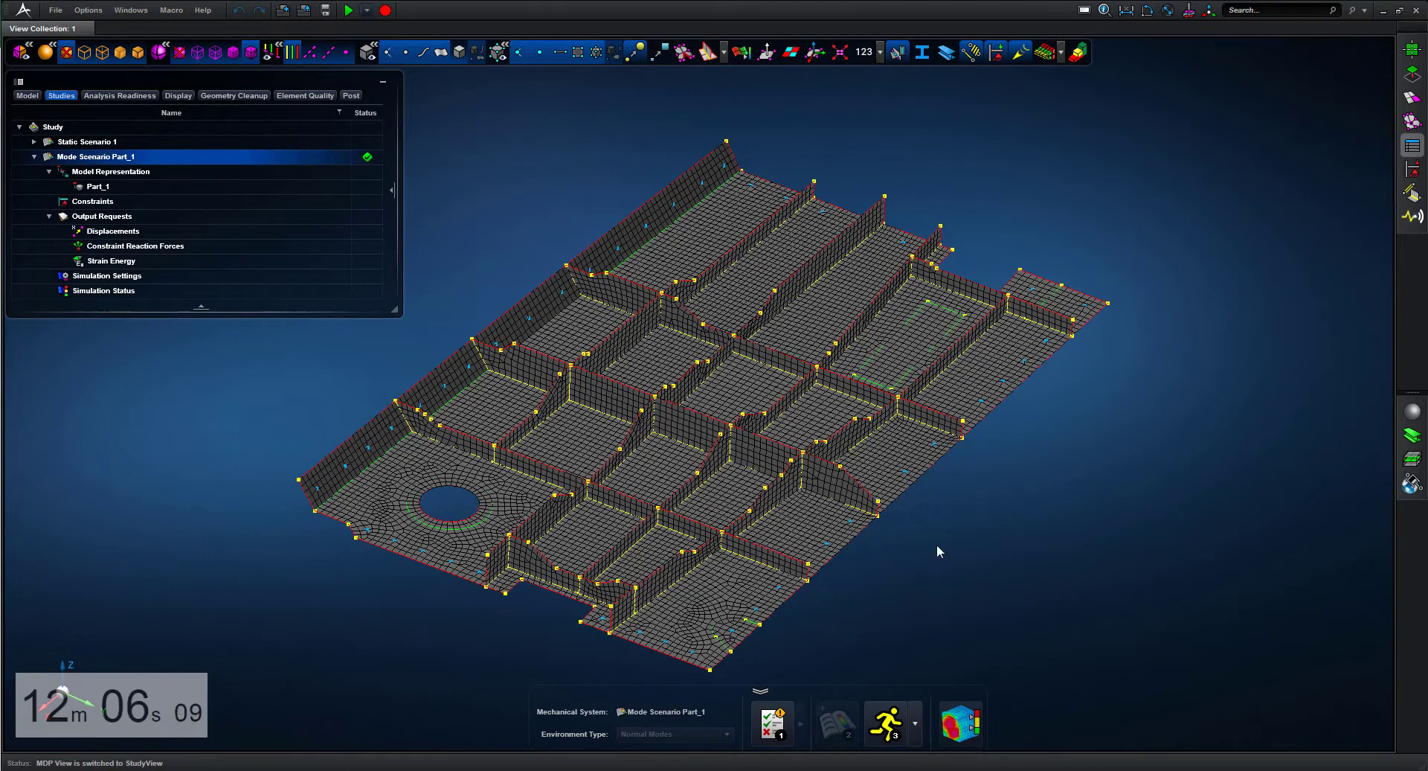
click(27, 95)
click(51, 149)
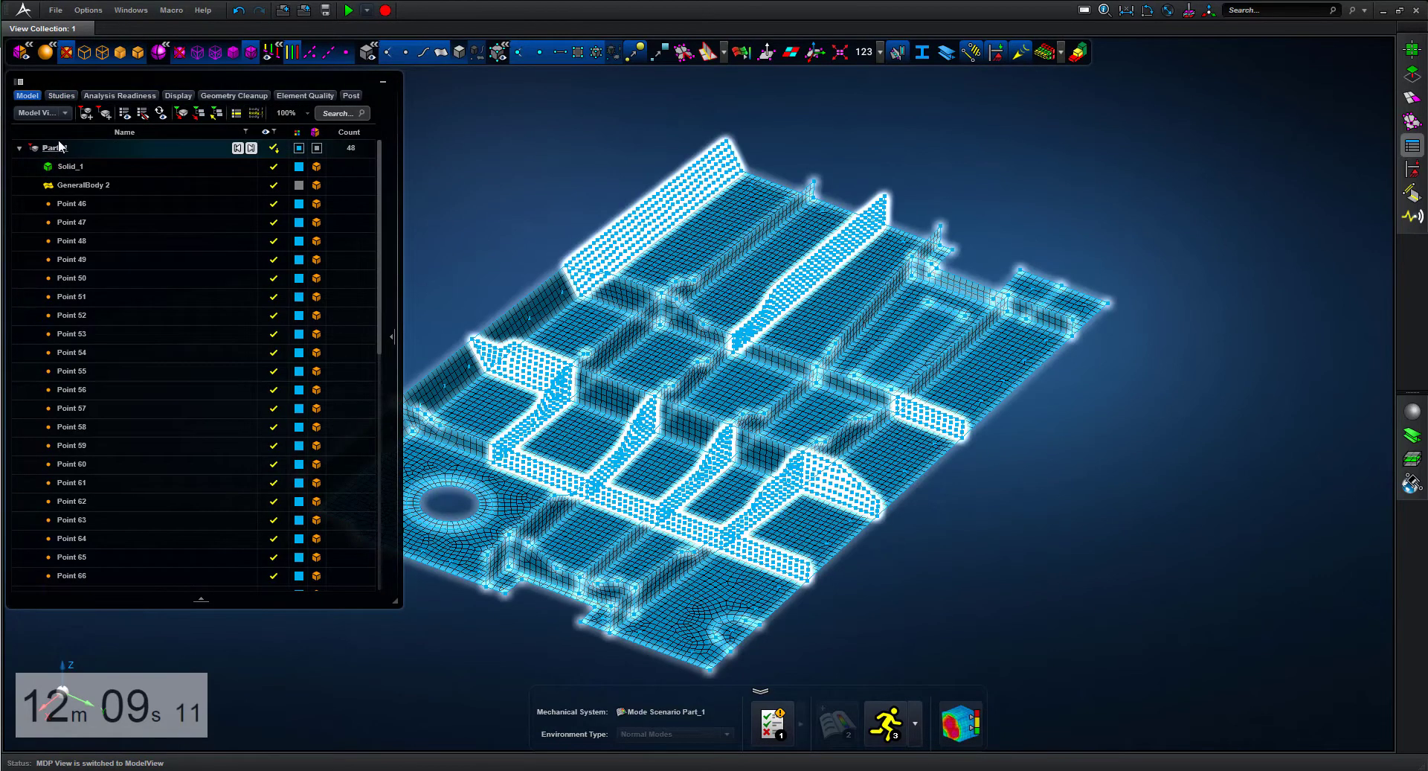
right_click(52, 150)
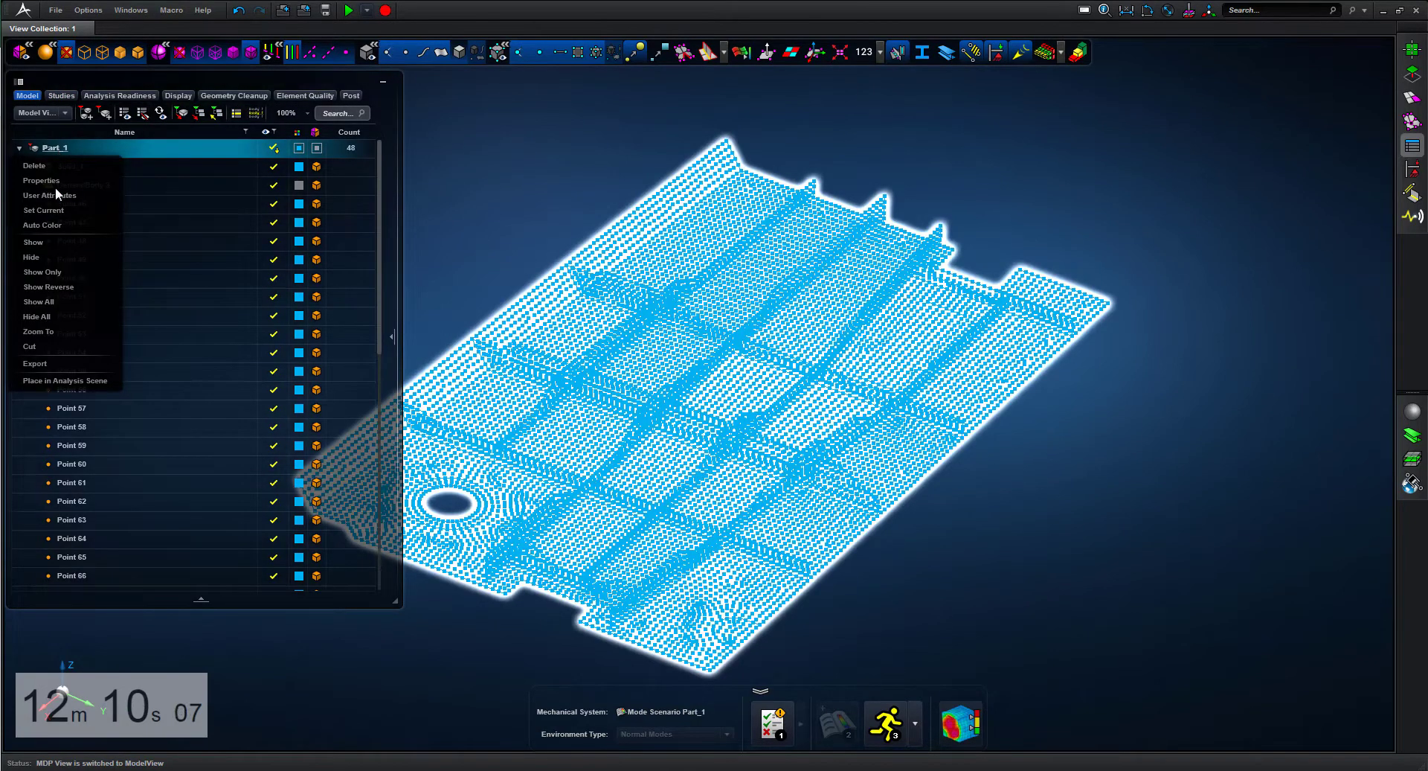
click(46, 364)
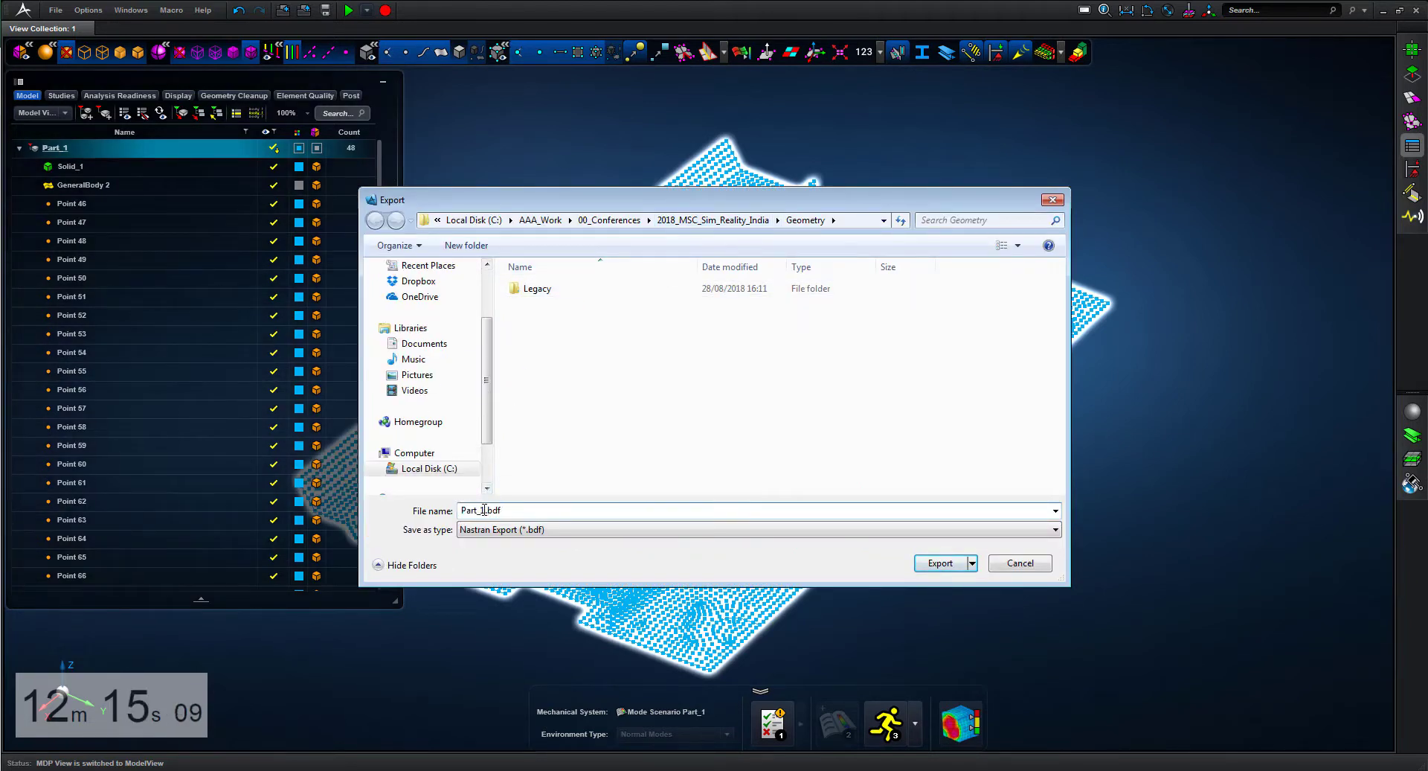
text(Completed)
click(940, 564)
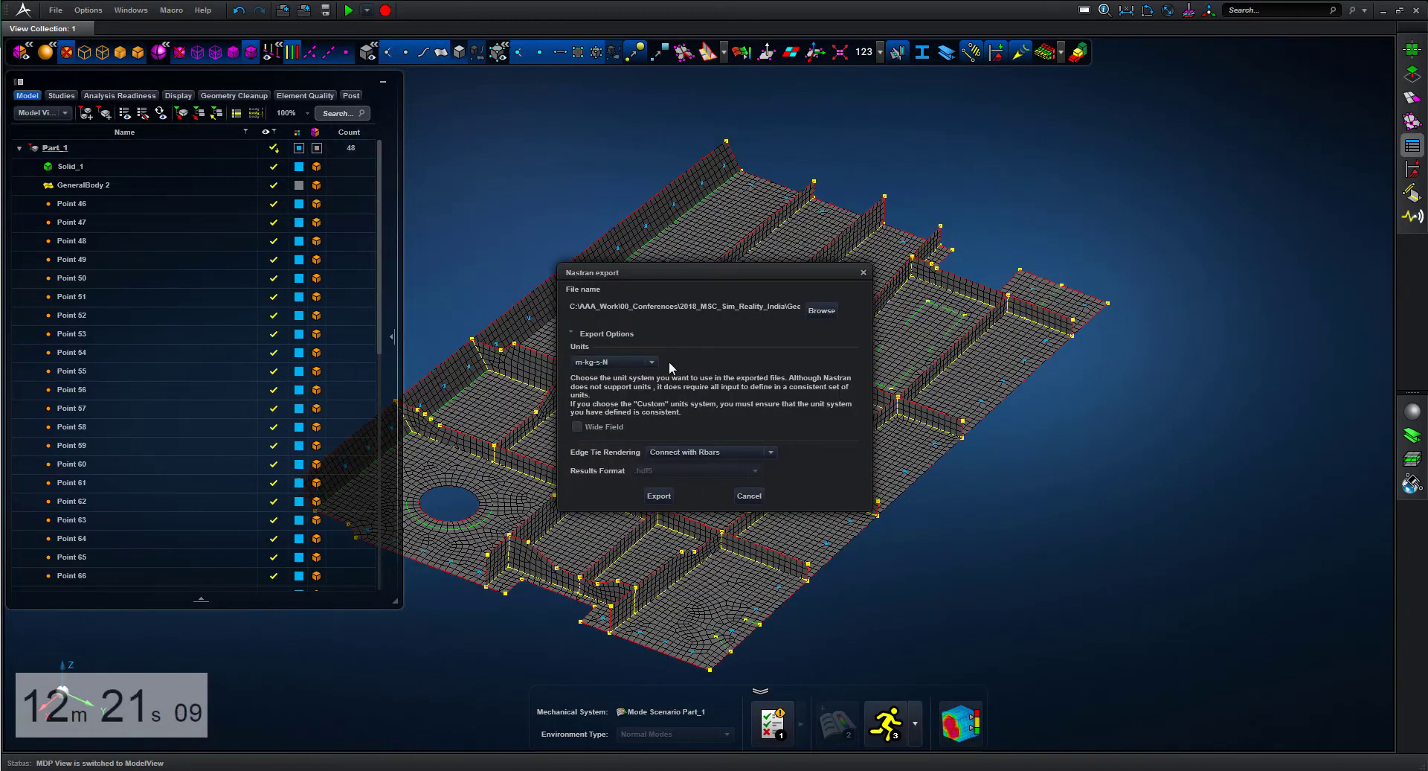
Step: Choose another unit system for the Nastran export and write out the file
click(653, 362)
drag(656, 383, 660, 409)
click(614, 418)
click(658, 496)
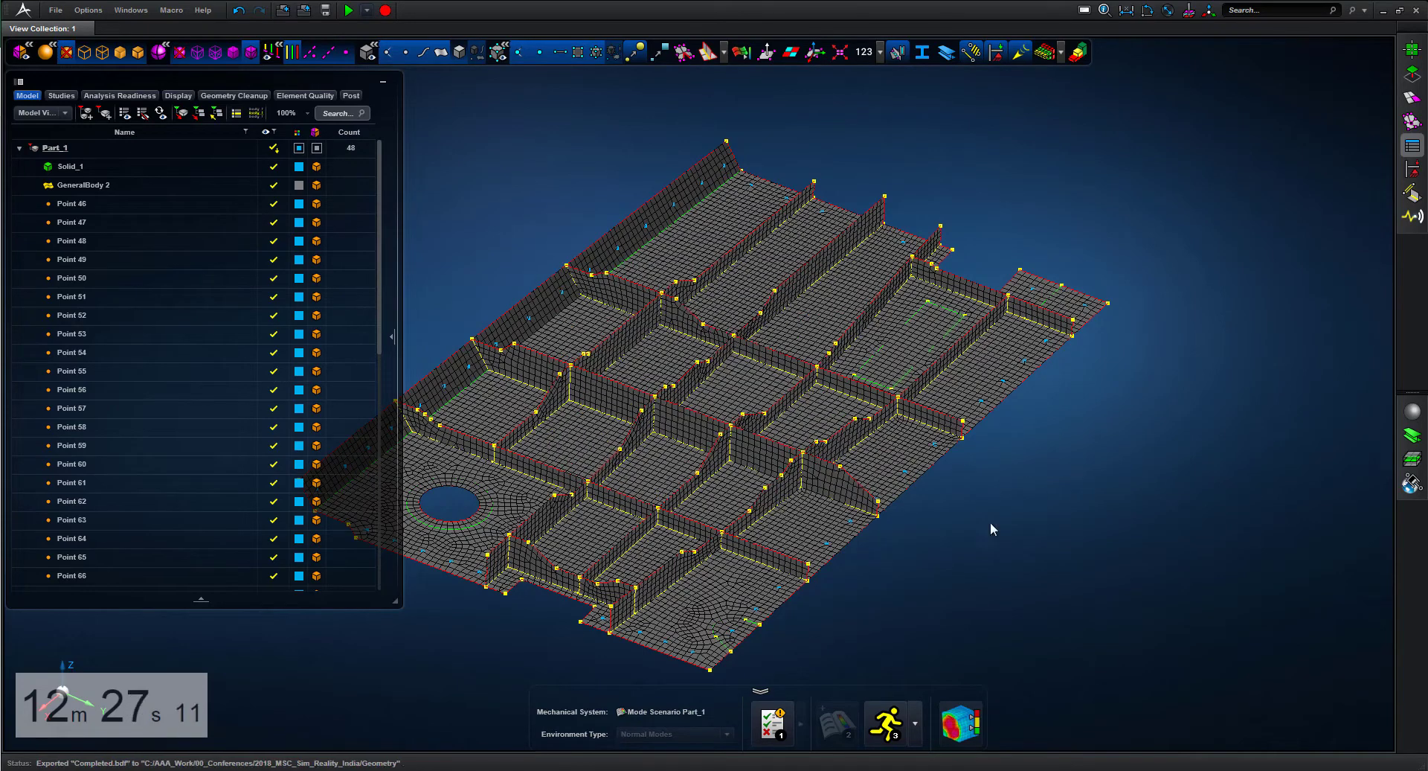
Step: Switch to the file explorer, open Completed.bdf from the Geometry folder in TextPad and examine its bulk data entries
key(alt+Tab)
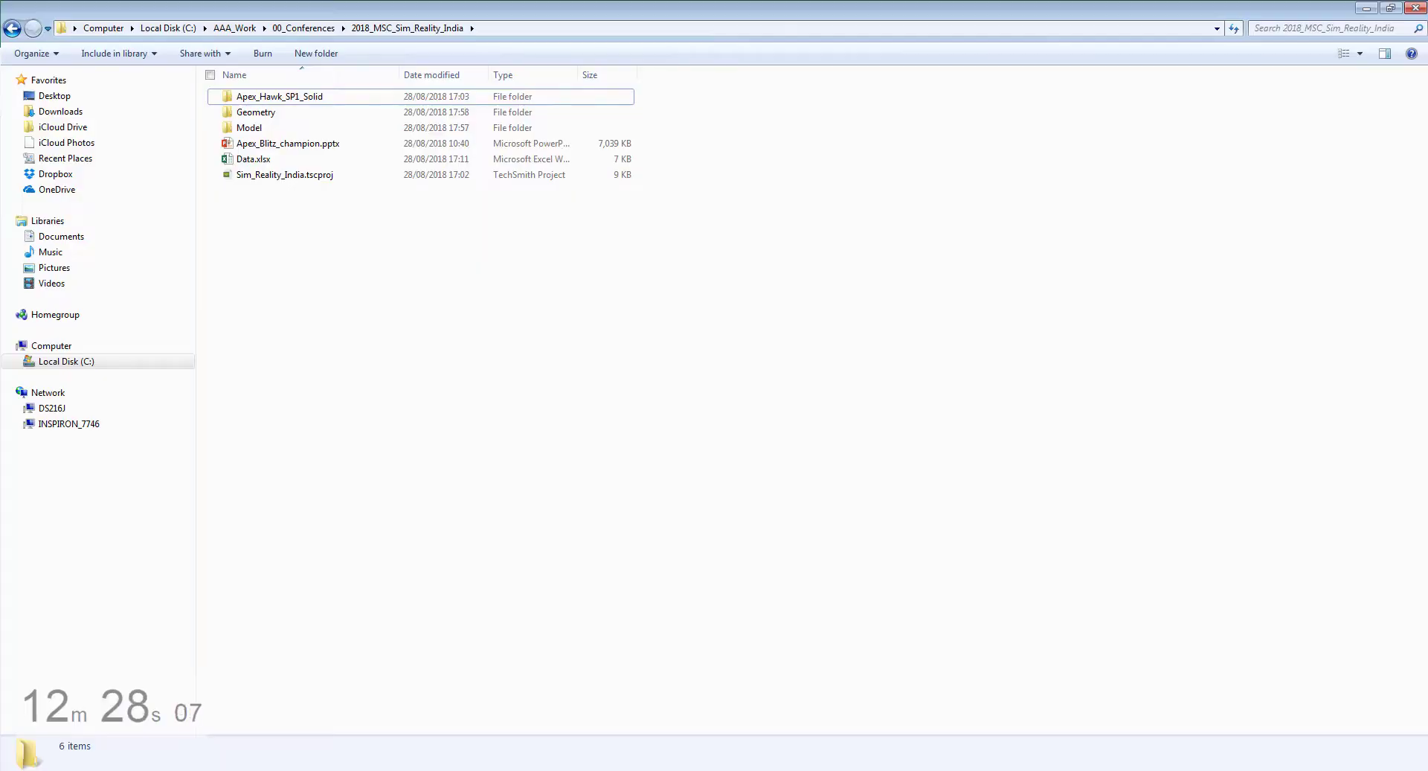
double_click(258, 115)
click(268, 130)
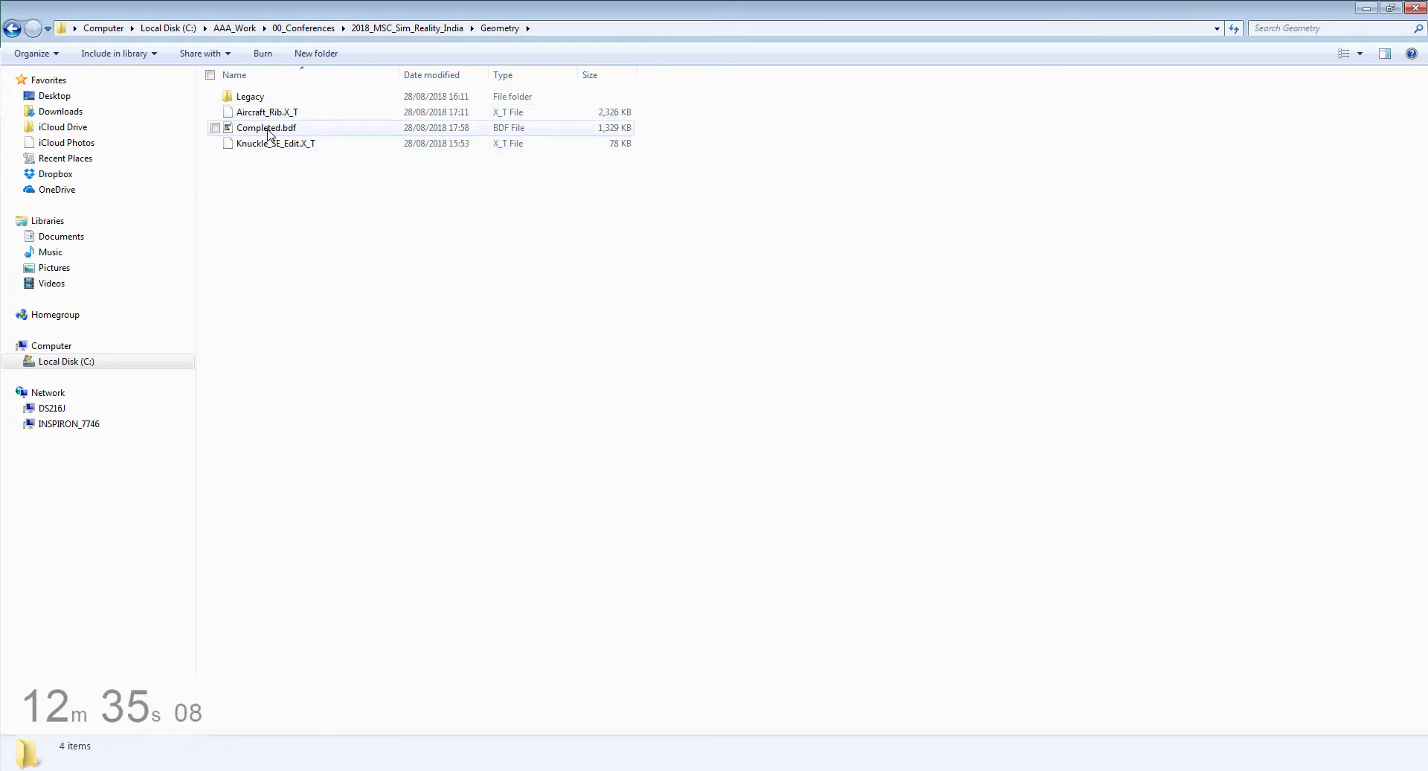
double_click(268, 130)
scroll(595, 233, down, 20)
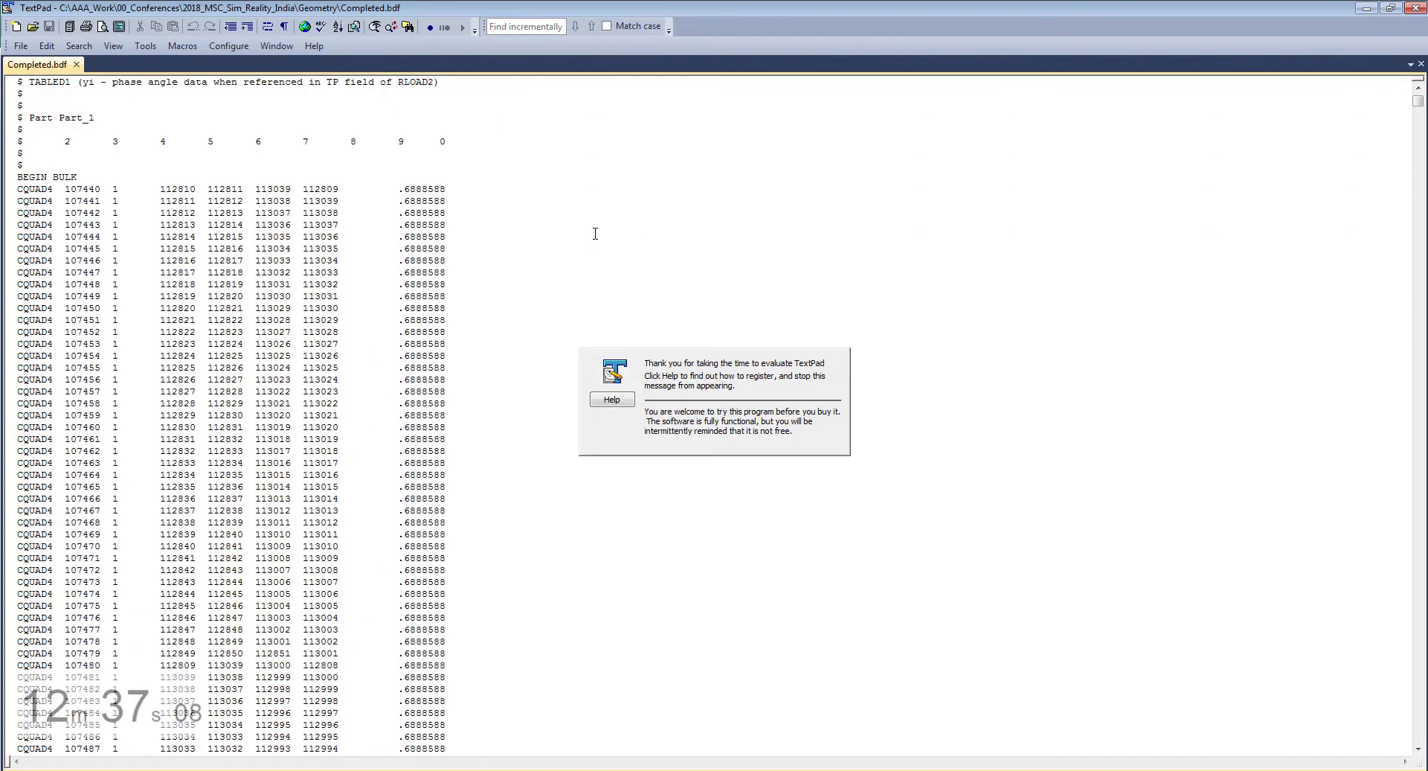
scroll(595, 234, up, 20)
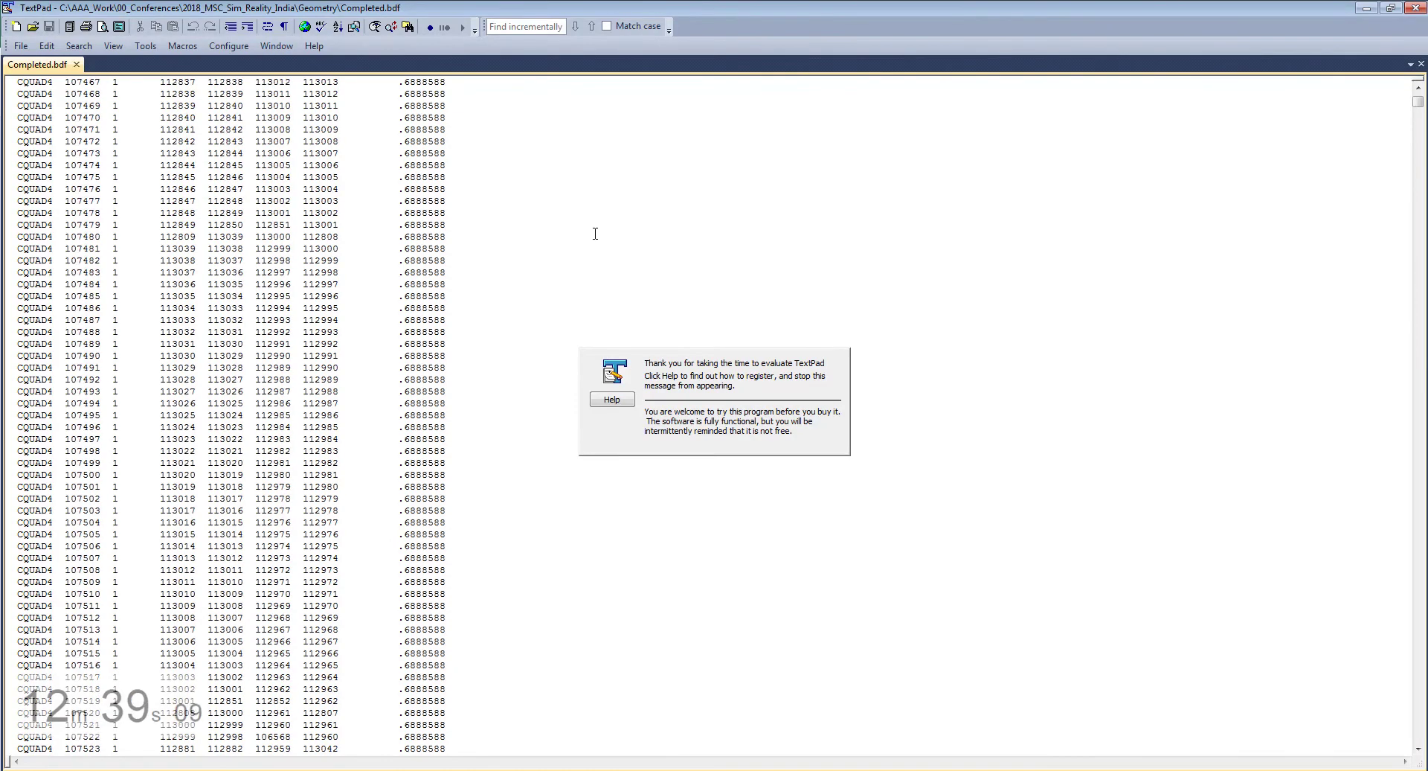